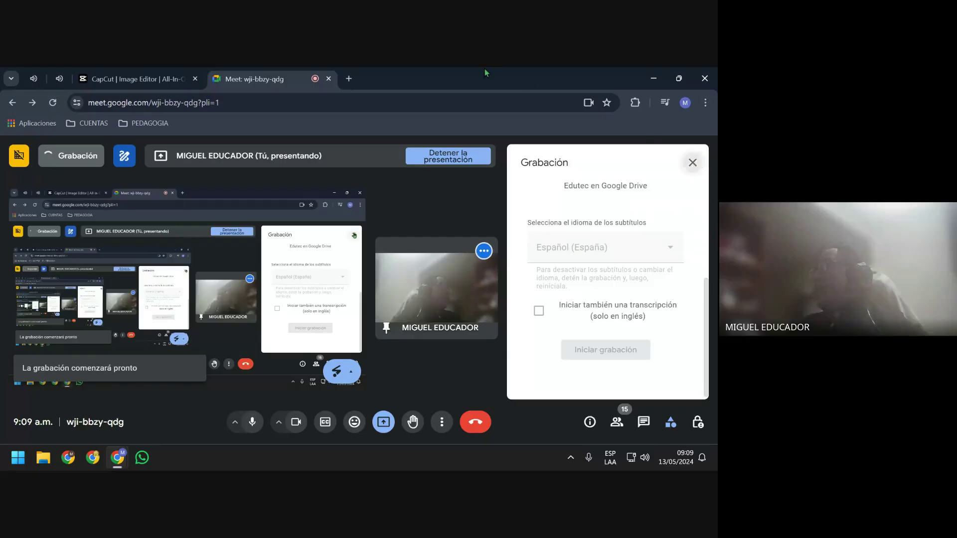
Minimize the browser and empty the Recycle Bin, permanently deleting its 1,142 items
{"action": "left_click", "coordinate": [692, 161]}
{"action": "left_click", "coordinate": [349, 80]}
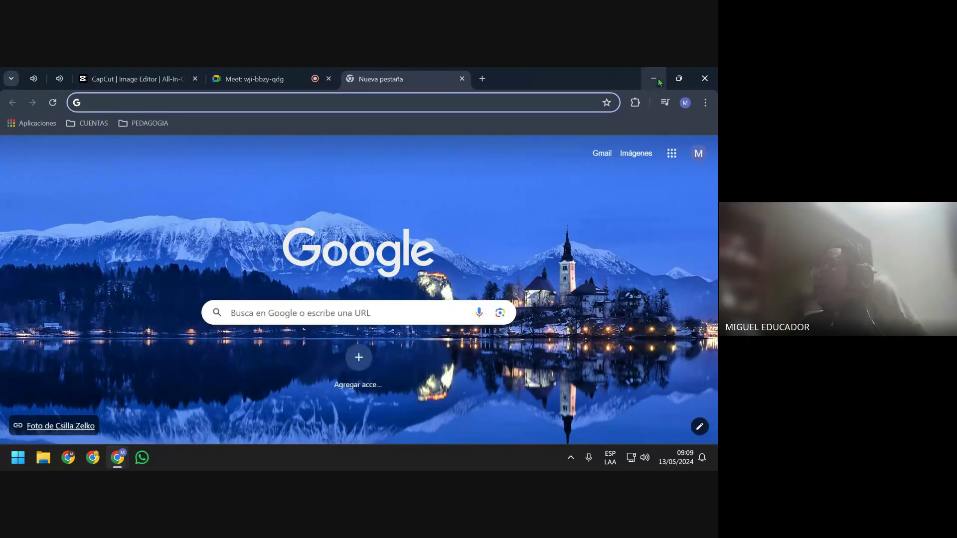
{"action": "left_click", "coordinate": [653, 78]}
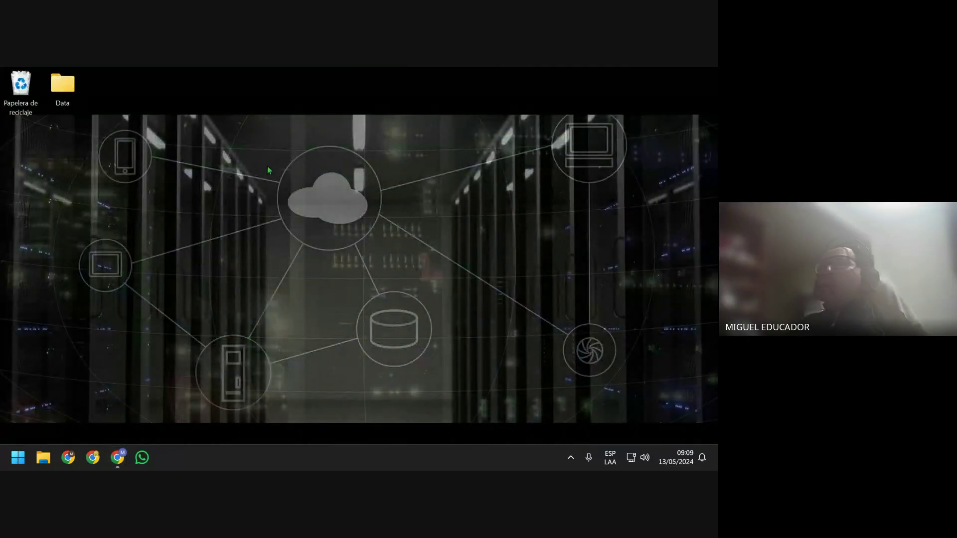
{"action": "right_click", "coordinate": [21, 84]}
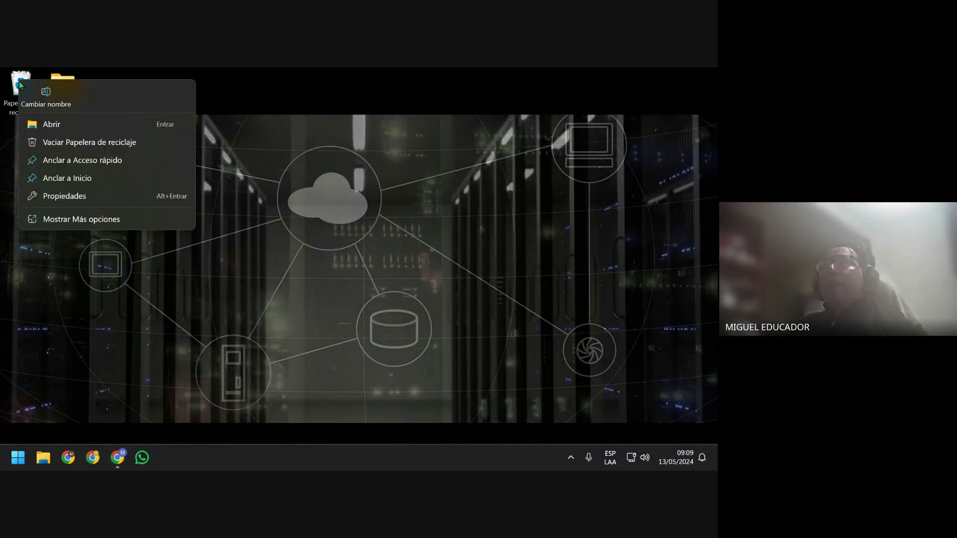
{"action": "left_click", "coordinate": [118, 142]}
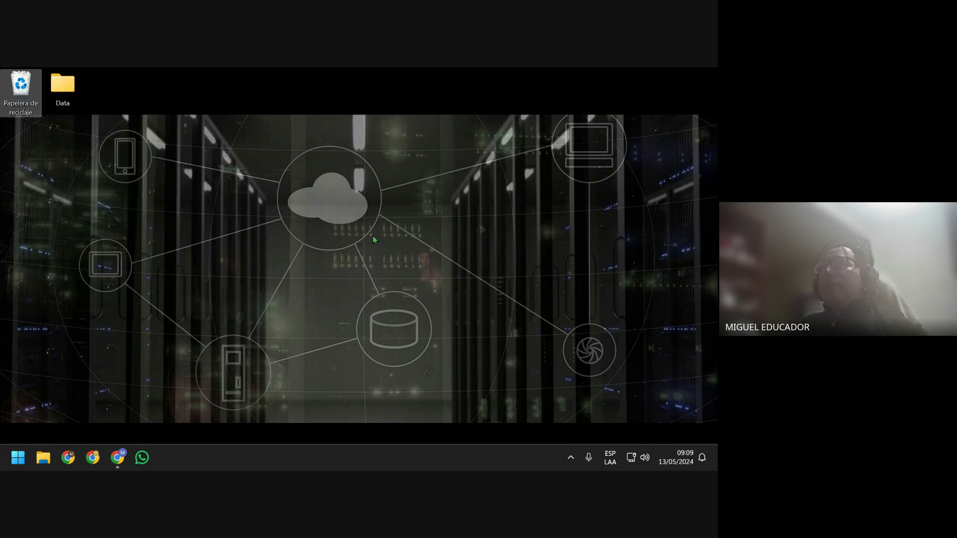
{"action": "left_click", "coordinate": [407, 299]}
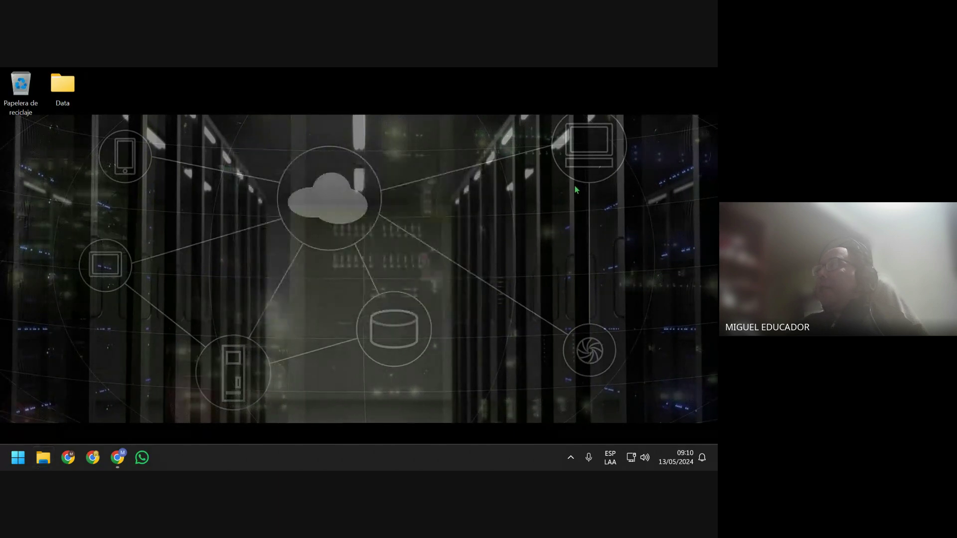
Refresh the desktop and briefly check the hidden notification-area icons
{"action": "right_click", "coordinate": [381, 223]}
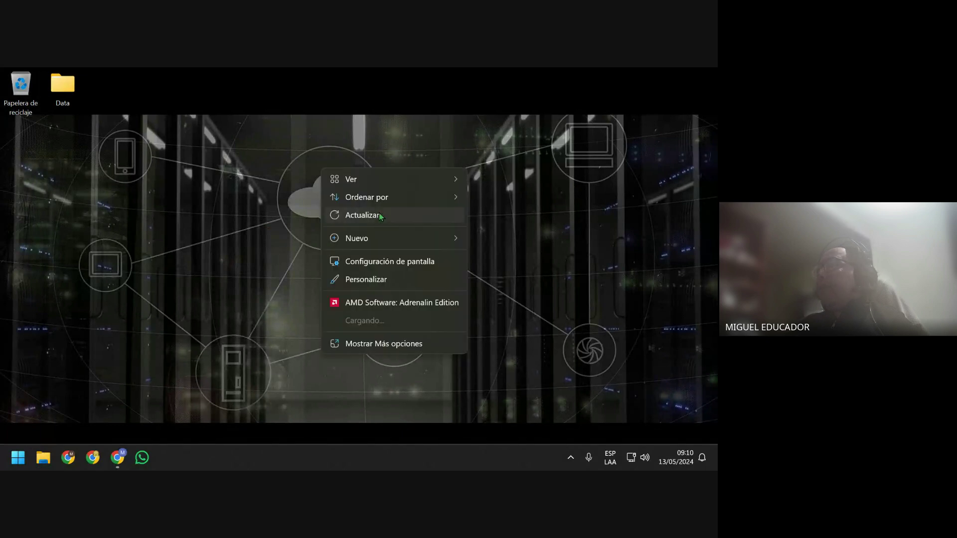
{"action": "left_click", "coordinate": [381, 219]}
{"action": "left_click", "coordinate": [569, 459]}
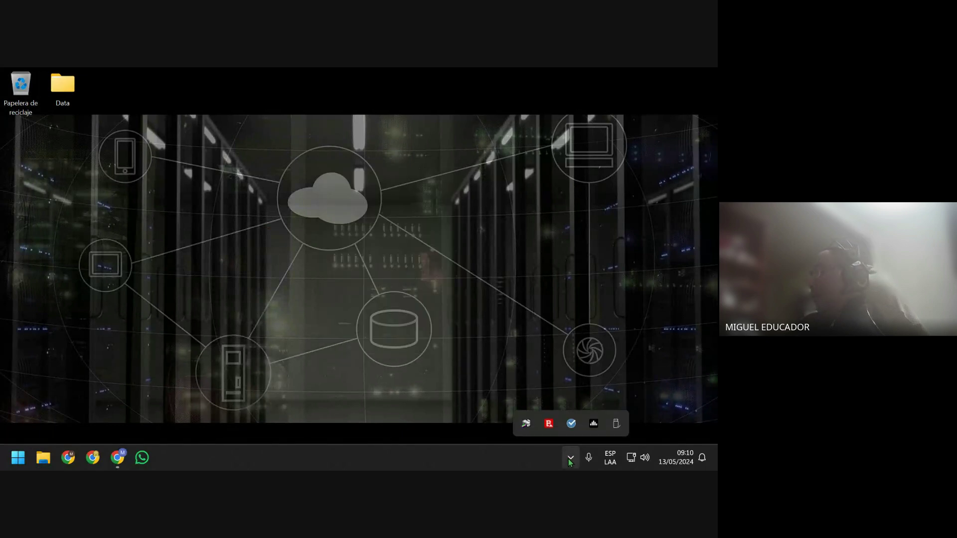
{"action": "left_click", "coordinate": [571, 461]}
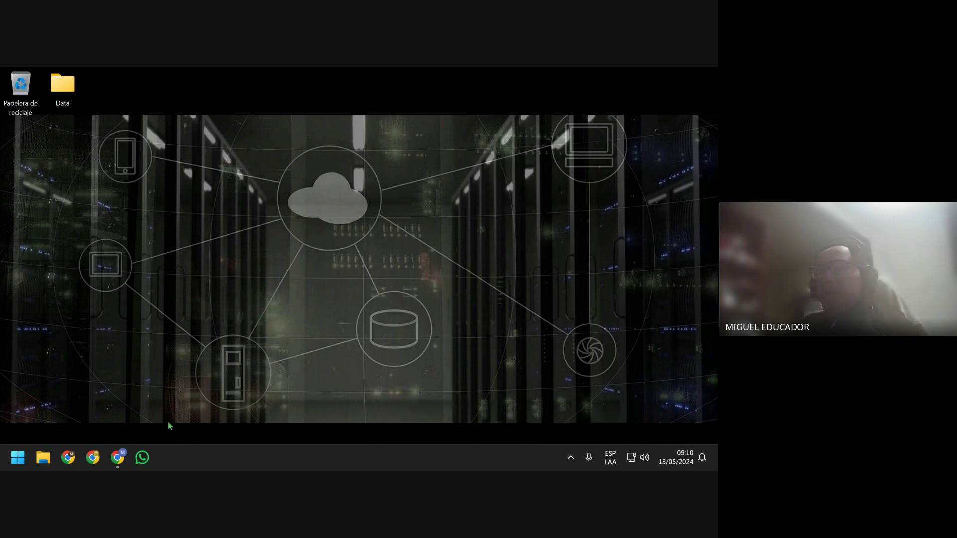
Launch Wondershare Filmora 13 by searching 'fil' in the Start menu
{"action": "key", "text": "super"}
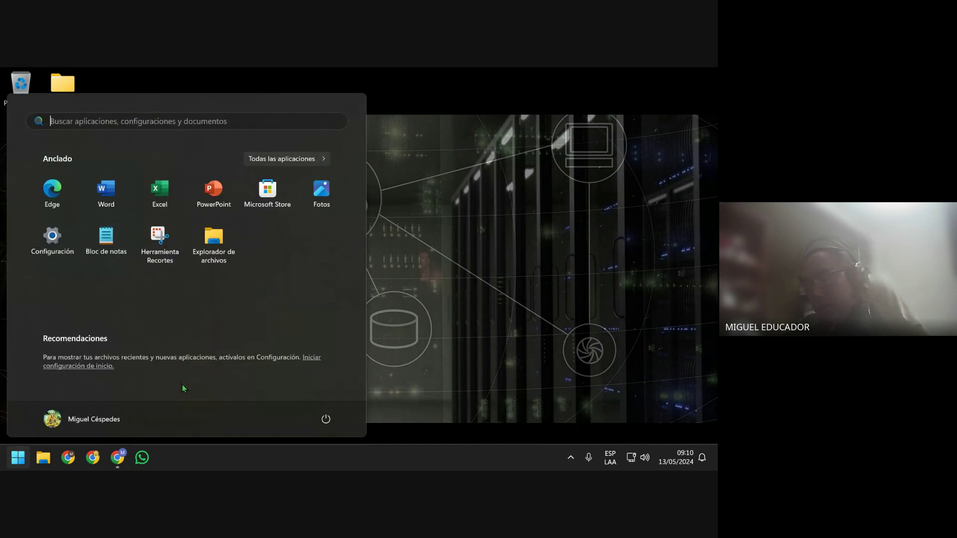
{"action": "type", "text": "fil"}
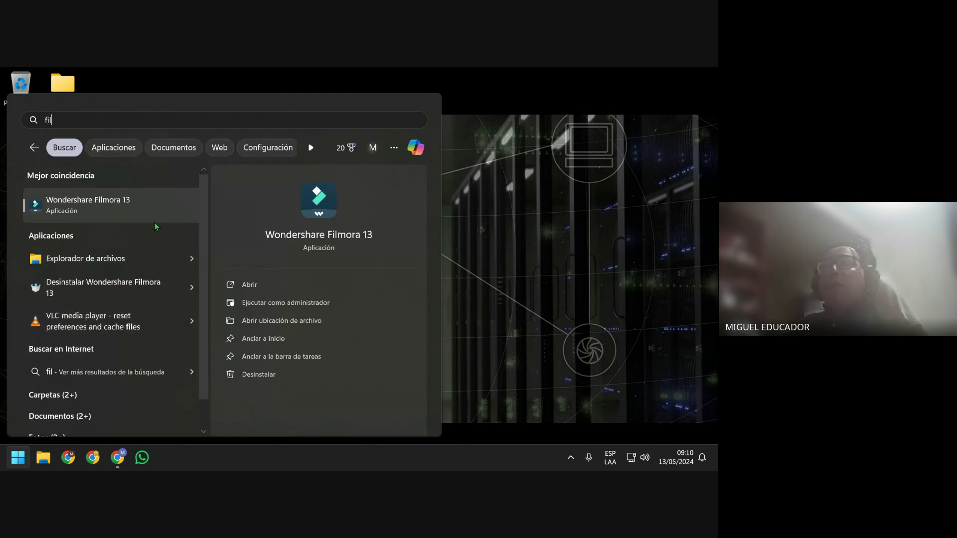
{"action": "left_click", "coordinate": [154, 220]}
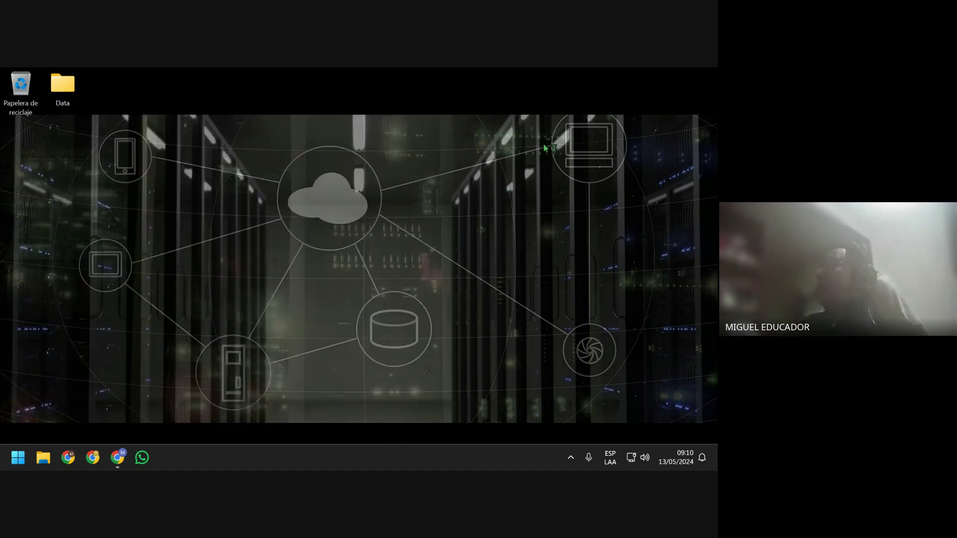
{"action": "left_click", "coordinate": [571, 459]}
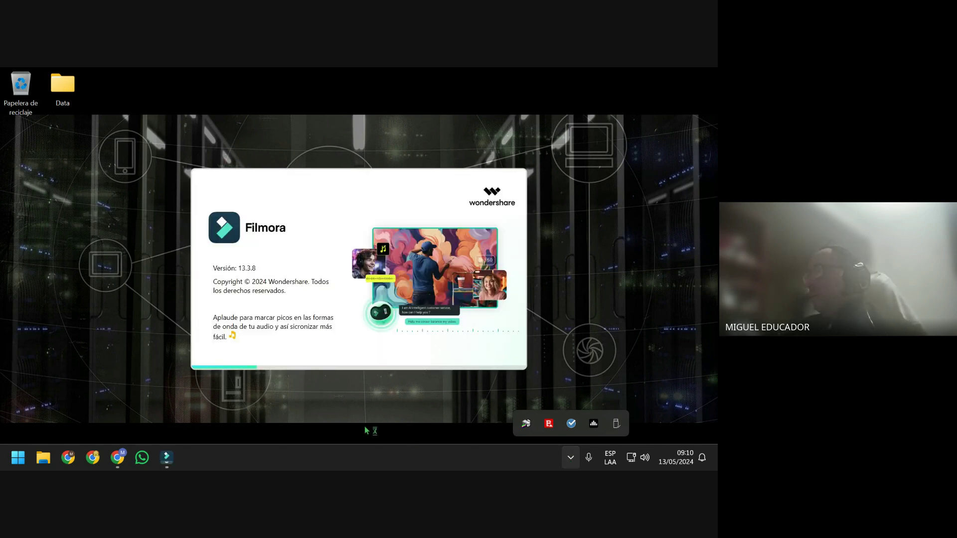
{"action": "right_click", "coordinate": [574, 170]}
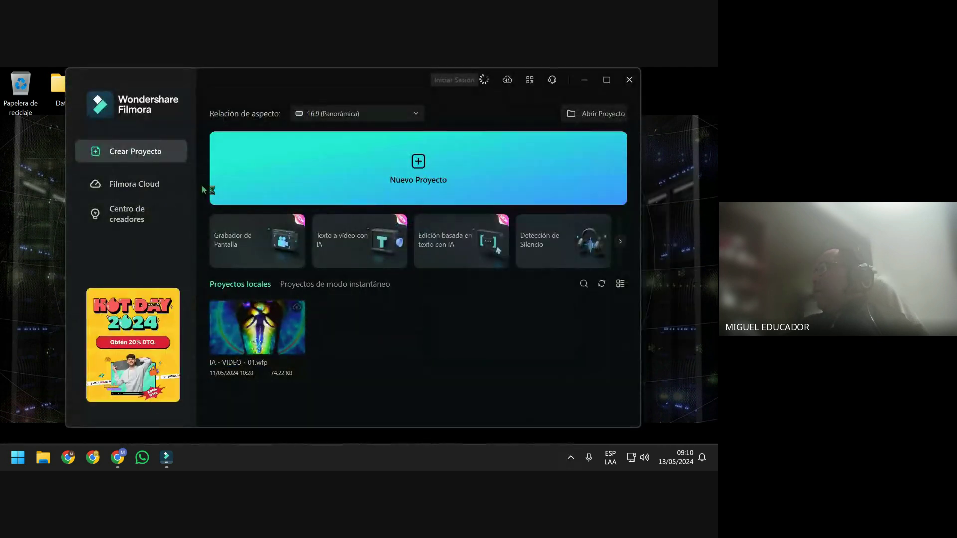
Maximize Filmora's start window, open Texto a vídeo con IA and request an AI credits top-up
{"action": "left_click", "coordinate": [607, 80]}
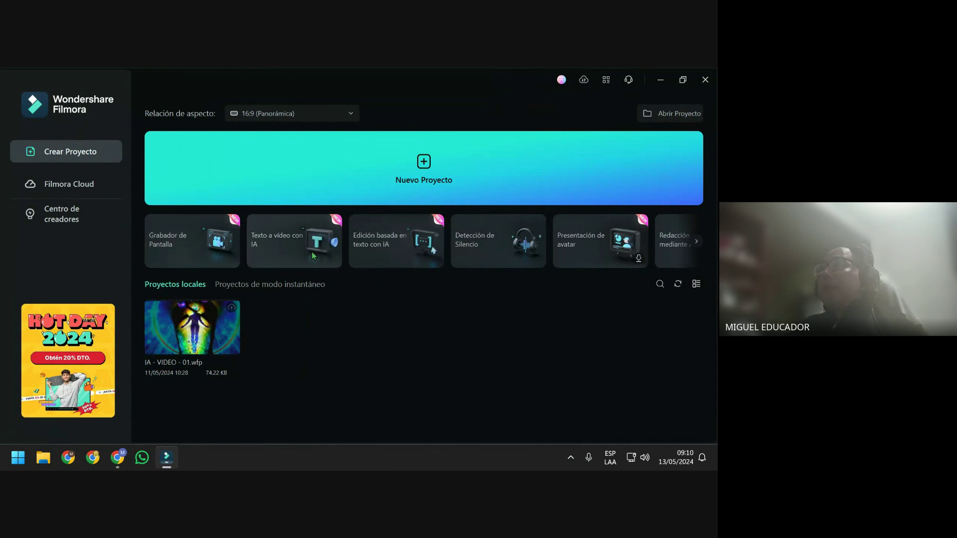
{"action": "mouse_move", "coordinate": [321, 249]}
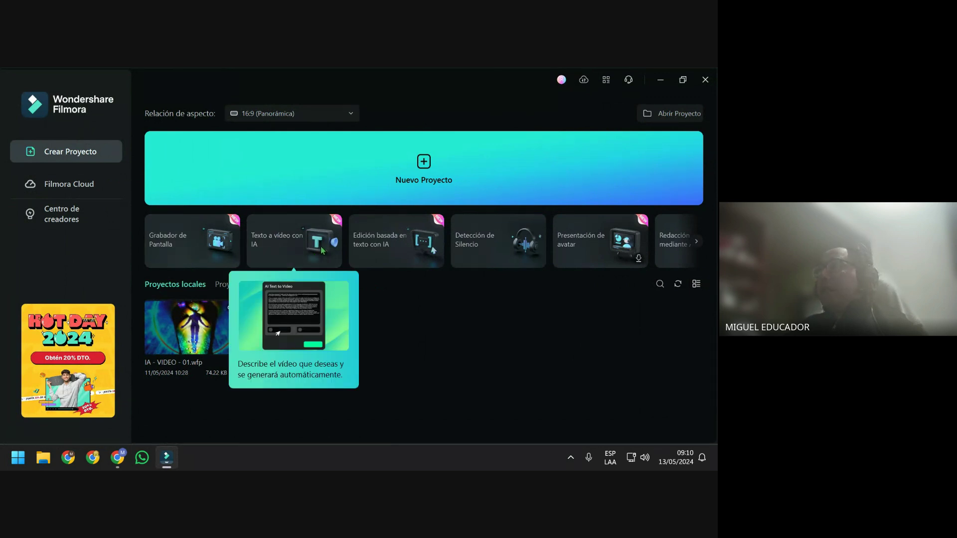
{"action": "left_click", "coordinate": [321, 247]}
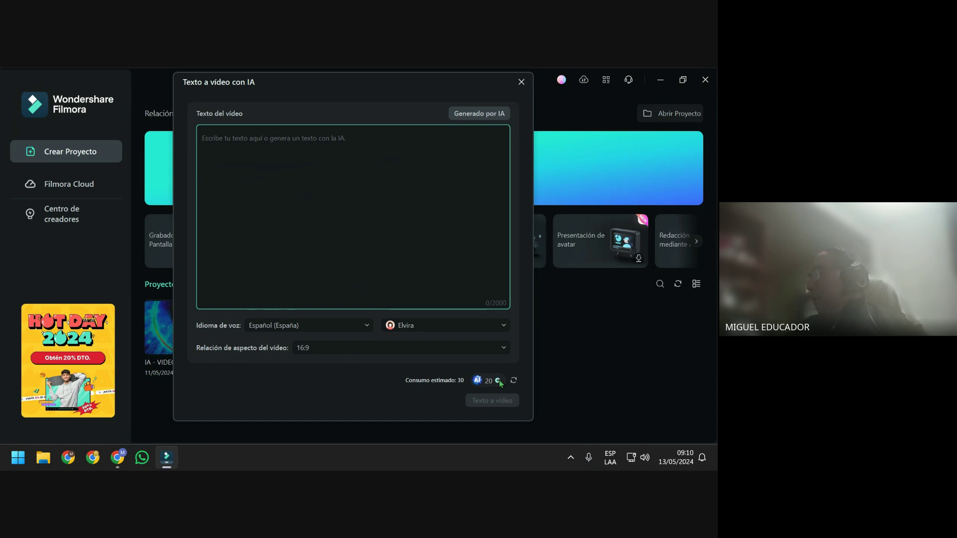
{"action": "left_click", "coordinate": [498, 379]}
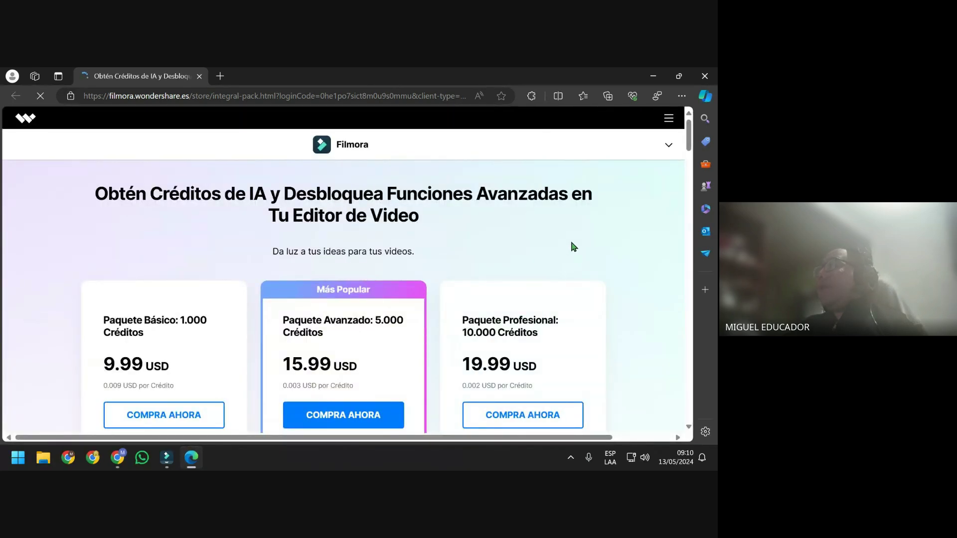
Close the Filmora credits store tab and clear all Edge browsing data for all time
{"action": "scroll", "coordinate": [568, 246], "scroll_direction": "down", "scroll_amount": 1}
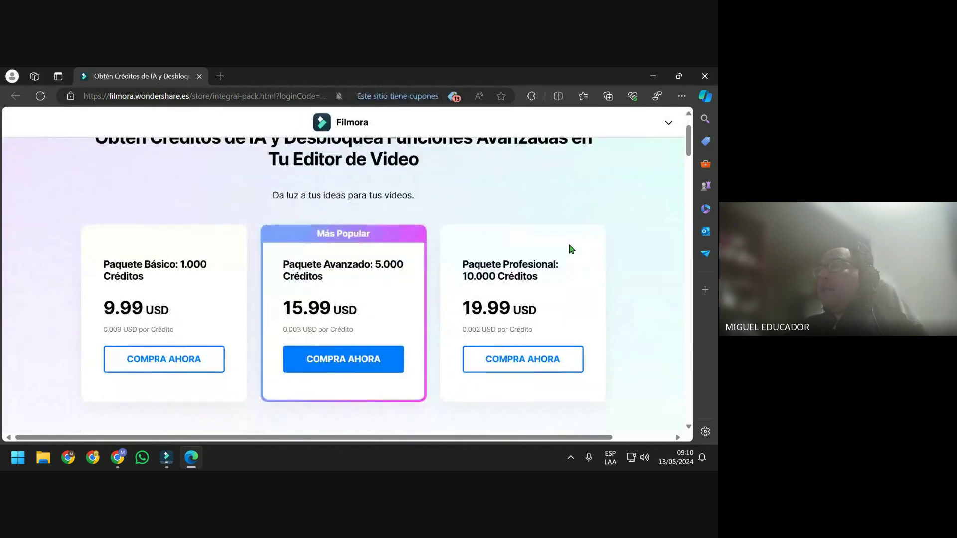
{"action": "left_click", "coordinate": [220, 76]}
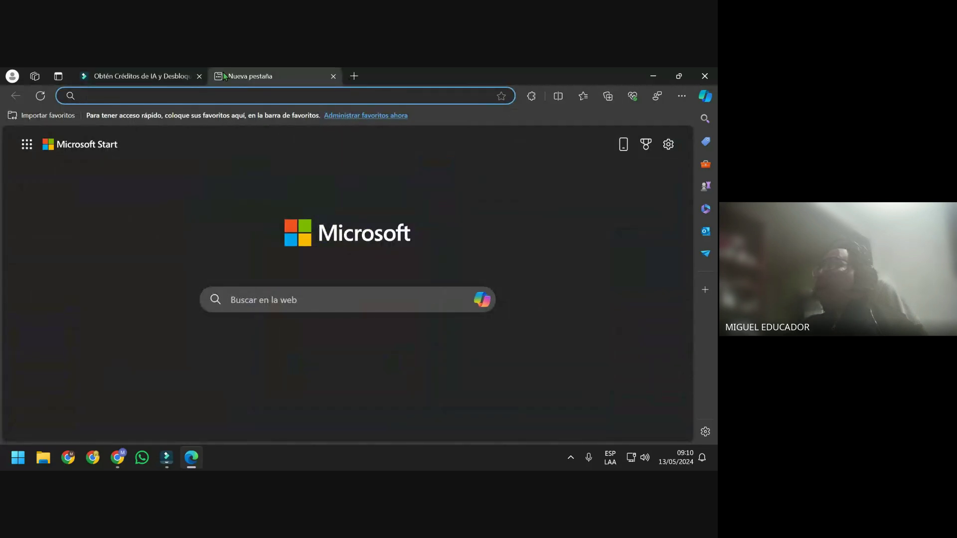
{"action": "left_click", "coordinate": [200, 77]}
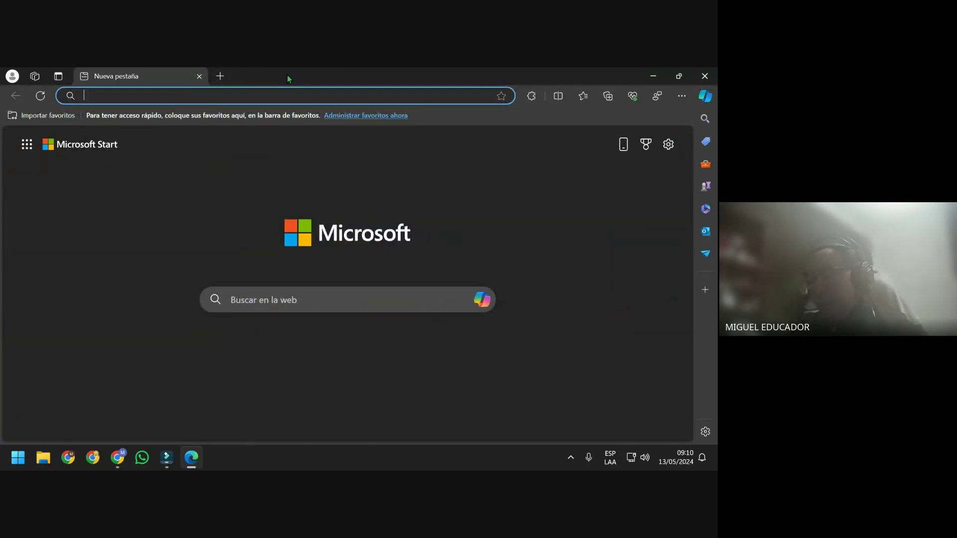
{"action": "key", "text": "ctrl+h"}
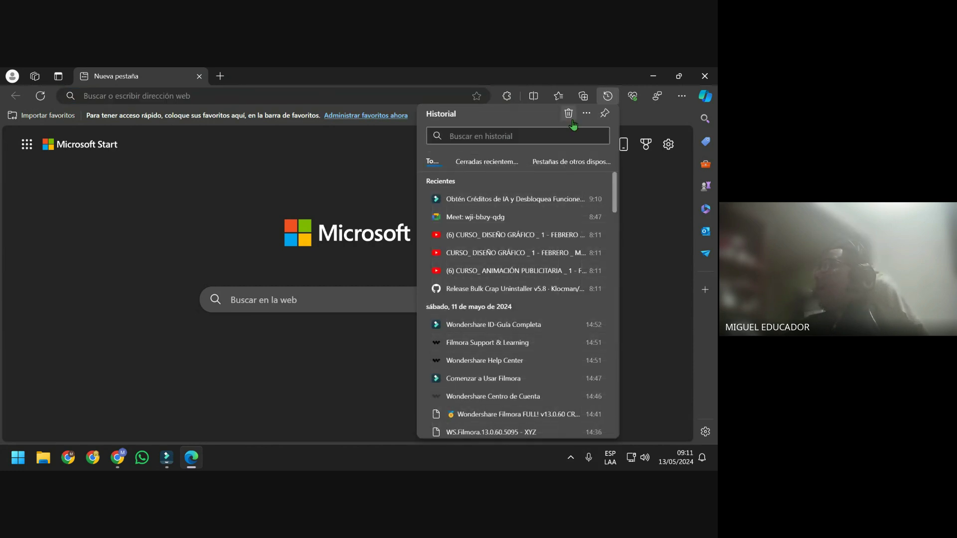
{"action": "left_click", "coordinate": [571, 119]}
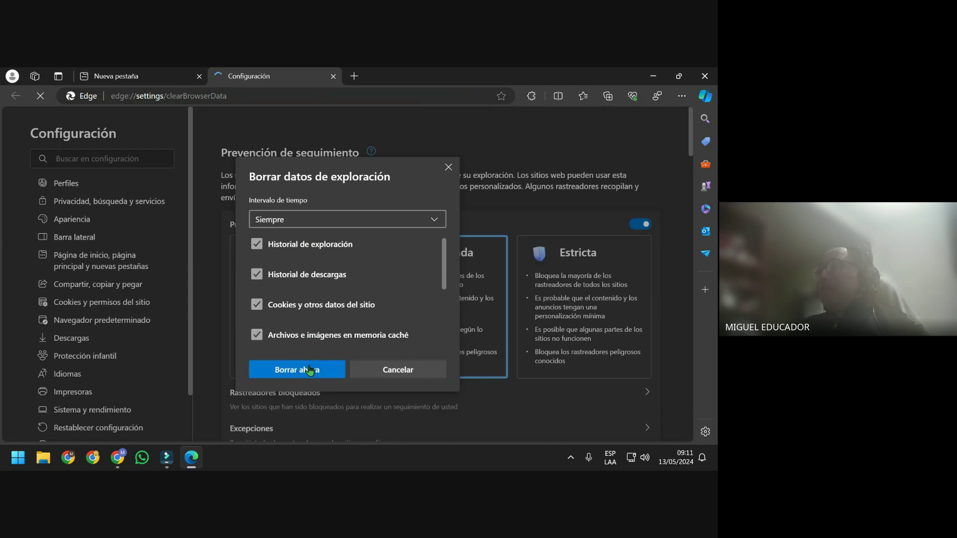
{"action": "left_click", "coordinate": [309, 371]}
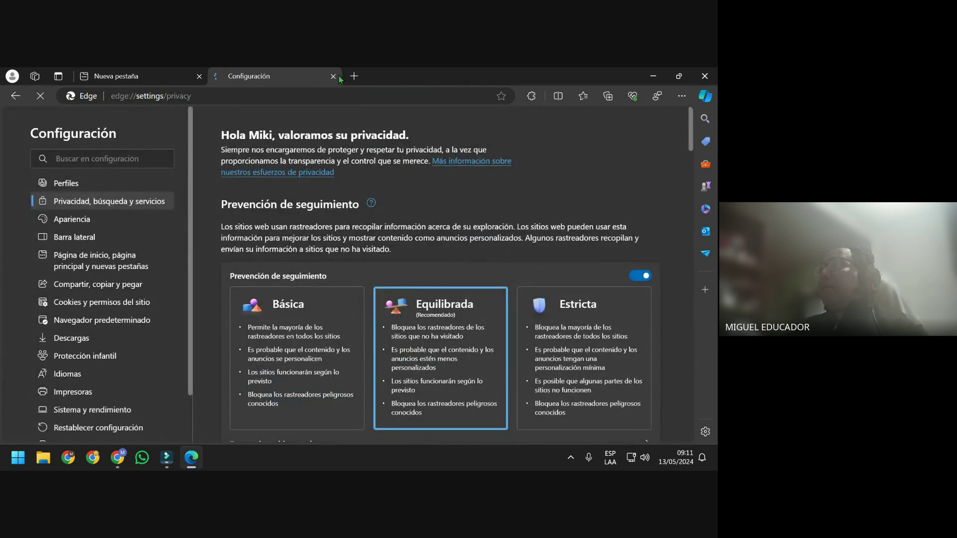
{"action": "left_click", "coordinate": [334, 76]}
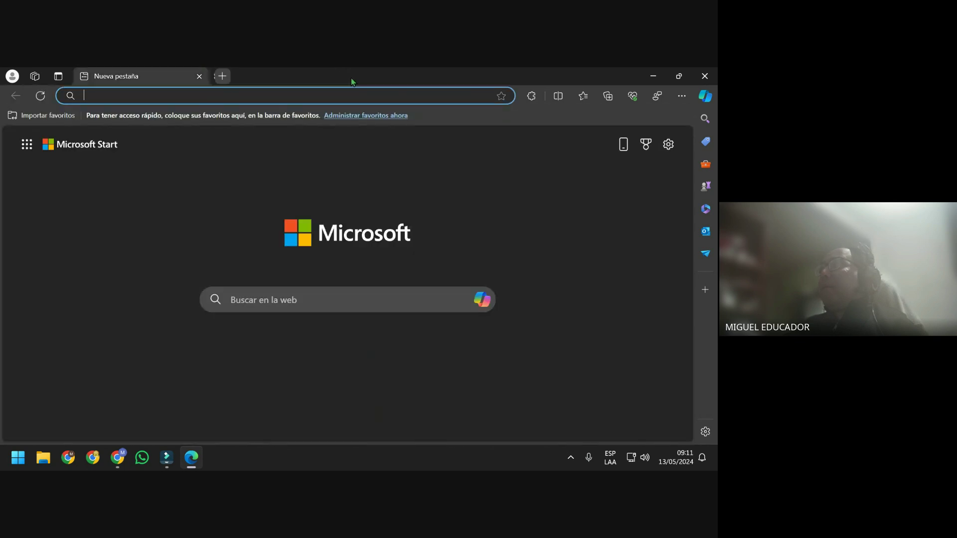
Close Edge, then dismiss the ¿Ya compraste? prompt and the AI text-to-video dialog
{"action": "left_click", "coordinate": [708, 75]}
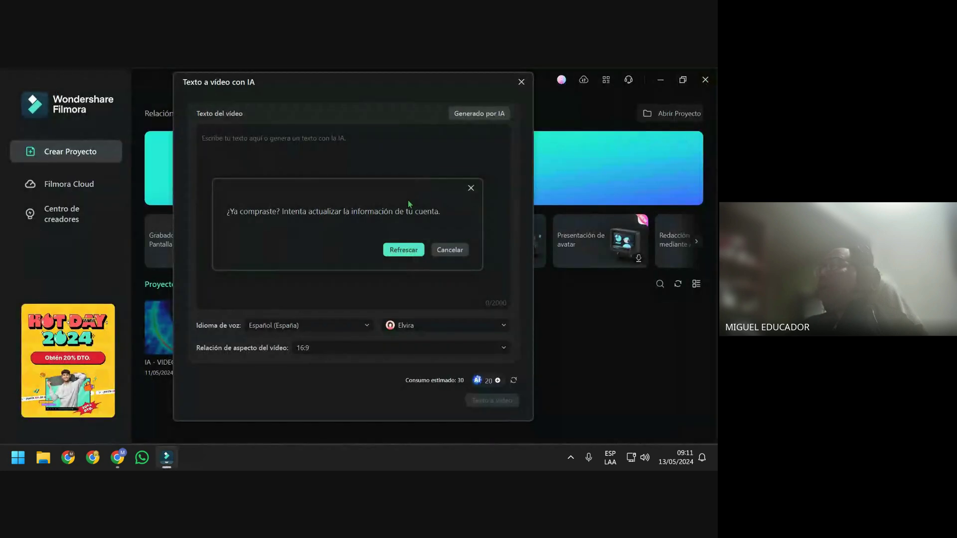
{"action": "left_click", "coordinate": [470, 187]}
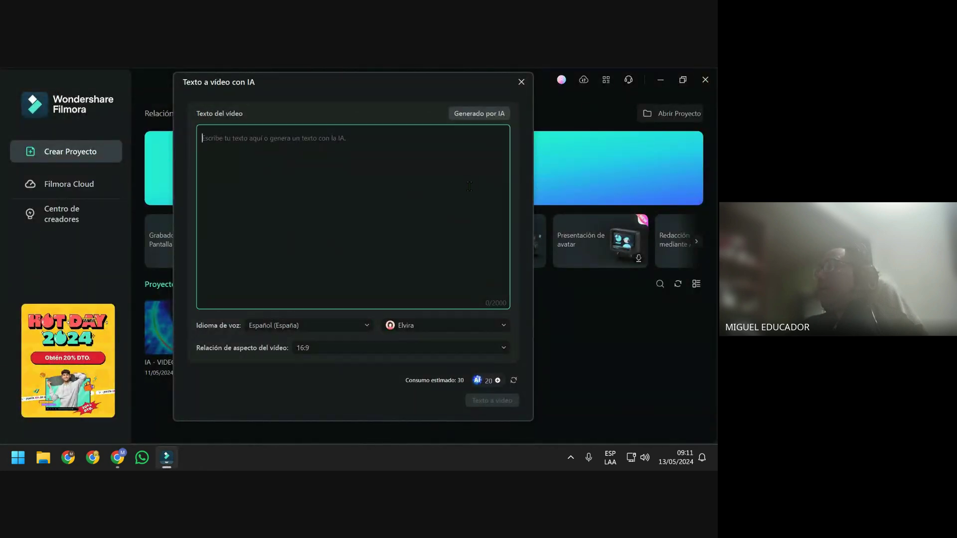
{"action": "left_click", "coordinate": [520, 82]}
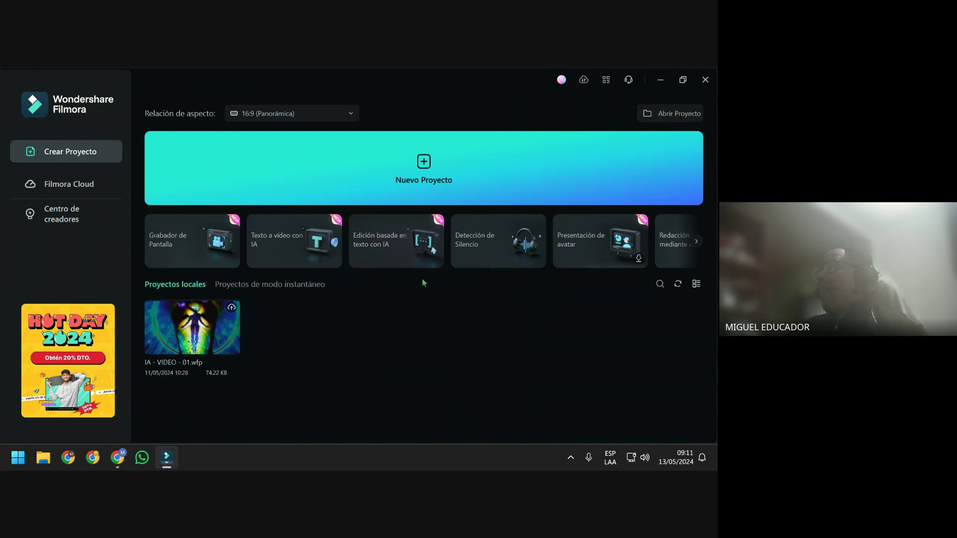
Start a new untitled 1920x1080, 25 fps project with Nuevo Proyecto
{"action": "left_click", "coordinate": [425, 165]}
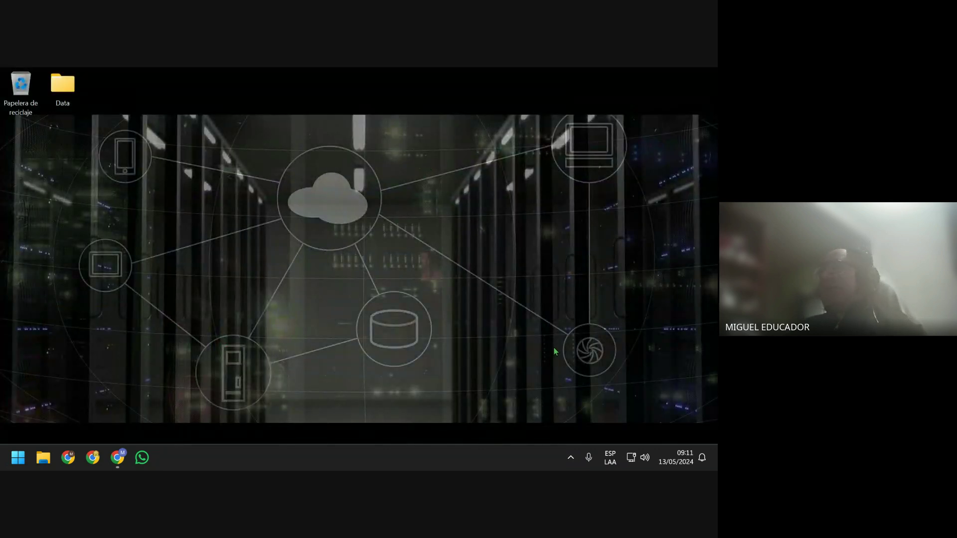
{"action": "left_click", "coordinate": [570, 458]}
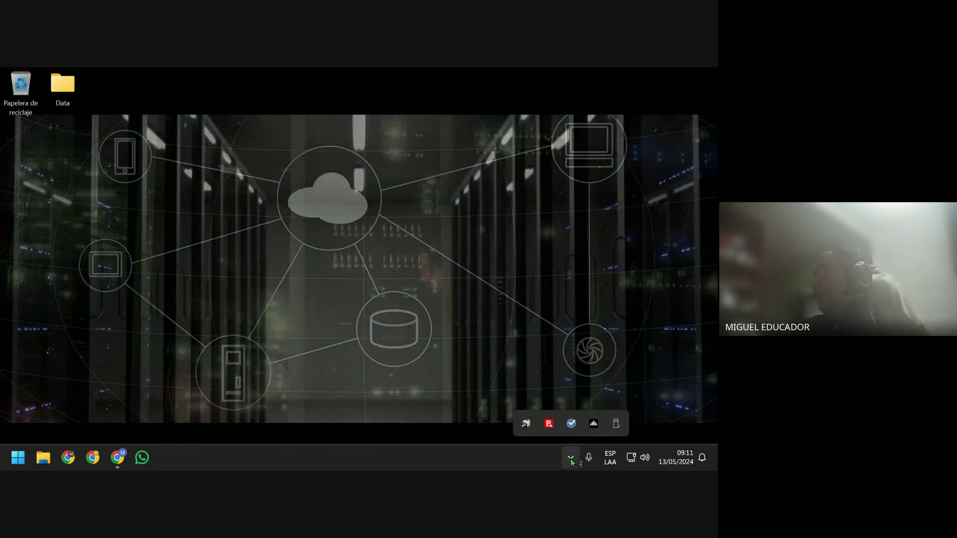
{"action": "right_click", "coordinate": [558, 193]}
{"action": "left_click", "coordinate": [591, 217]}
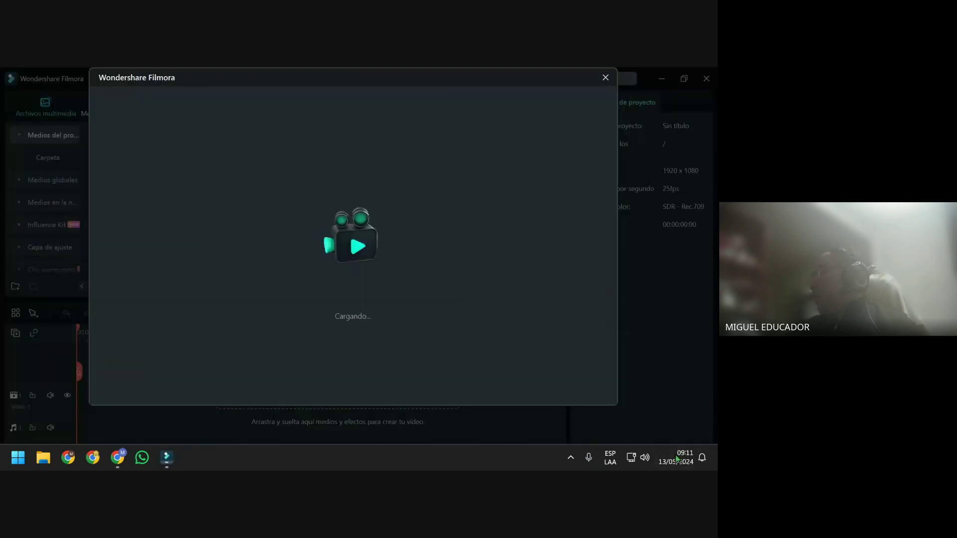
{"action": "left_click", "coordinate": [676, 459]}
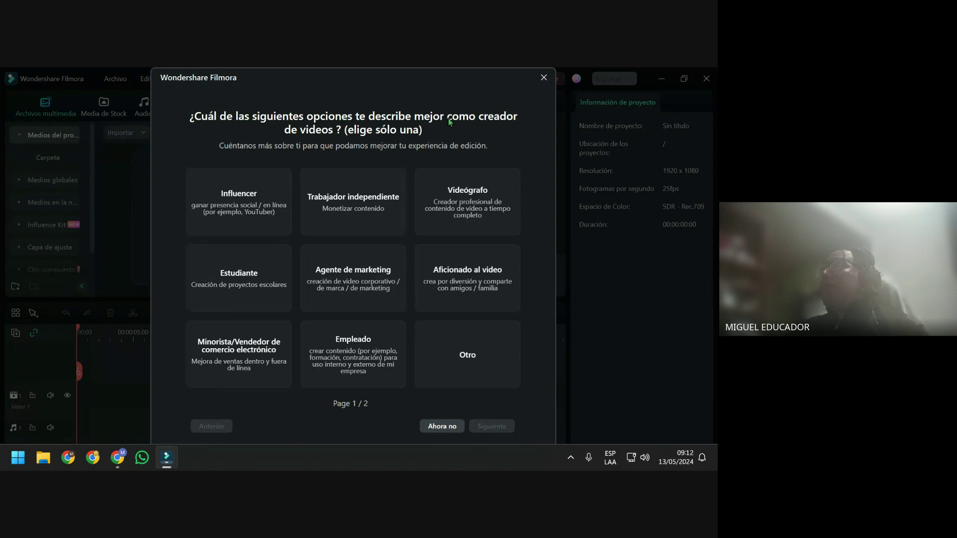
Skip the creator-type survey and close the Hot Day 2024 promotion
{"action": "left_click", "coordinate": [436, 427]}
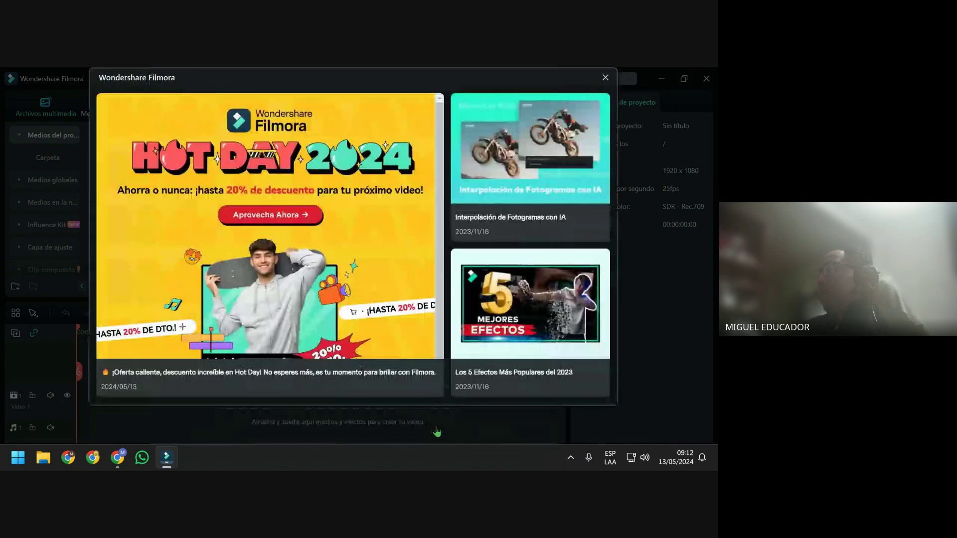
{"action": "left_click", "coordinate": [605, 78]}
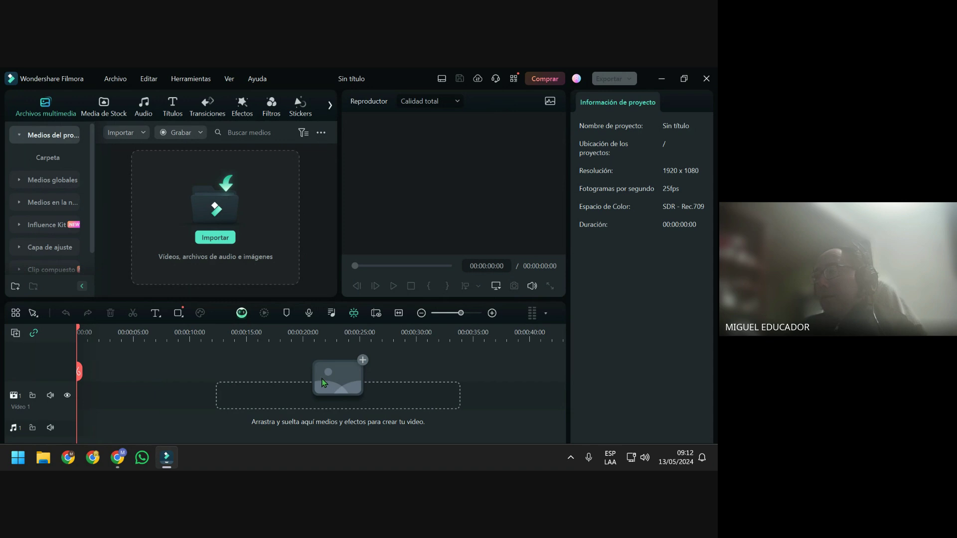
Open SOFTWARE_1 (D:) in File Explorer, closing the browser's empty new tab along the way
{"action": "left_click", "coordinate": [39, 462]}
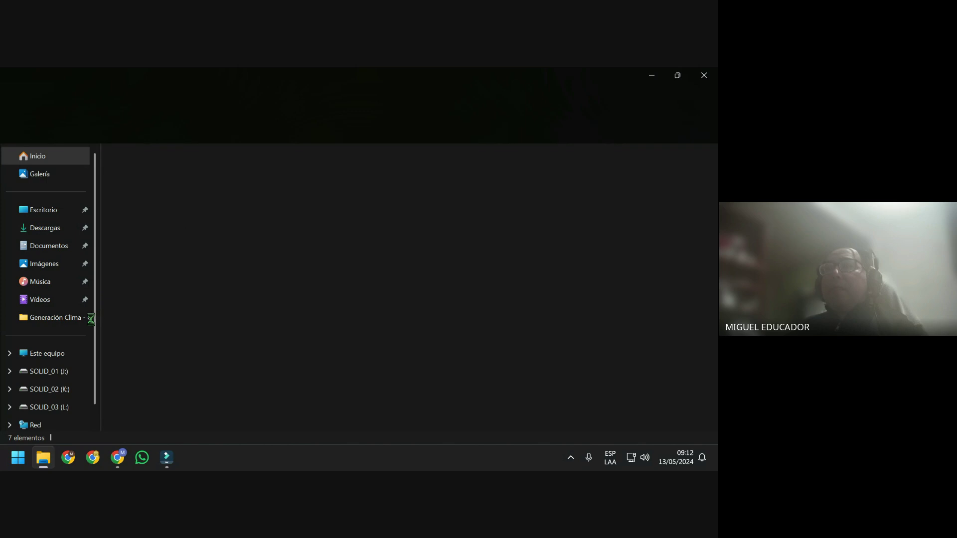
{"action": "left_click", "coordinate": [61, 353]}
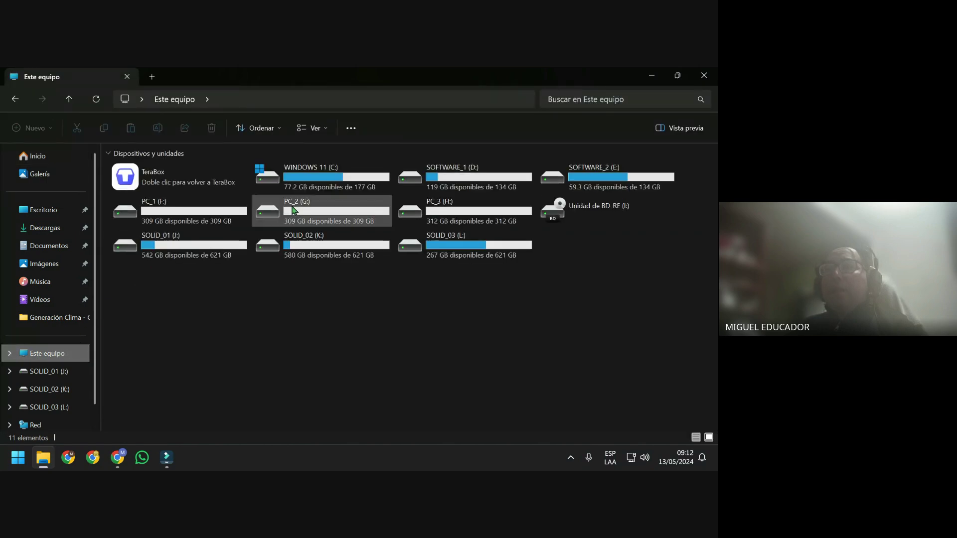
{"action": "double_click", "coordinate": [506, 177]}
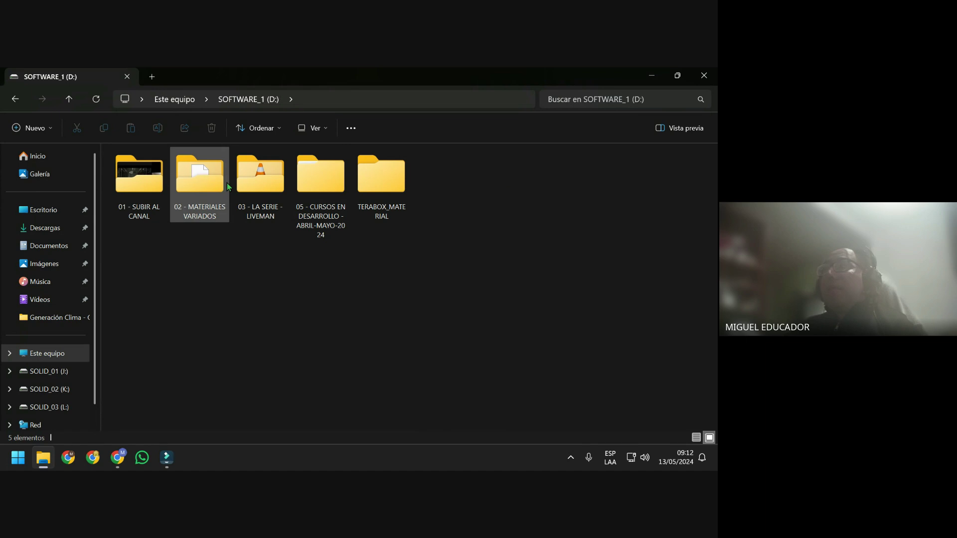
{"action": "left_click", "coordinate": [334, 183]}
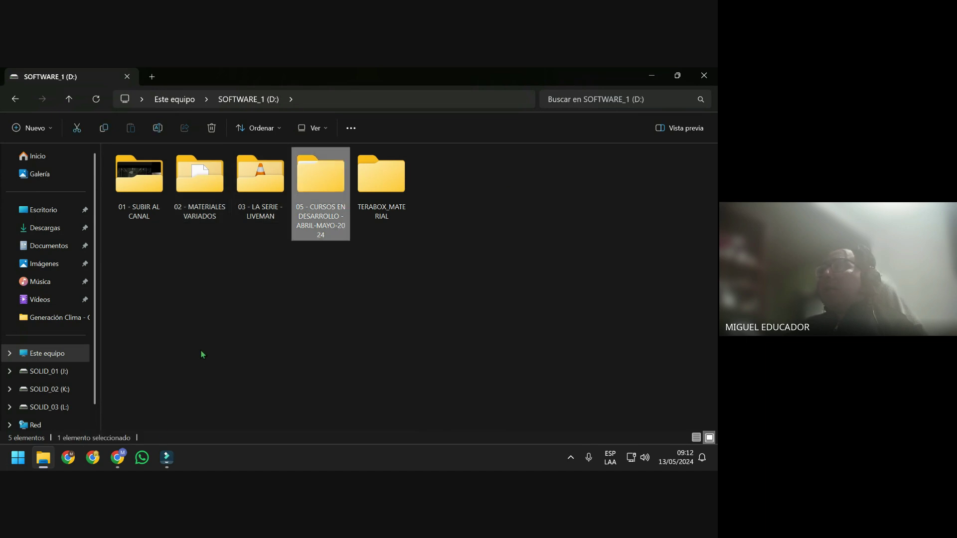
{"action": "mouse_move", "coordinate": [117, 457]}
{"action": "left_click", "coordinate": [55, 394]}
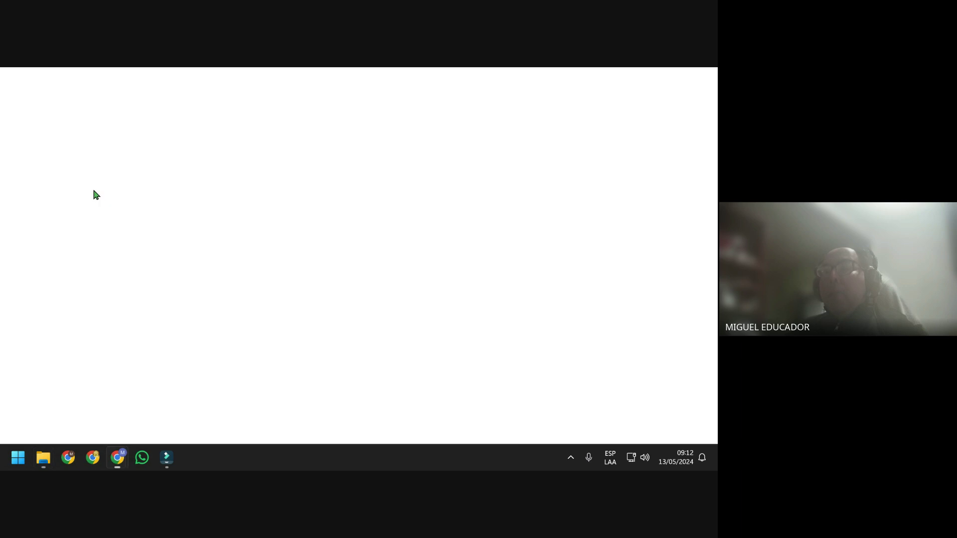
{"action": "left_click_drag", "start_coordinate": [138, 84], "coordinate": [367, 86]}
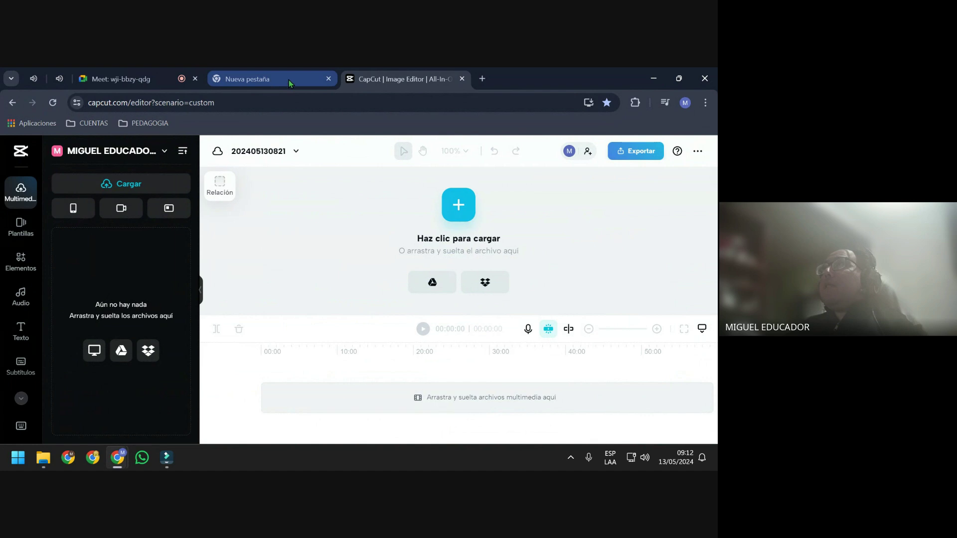
{"action": "left_click", "coordinate": [327, 80]}
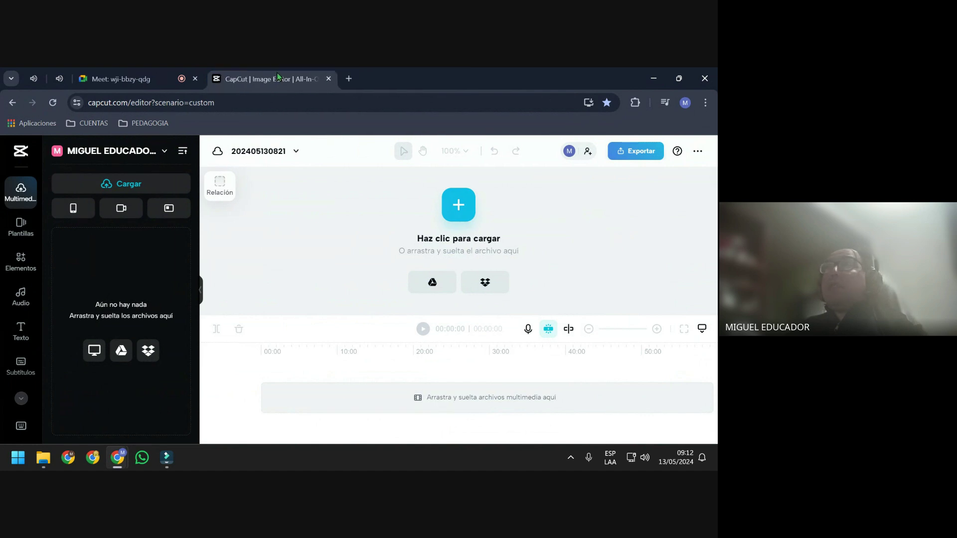
{"action": "left_click", "coordinate": [652, 77]}
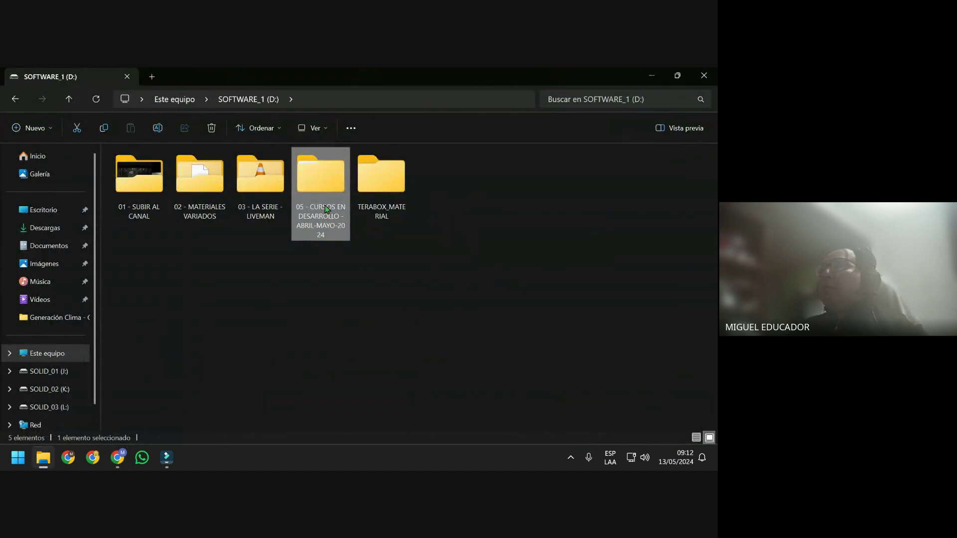
Browse Herramientas Multimedia's SESIÓN DE CLASE N°05, N°04 (SONID FREE) and N°01 folders
{"action": "double_click", "coordinate": [327, 182]}
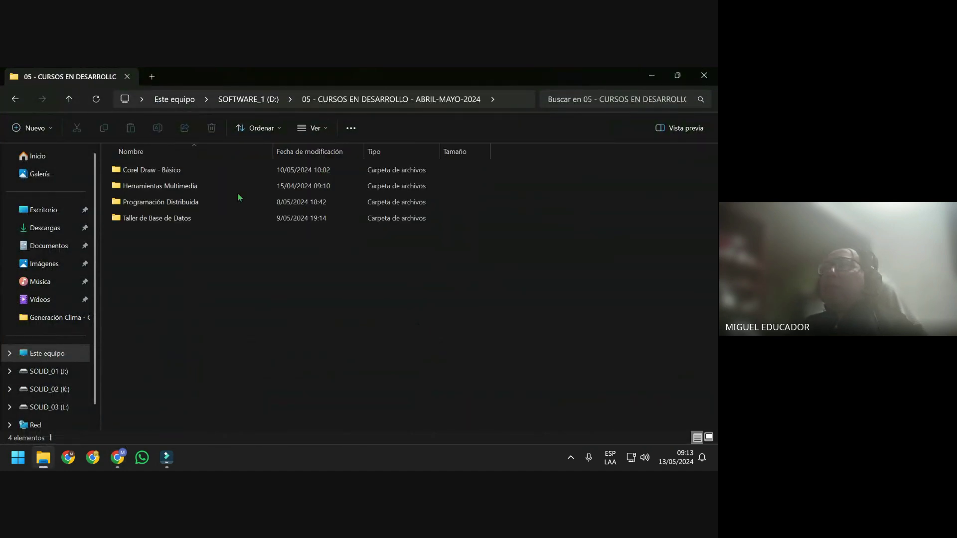
{"action": "double_click", "coordinate": [238, 187]}
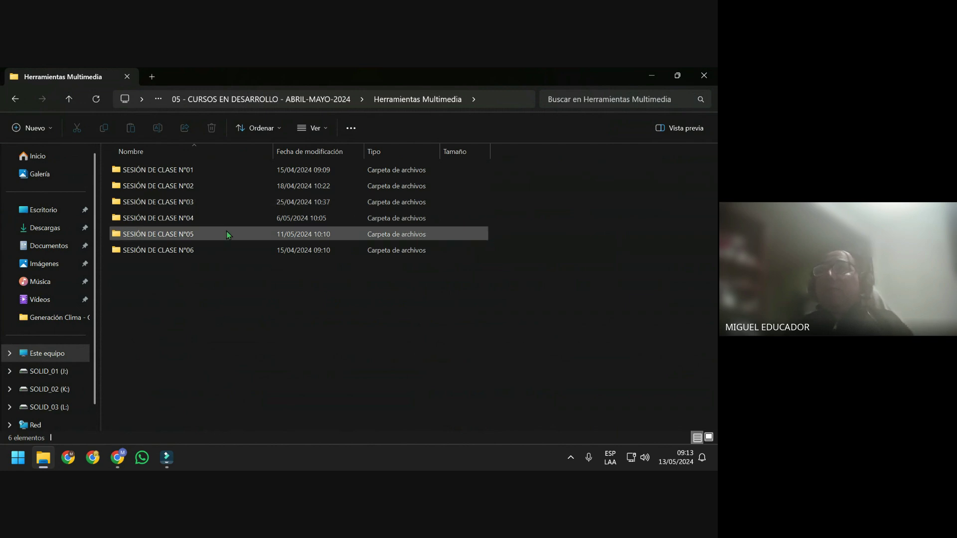
{"action": "double_click", "coordinate": [226, 232]}
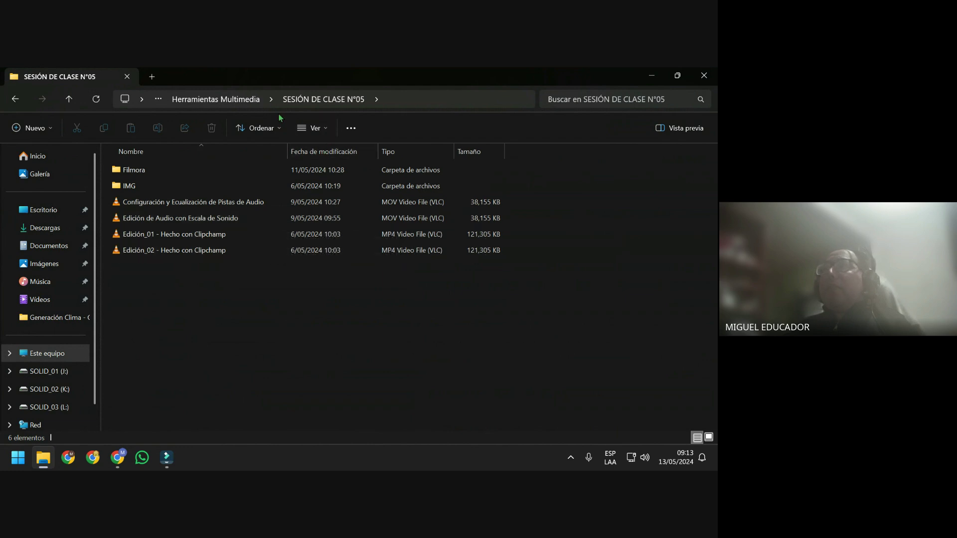
{"action": "left_click", "coordinate": [248, 99]}
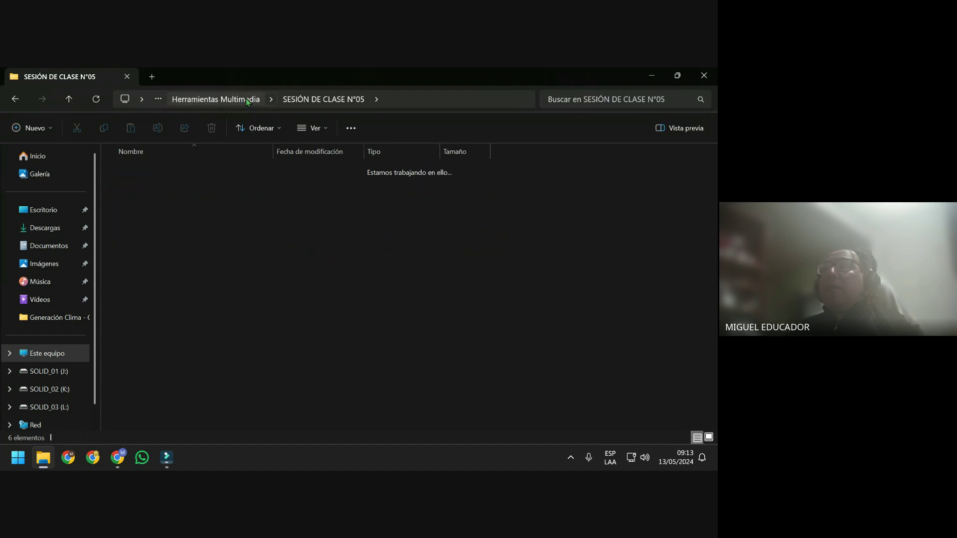
{"action": "double_click", "coordinate": [198, 218]}
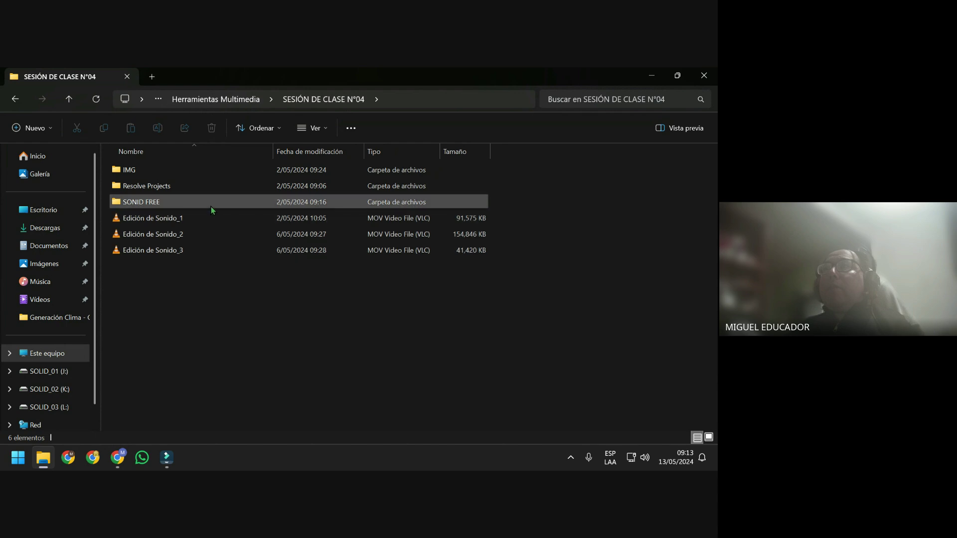
{"action": "double_click", "coordinate": [211, 206]}
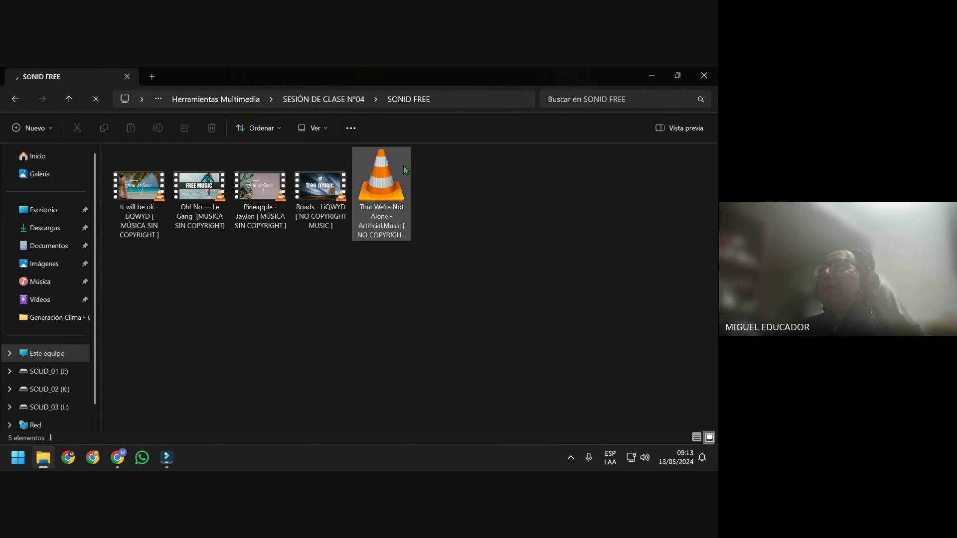
{"action": "left_click", "coordinate": [238, 99]}
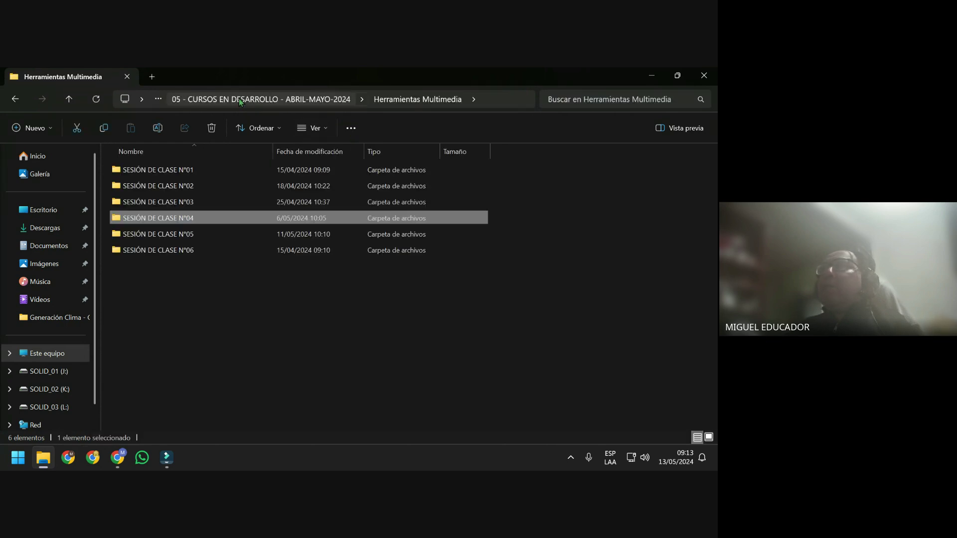
{"action": "left_click", "coordinate": [238, 98]}
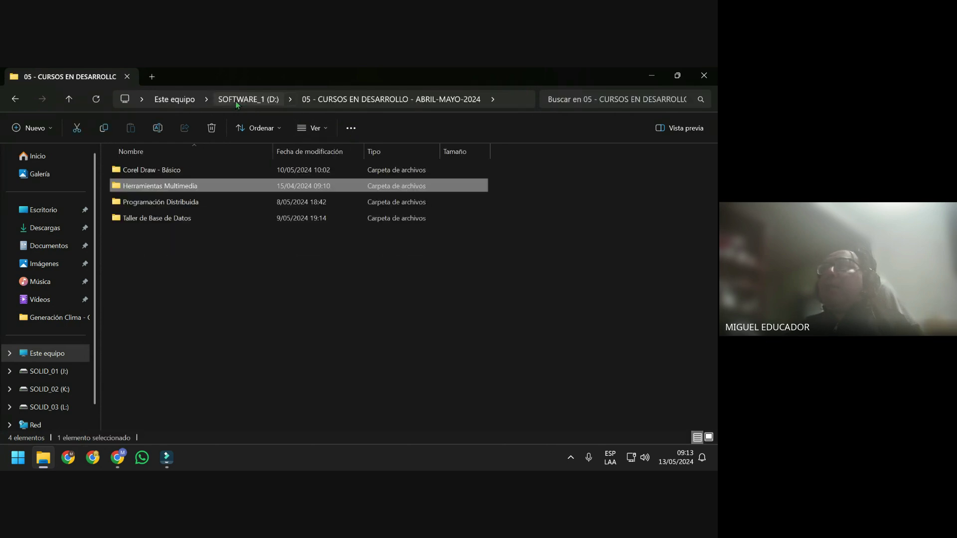
{"action": "double_click", "coordinate": [201, 188]}
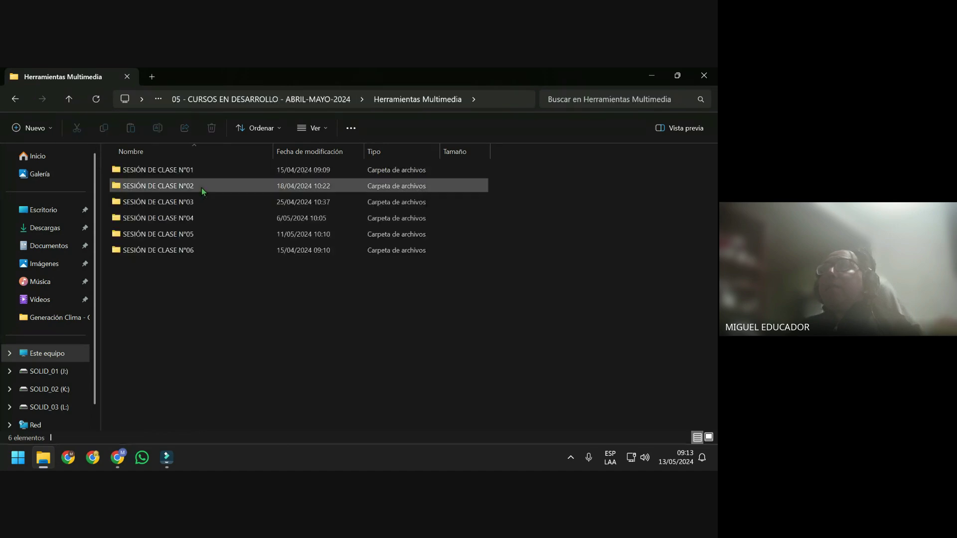
{"action": "double_click", "coordinate": [202, 172]}
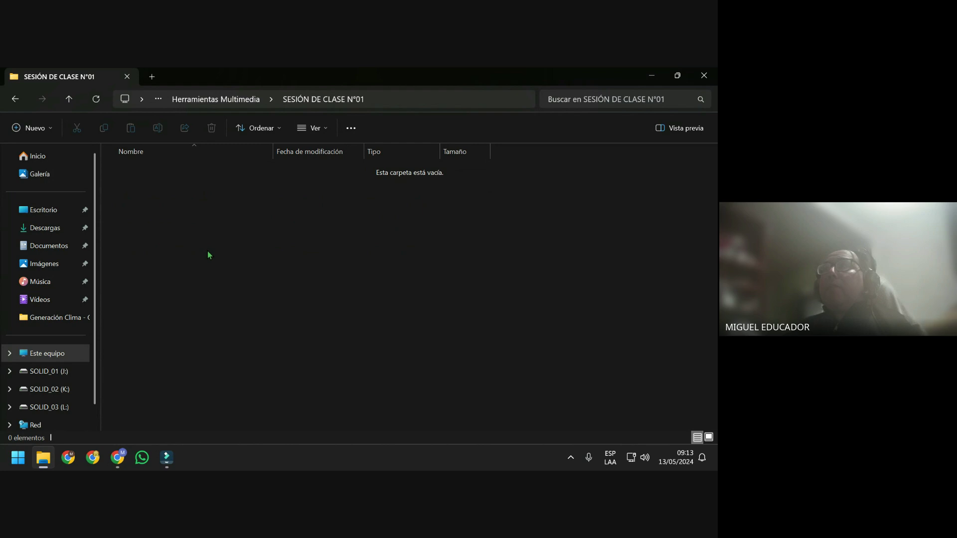
{"action": "left_click", "coordinate": [238, 101]}
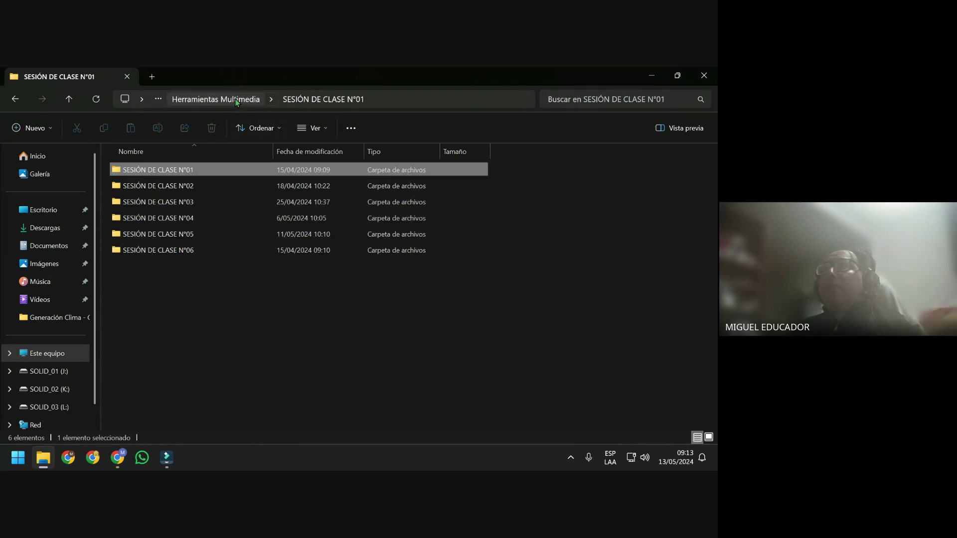
{"action": "left_click", "coordinate": [237, 101]}
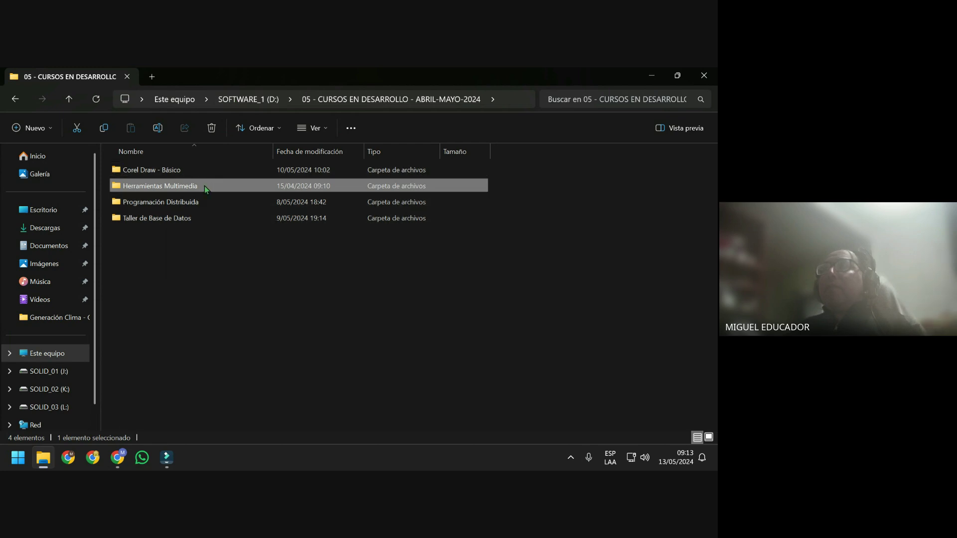
Look inside Corel Draw - Básico's SESIÓN DE CLASE N°05, then return to the SOFTWARE_1 (D:) root
{"action": "left_click", "coordinate": [204, 187]}
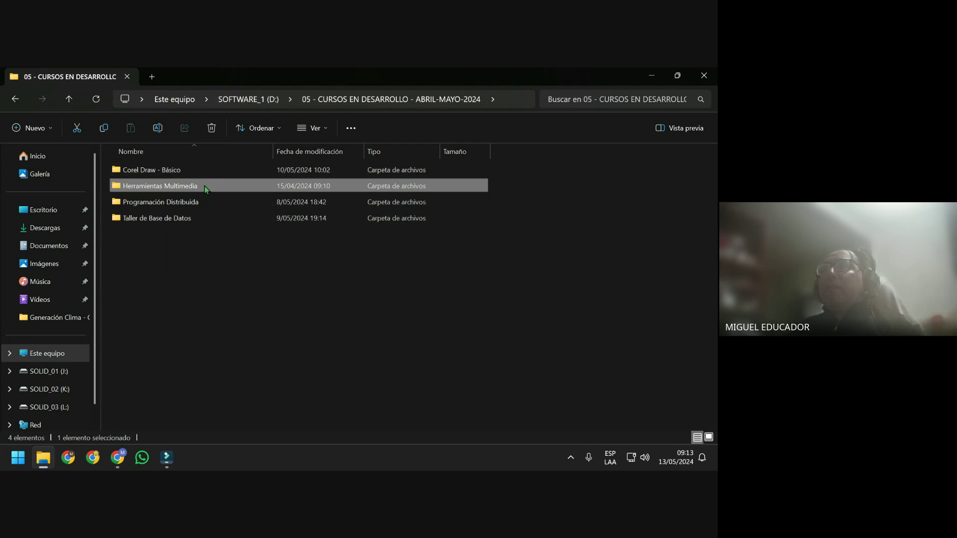
{"action": "left_click", "coordinate": [205, 219]}
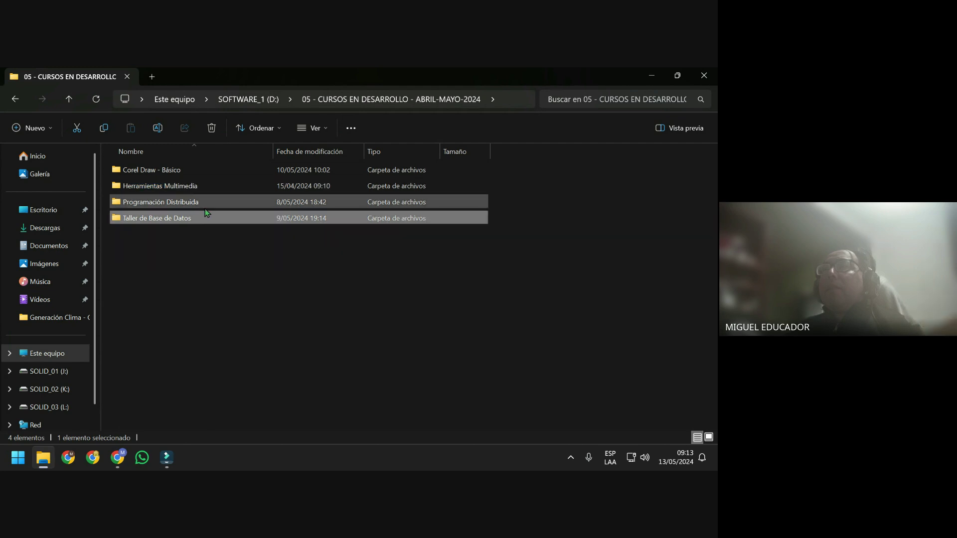
{"action": "mouse_move", "coordinate": [205, 209]}
{"action": "double_click", "coordinate": [211, 168]}
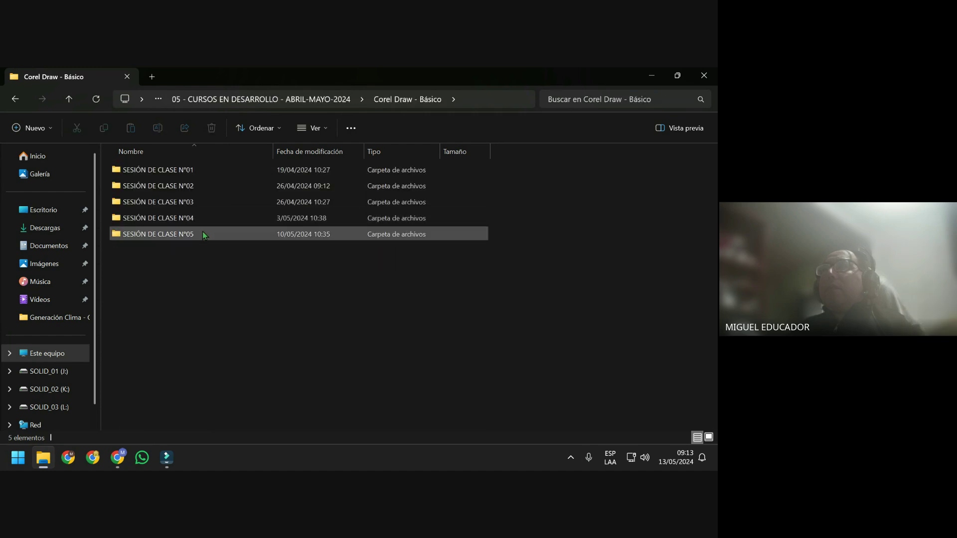
{"action": "double_click", "coordinate": [203, 233]}
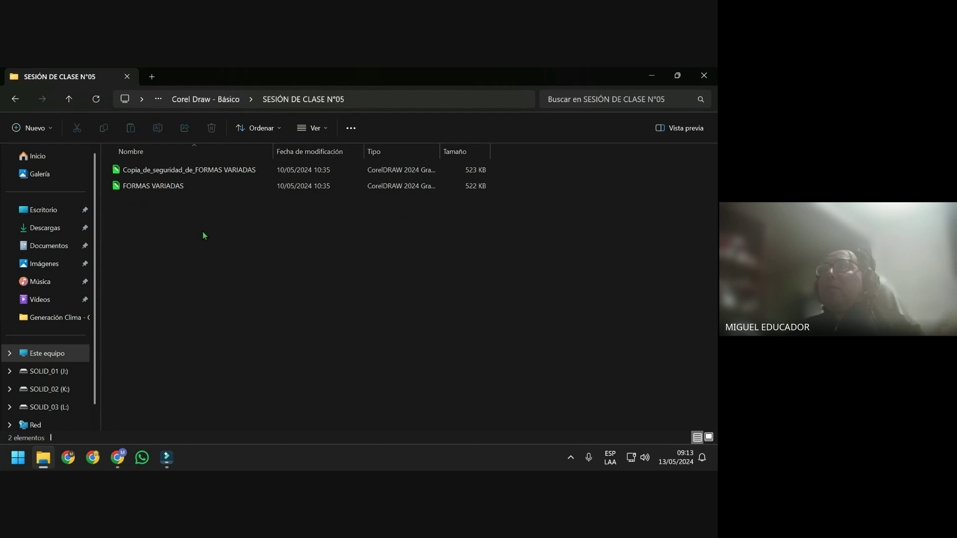
{"action": "left_click", "coordinate": [205, 99]}
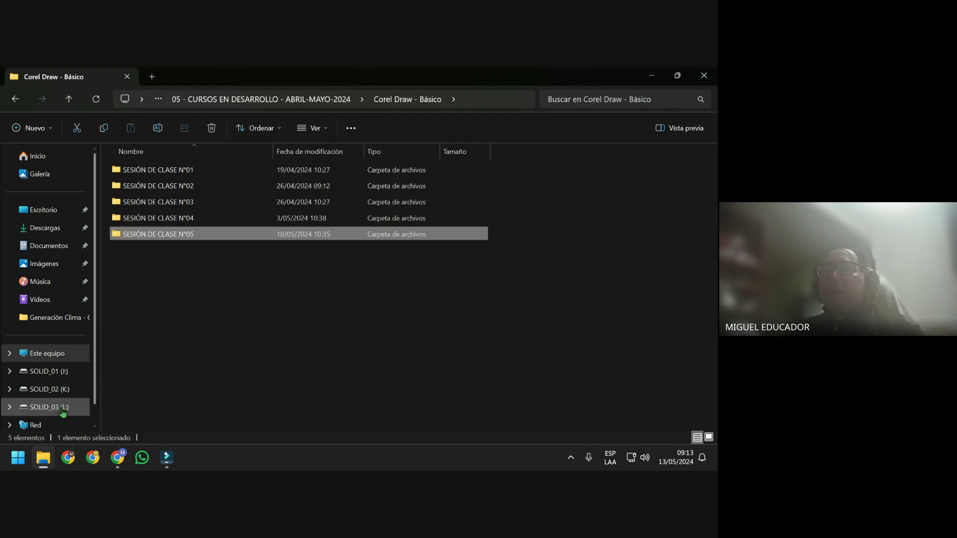
{"action": "left_click", "coordinate": [55, 367]}
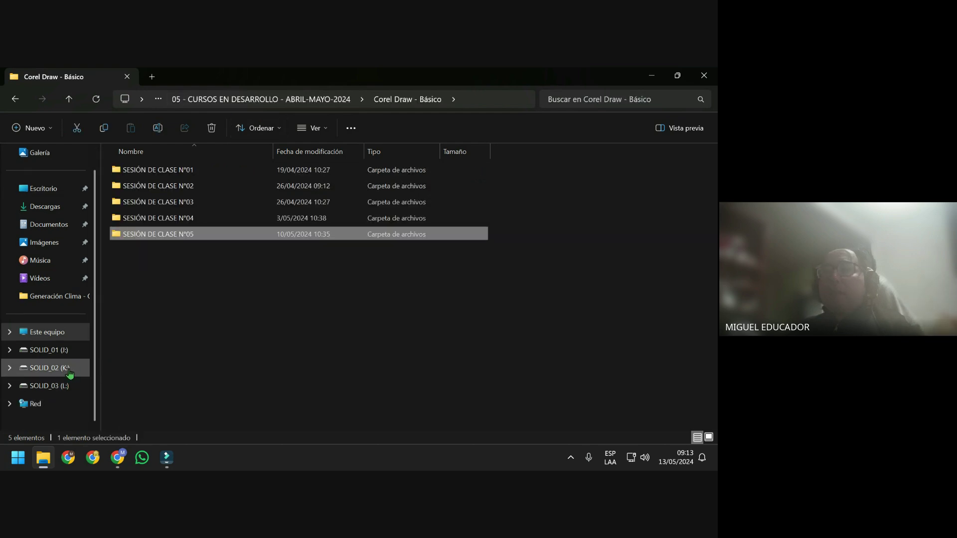
{"action": "left_click", "coordinate": [70, 338]}
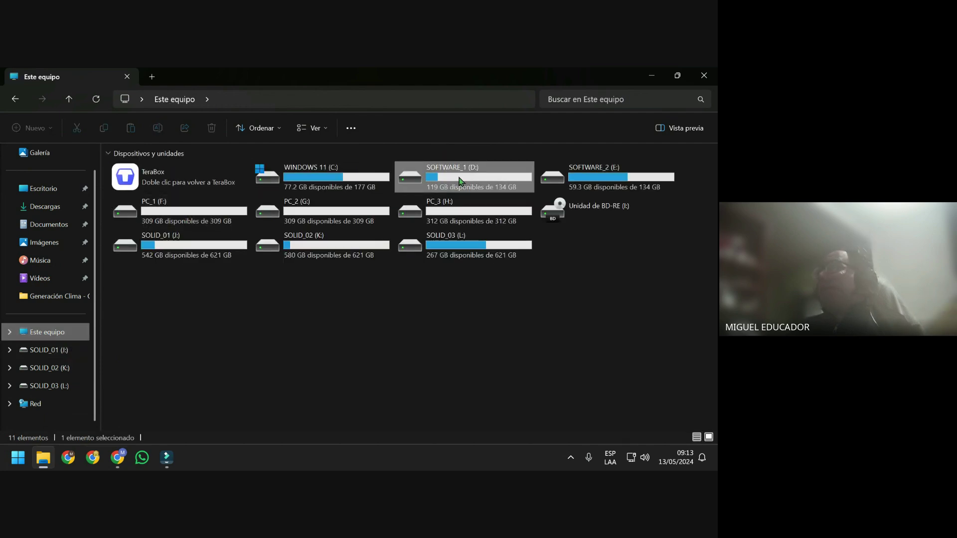
{"action": "double_click", "coordinate": [208, 181]}
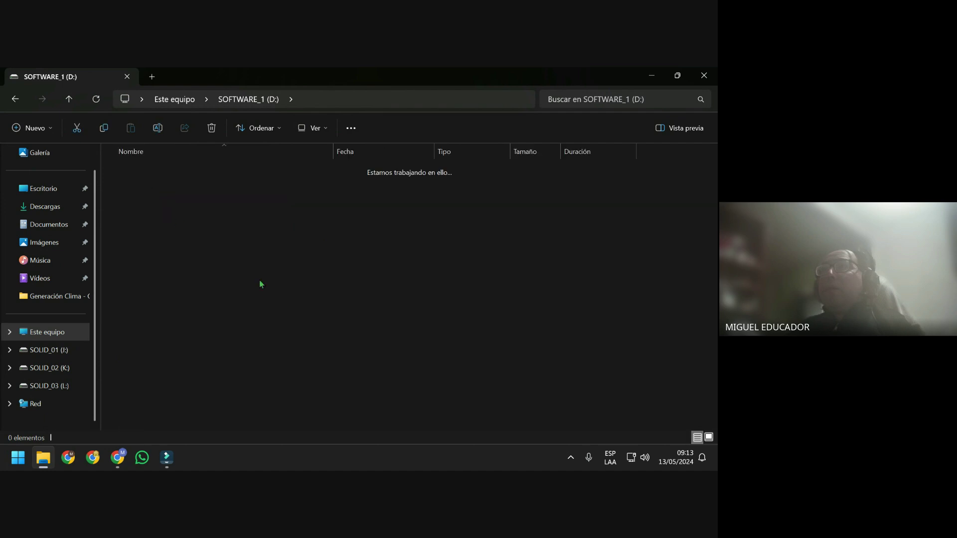
Copy the COREL BÁSICO CLASE_N°04 video from the 01 - SUBIR AL CANAL folder
{"action": "double_click", "coordinate": [276, 298]}
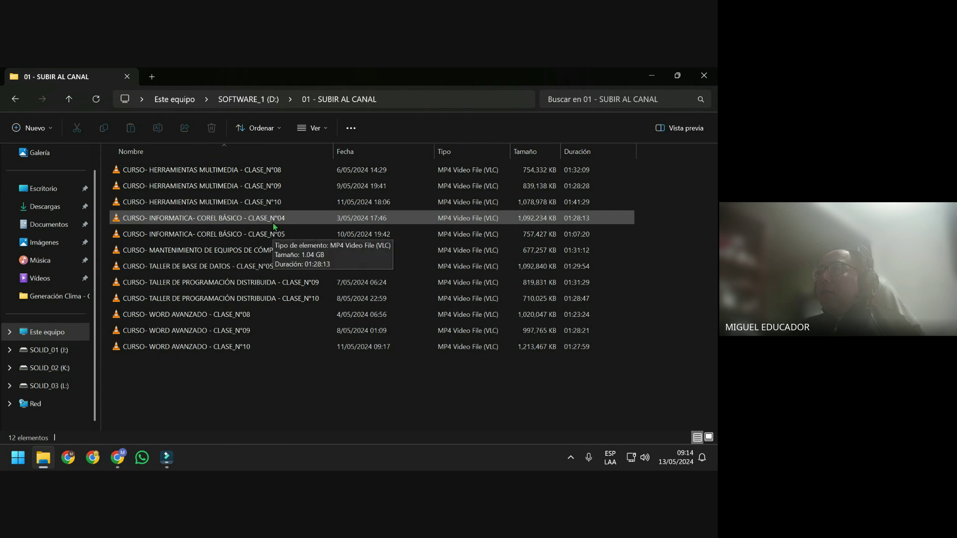
{"action": "left_click", "coordinate": [273, 222]}
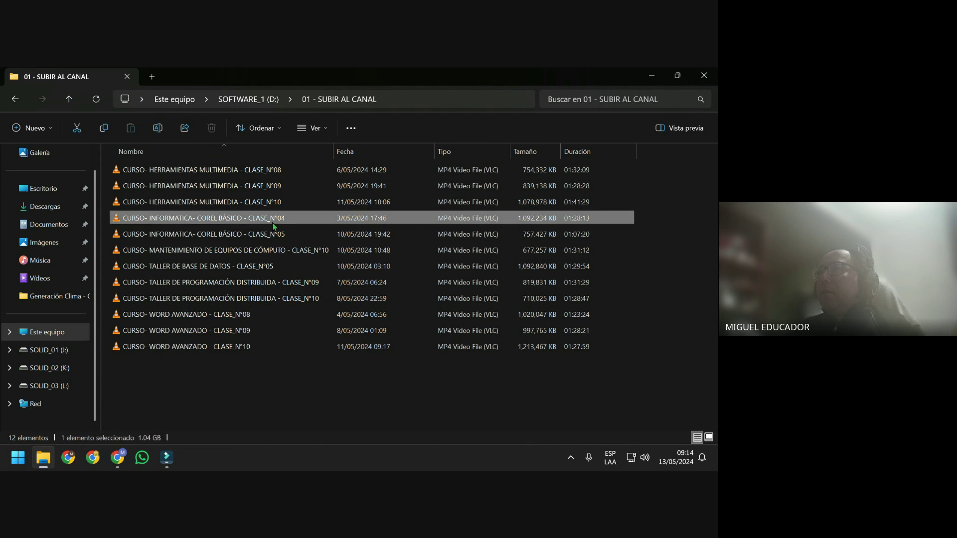
{"action": "right_click", "coordinate": [273, 223]}
{"action": "left_click", "coordinate": [325, 172]}
Paste the video into D:\05 - CURSOS EN DESARROLLO\Herramientas Multimedia\SESIÓN DE CLASE N°06
{"action": "left_click", "coordinate": [73, 330]}
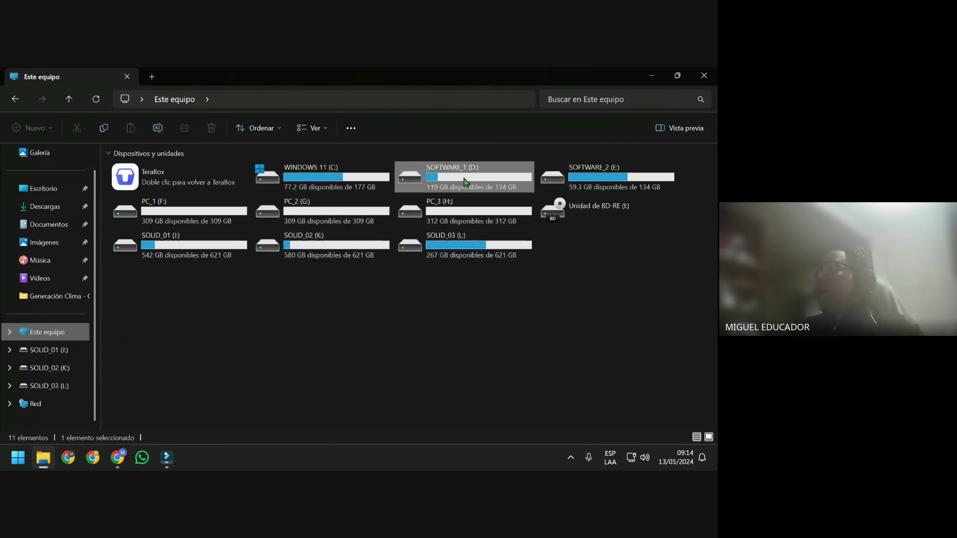
{"action": "double_click", "coordinate": [439, 179]}
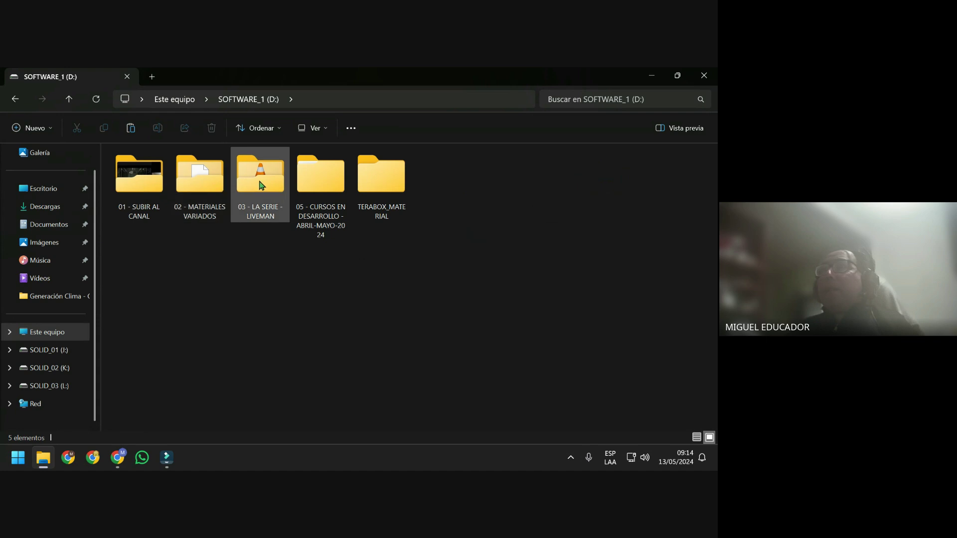
{"action": "double_click", "coordinate": [332, 179]}
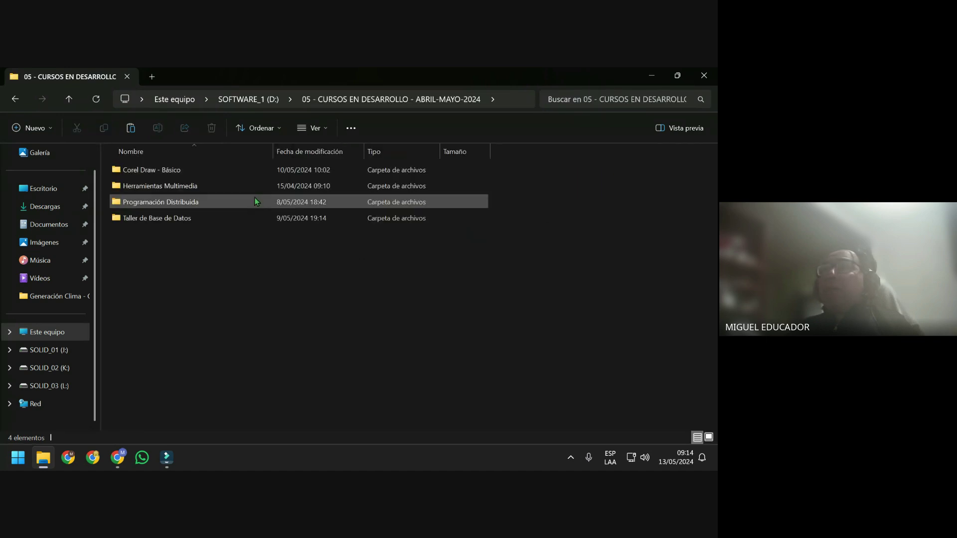
{"action": "double_click", "coordinate": [244, 190]}
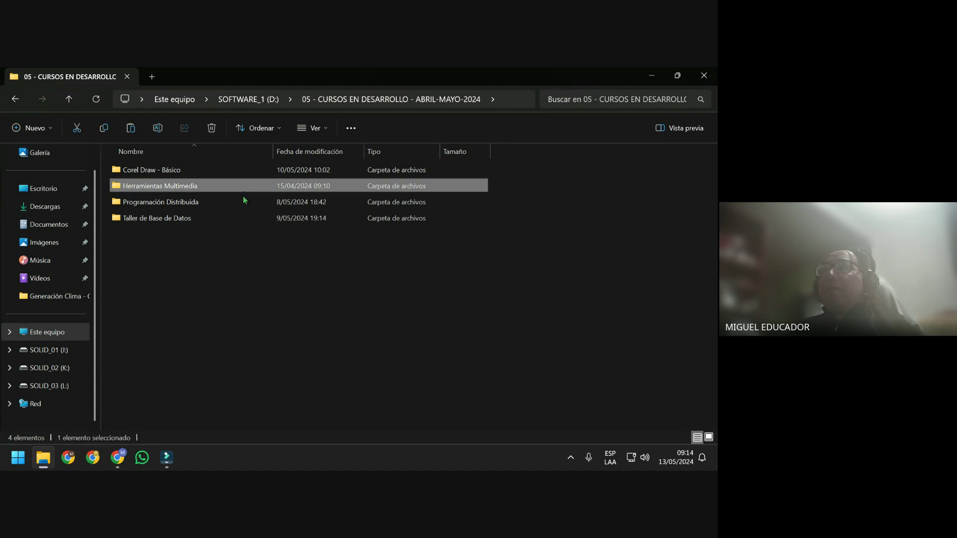
{"action": "double_click", "coordinate": [202, 250]}
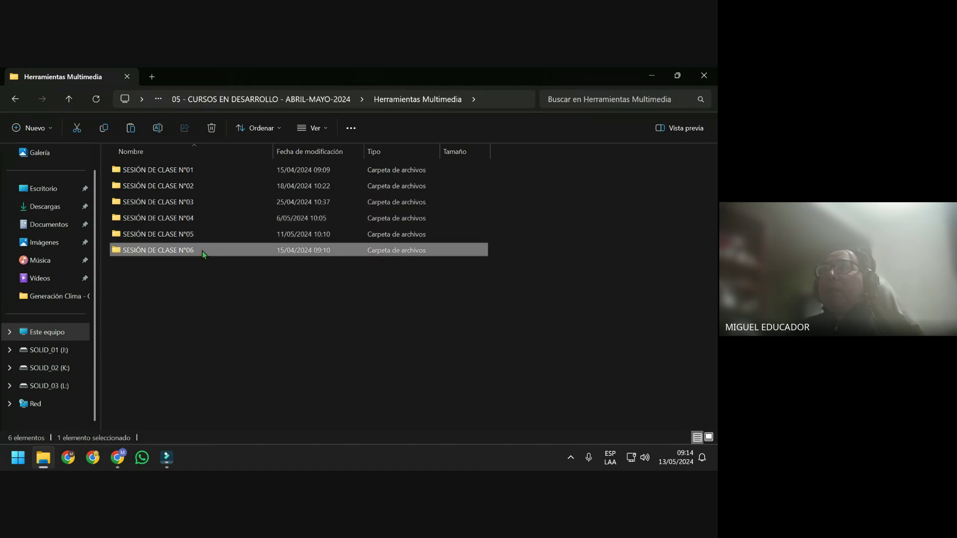
{"action": "right_click", "coordinate": [225, 299]}
{"action": "left_click", "coordinate": [227, 237]}
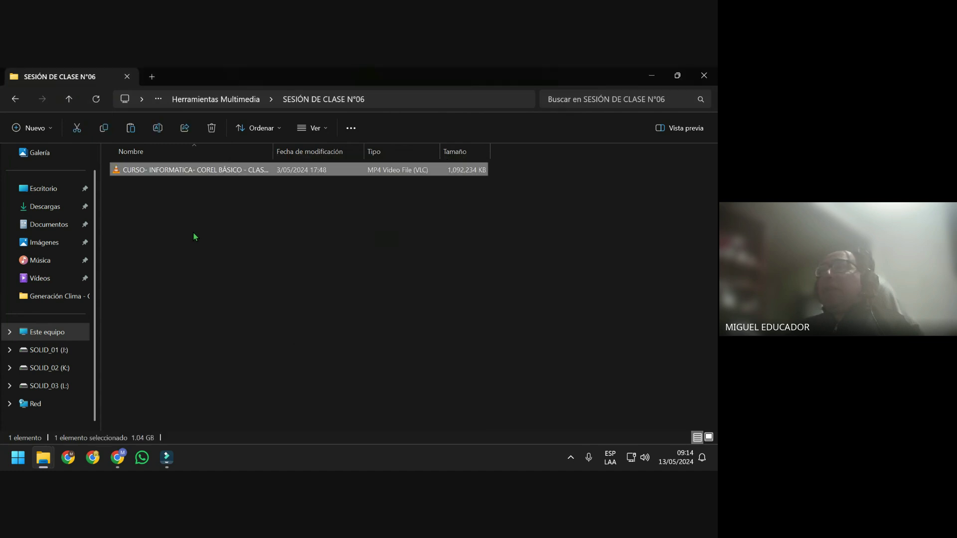
Minimize File Explorer to bring the empty Filmora project back into view
{"action": "left_click", "coordinate": [661, 73]}
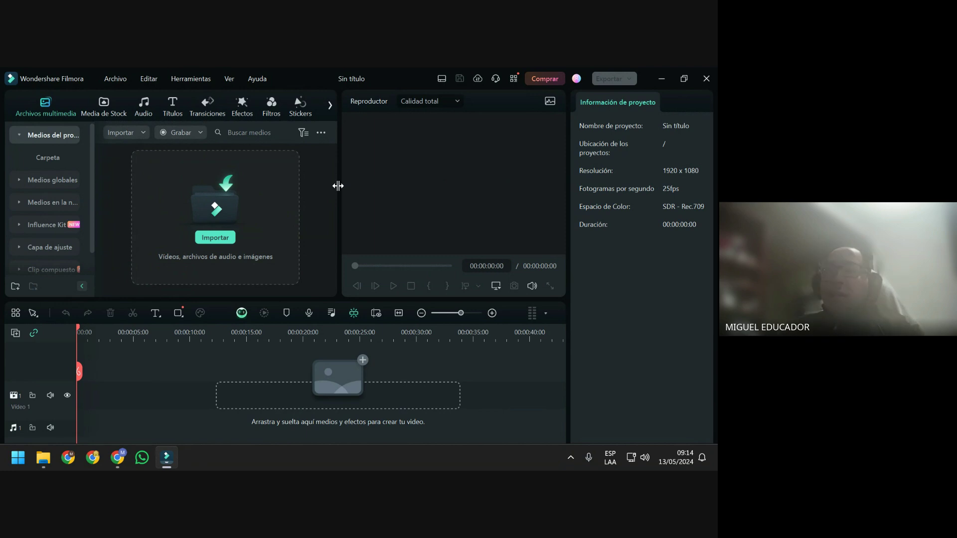
{"action": "mouse_move", "coordinate": [117, 457]}
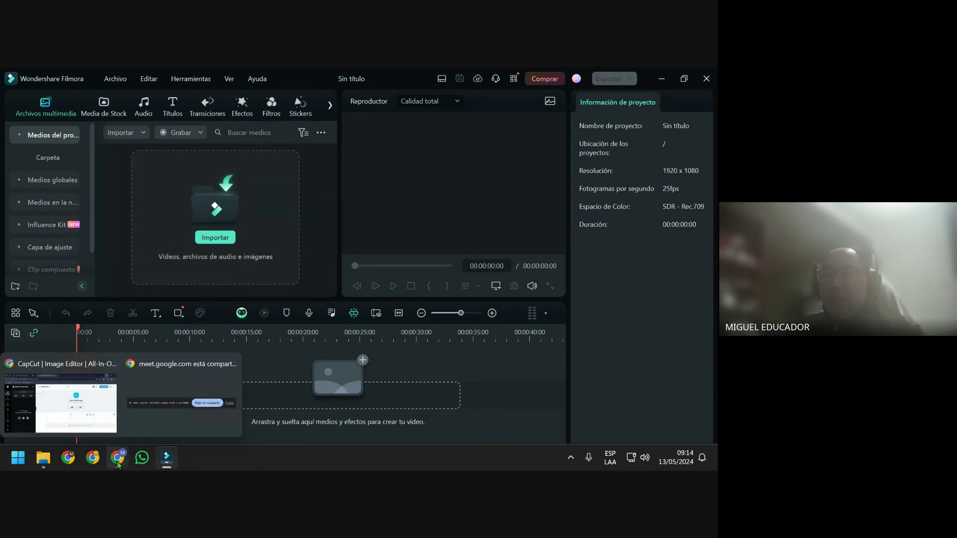
{"action": "left_click", "coordinate": [85, 400]}
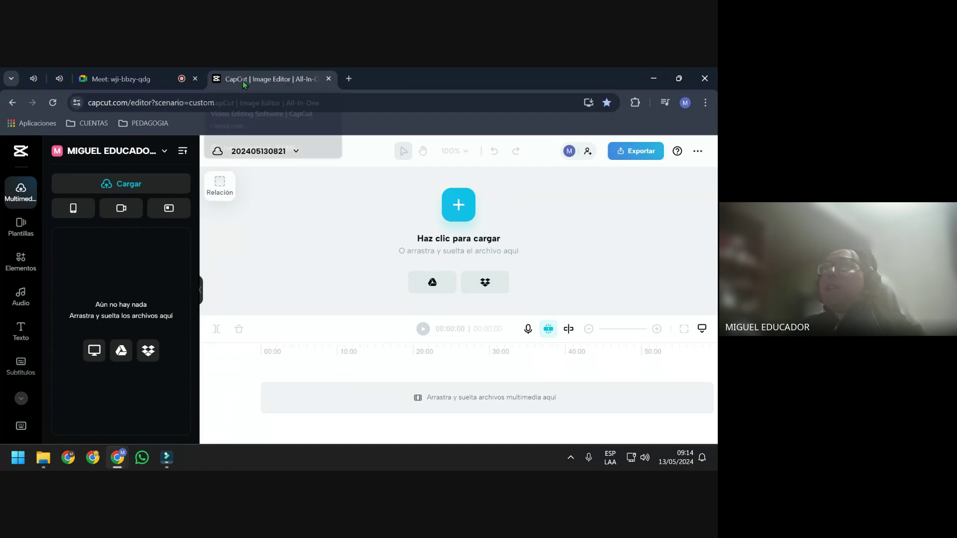
{"action": "left_click", "coordinate": [654, 85]}
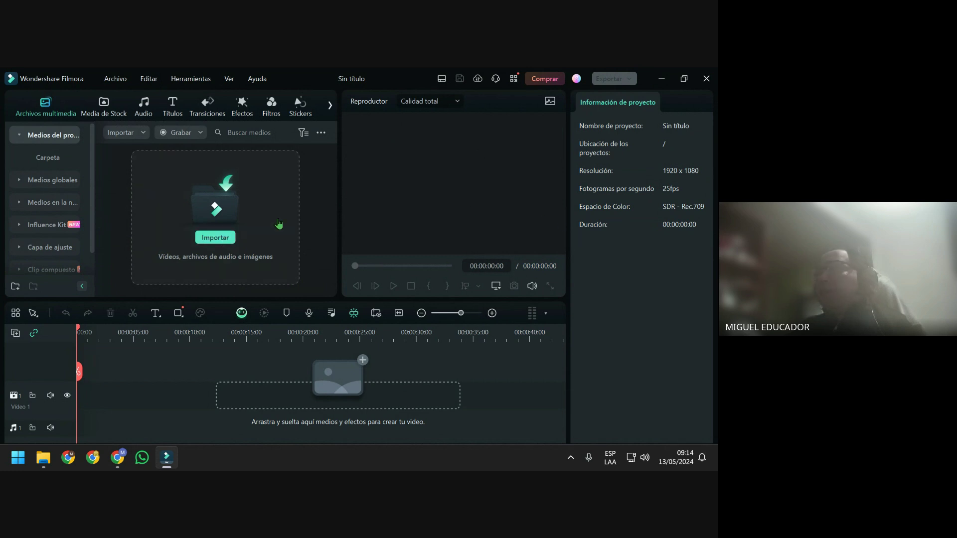
Import the COREL BÁSICO CLASE_N°04 video (01:28:13) from D:'s SESIÓN DE CLASE N°06 folder
{"action": "left_click", "coordinate": [220, 243]}
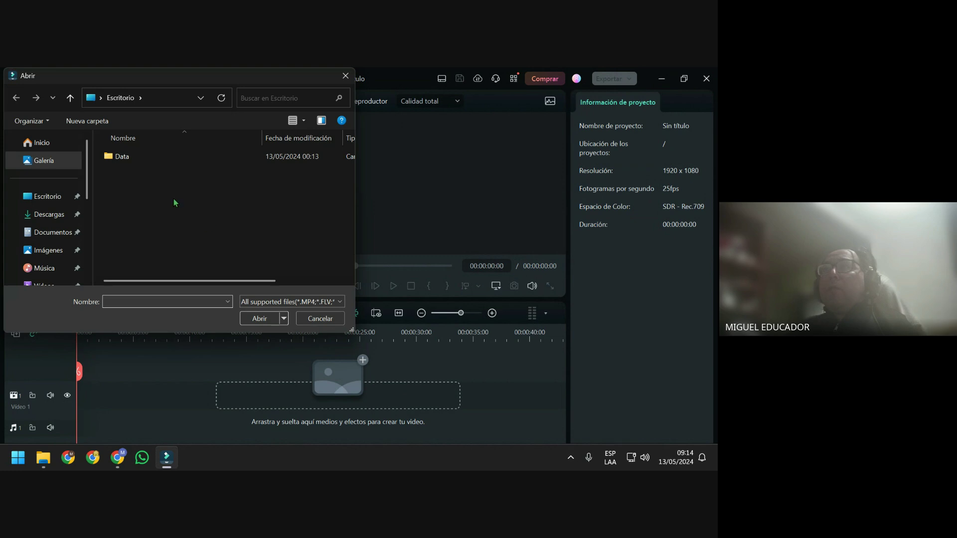
{"action": "scroll", "coordinate": [64, 239], "scroll_direction": "down", "scroll_amount": 2}
{"action": "scroll", "coordinate": [64, 247], "scroll_direction": "down", "scroll_amount": 1}
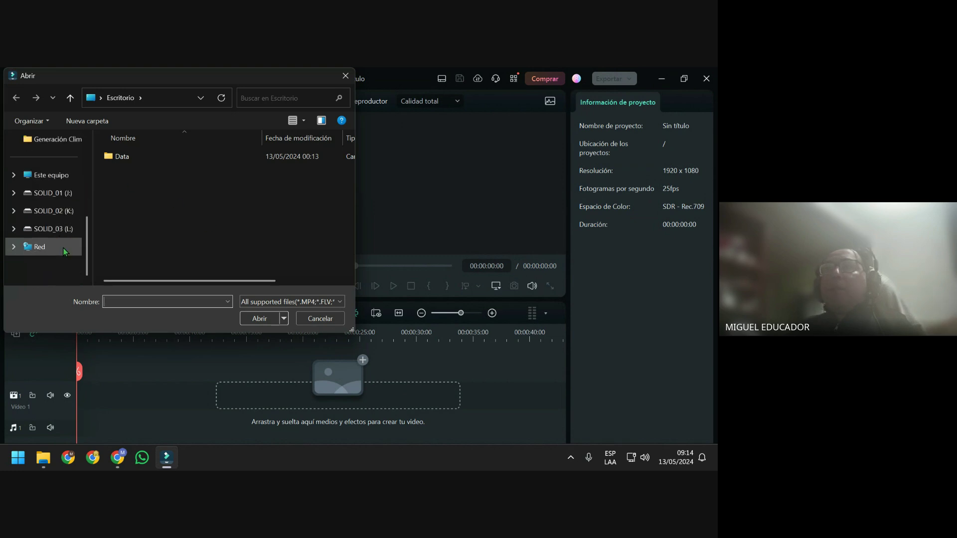
{"action": "scroll", "coordinate": [59, 220], "scroll_direction": "up", "scroll_amount": 1}
{"action": "left_click", "coordinate": [48, 229]}
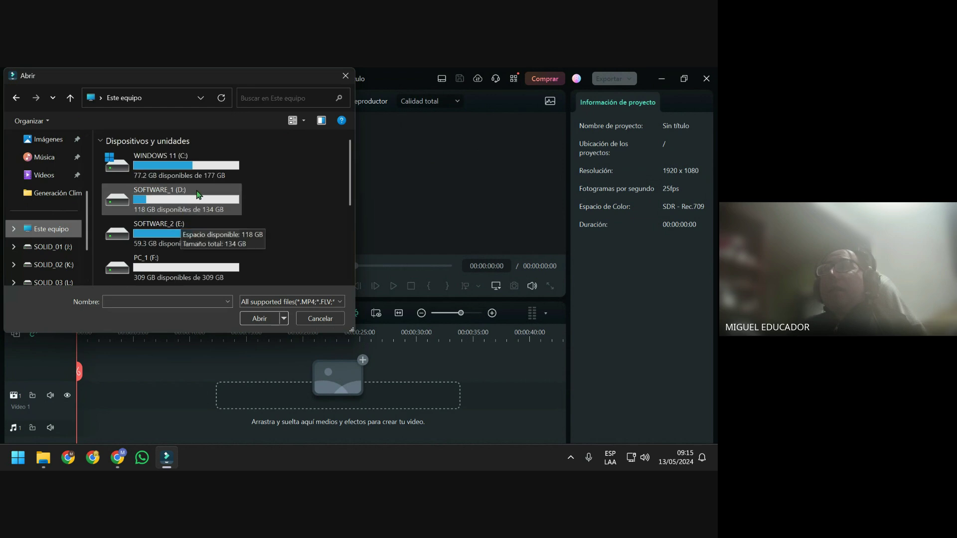
{"action": "double_click", "coordinate": [206, 206]}
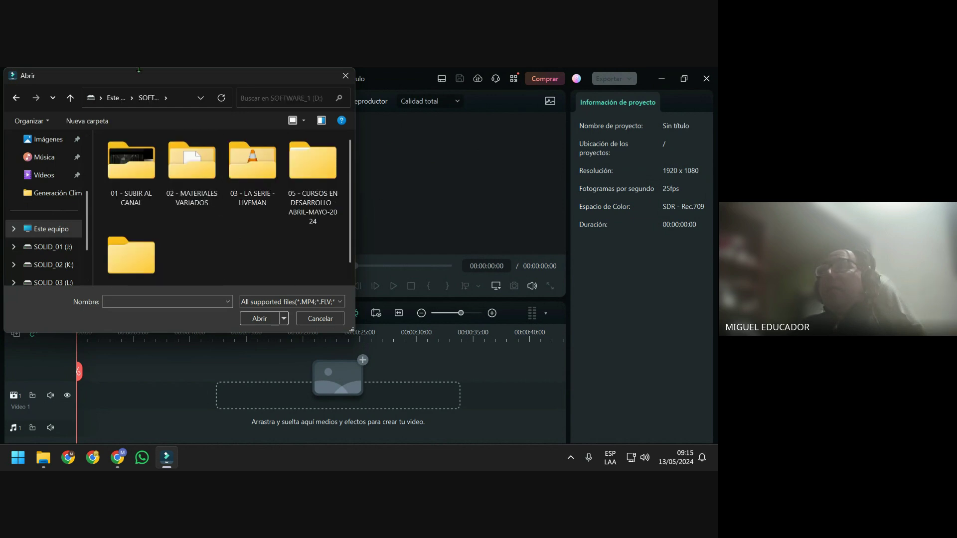
{"action": "double_click", "coordinate": [315, 162]}
{"action": "double_click", "coordinate": [165, 175]}
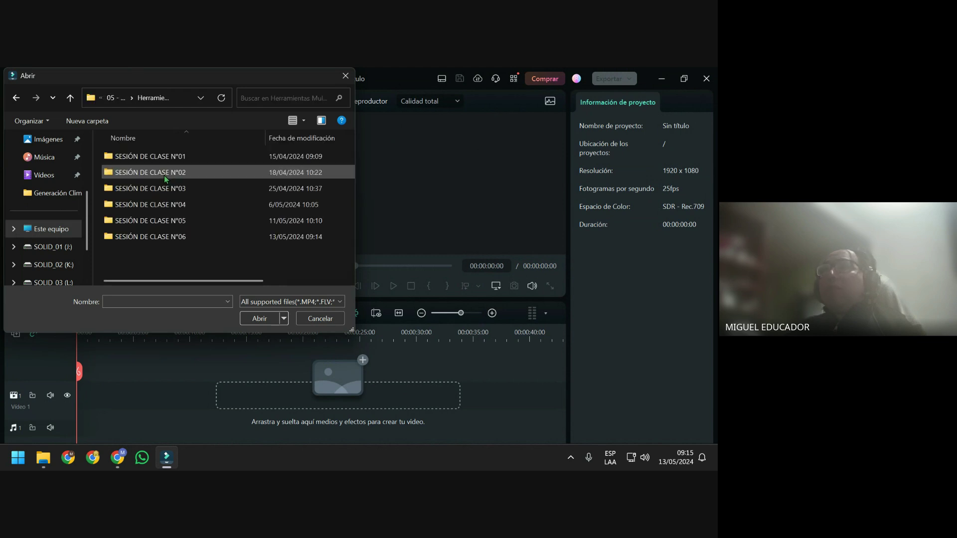
{"action": "double_click", "coordinate": [156, 237]}
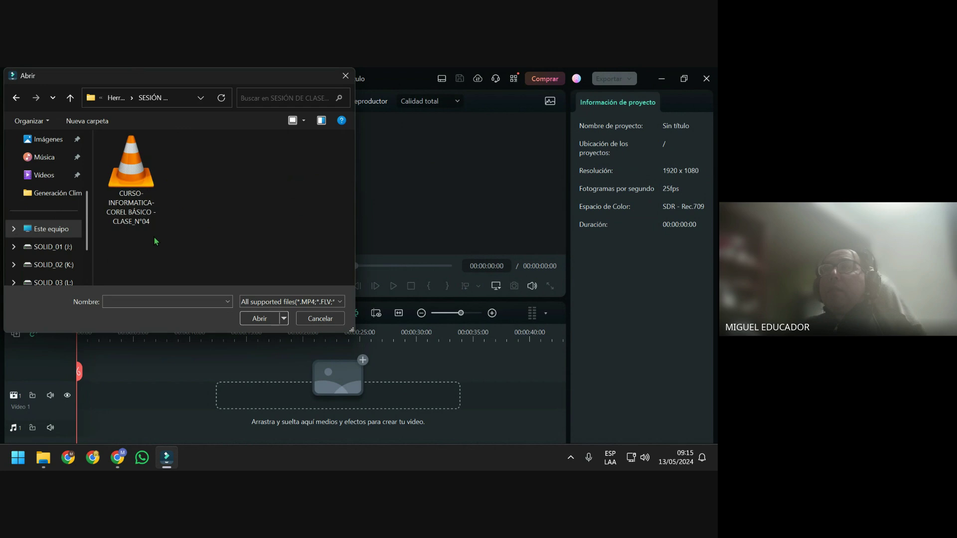
{"action": "double_click", "coordinate": [131, 164]}
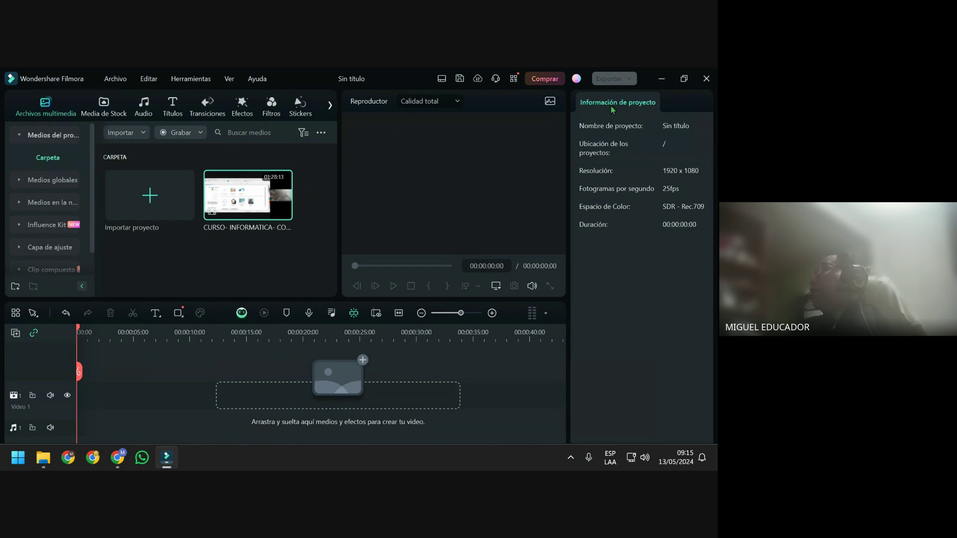
Look through the Toolbox options and workspace layout lists, closing them without changing the layout
{"action": "left_click", "coordinate": [516, 81]}
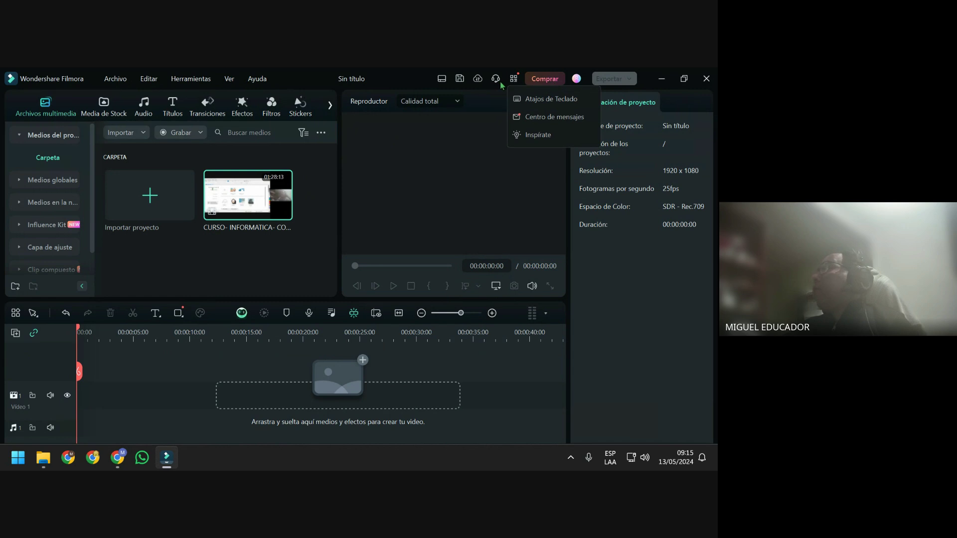
{"action": "left_click", "coordinate": [444, 81]}
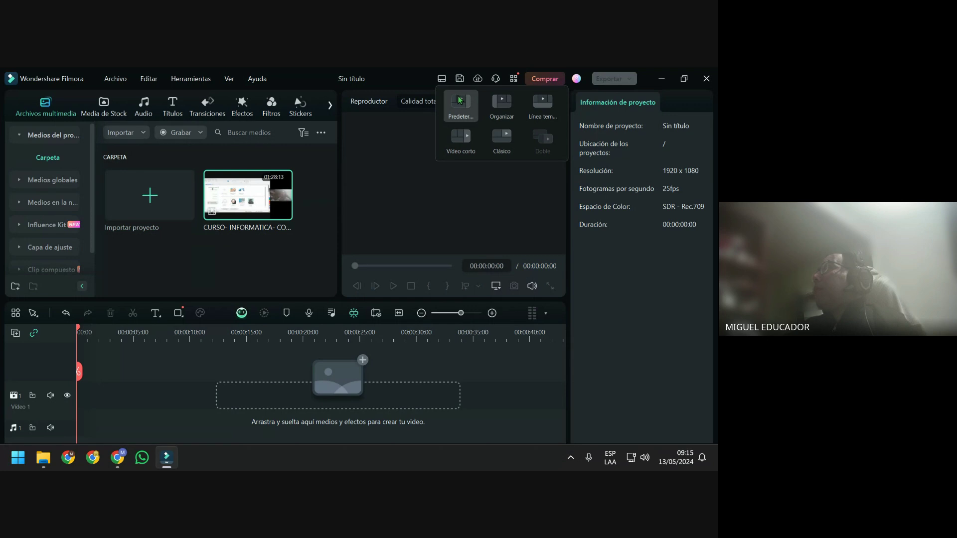
{"action": "left_click", "coordinate": [517, 198]}
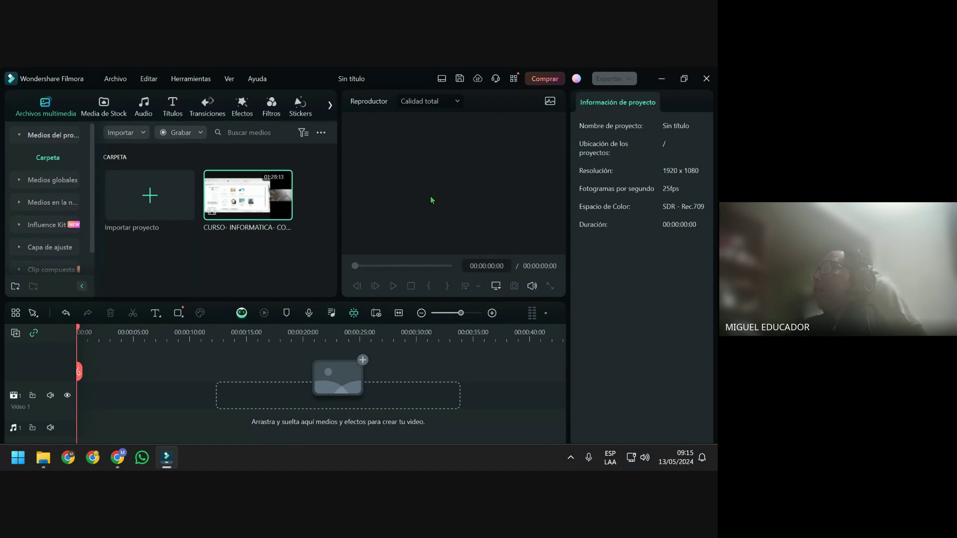
Play the imported course clip in the preview and advance to the next double-speed tip
{"action": "left_click", "coordinate": [274, 202]}
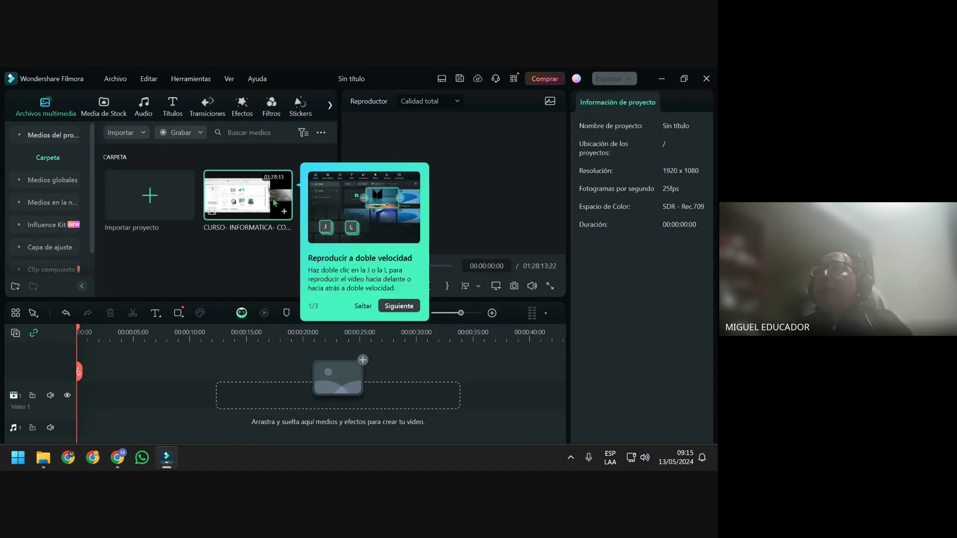
{"action": "key", "text": "space"}
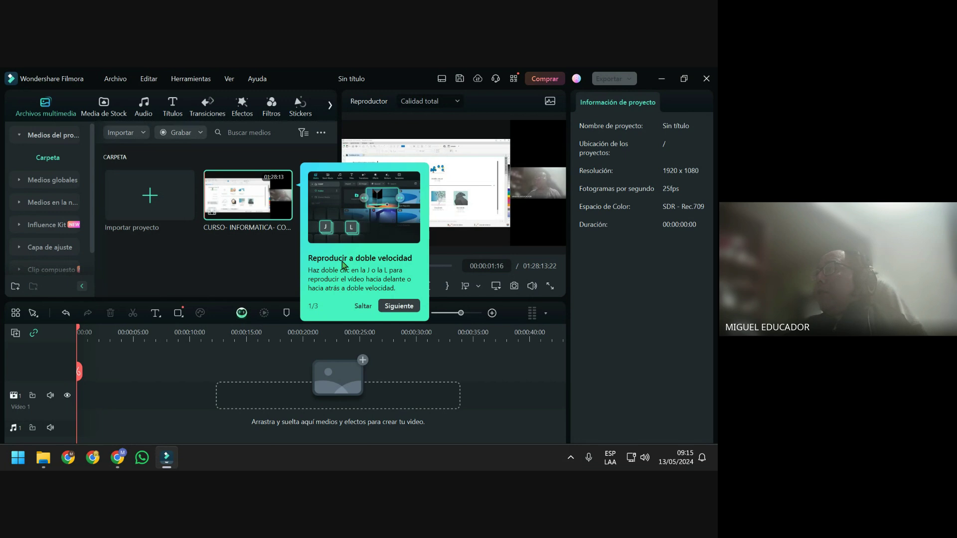
{"action": "left_click", "coordinate": [399, 306]}
Finish and dismiss the playback tips, then deselect the course clip thumbnail
{"action": "left_click", "coordinate": [398, 306]}
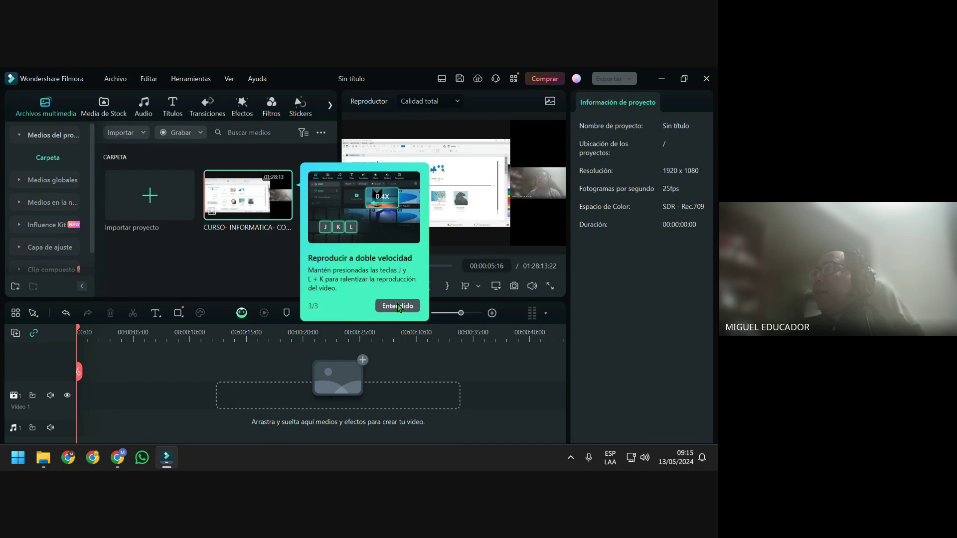
{"action": "left_click", "coordinate": [399, 306]}
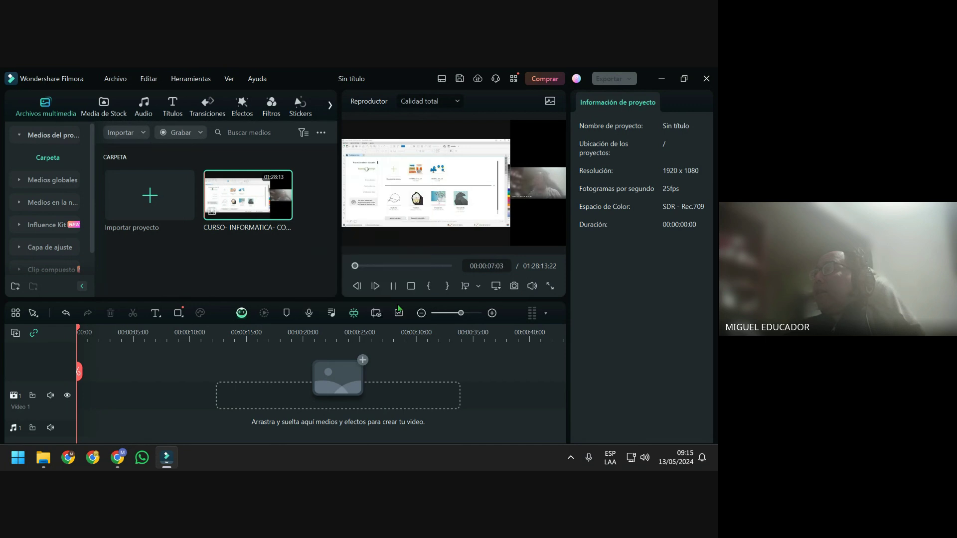
{"action": "left_click", "coordinate": [298, 258]}
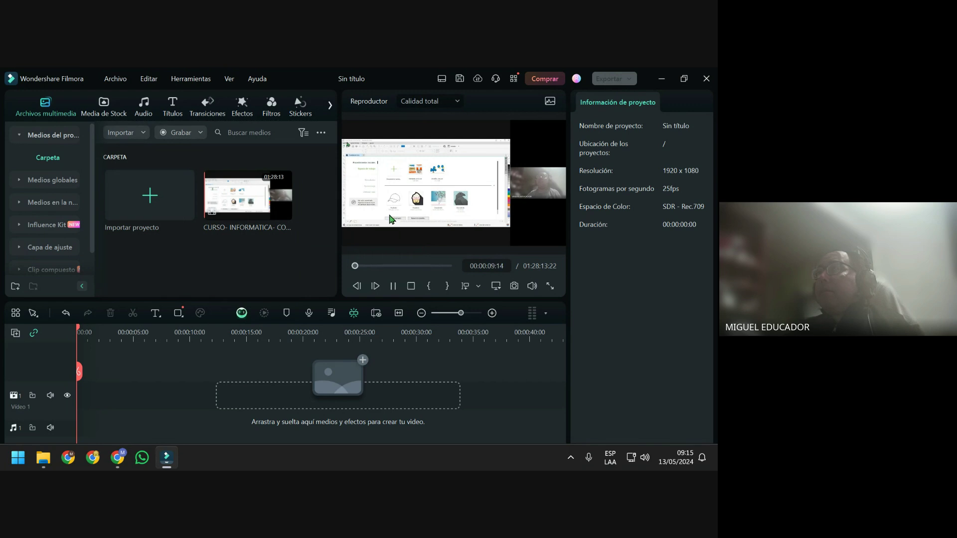
Load the course clip into the player and pause it at 00:00:03:06
{"action": "mouse_move", "coordinate": [450, 202]}
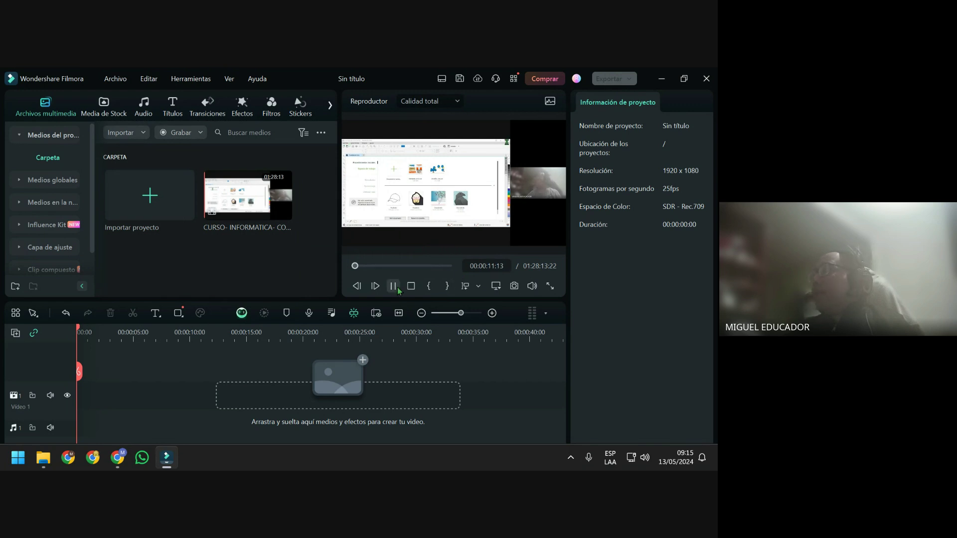
{"action": "mouse_move", "coordinate": [438, 182]}
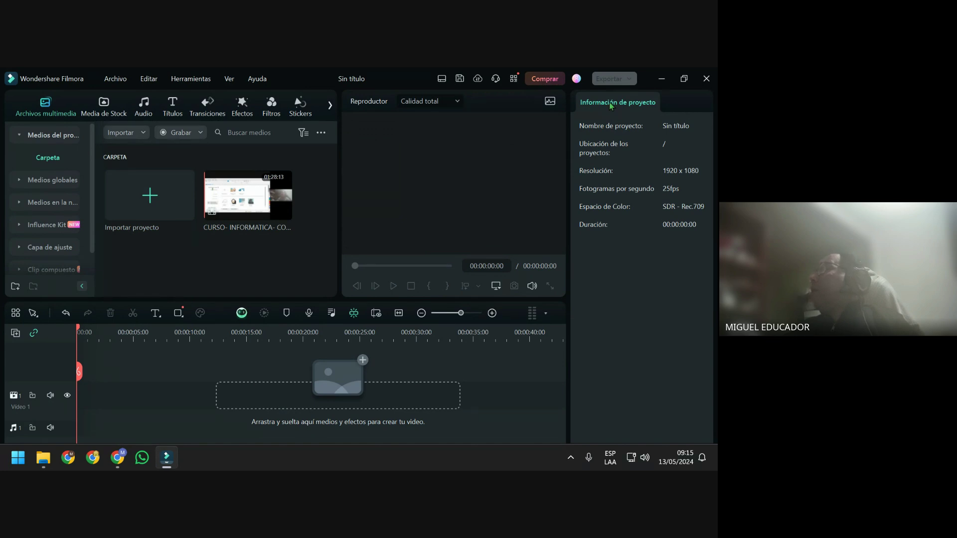
{"action": "double_click", "coordinate": [259, 199]}
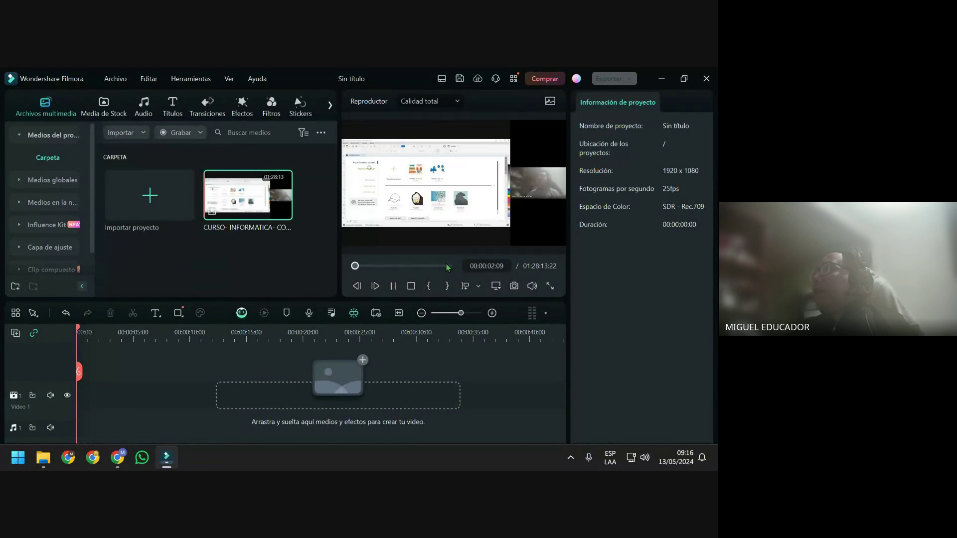
{"action": "key", "text": "space"}
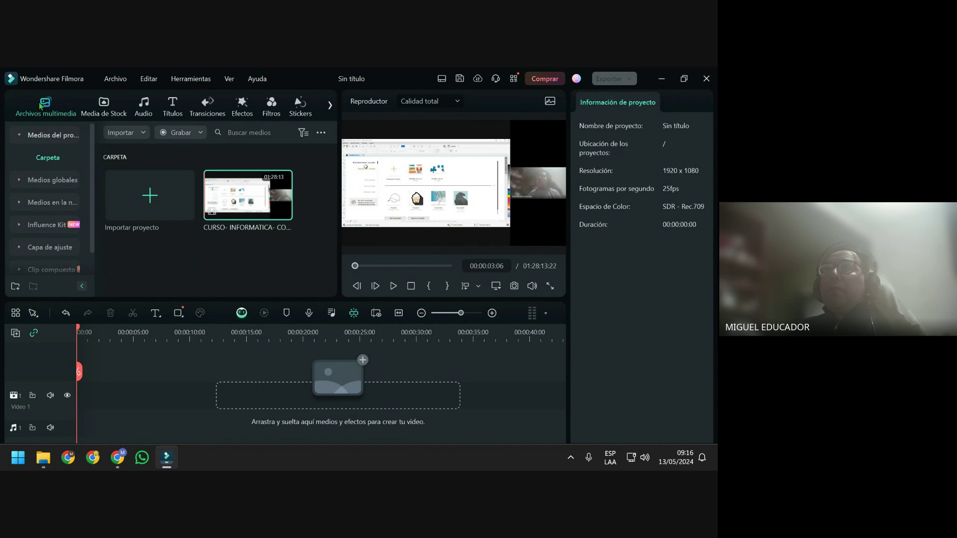
Browse the stock media, music and title template libraries, ending on Títulos
{"action": "left_click", "coordinate": [107, 109]}
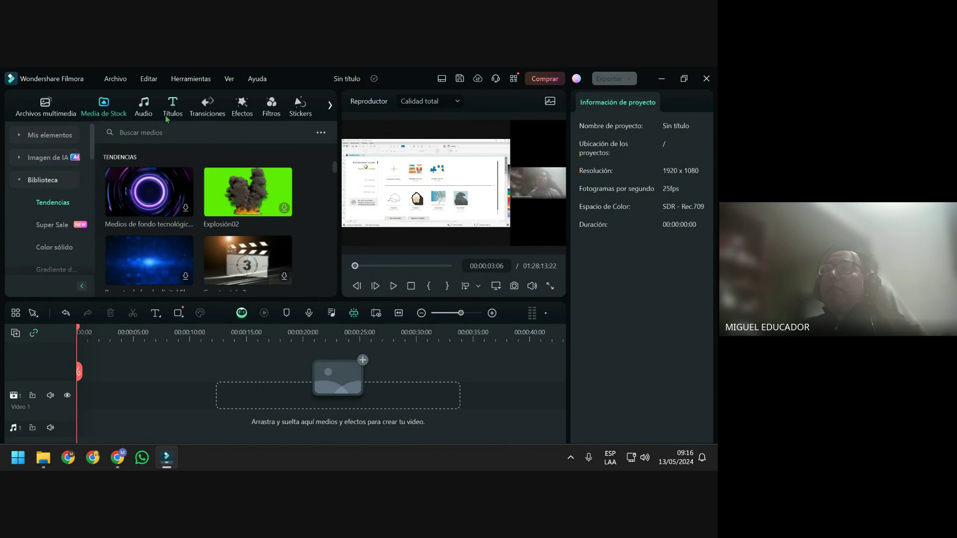
{"action": "left_click", "coordinate": [143, 105]}
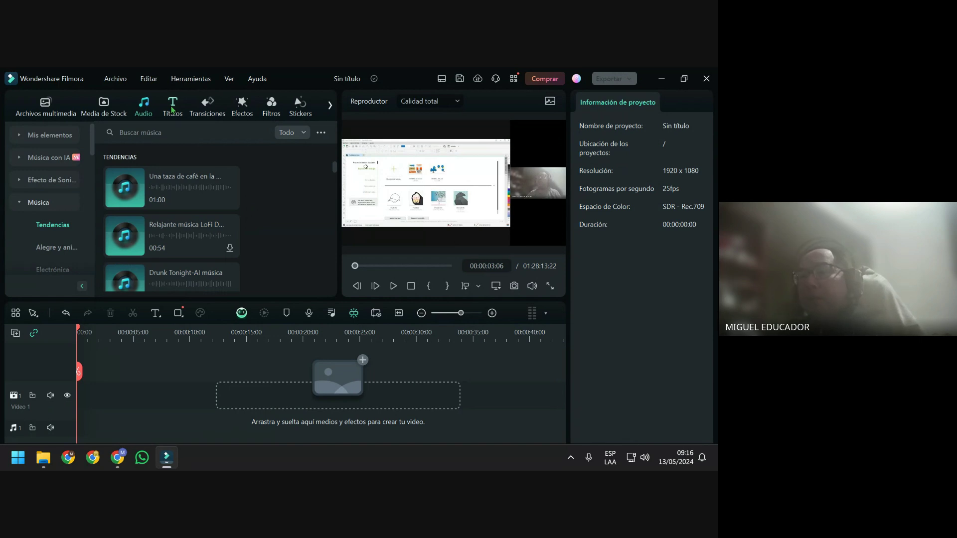
{"action": "left_click", "coordinate": [171, 109]}
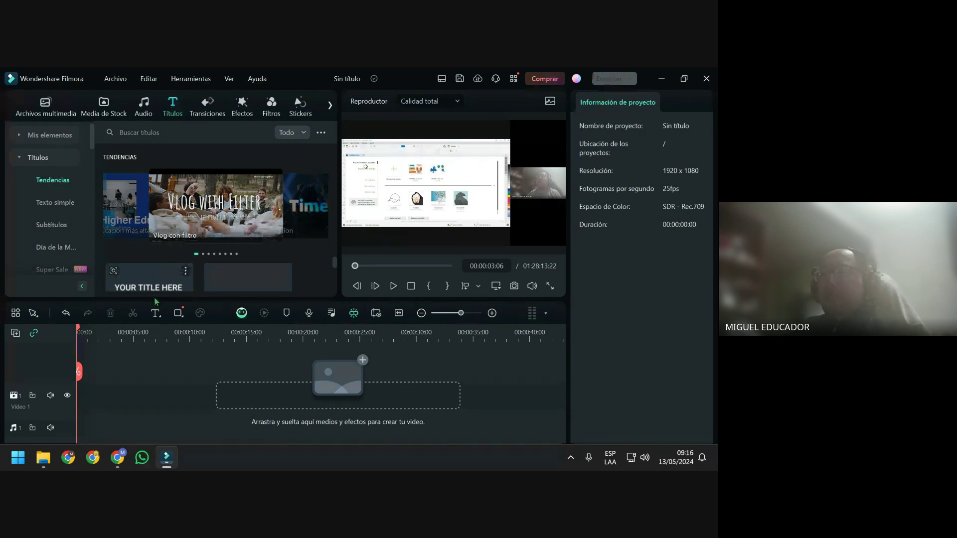
Bring the CapCut Chrome window forward, then minimize it to reveal Filmora
{"action": "mouse_move", "coordinate": [117, 457]}
{"action": "left_click", "coordinate": [112, 368]}
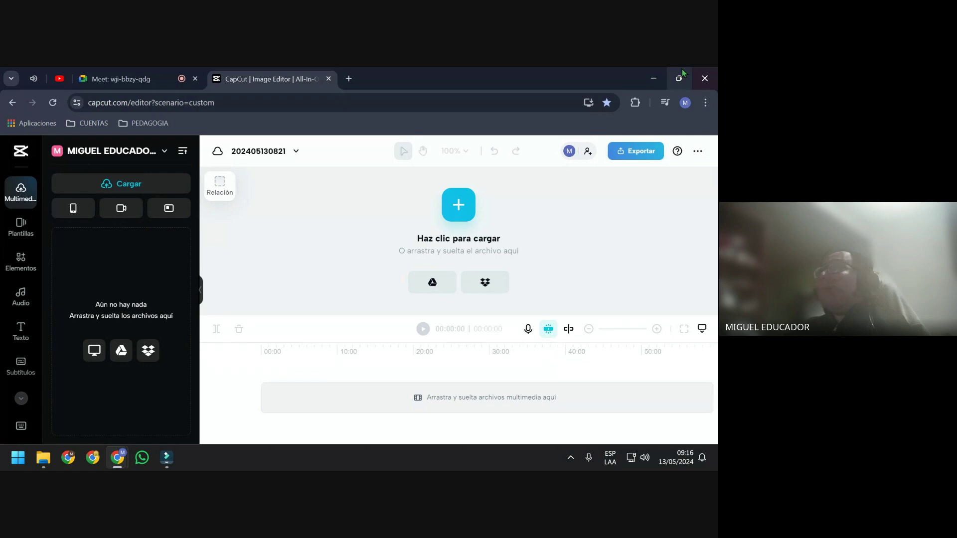
{"action": "left_click", "coordinate": [653, 78]}
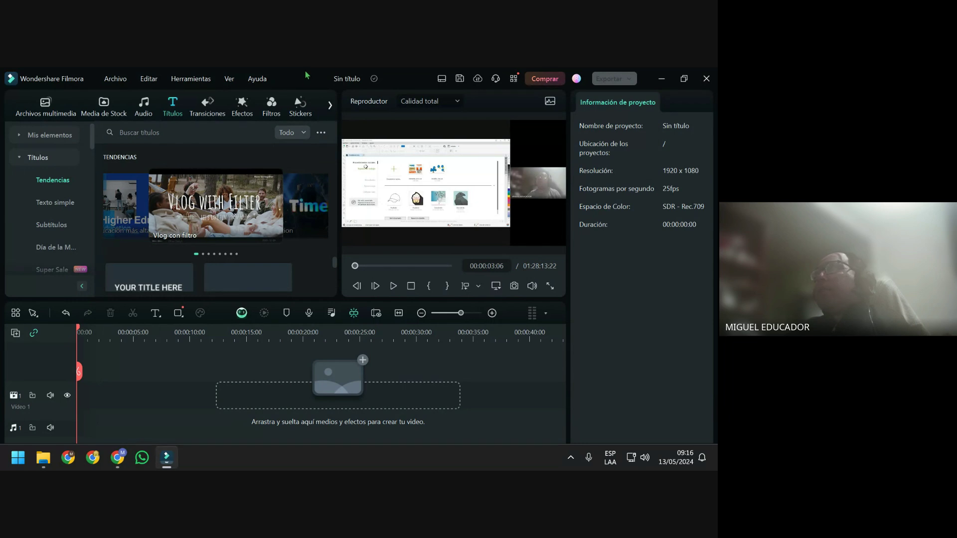
Browse Transiciones, Efectos, Filtros, Stickers and Plantilla libraries, finishing on Media de Stock
{"action": "mouse_move", "coordinate": [434, 199]}
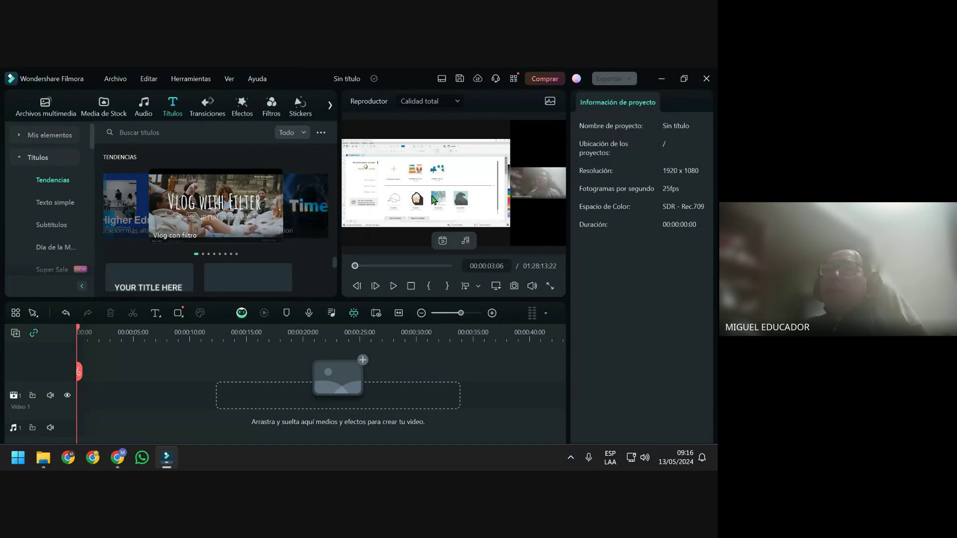
{"action": "left_click", "coordinate": [209, 102]}
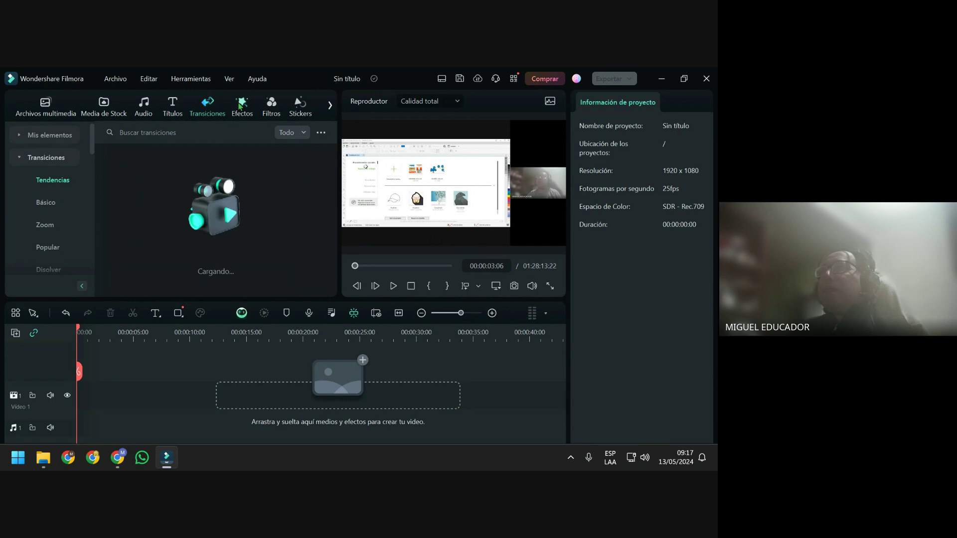
{"action": "left_click", "coordinate": [240, 107]}
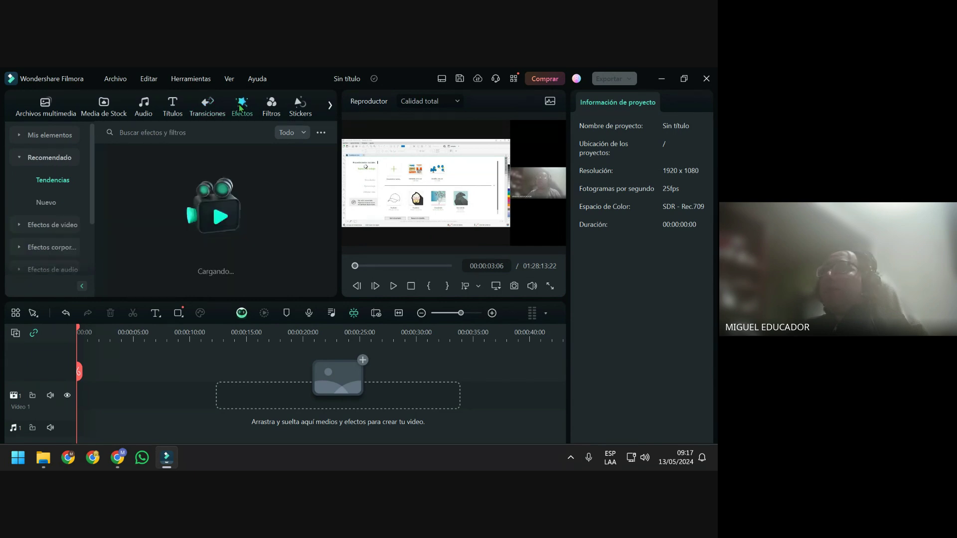
{"action": "left_click", "coordinate": [269, 112]}
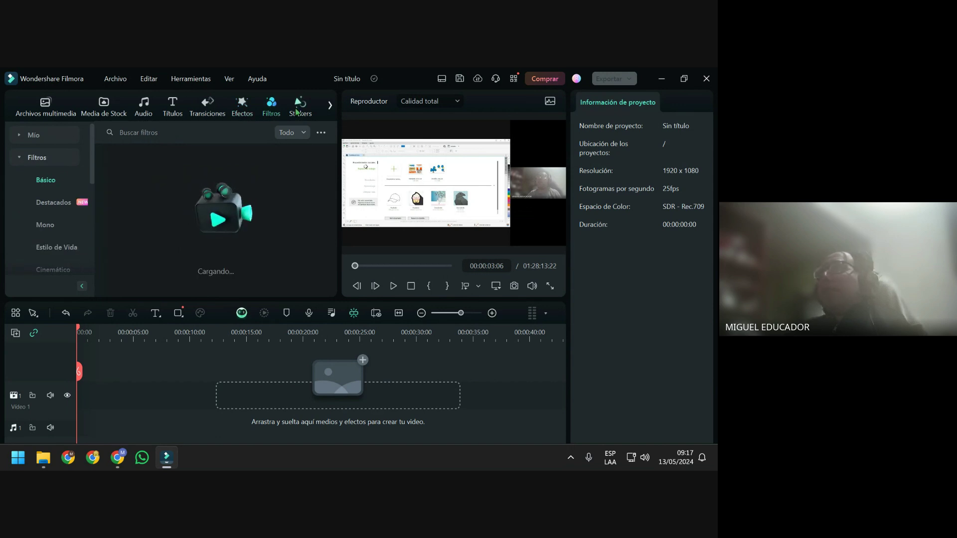
{"action": "left_click", "coordinate": [301, 109]}
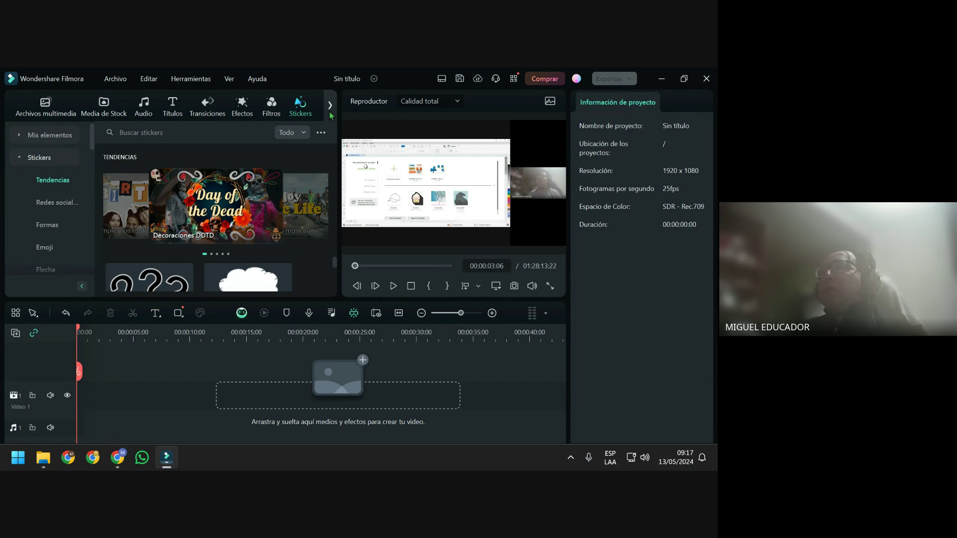
{"action": "left_click", "coordinate": [331, 116]}
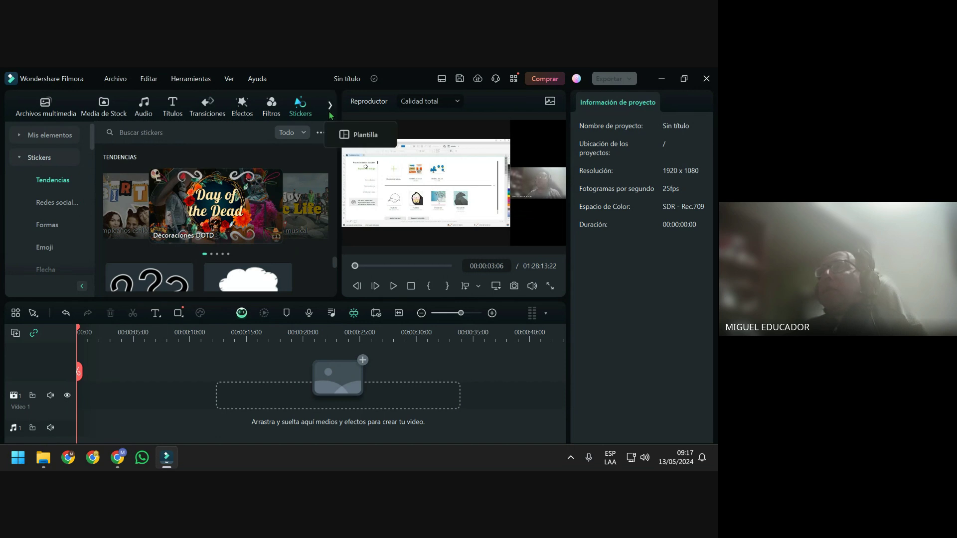
{"action": "left_click", "coordinate": [358, 135]}
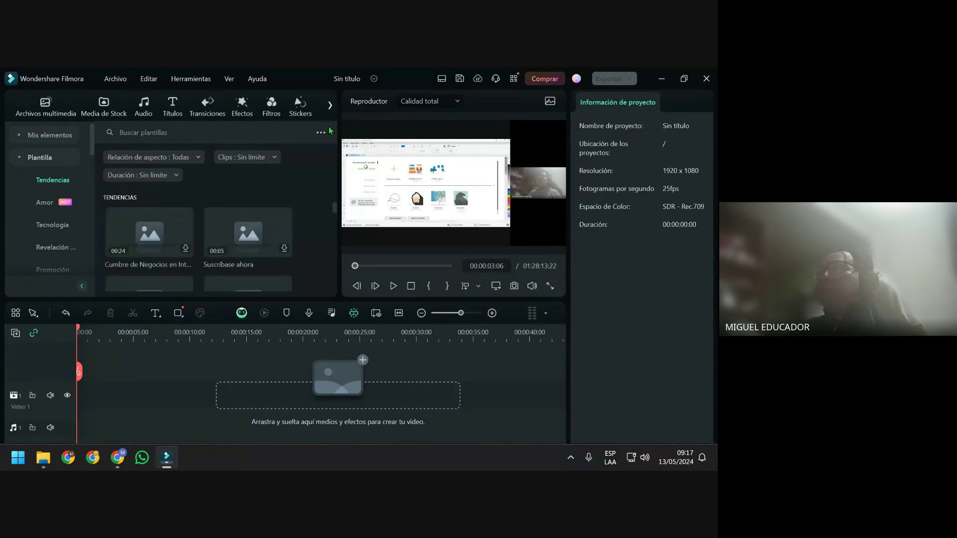
{"action": "left_click", "coordinate": [105, 108]}
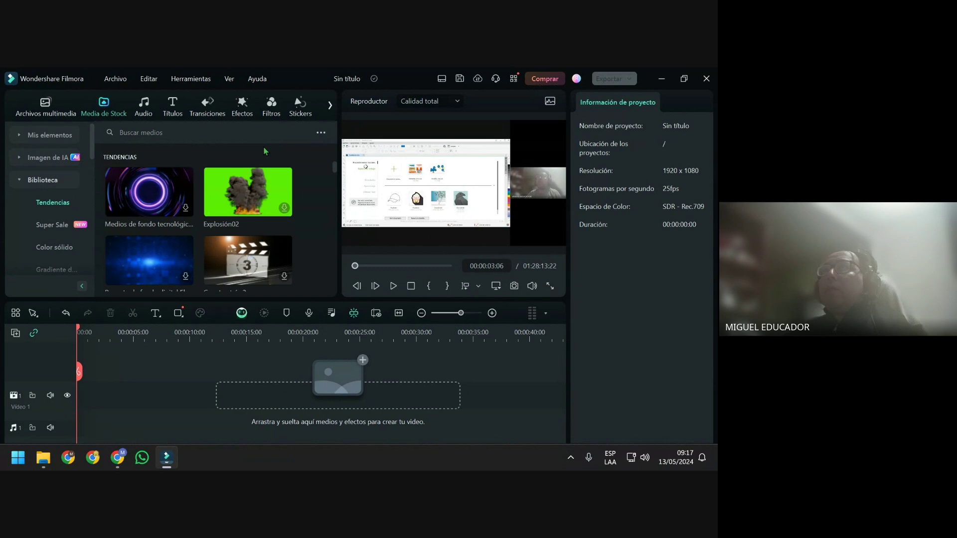
Drag the course clip from Archivos multimedia onto the timeline and match the project to 1920 x 1080 24fps
{"action": "left_click", "coordinate": [49, 105]}
{"action": "mouse_move", "coordinate": [419, 172]}
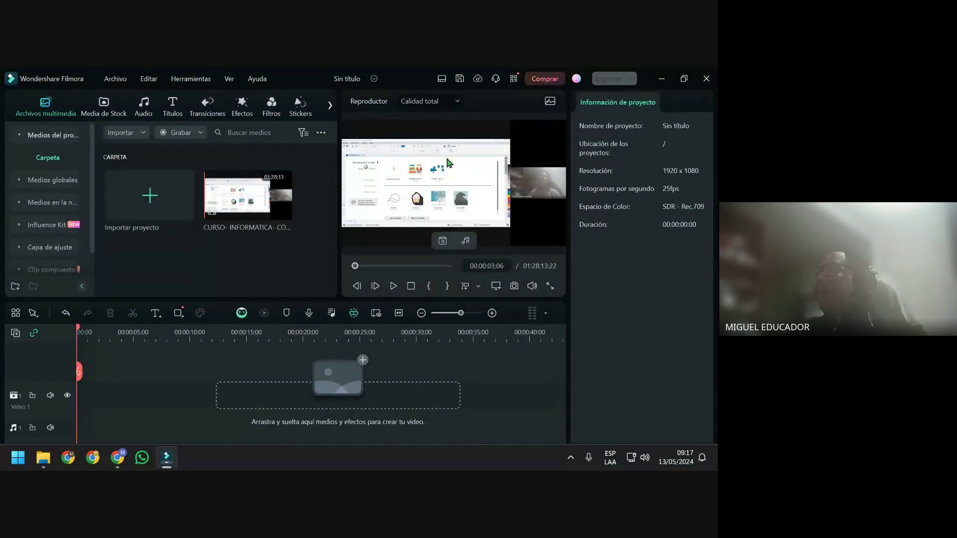
{"action": "mouse_move", "coordinate": [241, 201]}
{"action": "left_click_drag", "start_coordinate": [241, 199], "coordinate": [82, 373]}
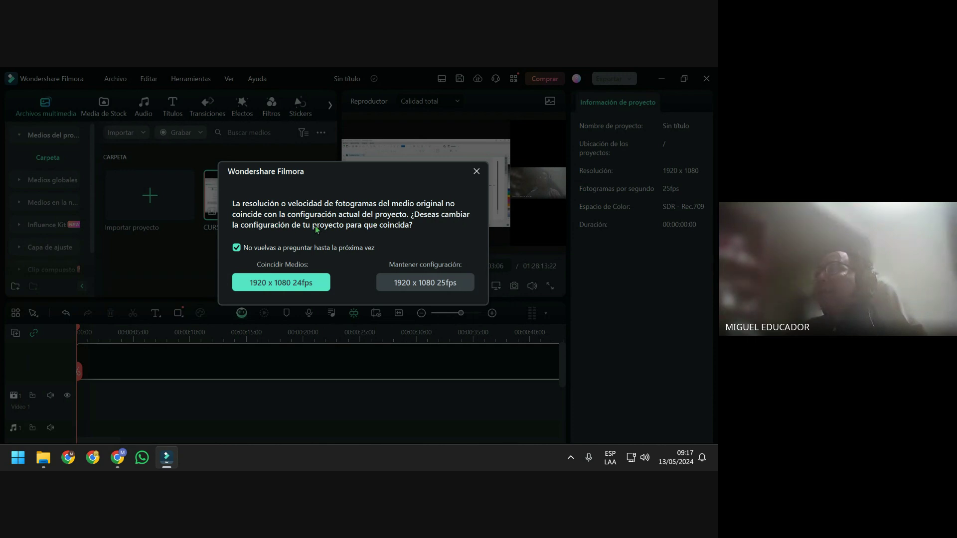
{"action": "left_click", "coordinate": [290, 288]}
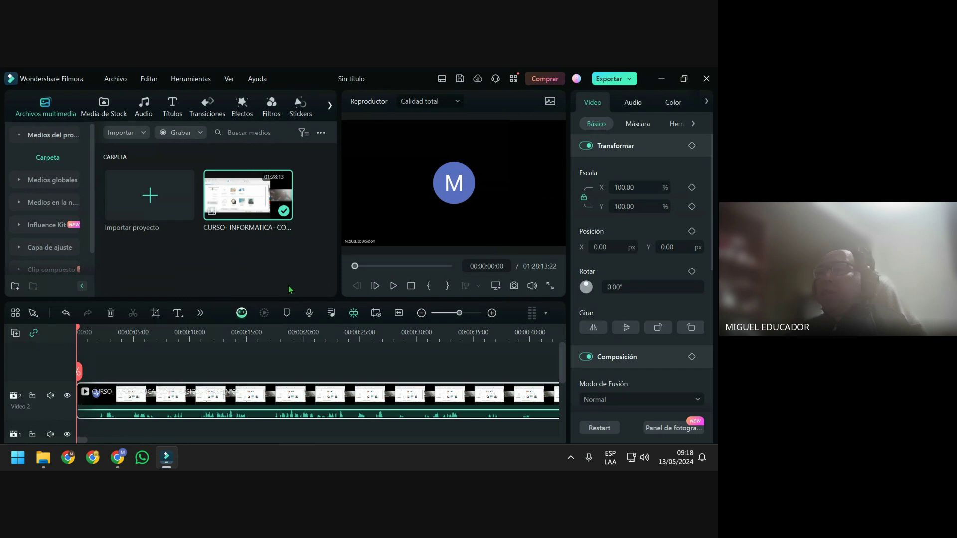
Zoom the timeline out until the whole course clip fits, then open its Crop and Zoom window
{"action": "scroll", "coordinate": [563, 364], "scroll_direction": "down", "scroll_amount": 2}
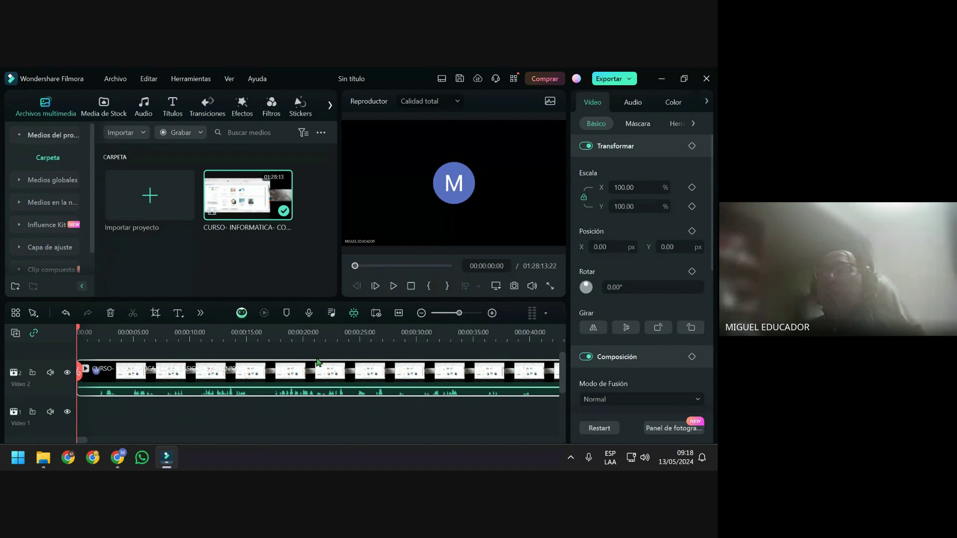
{"action": "left_click", "coordinate": [421, 314]}
{"action": "left_click", "coordinate": [421, 314]}
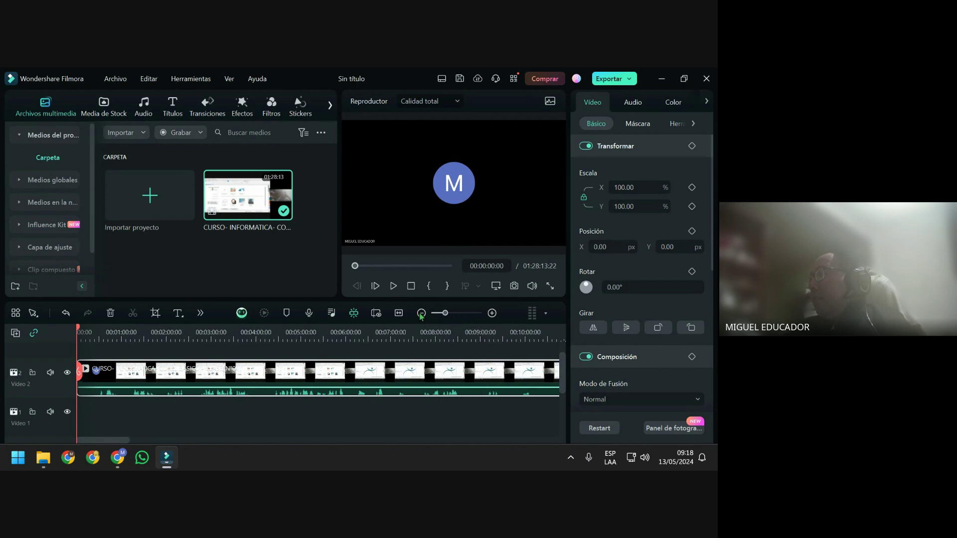
{"action": "left_click", "coordinate": [421, 314]}
{"action": "left_click", "coordinate": [421, 314]}
{"action": "left_click", "coordinate": [421, 314]}
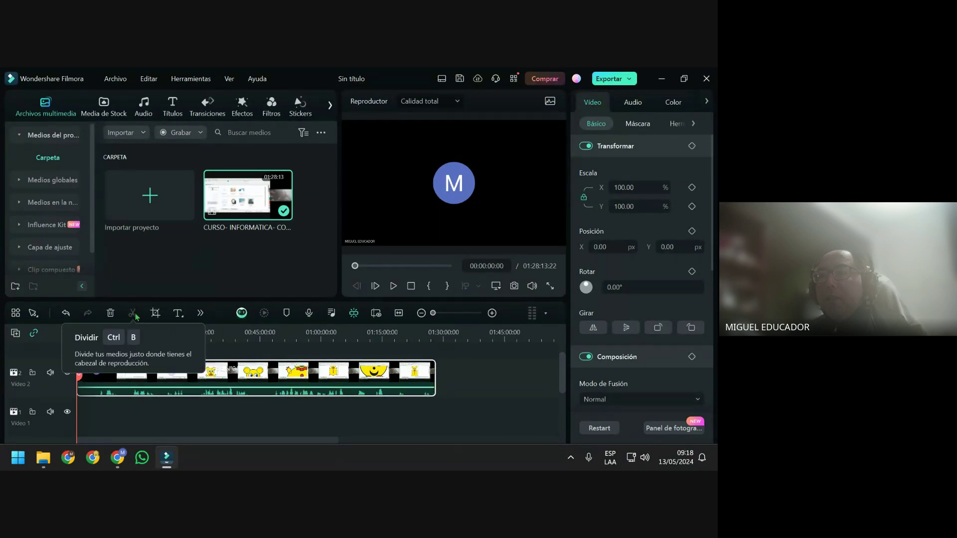
{"action": "left_click", "coordinate": [154, 314]}
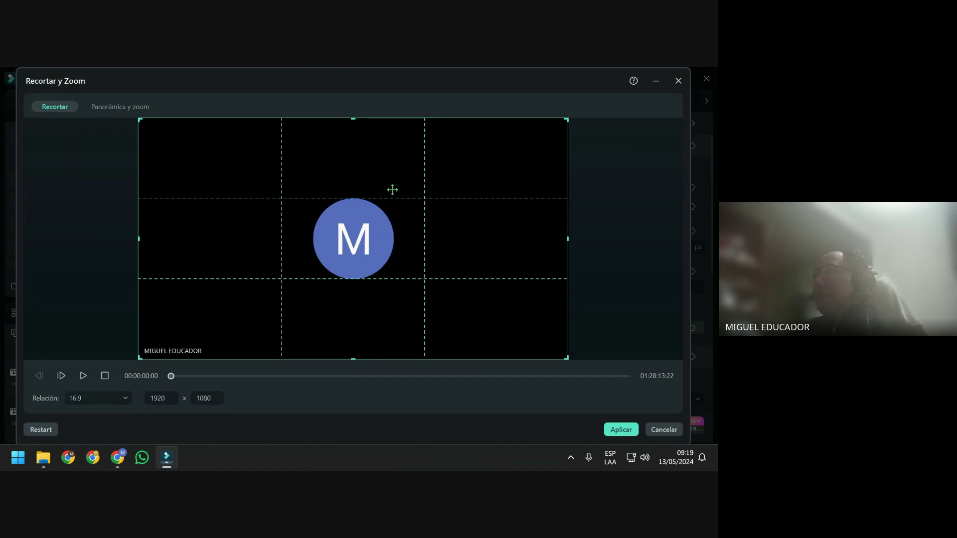
Play and pause the clip in the Recortar y Zoom preview, then switch to Panorámica y zoom
{"action": "left_click", "coordinate": [83, 376]}
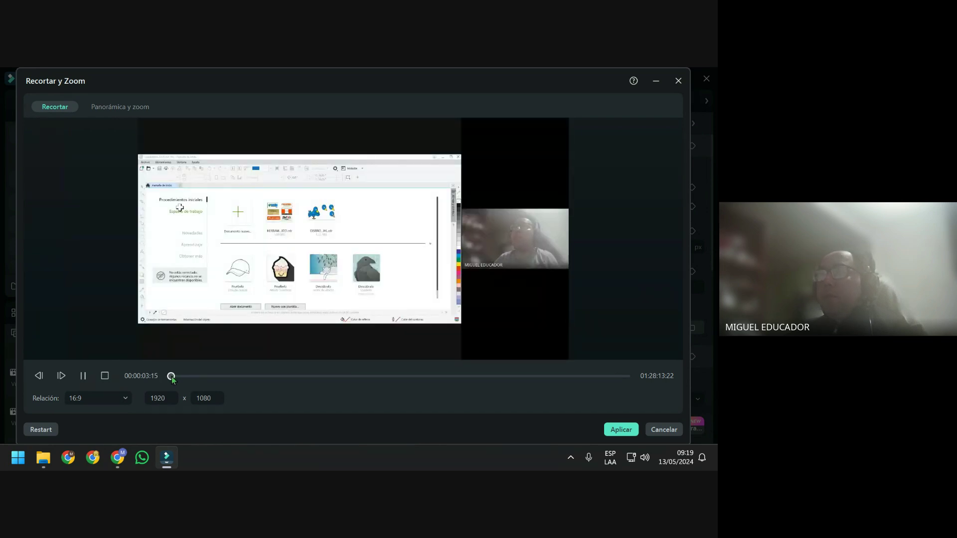
{"action": "left_click", "coordinate": [39, 376]}
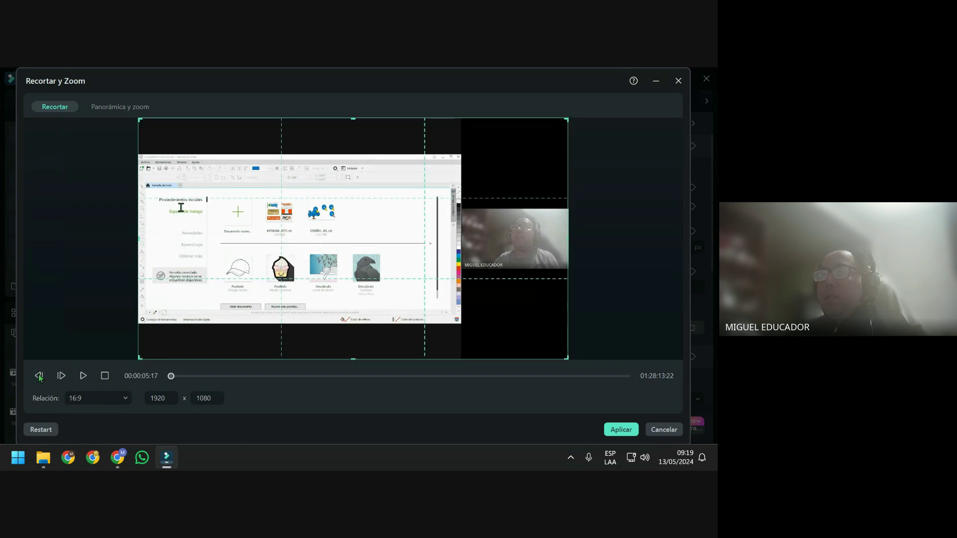
{"action": "left_click", "coordinate": [170, 377]}
{"action": "left_click", "coordinate": [84, 376]}
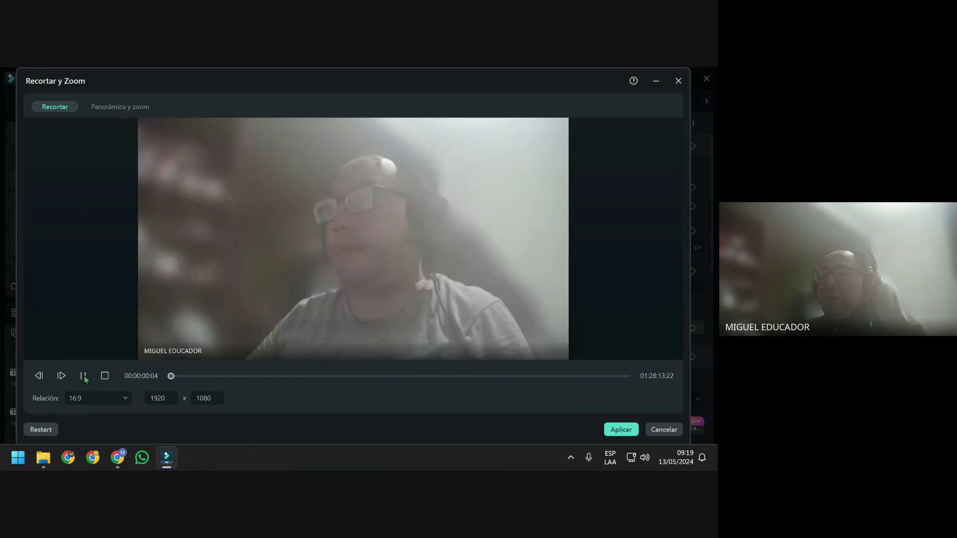
{"action": "left_click", "coordinate": [84, 377]}
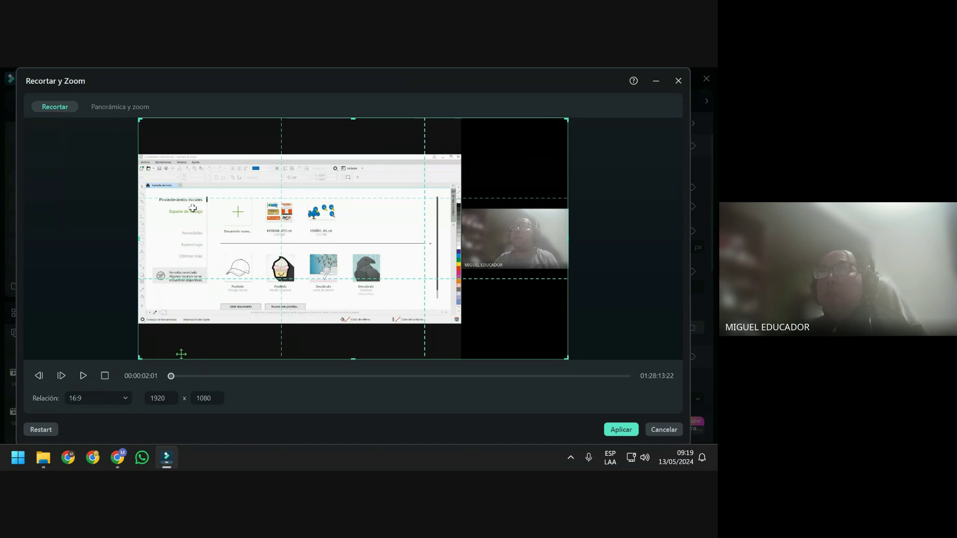
{"action": "left_click", "coordinate": [130, 108]}
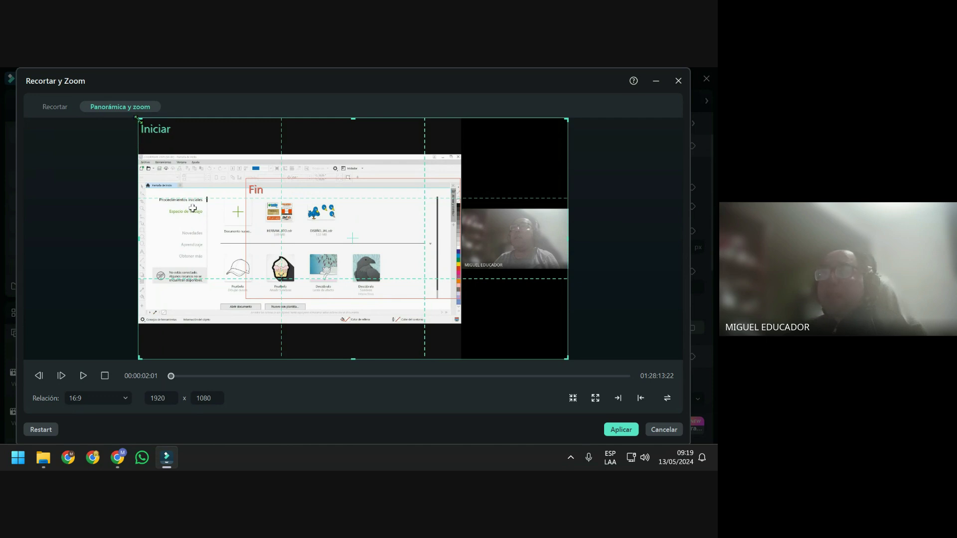
{"action": "mouse_move", "coordinate": [139, 120]}
{"action": "left_mouse_down"}
{"action": "mouse_move", "coordinate": [182, 123]}
{"action": "mouse_move", "coordinate": [291, 170]}
{"action": "mouse_move", "coordinate": [490, 313]}
{"action": "mouse_move", "coordinate": [196, 145]}
{"action": "mouse_move", "coordinate": [142, 131]}
{"action": "left_mouse_up"}
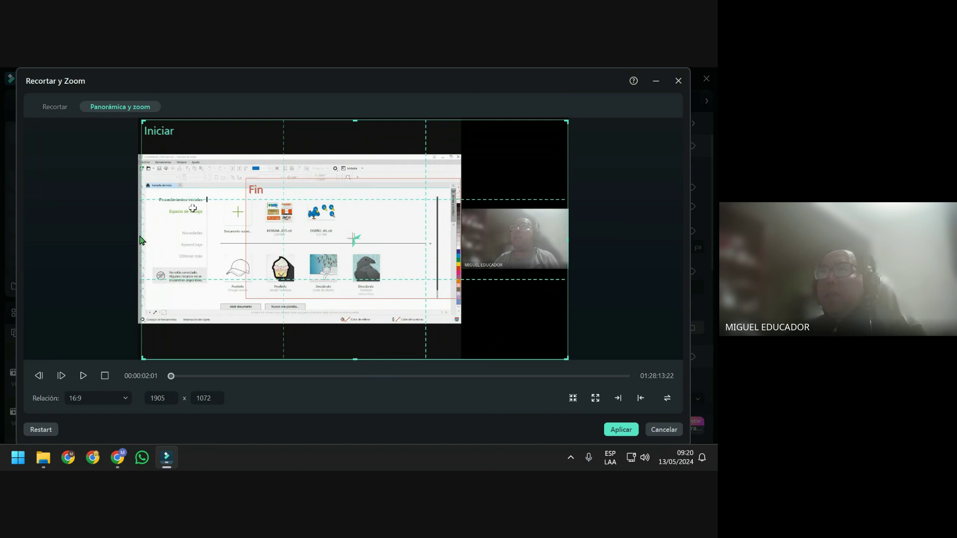
{"action": "mouse_move", "coordinate": [142, 240]}
{"action": "left_mouse_down"}
{"action": "mouse_move", "coordinate": [179, 272]}
{"action": "mouse_move", "coordinate": [141, 238]}
{"action": "left_mouse_up"}
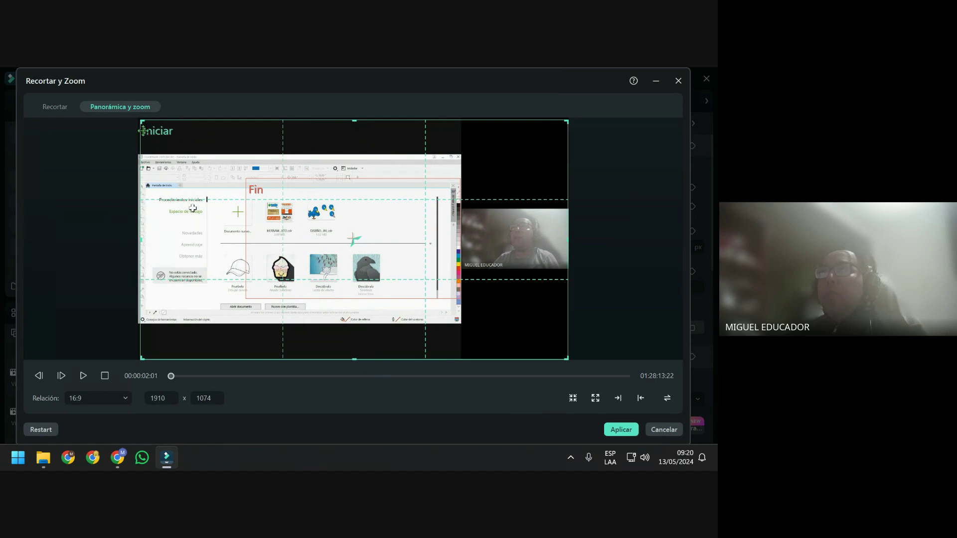
{"action": "left_click_drag", "start_coordinate": [141, 121], "coordinate": [135, 119]}
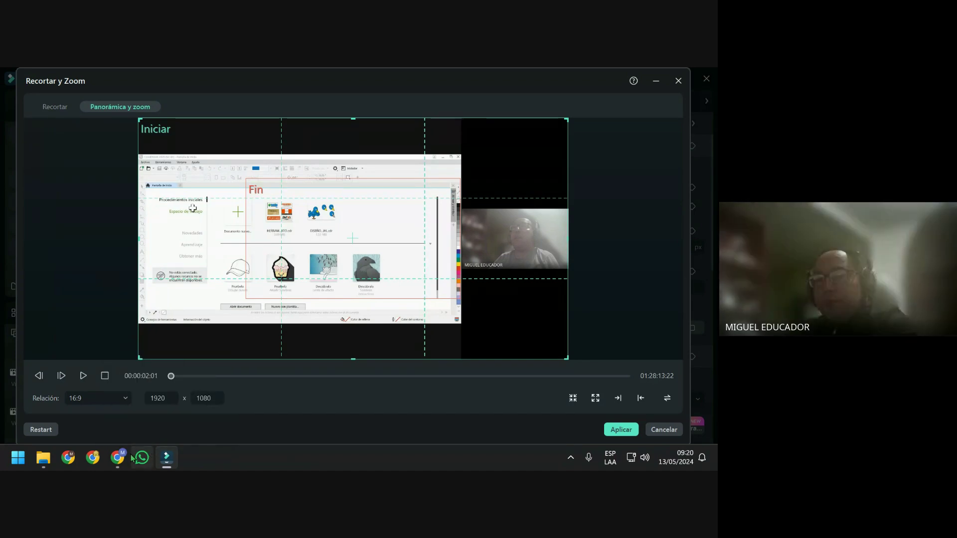
Apply the half-size 960x540 start-frame preset, then move and enlarge the Iniciar frame to fill the picture
{"action": "mouse_move", "coordinate": [121, 460]}
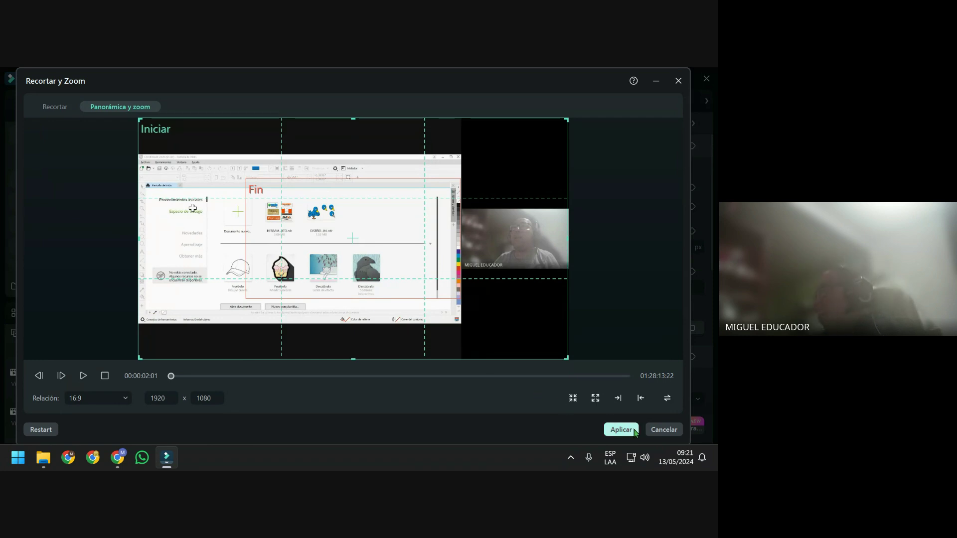
{"action": "left_click", "coordinate": [596, 399]}
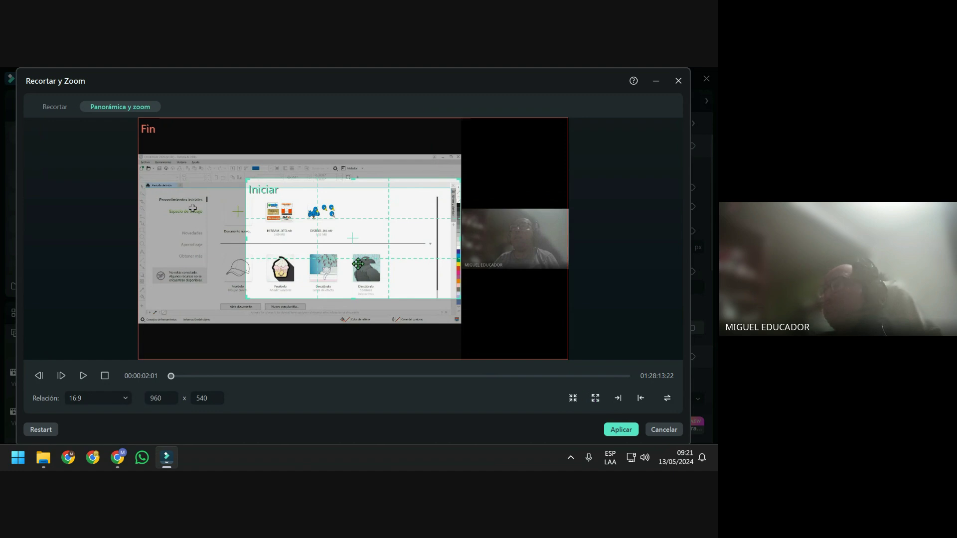
{"action": "left_click_drag", "start_coordinate": [345, 261], "coordinate": [238, 201]}
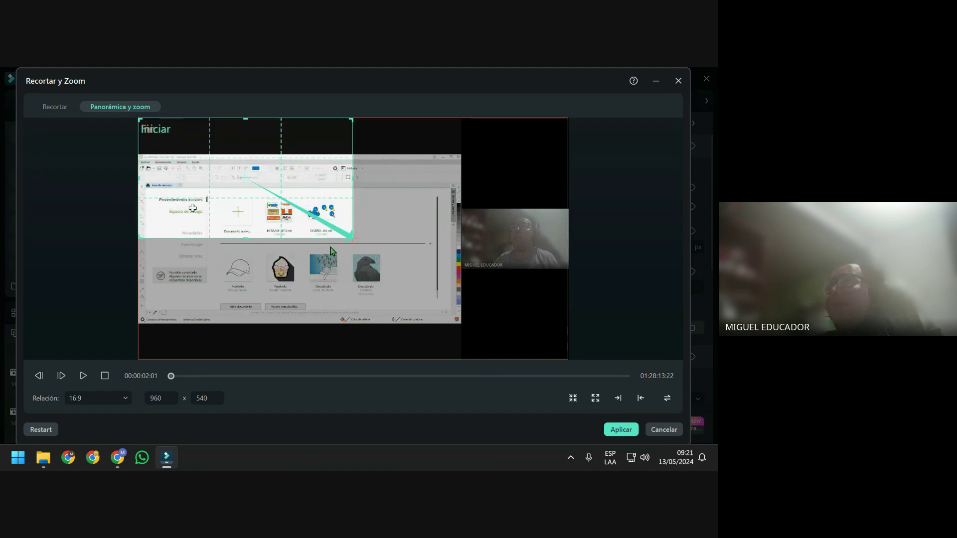
{"action": "left_click_drag", "start_coordinate": [352, 238], "coordinate": [567, 358]}
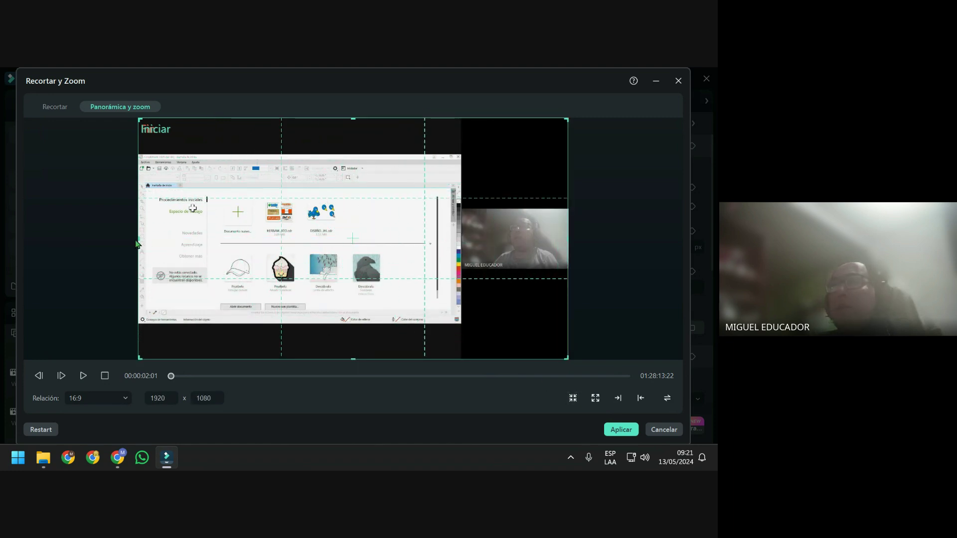
{"action": "left_click_drag", "start_coordinate": [141, 239], "coordinate": [143, 240]}
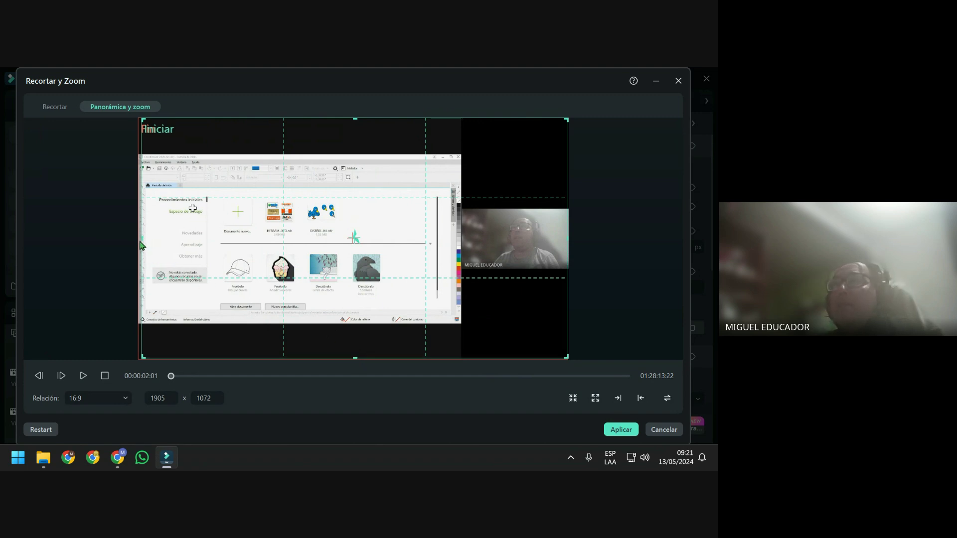
{"action": "left_click_drag", "start_coordinate": [142, 244], "coordinate": [139, 245]}
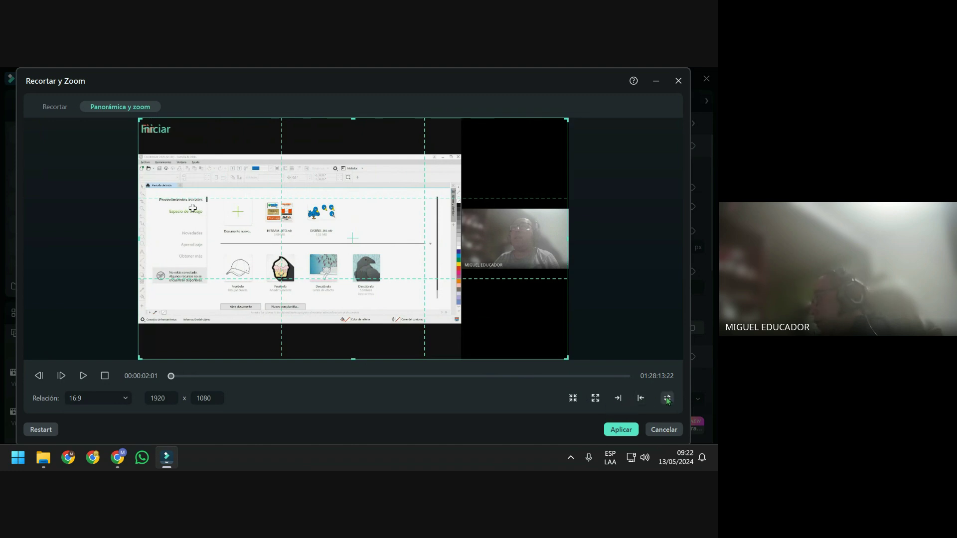
Discard the crop and zoom changes, then play the clip from the beginning and pause it
{"action": "left_click", "coordinate": [663, 430]}
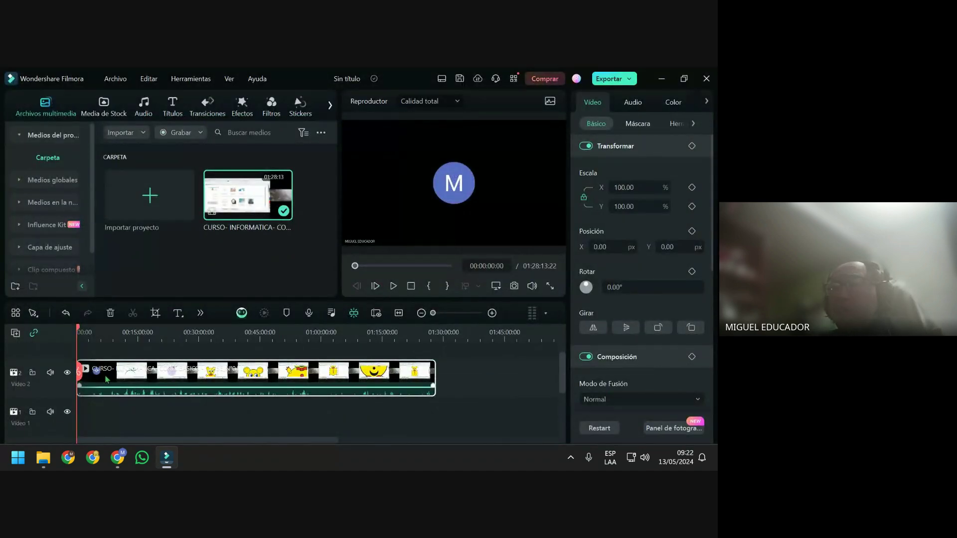
{"action": "left_click", "coordinate": [80, 371]}
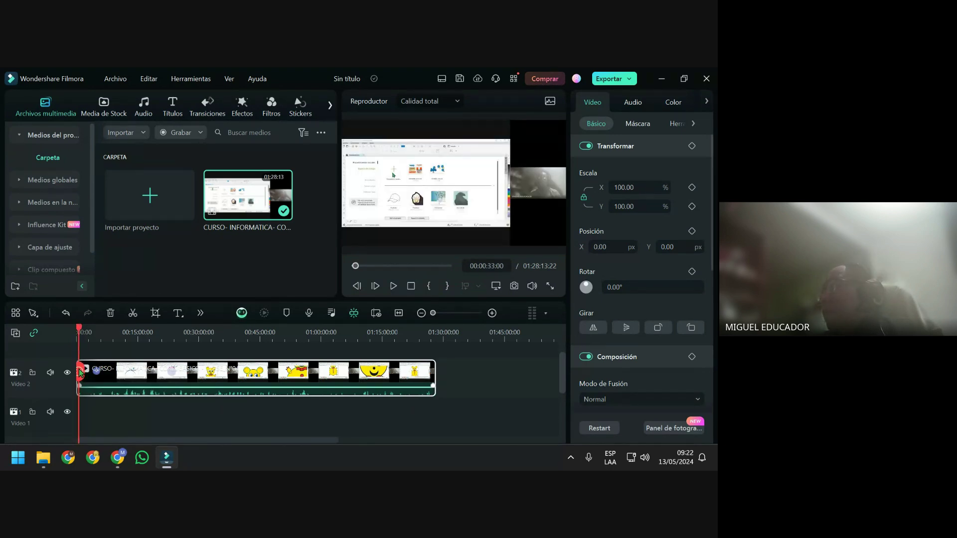
{"action": "left_click", "coordinate": [78, 369]}
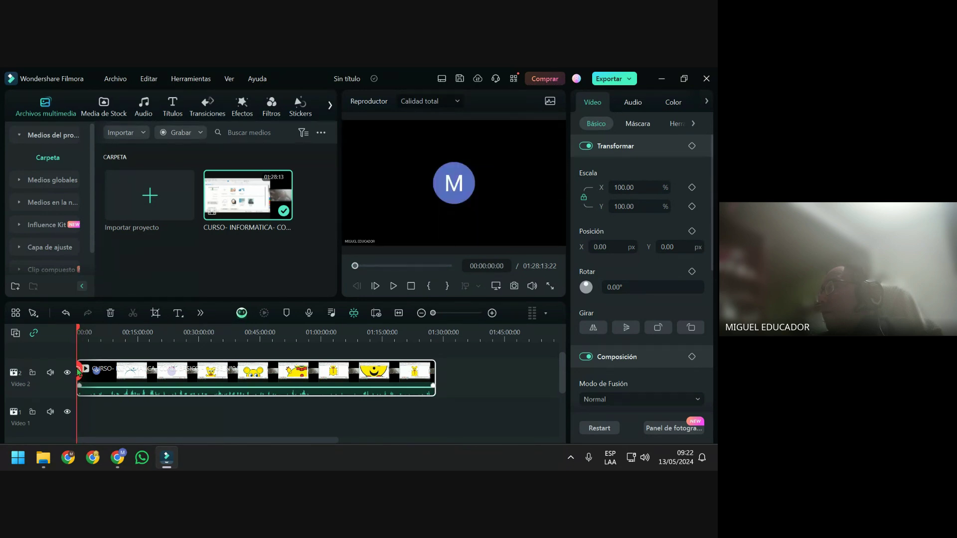
{"action": "left_click", "coordinate": [396, 288]}
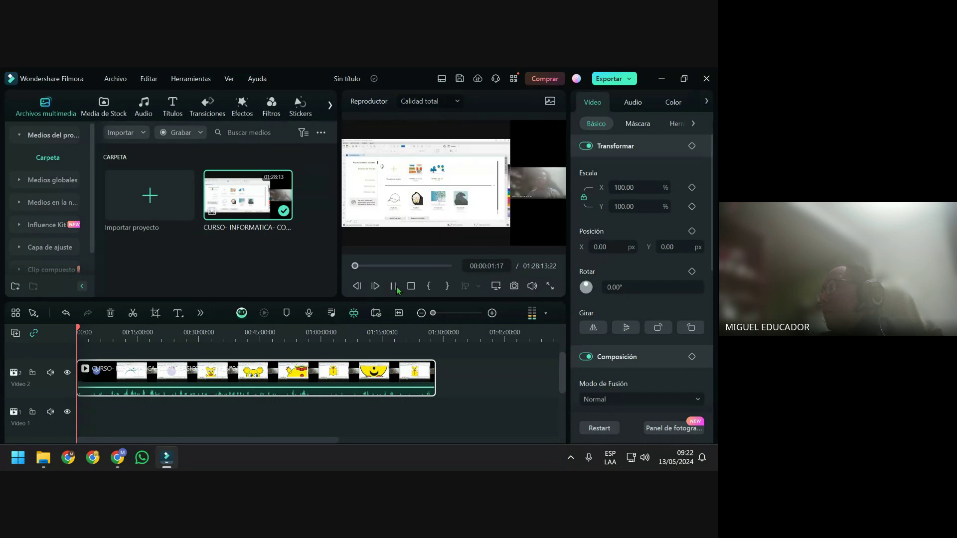
{"action": "left_click", "coordinate": [393, 286]}
Step the playhead back frame by frame toward the two-second mark, checking with a brief replay
{"action": "left_click", "coordinate": [358, 286]}
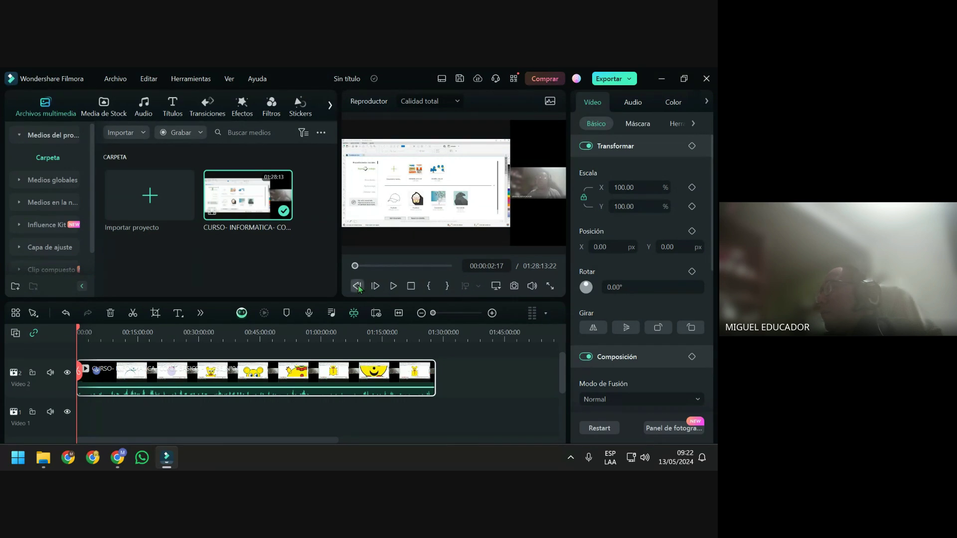
{"action": "left_click", "coordinate": [358, 286]}
{"action": "left_click", "coordinate": [357, 286]}
{"action": "left_click", "coordinate": [357, 286]}
{"action": "left_click", "coordinate": [357, 286]}
{"action": "left_click", "coordinate": [357, 286]}
{"action": "left_click", "coordinate": [357, 286]}
{"action": "left_click", "coordinate": [357, 286]}
{"action": "left_click", "coordinate": [358, 286]}
{"action": "left_click", "coordinate": [357, 286]}
{"action": "left_click", "coordinate": [393, 286]}
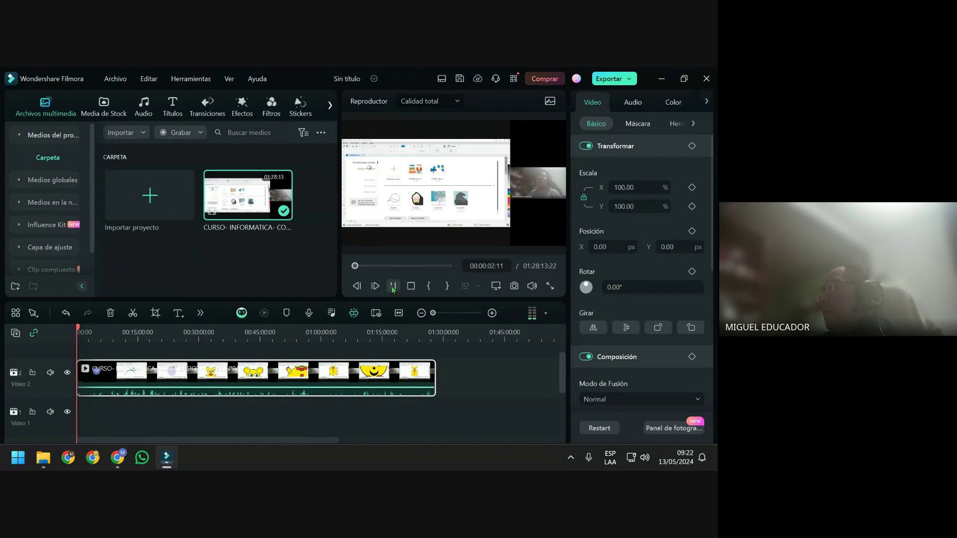
{"action": "left_click", "coordinate": [393, 286]}
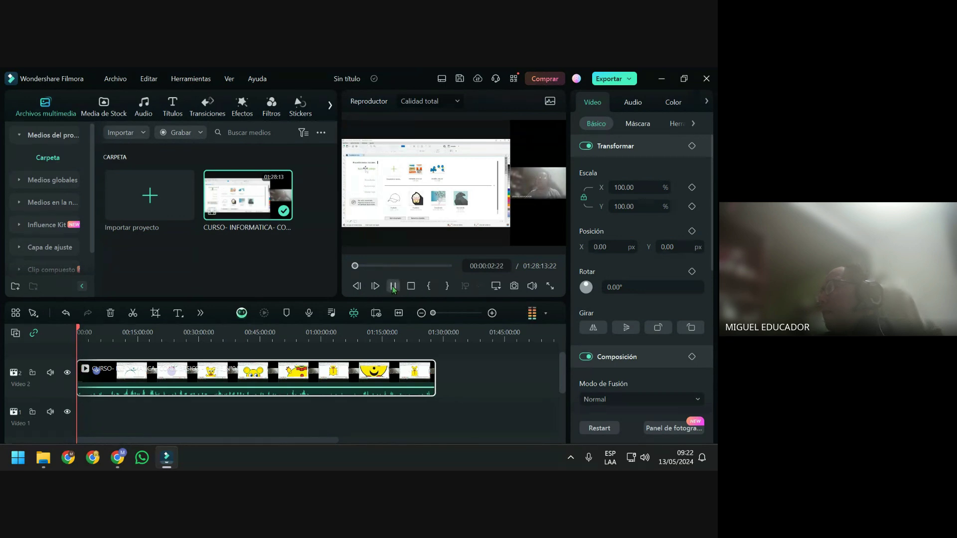
{"action": "left_click", "coordinate": [358, 289]}
{"action": "left_click", "coordinate": [359, 289]}
{"action": "left_click", "coordinate": [359, 289]}
{"action": "left_click", "coordinate": [358, 289]}
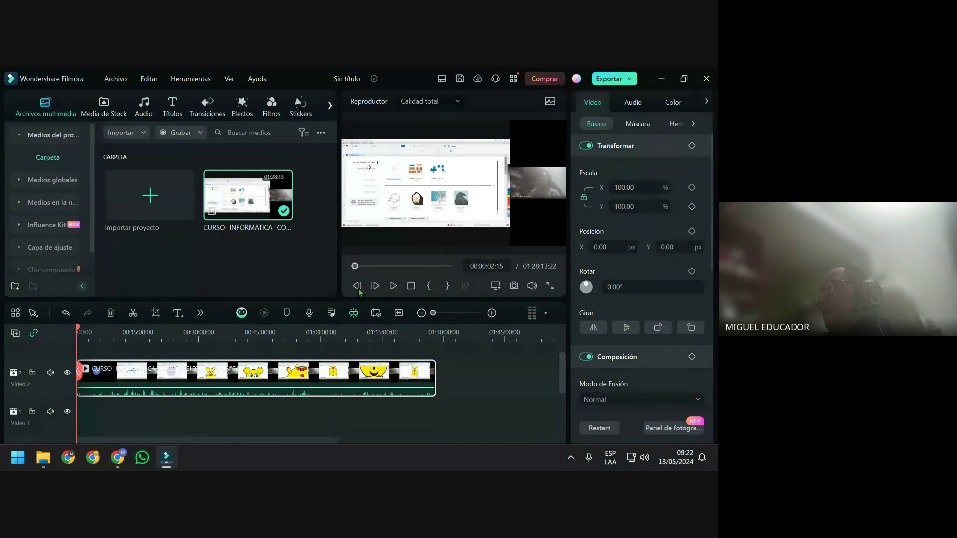
{"action": "double_click", "coordinate": [359, 289]}
{"action": "double_click", "coordinate": [358, 289]}
{"action": "double_click", "coordinate": [358, 289]}
{"action": "double_click", "coordinate": [359, 289]}
Fine-tune the playhead frame by frame until the timecode reads exactly 00:00:02:00
{"action": "left_click", "coordinate": [393, 287]}
{"action": "left_click", "coordinate": [393, 288]}
{"action": "left_click", "coordinate": [358, 288]}
{"action": "left_click", "coordinate": [357, 288]}
{"action": "left_click", "coordinate": [357, 288]}
{"action": "double_click", "coordinate": [358, 289]}
{"action": "left_click", "coordinate": [358, 288]}
{"action": "left_click", "coordinate": [357, 288]}
{"action": "left_click", "coordinate": [358, 288]}
{"action": "left_click", "coordinate": [357, 288]}
{"action": "left_click", "coordinate": [357, 288]}
{"action": "left_click", "coordinate": [358, 288]}
{"action": "left_click", "coordinate": [357, 288]}
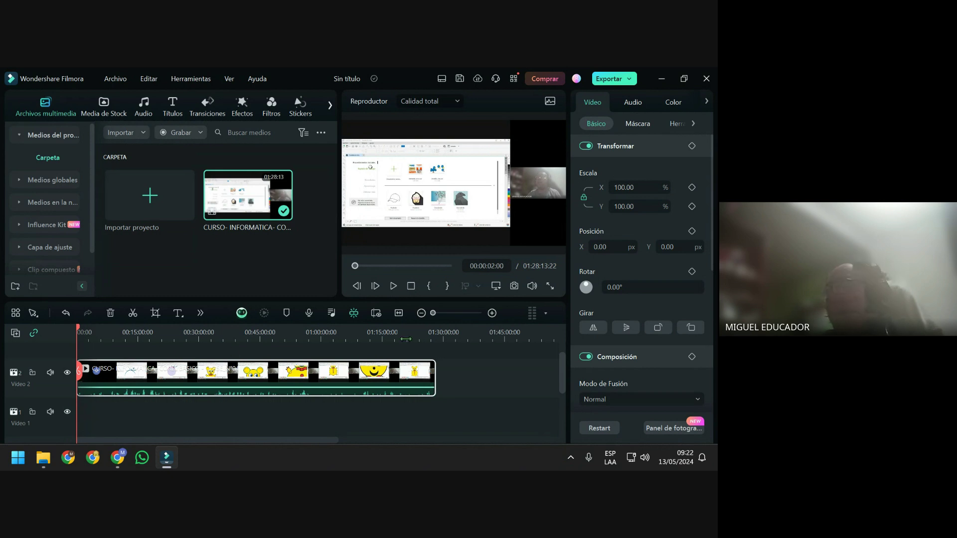
Zoom the timeline in, split the course clip at 00:00:02:00 and delete the opening piece
{"action": "left_click", "coordinate": [492, 313]}
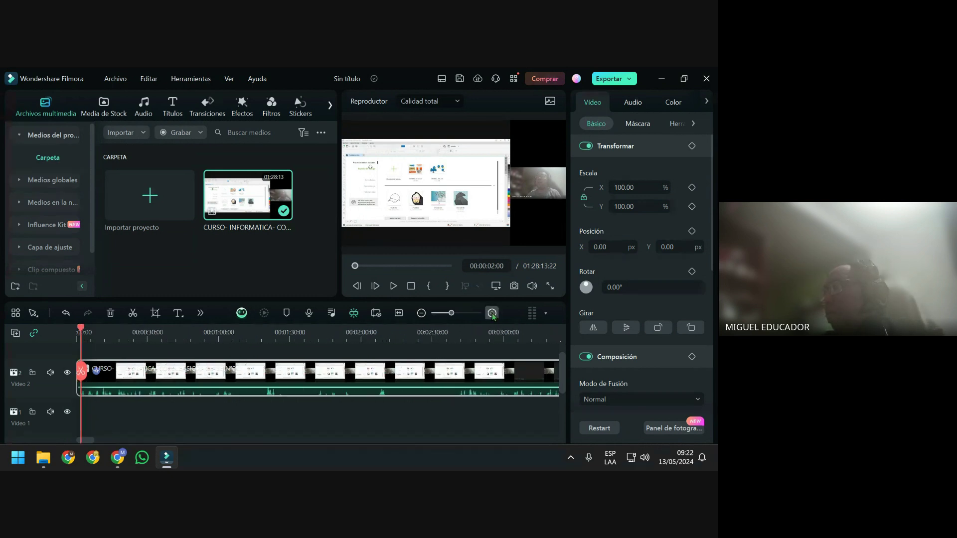
{"action": "left_click", "coordinate": [492, 313]}
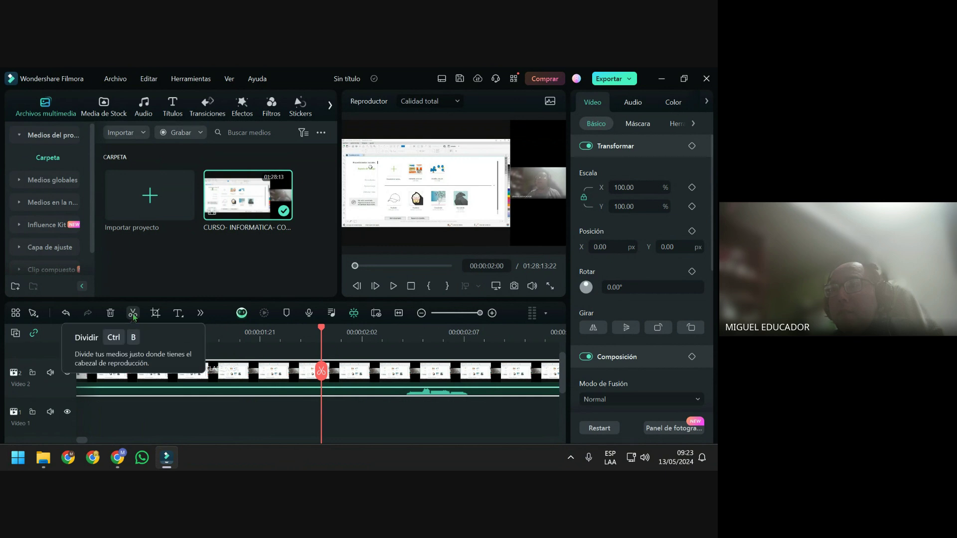
{"action": "left_click", "coordinate": [133, 314]}
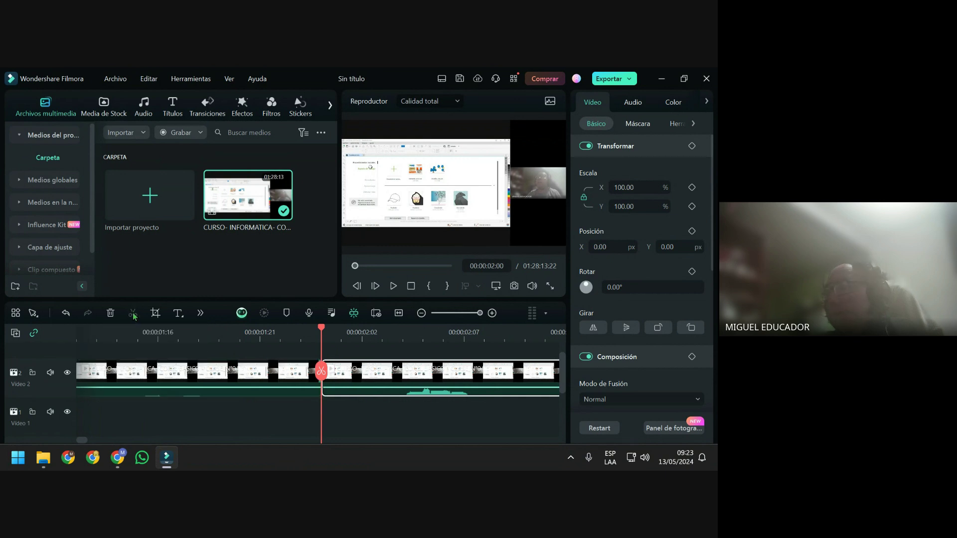
{"action": "left_click", "coordinate": [235, 423]}
{"action": "left_click", "coordinate": [236, 381]}
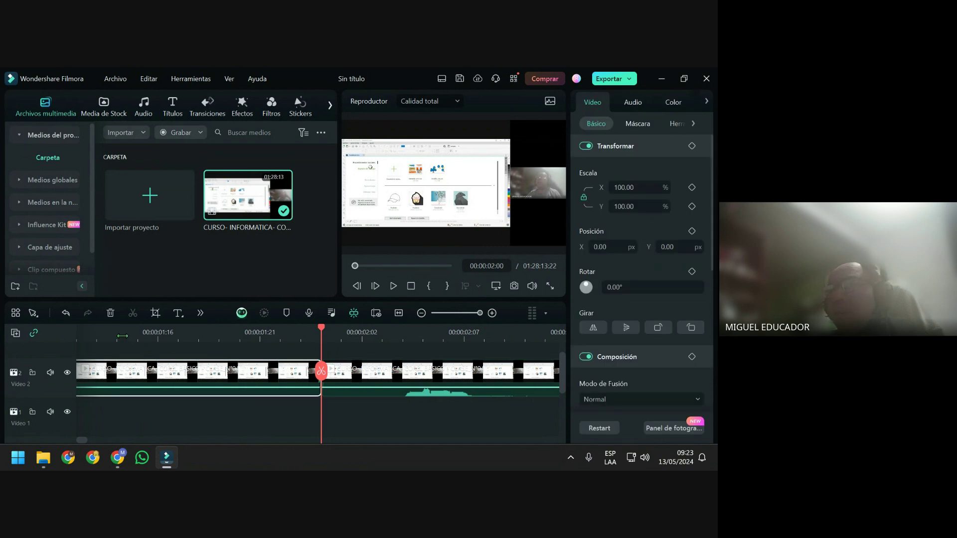
{"action": "left_click", "coordinate": [111, 313]}
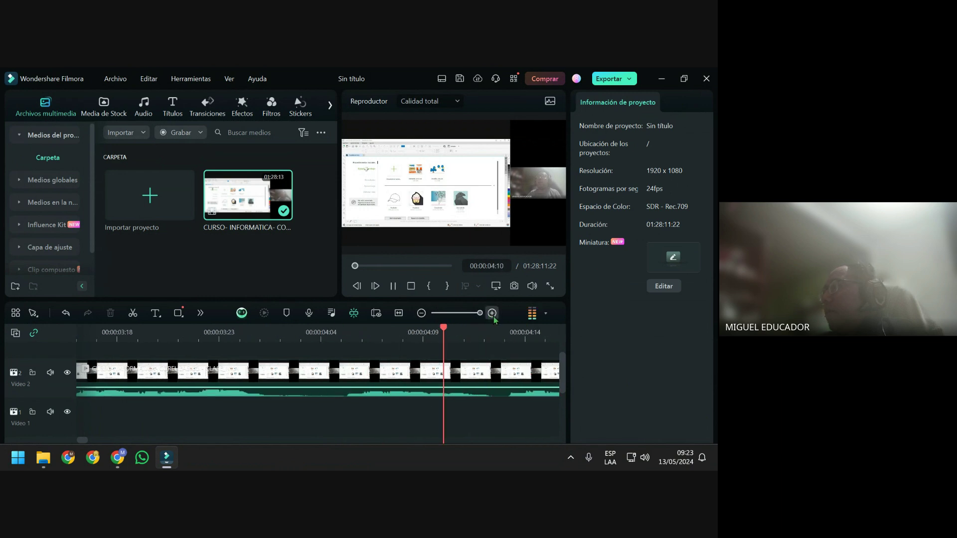
{"action": "left_click", "coordinate": [421, 313]}
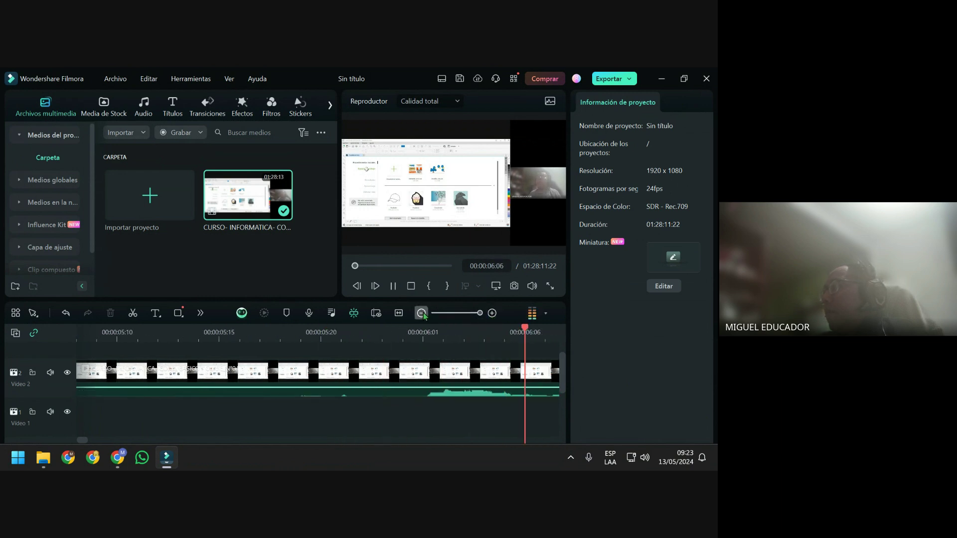
{"action": "left_click", "coordinate": [421, 313]}
{"action": "left_click", "coordinate": [422, 313]}
{"action": "left_click", "coordinate": [421, 313]}
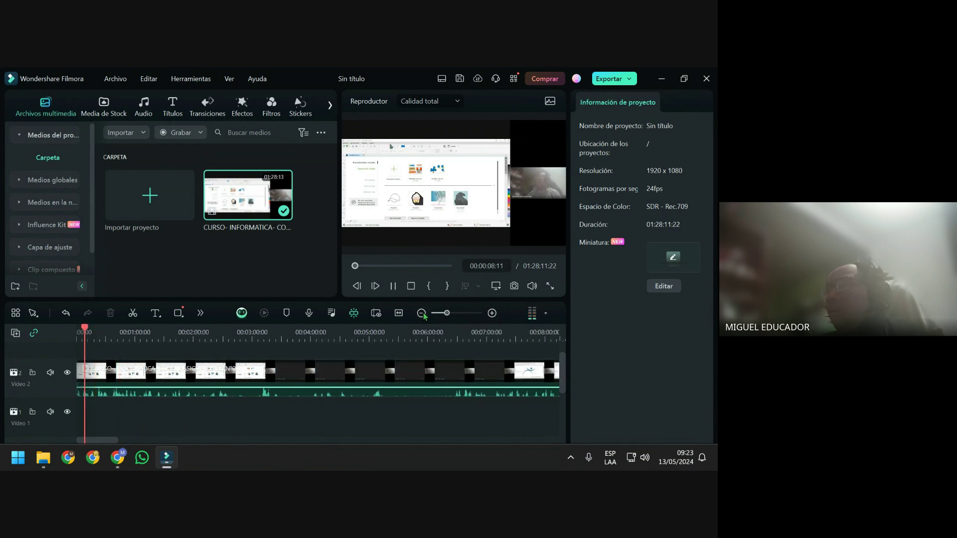
{"action": "left_click", "coordinate": [422, 313]}
{"action": "left_click", "coordinate": [421, 313]}
{"action": "left_click", "coordinate": [422, 312]}
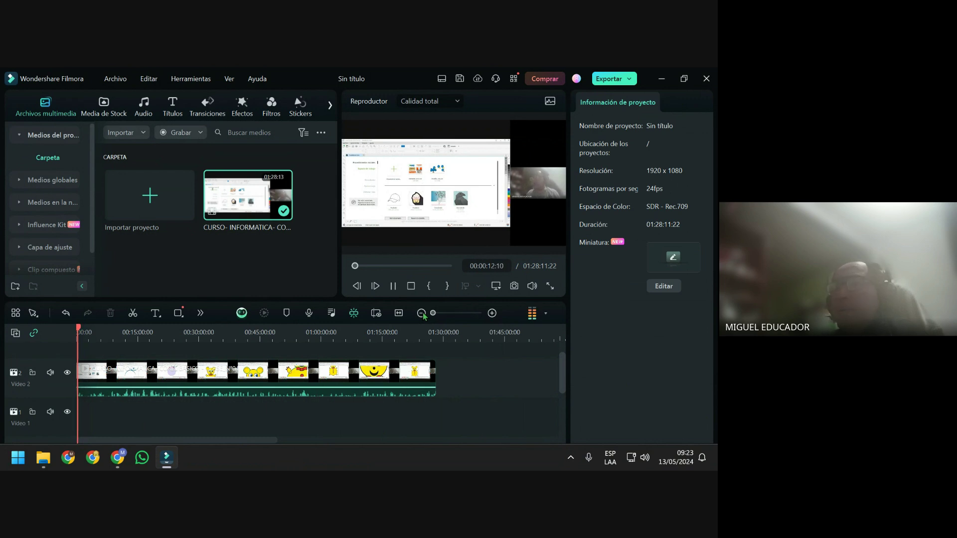
{"action": "left_click", "coordinate": [491, 313]}
{"action": "left_click", "coordinate": [491, 313]}
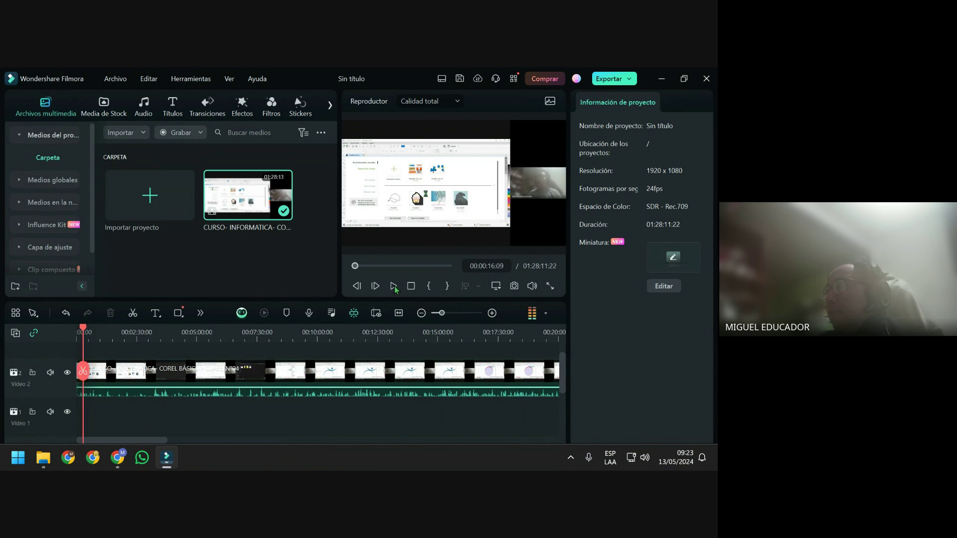
{"action": "left_click", "coordinate": [393, 287]}
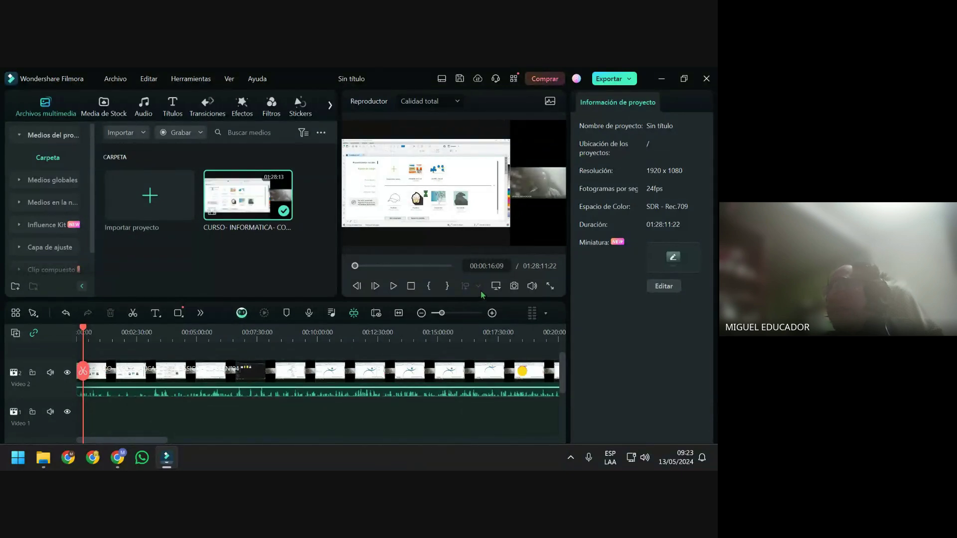
{"action": "left_click", "coordinate": [493, 313]}
{"action": "left_click", "coordinate": [492, 313]}
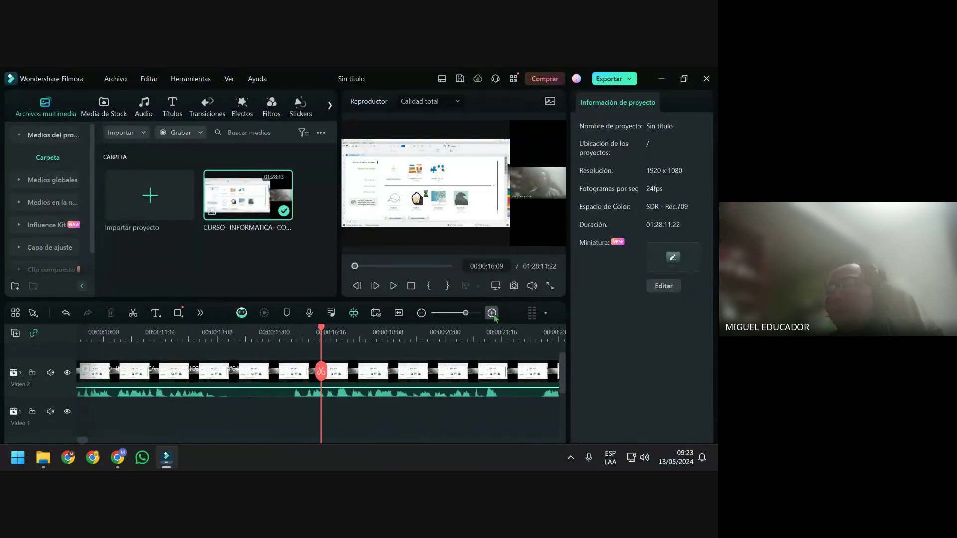
{"action": "left_click", "coordinate": [492, 314]}
{"action": "left_click", "coordinate": [421, 313]}
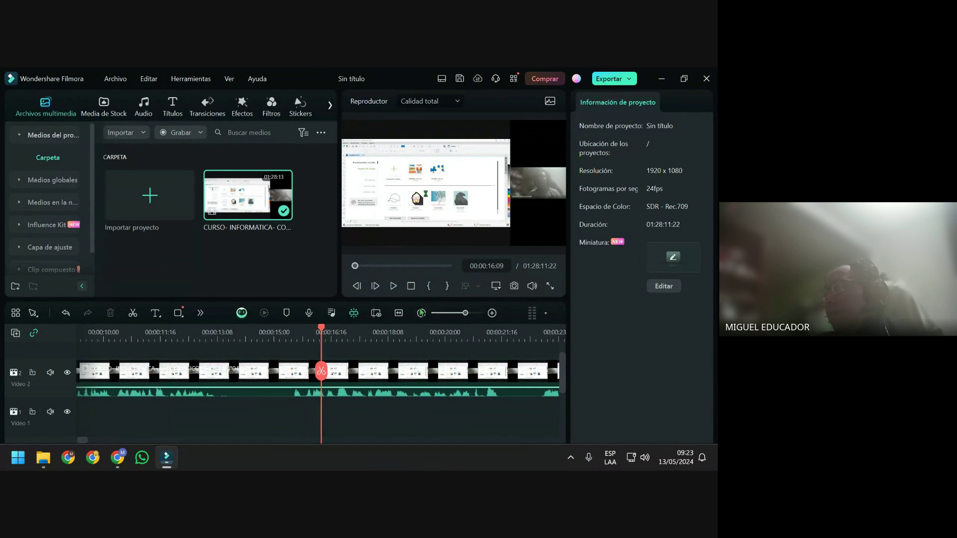
{"action": "left_click", "coordinate": [421, 312]}
Zoom the timeline to the first 80 seconds, play the clip at preview volume 25, then stop it
{"action": "left_click", "coordinate": [421, 313]}
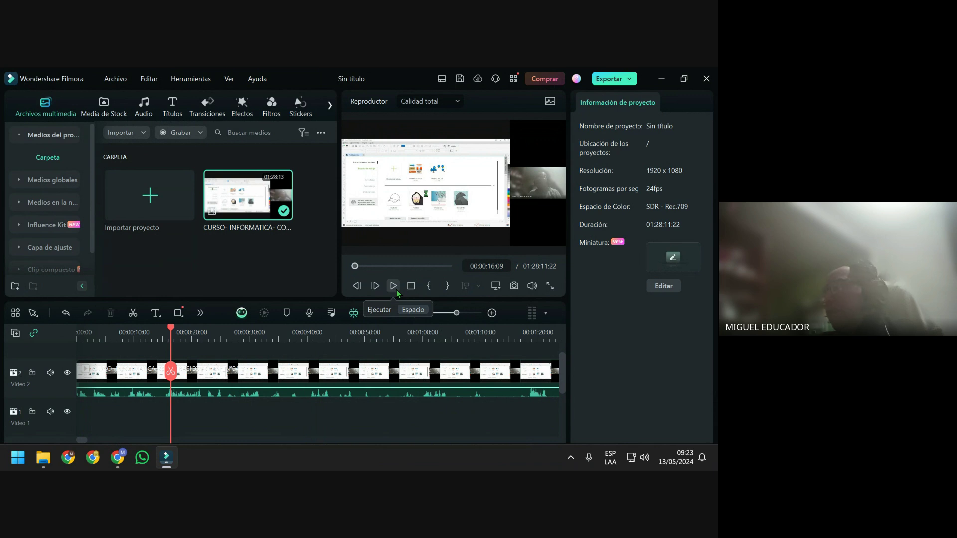
{"action": "left_click", "coordinate": [396, 289]}
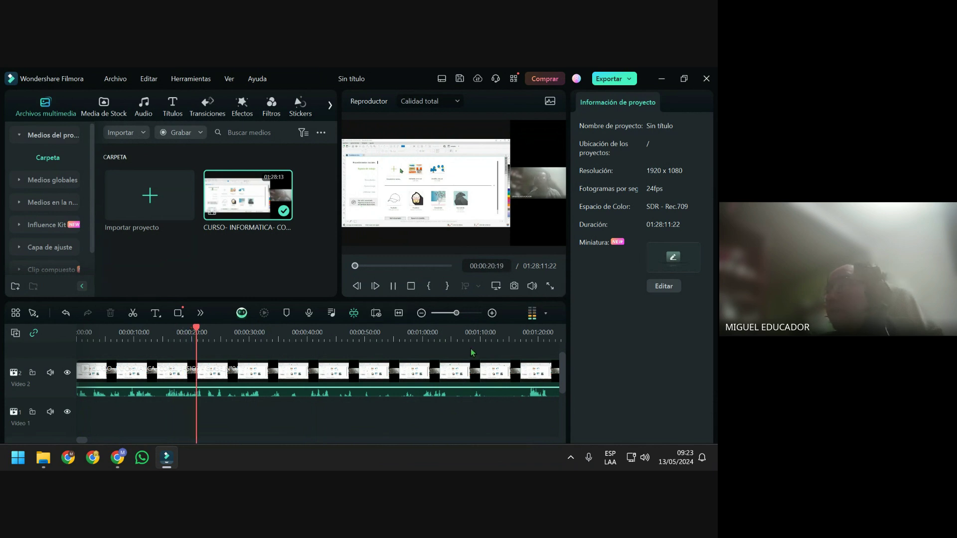
{"action": "mouse_move", "coordinate": [532, 286]}
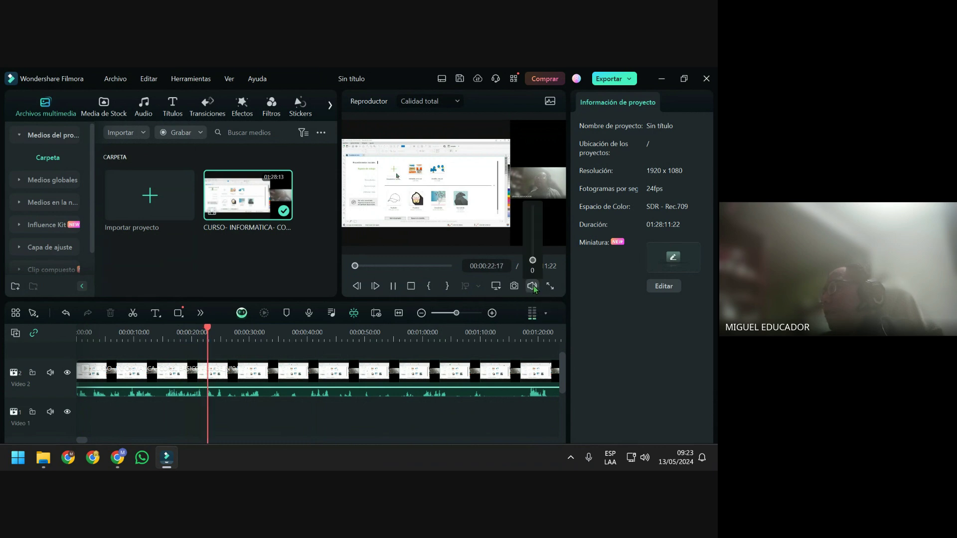
{"action": "left_click_drag", "start_coordinate": [533, 230], "coordinate": [534, 253]}
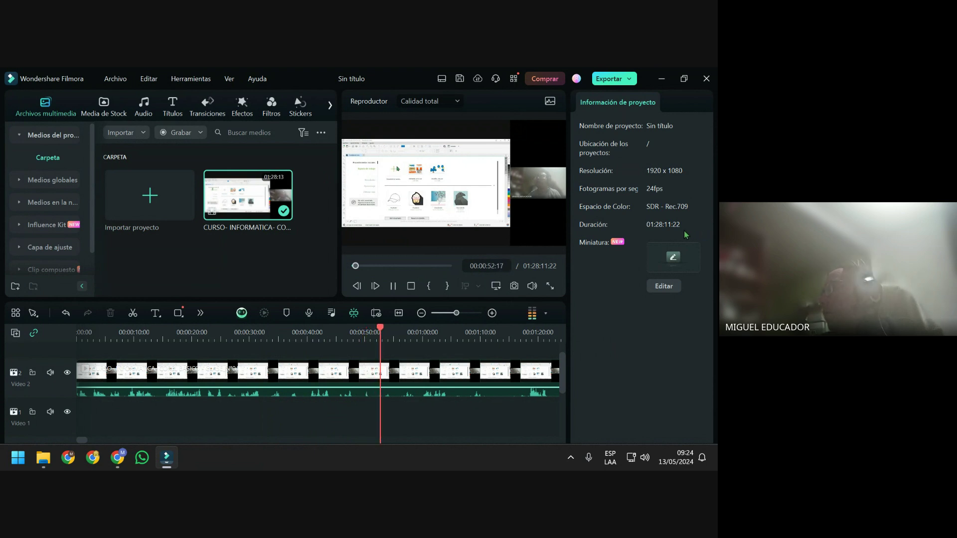
{"action": "left_click", "coordinate": [409, 287]}
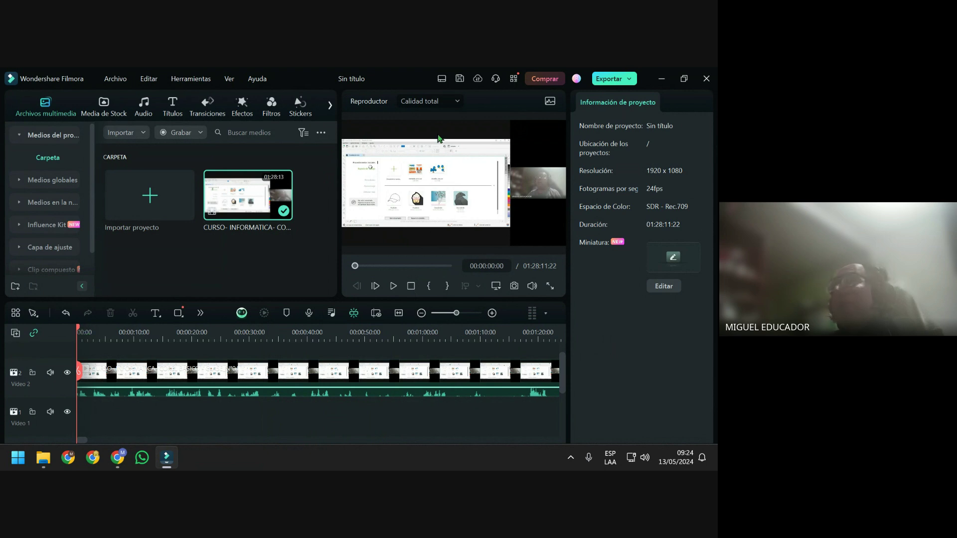
Start a Crear video export and rename the output file to CLASE_COREL DRAW_N°04
{"action": "left_click", "coordinate": [631, 79]}
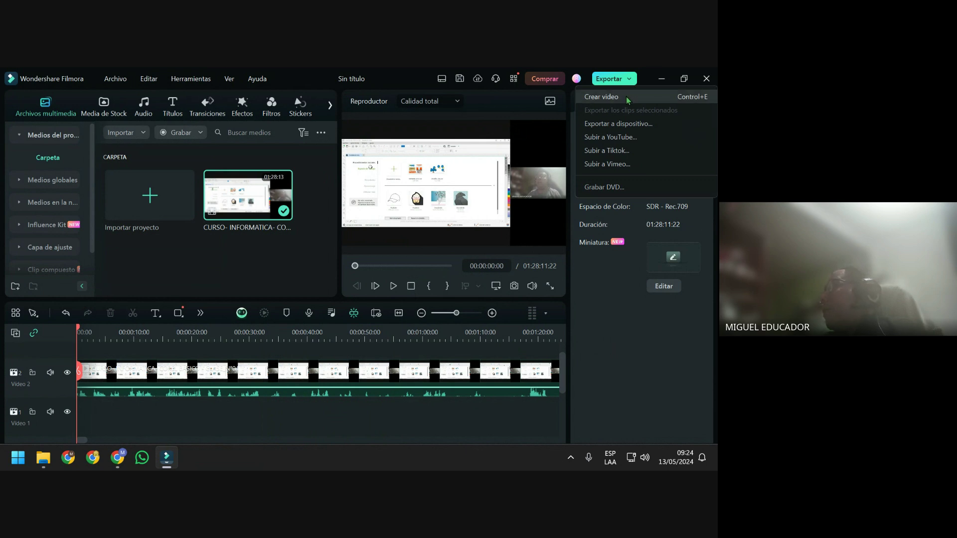
{"action": "left_click", "coordinate": [627, 98]}
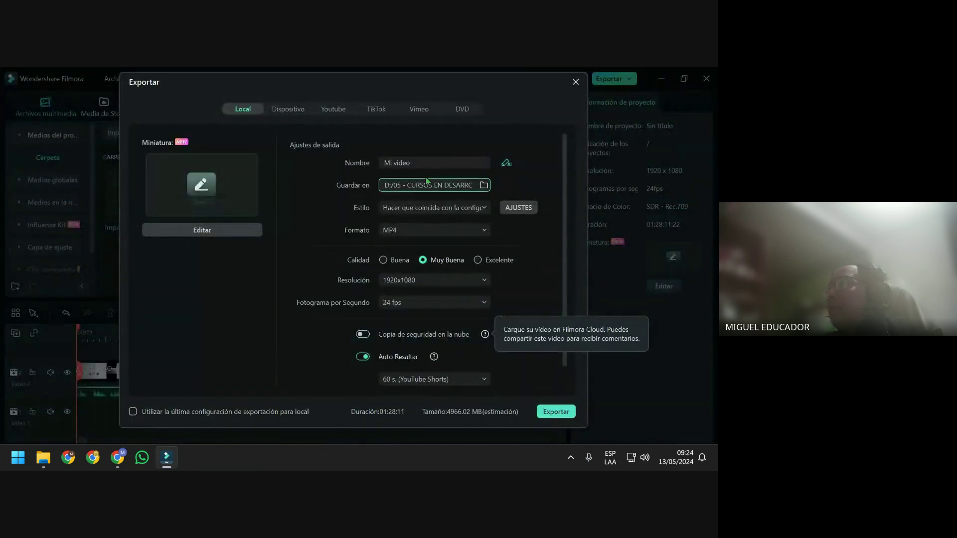
{"action": "left_click", "coordinate": [427, 161]}
{"action": "left_click_drag", "start_coordinate": [427, 161], "coordinate": [327, 167]}
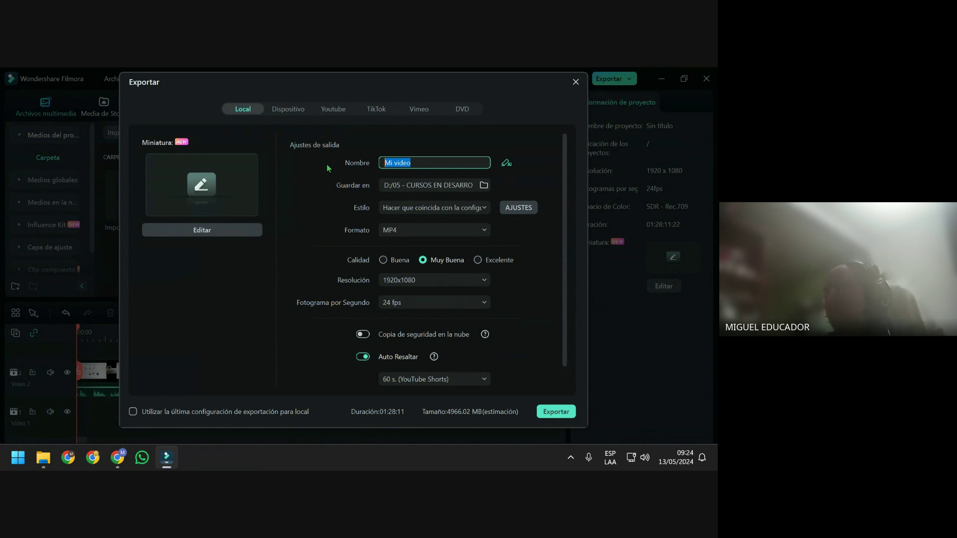
{"action": "type", "text": "CLASE_"}
{"action": "type", "text": "N°01"}
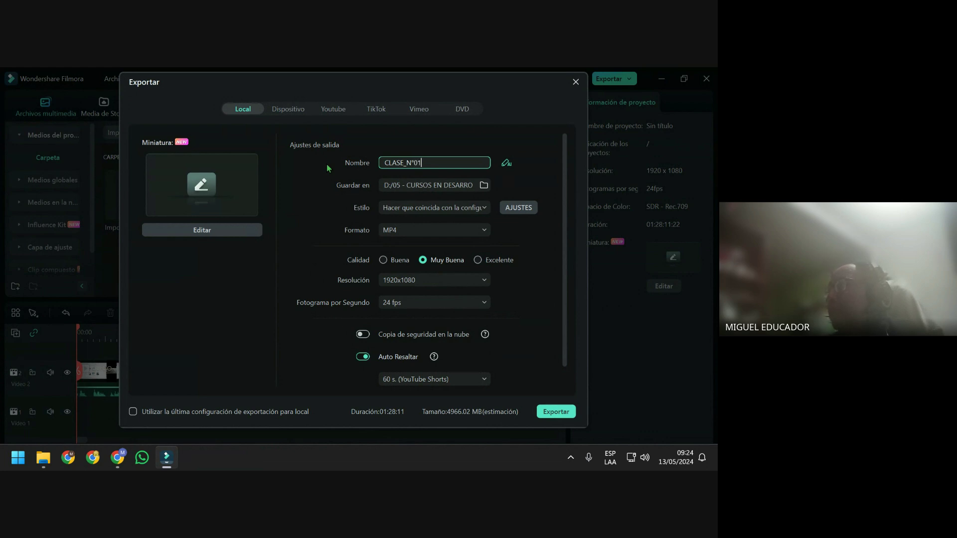
{"action": "key", "text": "BackSpace"}
{"action": "type", "text": "4"}
{"action": "key", "text": "Left"}
{"action": "key", "text": "Left"}
{"action": "key", "text": "Left"}
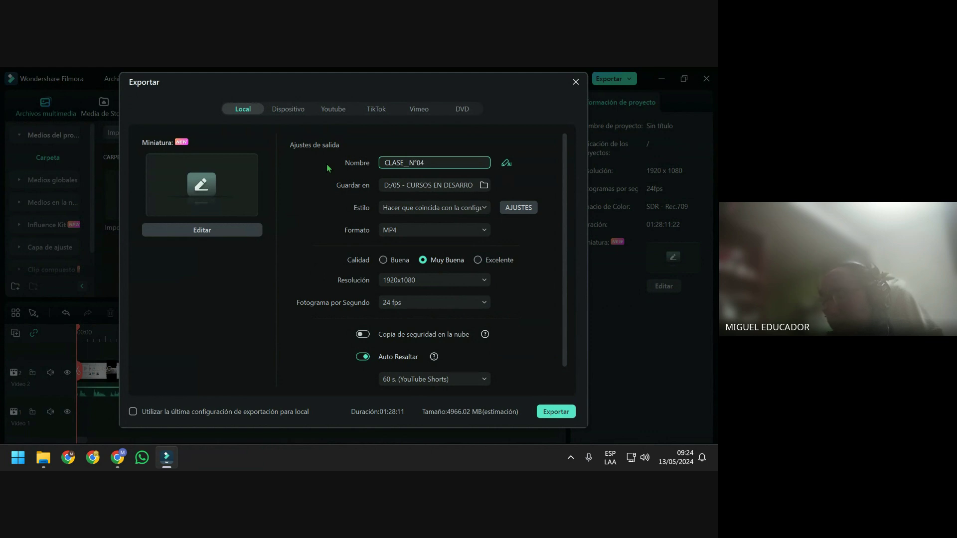
{"action": "type", "text": "COREL DRA"}
{"action": "type", "text": "W_"}
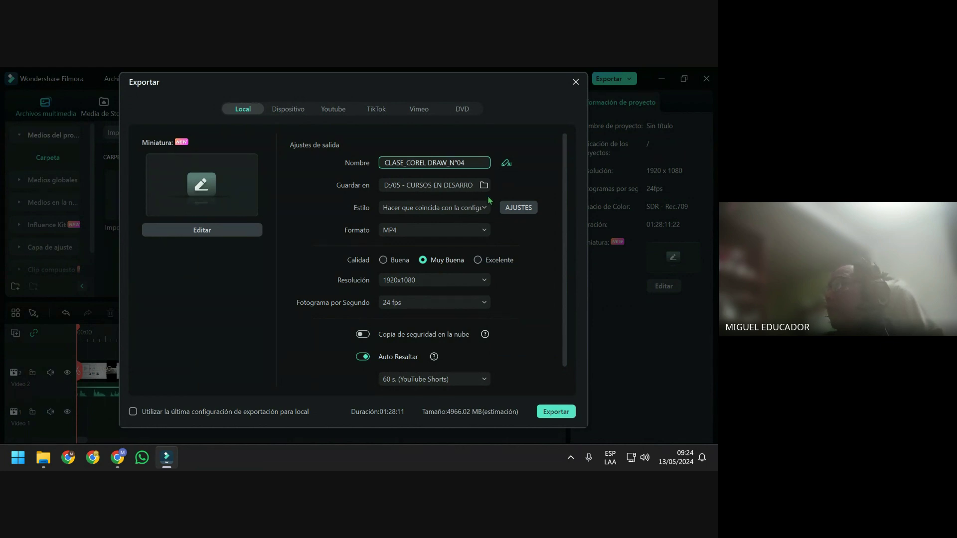
Set the save location to the Desktop (Escritorio) and start the MP4 export
{"action": "left_click", "coordinate": [484, 186]}
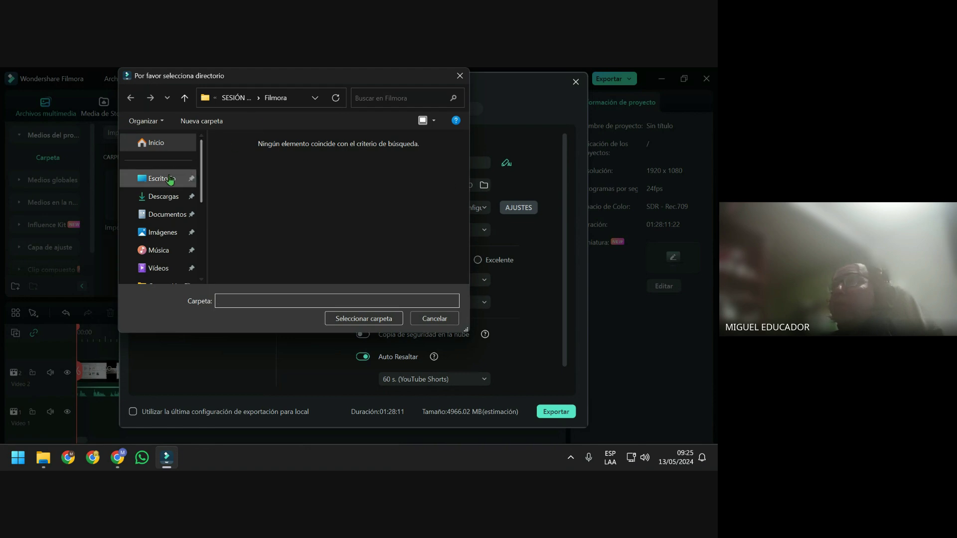
{"action": "left_click", "coordinate": [162, 179]}
{"action": "left_click", "coordinate": [365, 319]}
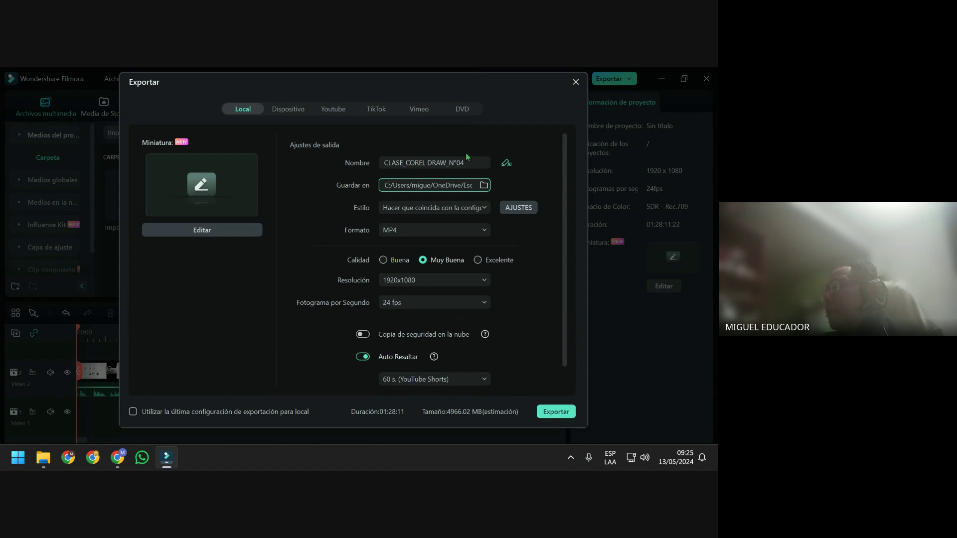
{"action": "left_click", "coordinate": [552, 413]}
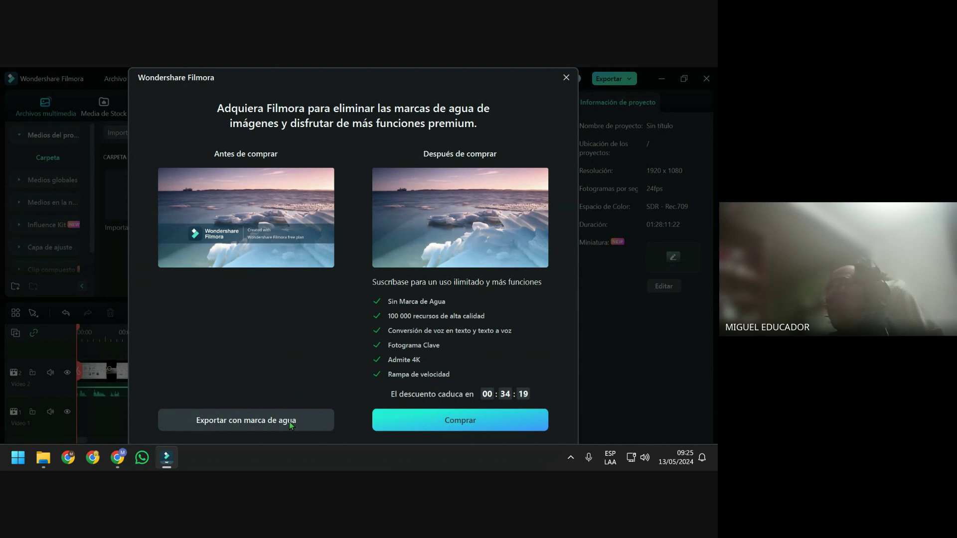
Choose to export with the watermark, then cancel the running export and confirm abandoning it
{"action": "left_click", "coordinate": [290, 423]}
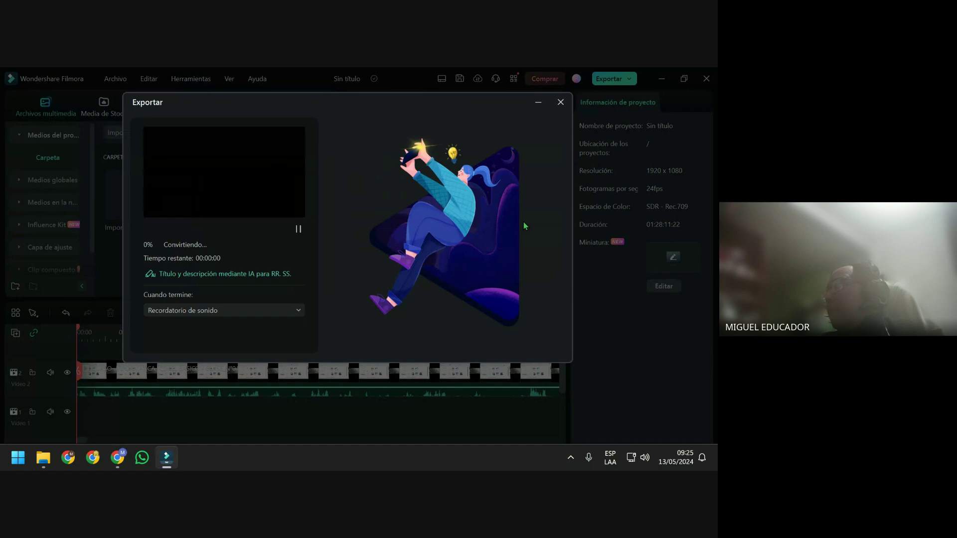
{"action": "key", "text": "Escape"}
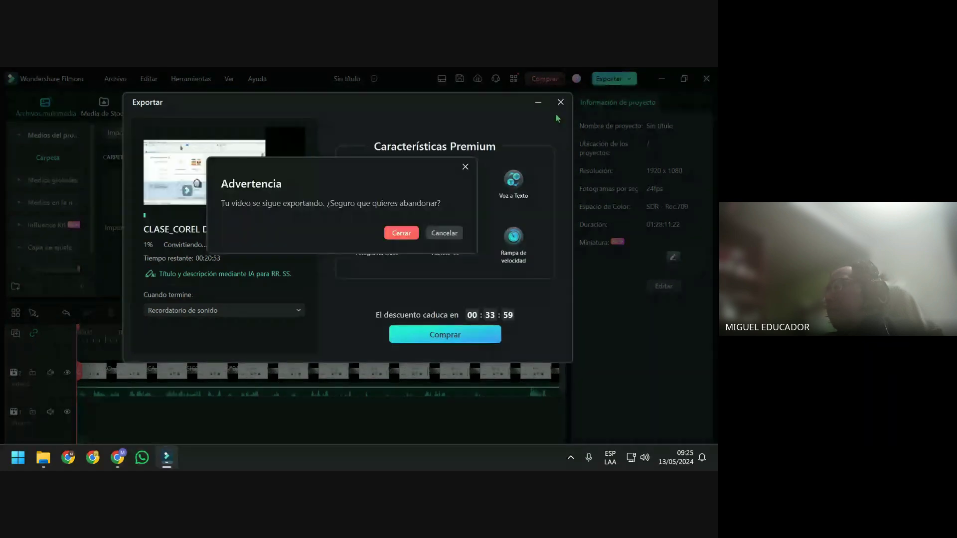
{"action": "left_click", "coordinate": [405, 232]}
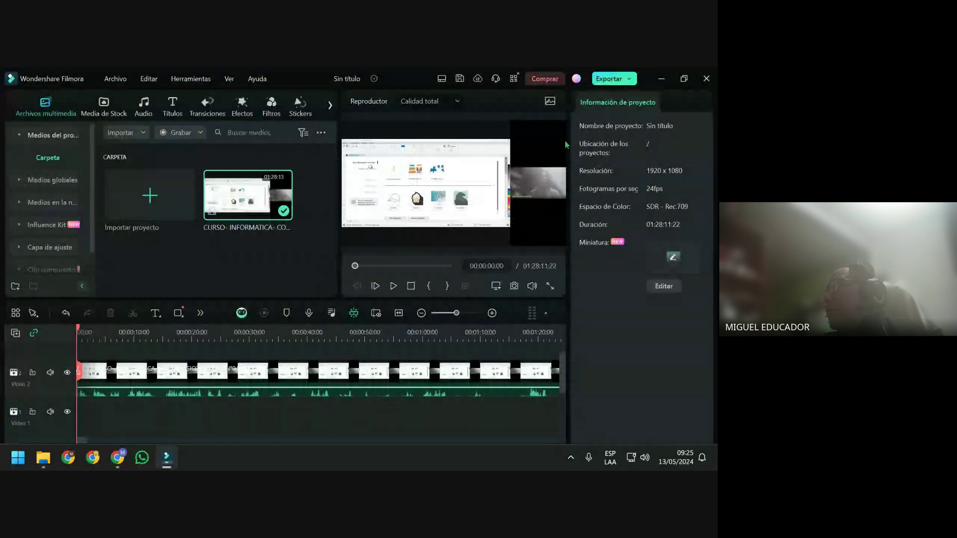
Save the project as 'EDICIÓN DE CLASE N°04 - COREL DRAW' in the Filmora folder, then quit Filmora
{"action": "left_click", "coordinate": [114, 82]}
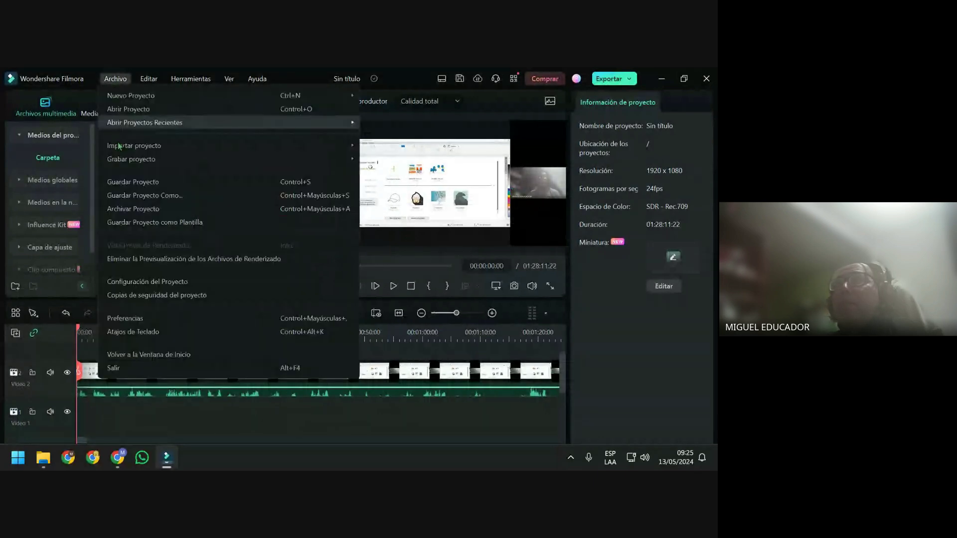
{"action": "left_click", "coordinate": [178, 188]}
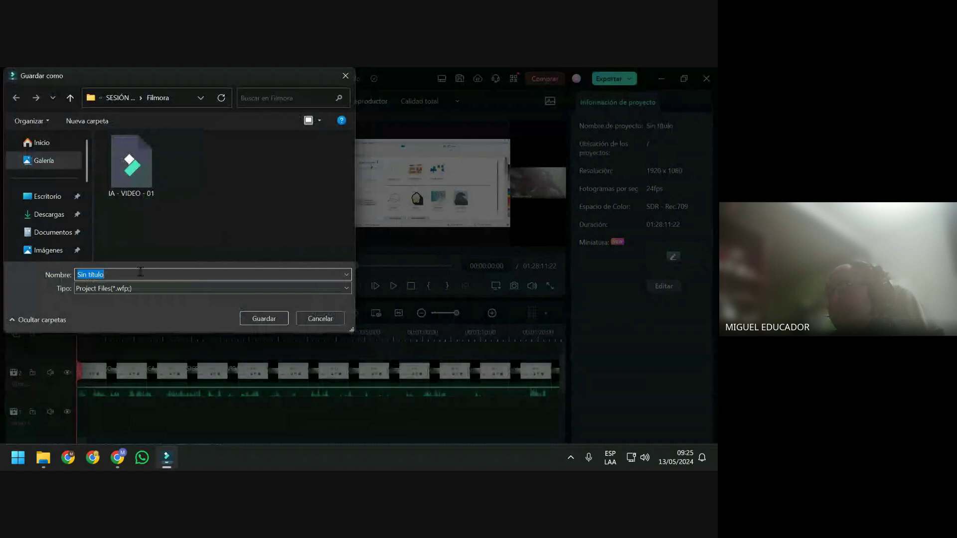
{"action": "type", "text": "EDI"}
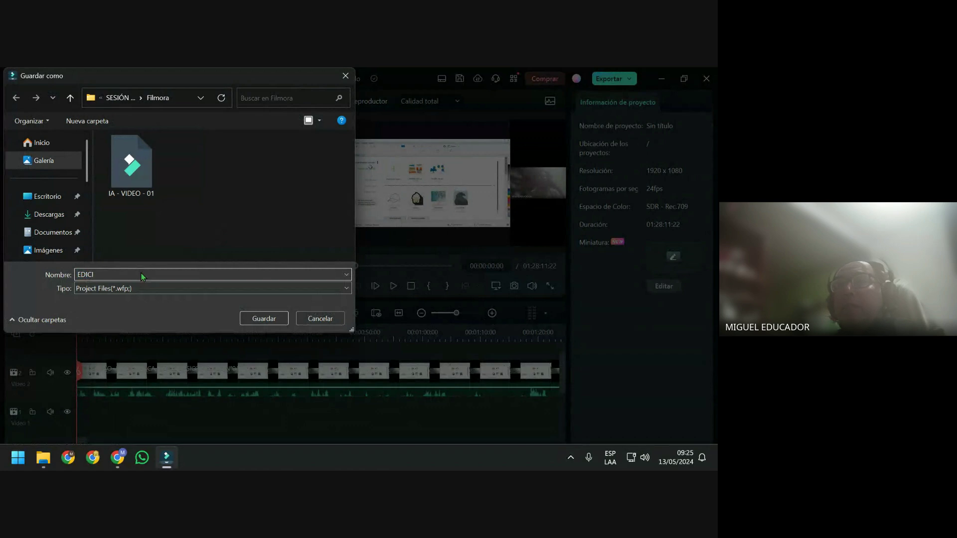
{"action": "type", "text": "CI"}
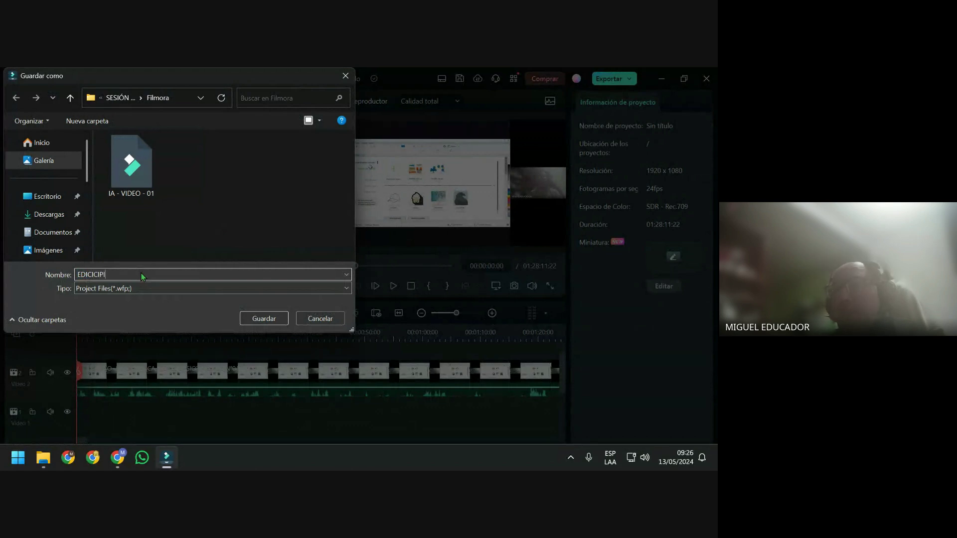
{"action": "key", "text": "BackSpace"}
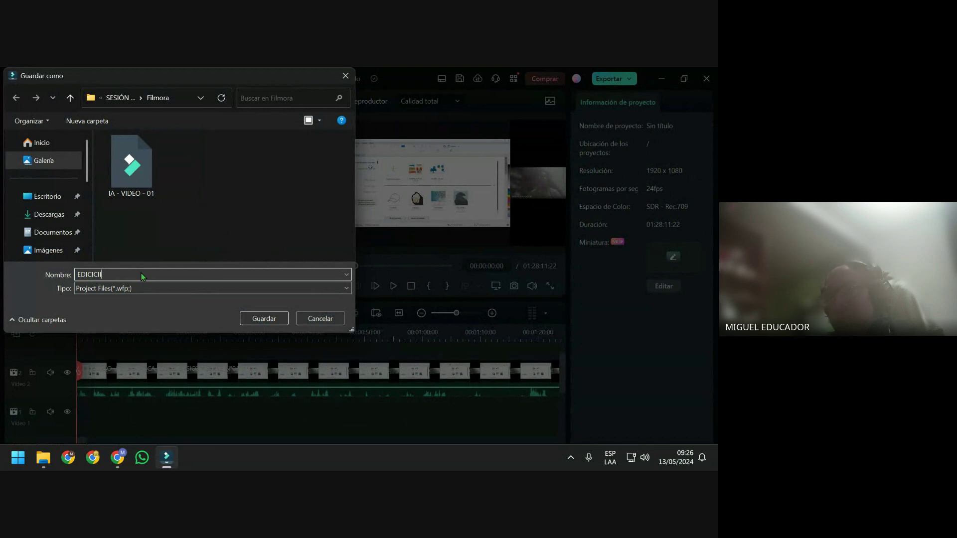
{"action": "type", "text": "ÓN DE "}
{"action": "type", "text": "CLASE N"}
{"action": "type", "text": "°04 - COREL DRAW"}
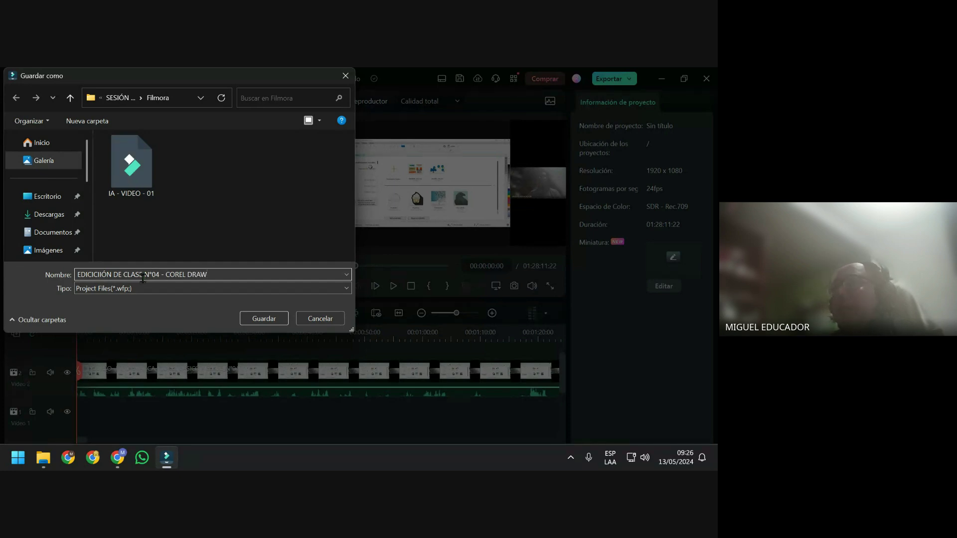
{"action": "left_click", "coordinate": [268, 319]}
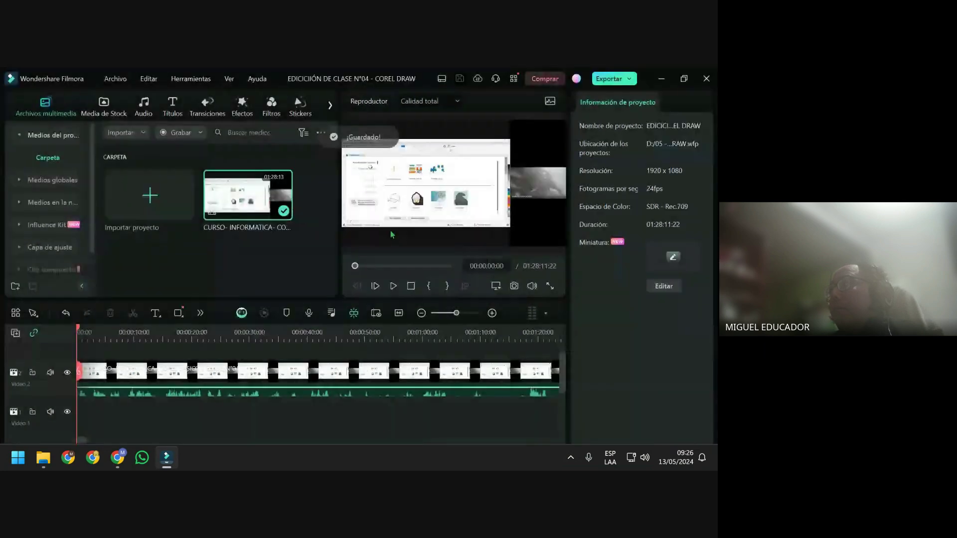
{"action": "left_click", "coordinate": [706, 79]}
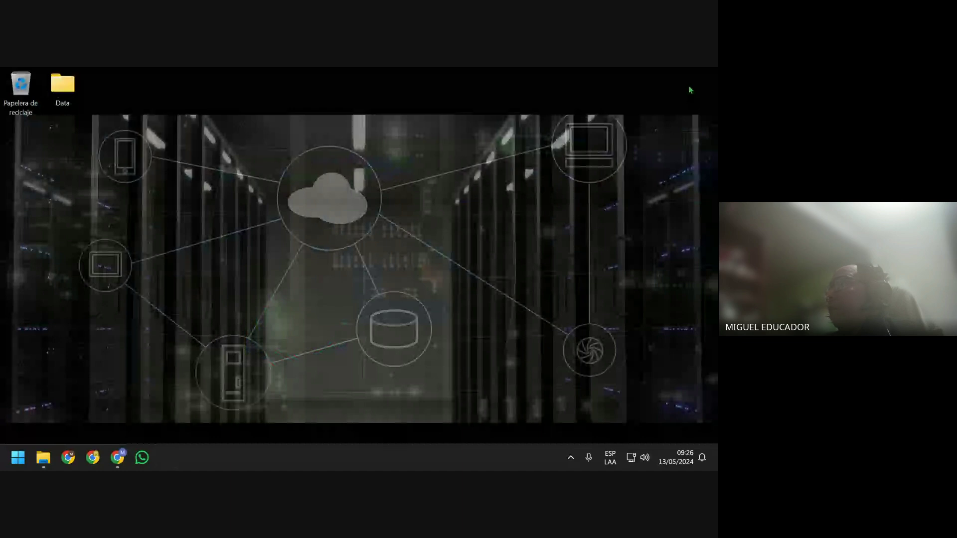
{"action": "key", "text": "super"}
Search the Start menu for BCUninstaller and launch it from the results
{"action": "type", "text": "BCUninstaller"}
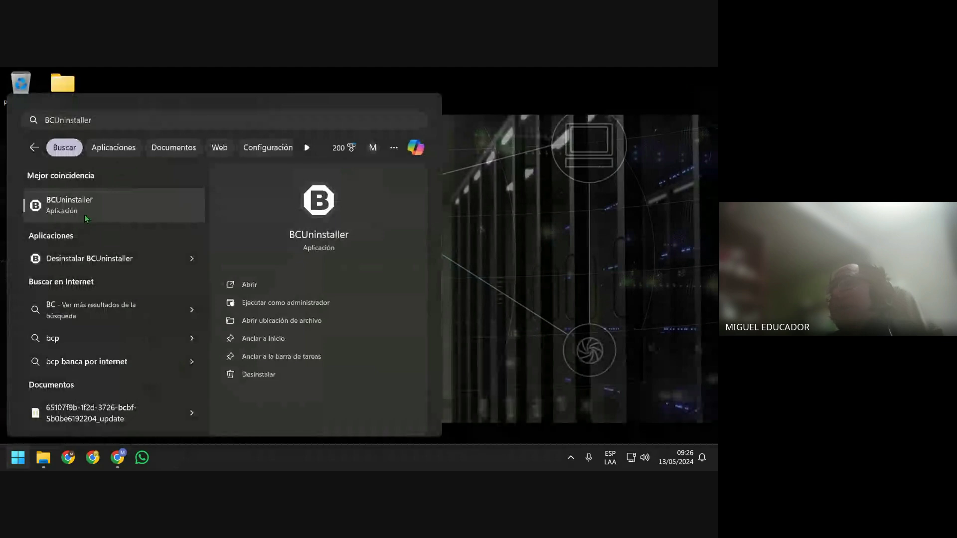
{"action": "left_click", "coordinate": [86, 218]}
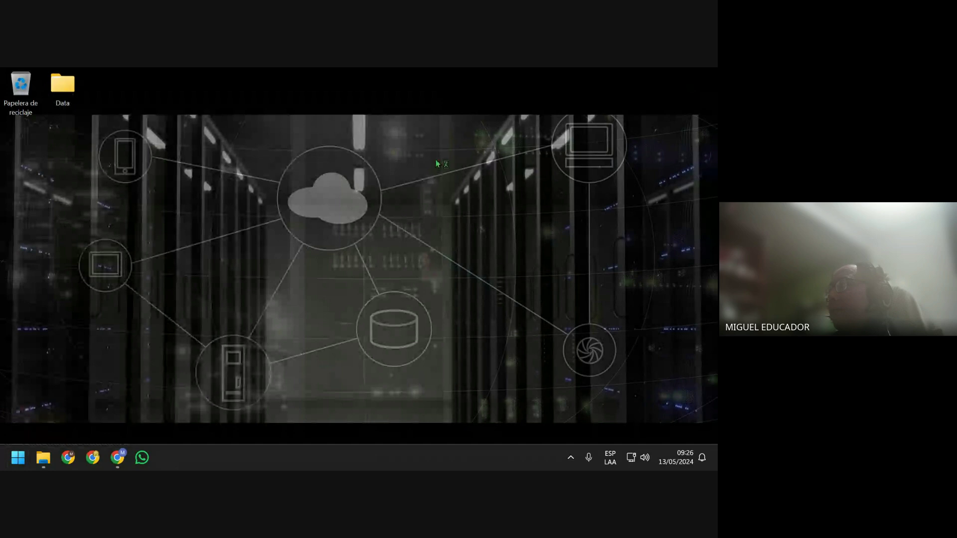
{"action": "right_click", "coordinate": [476, 189]}
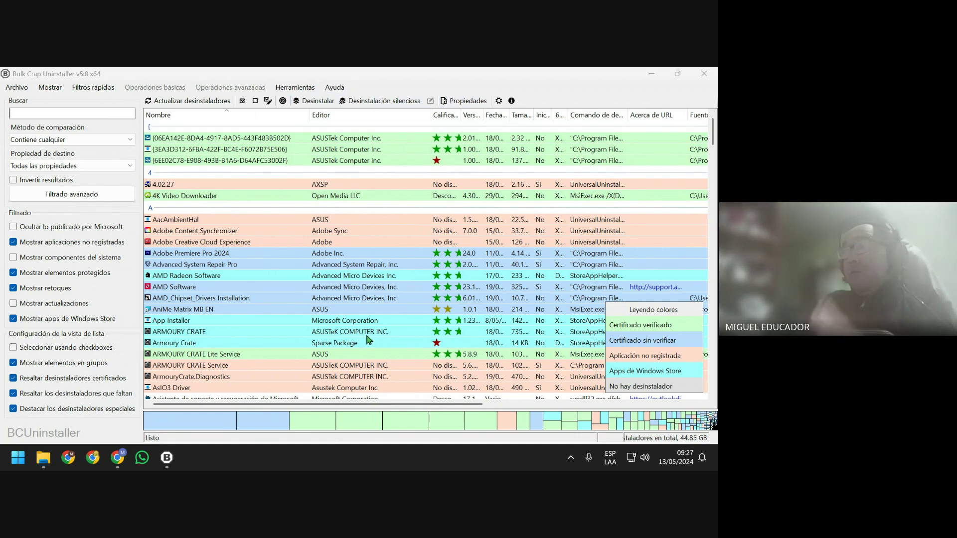
Scroll through the list of installed programs looking for the Wondershare entries
{"action": "scroll", "coordinate": [368, 341], "scroll_direction": "down", "scroll_amount": 1}
{"action": "scroll", "coordinate": [368, 341], "scroll_direction": "down", "scroll_amount": 2}
{"action": "scroll", "coordinate": [367, 343], "scroll_direction": "down", "scroll_amount": 2}
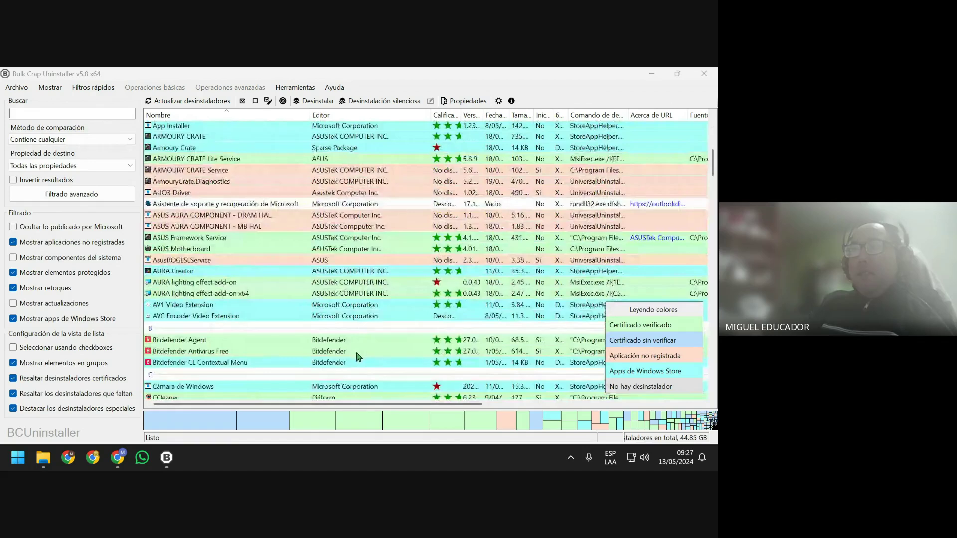
{"action": "scroll", "coordinate": [355, 348], "scroll_direction": "down", "scroll_amount": 2}
{"action": "scroll", "coordinate": [351, 355], "scroll_direction": "down", "scroll_amount": 5}
{"action": "scroll", "coordinate": [347, 351], "scroll_direction": "up", "scroll_amount": 1}
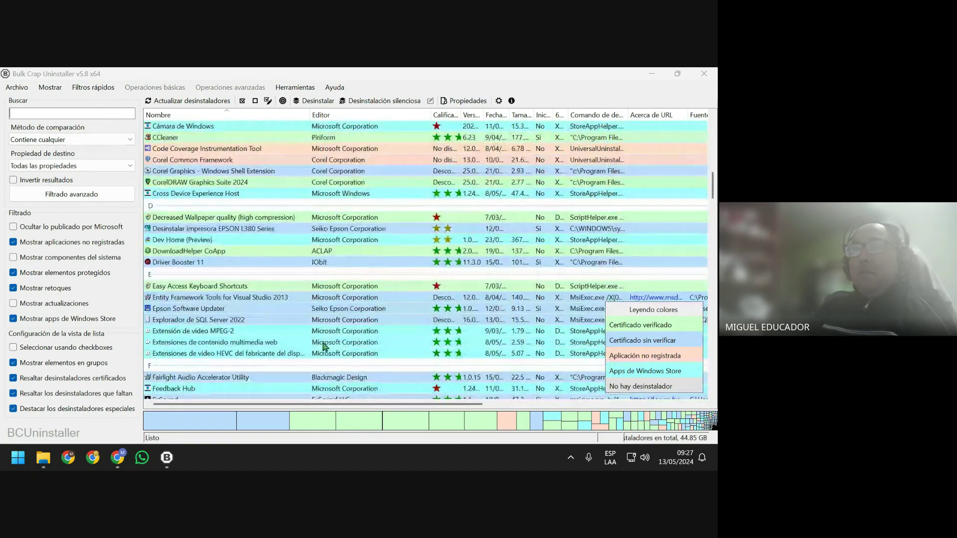
{"action": "scroll", "coordinate": [325, 349], "scroll_direction": "down", "scroll_amount": 3}
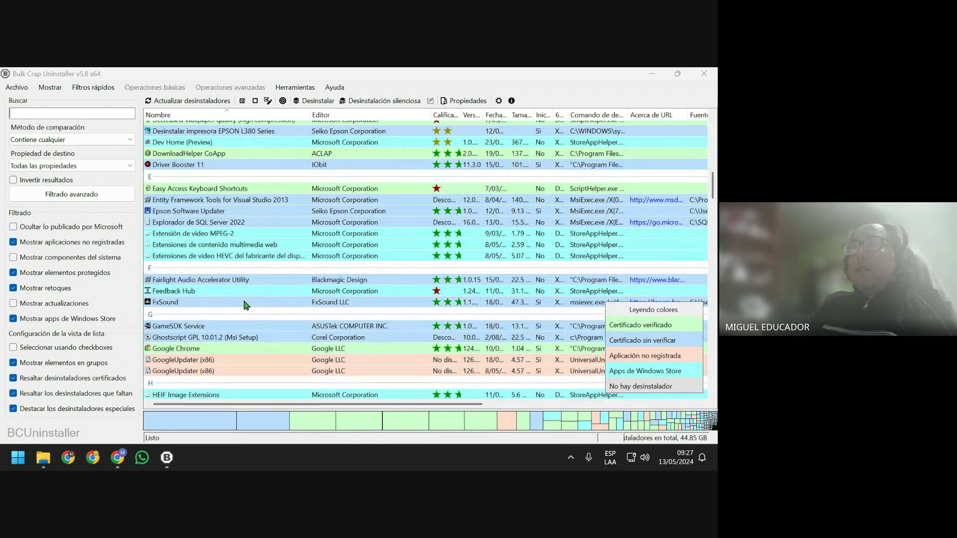
{"action": "scroll", "coordinate": [282, 349], "scroll_direction": "down", "scroll_amount": 1}
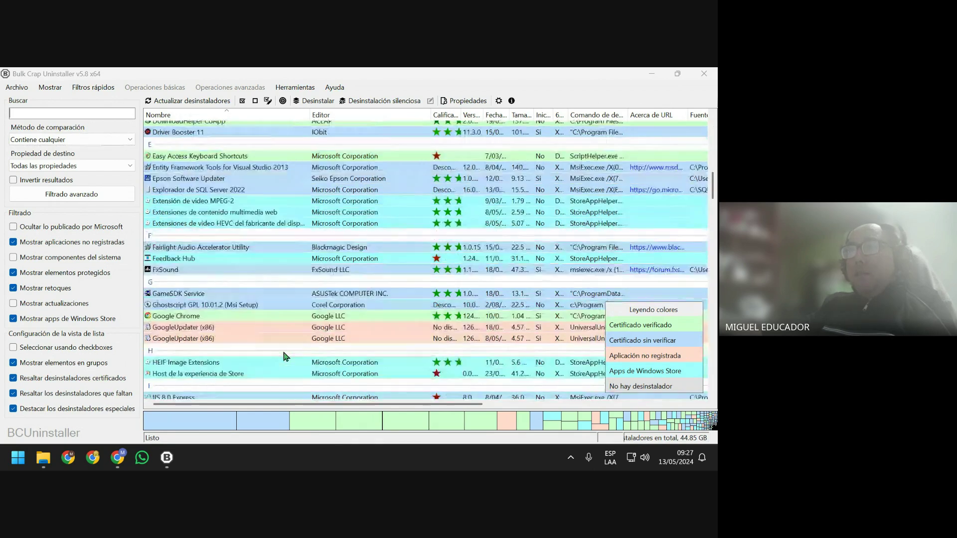
{"action": "scroll", "coordinate": [282, 349], "scroll_direction": "up", "scroll_amount": 1}
{"action": "scroll", "coordinate": [282, 348], "scroll_direction": "down", "scroll_amount": 1}
{"action": "scroll", "coordinate": [282, 348], "scroll_direction": "down", "scroll_amount": 2}
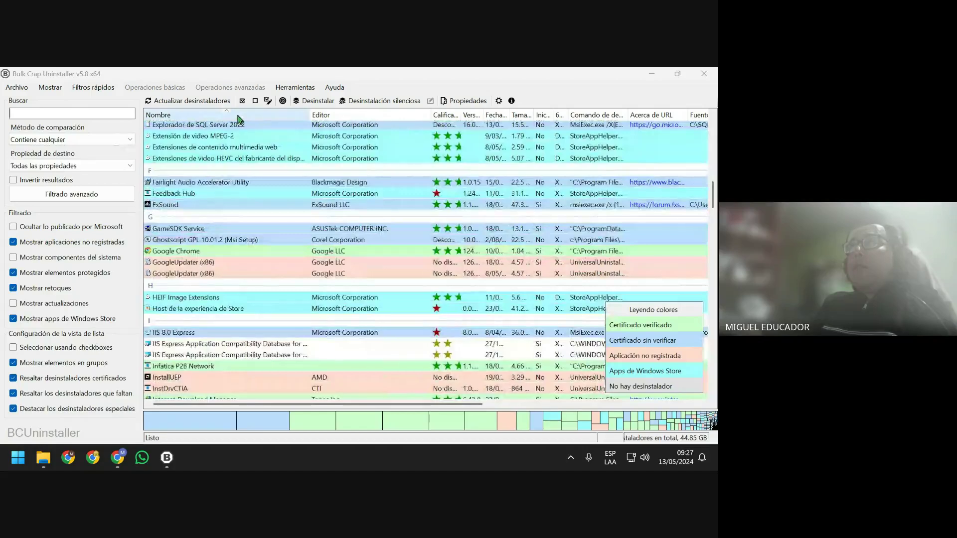
Sort the programs by Nombre in descending order and scroll up to the Wondershare group
{"action": "left_click", "coordinate": [192, 114]}
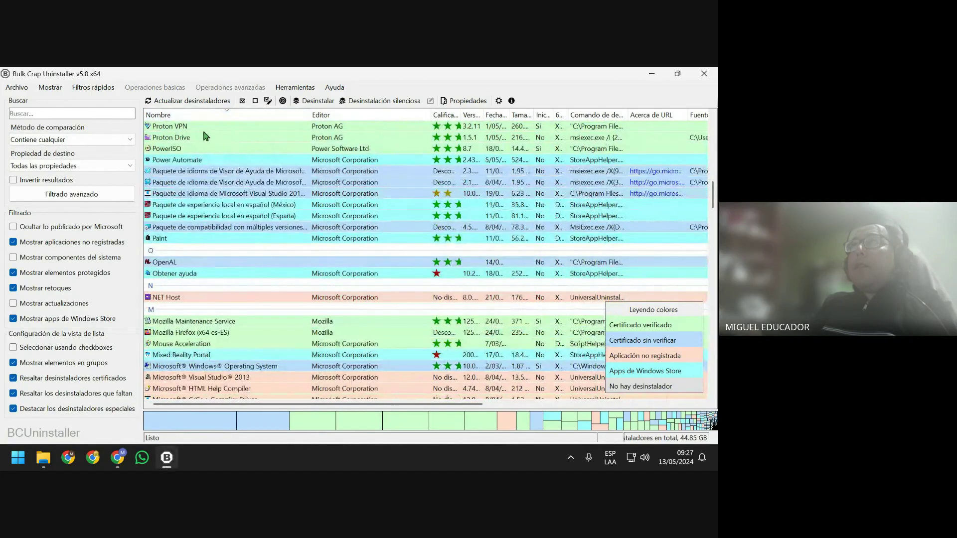
{"action": "scroll", "coordinate": [254, 245], "scroll_direction": "up", "scroll_amount": 1}
{"action": "scroll", "coordinate": [251, 225], "scroll_direction": "up", "scroll_amount": 1}
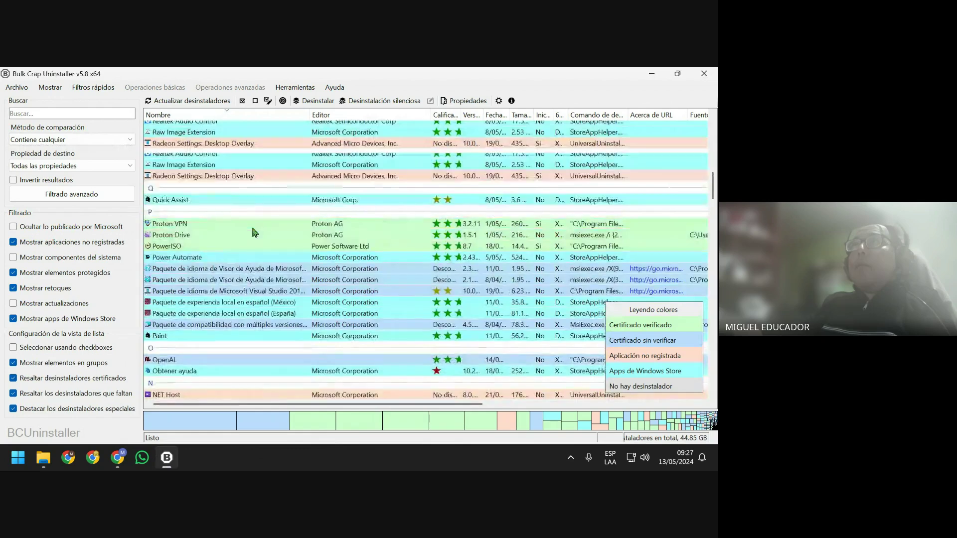
{"action": "scroll", "coordinate": [251, 223], "scroll_direction": "up", "scroll_amount": 1}
{"action": "scroll", "coordinate": [252, 220], "scroll_direction": "up", "scroll_amount": 1}
{"action": "scroll", "coordinate": [252, 220], "scroll_direction": "up", "scroll_amount": 1}
{"action": "scroll", "coordinate": [251, 218], "scroll_direction": "up", "scroll_amount": 1}
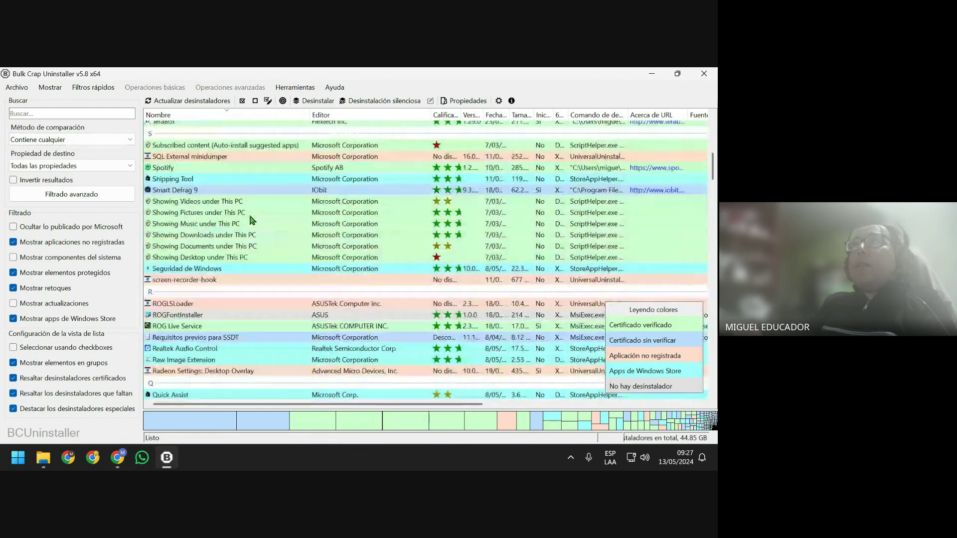
{"action": "scroll", "coordinate": [251, 216], "scroll_direction": "up", "scroll_amount": 1}
{"action": "scroll", "coordinate": [251, 215], "scroll_direction": "up", "scroll_amount": 1}
{"action": "scroll", "coordinate": [250, 213], "scroll_direction": "up", "scroll_amount": 1}
{"action": "scroll", "coordinate": [251, 212], "scroll_direction": "up", "scroll_amount": 1}
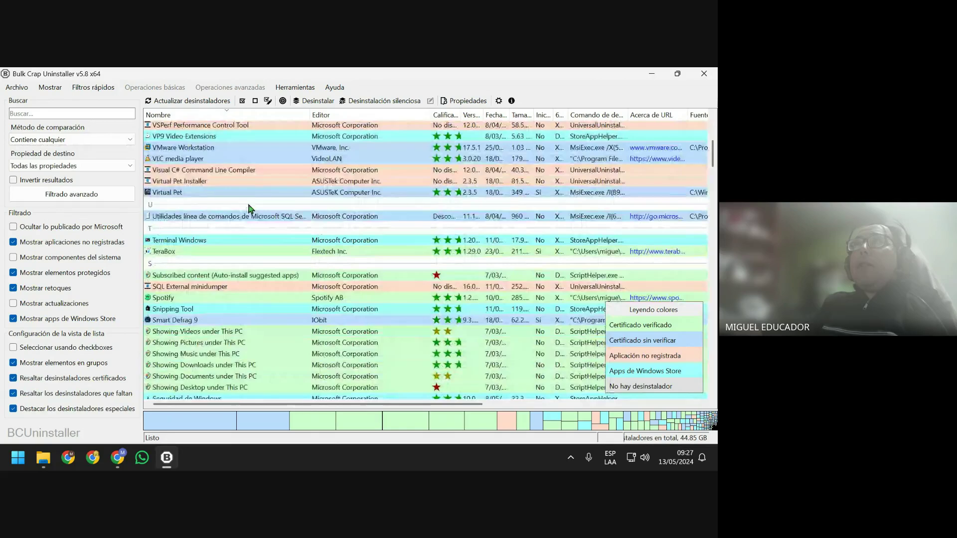
{"action": "scroll", "coordinate": [251, 213], "scroll_direction": "up", "scroll_amount": 1}
{"action": "scroll", "coordinate": [286, 227], "scroll_direction": "up", "scroll_amount": 1}
{"action": "scroll", "coordinate": [287, 227], "scroll_direction": "up", "scroll_amount": 1}
{"action": "scroll", "coordinate": [287, 227], "scroll_direction": "up", "scroll_amount": 1}
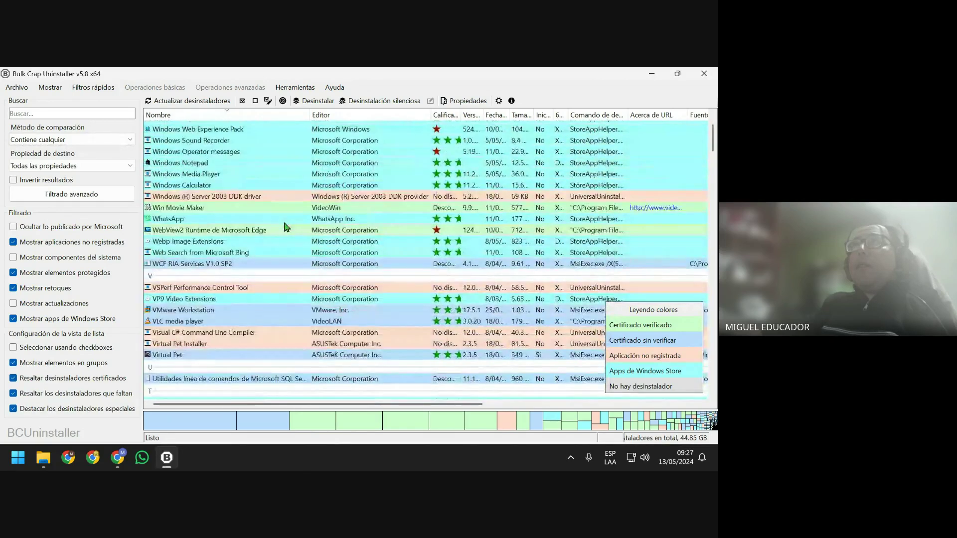
{"action": "scroll", "coordinate": [286, 227], "scroll_direction": "up", "scroll_amount": 1}
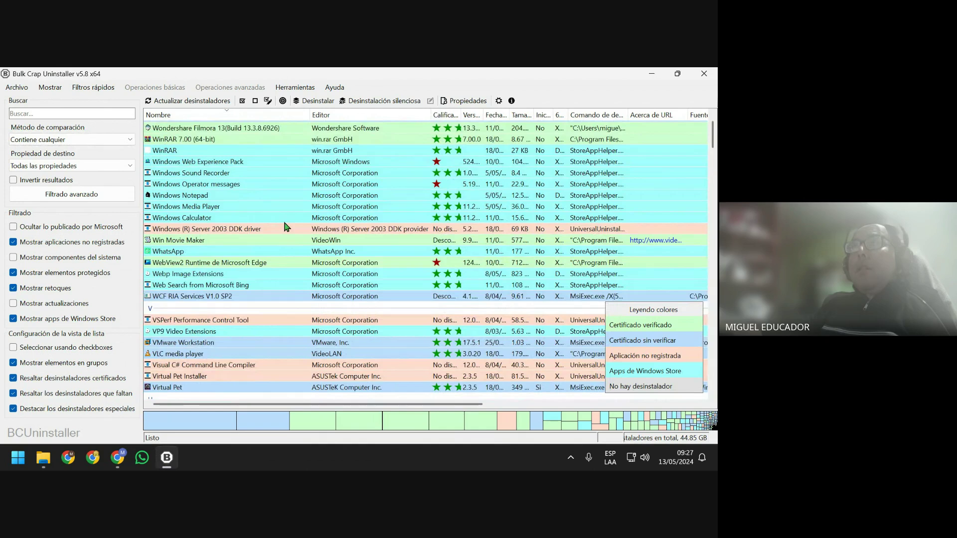
{"action": "scroll", "coordinate": [287, 227], "scroll_direction": "up", "scroll_amount": 1}
Select Wondershare NativePush, choose to uninstall it, and accept the program list
{"action": "left_click", "coordinate": [253, 140]}
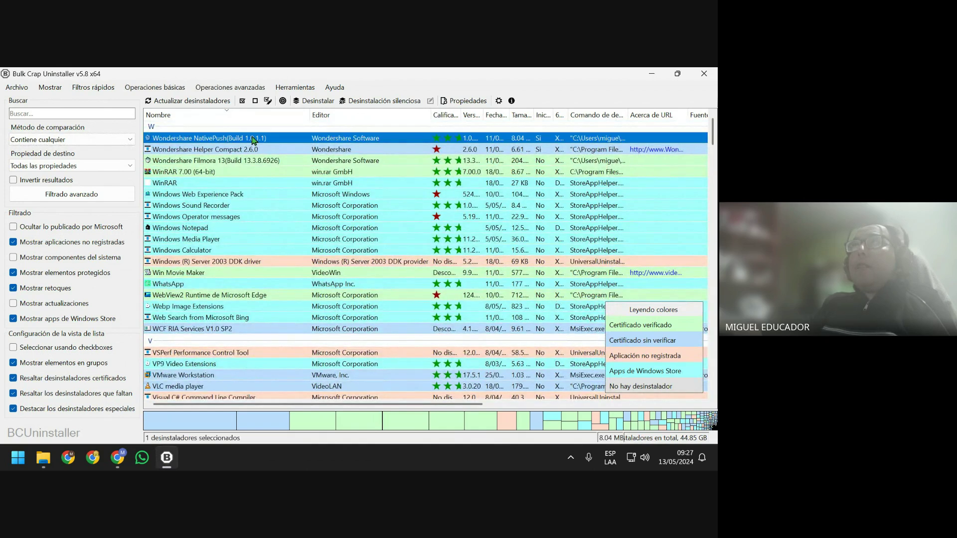
{"action": "right_click", "coordinate": [253, 140]}
{"action": "left_click", "coordinate": [312, 148]}
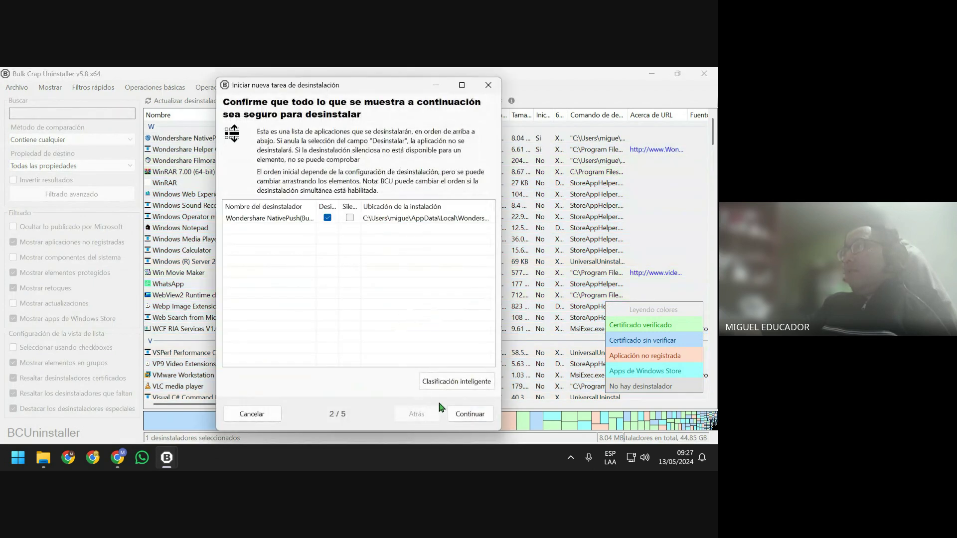
{"action": "left_click", "coordinate": [473, 413]}
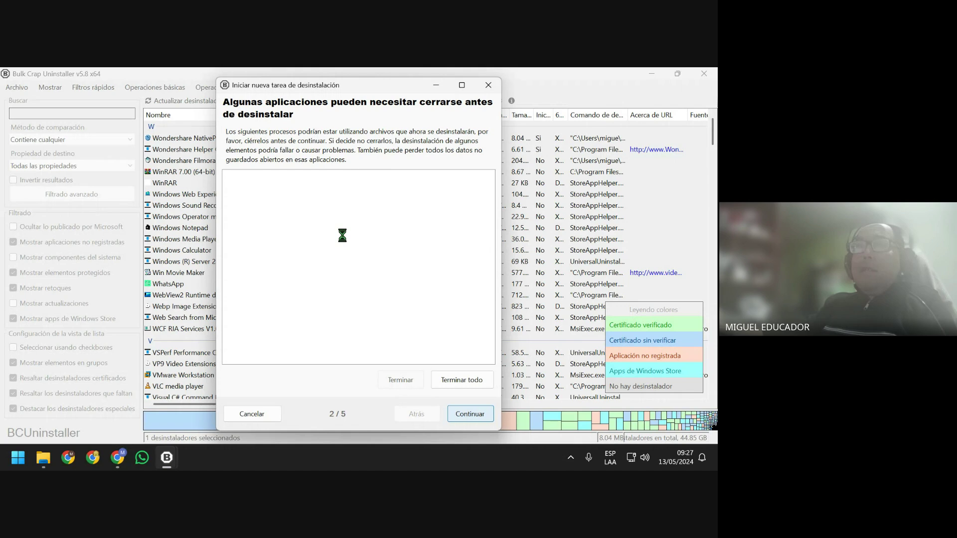
End the blocking Wondershare processes and start the uninstall from the 5/5 summary
{"action": "left_click", "coordinate": [466, 381]}
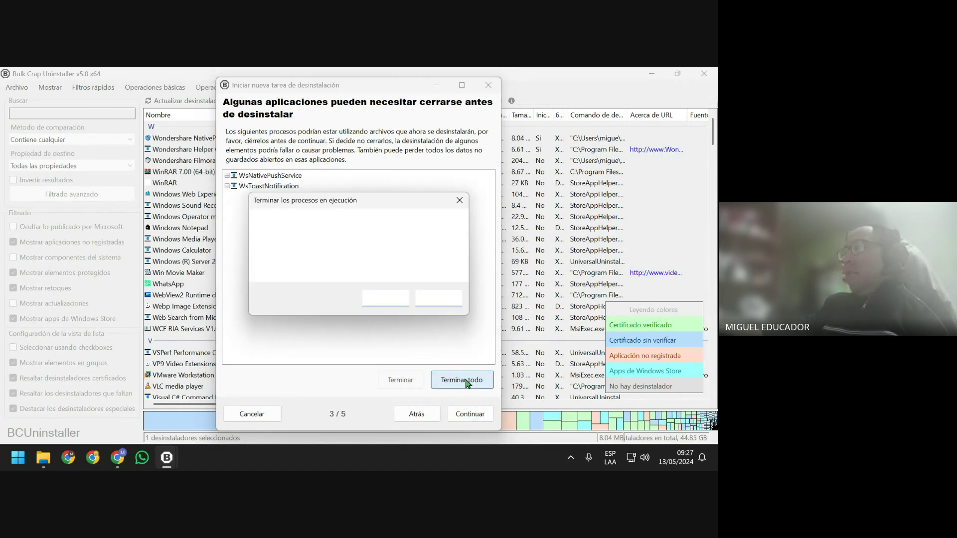
{"action": "left_click", "coordinate": [402, 295]}
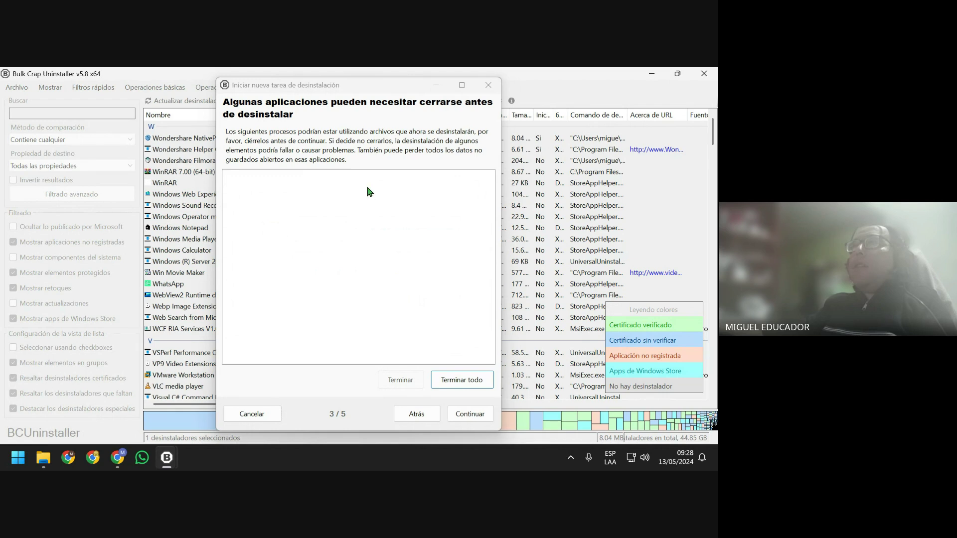
{"action": "left_click", "coordinate": [479, 414]}
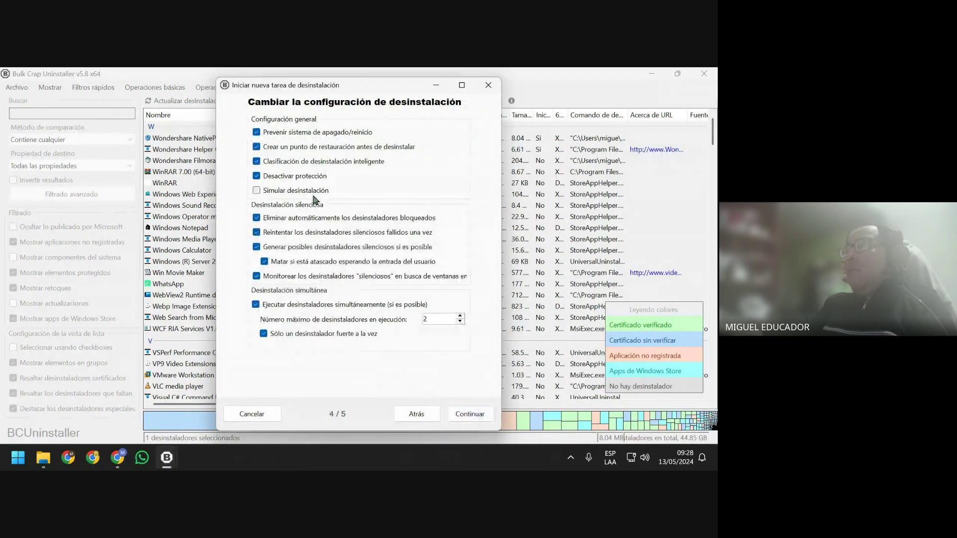
{"action": "left_click", "coordinate": [464, 406]}
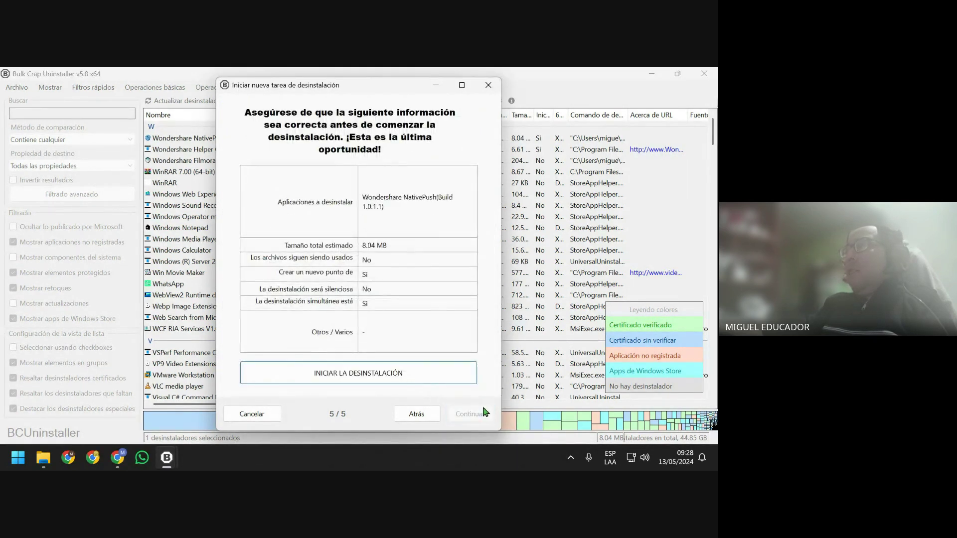
{"action": "left_click", "coordinate": [430, 378]}
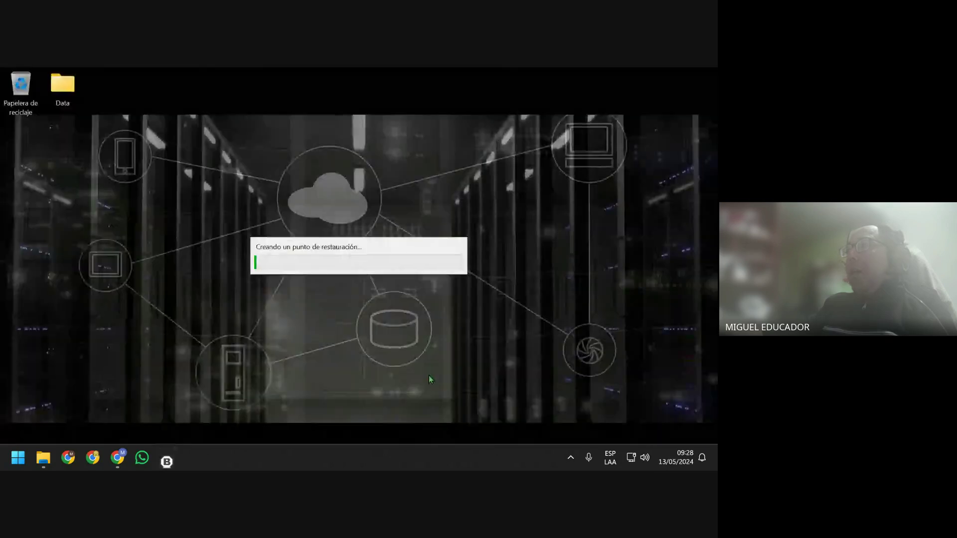
Refresh the desktop three times while the system restore point is created
{"action": "right_click", "coordinate": [274, 214]}
{"action": "left_click", "coordinate": [265, 236]}
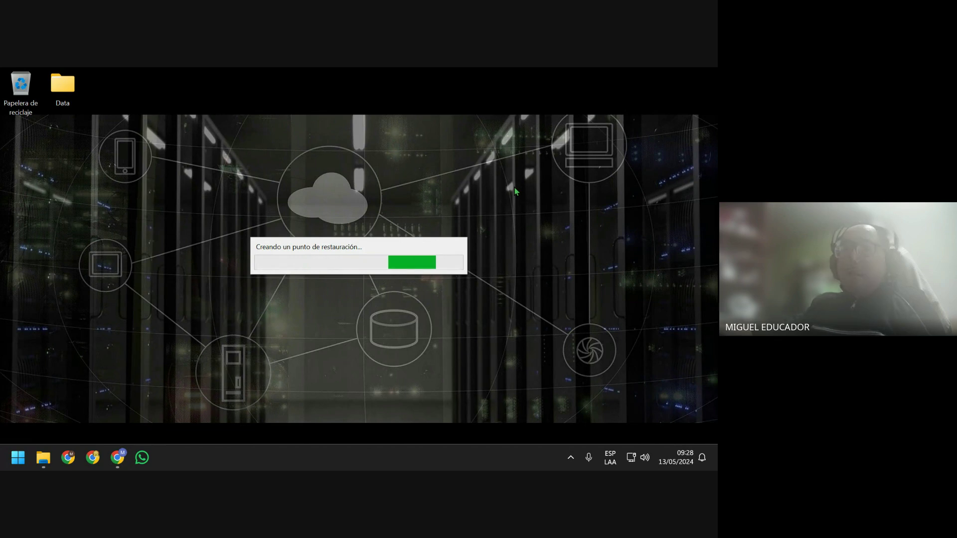
{"action": "right_click", "coordinate": [576, 185]}
{"action": "left_click", "coordinate": [494, 217]}
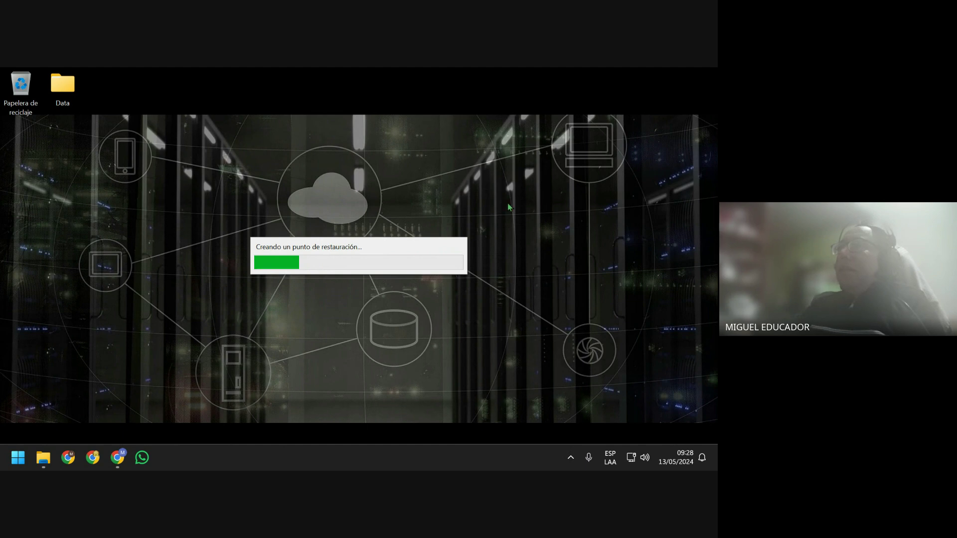
{"action": "right_click", "coordinate": [558, 148]}
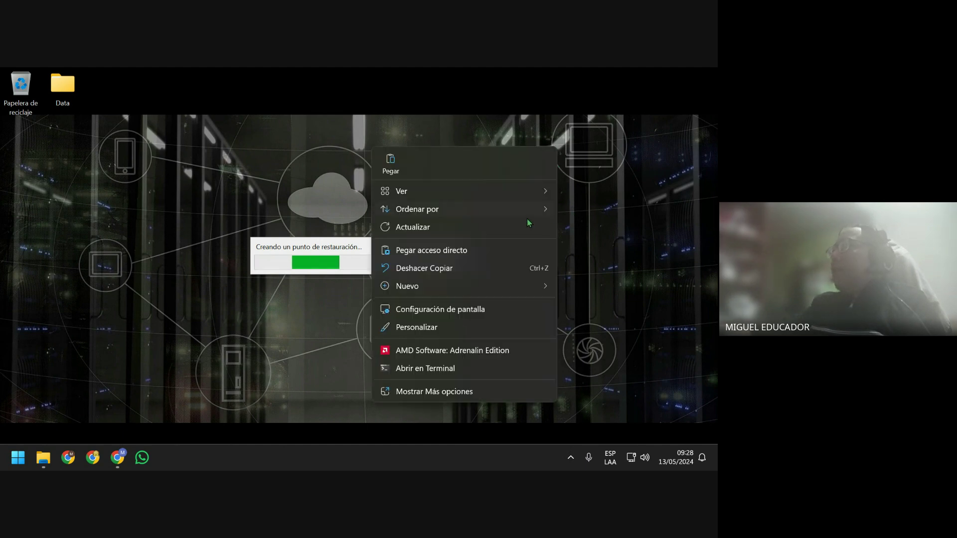
{"action": "left_click", "coordinate": [514, 233]}
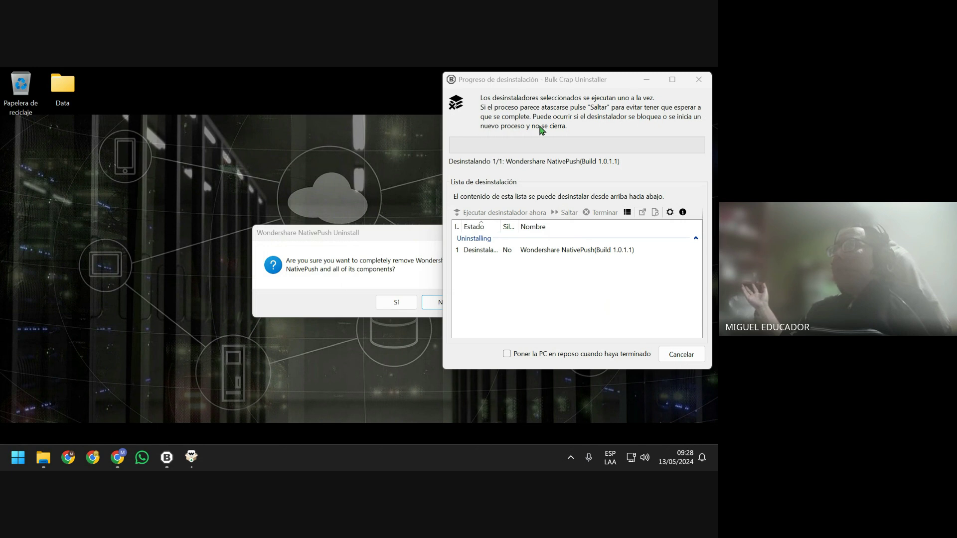
Confirm complete removal of Wondershare NativePush and acknowledge the success message
{"action": "left_click", "coordinate": [396, 302]}
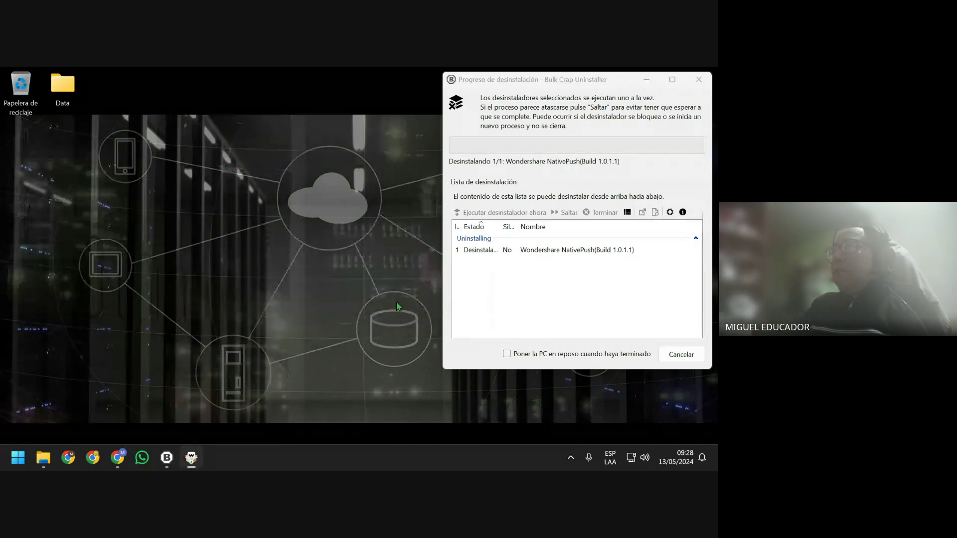
{"action": "right_click", "coordinate": [280, 244]}
{"action": "left_click", "coordinate": [286, 232]}
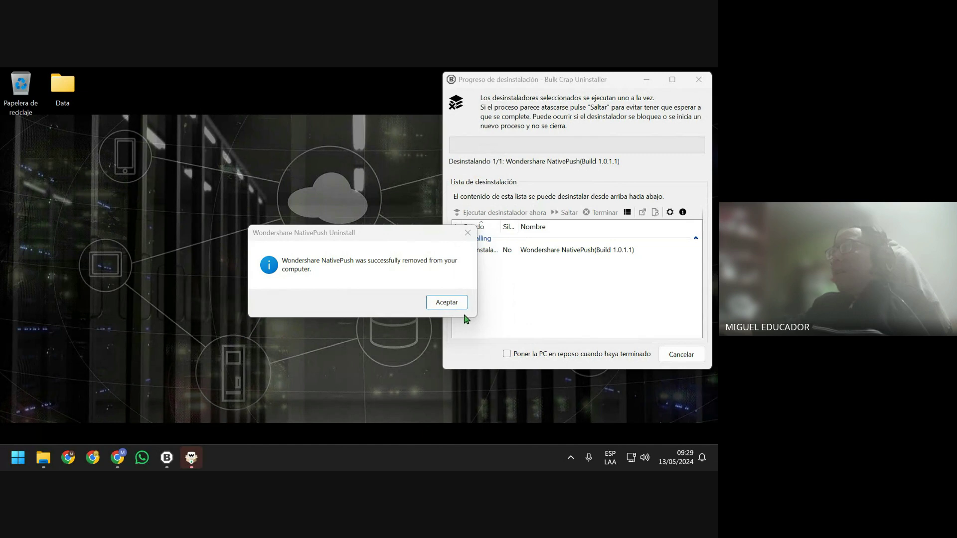
{"action": "left_click", "coordinate": [457, 304]}
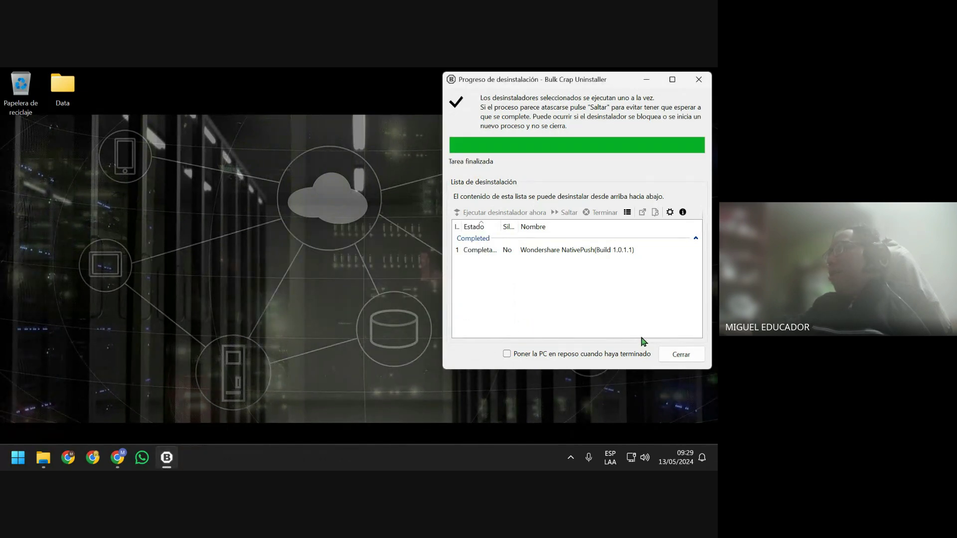
Close the finished uninstall task to start the leftover scan, refreshing the desktop
{"action": "left_click", "coordinate": [685, 355]}
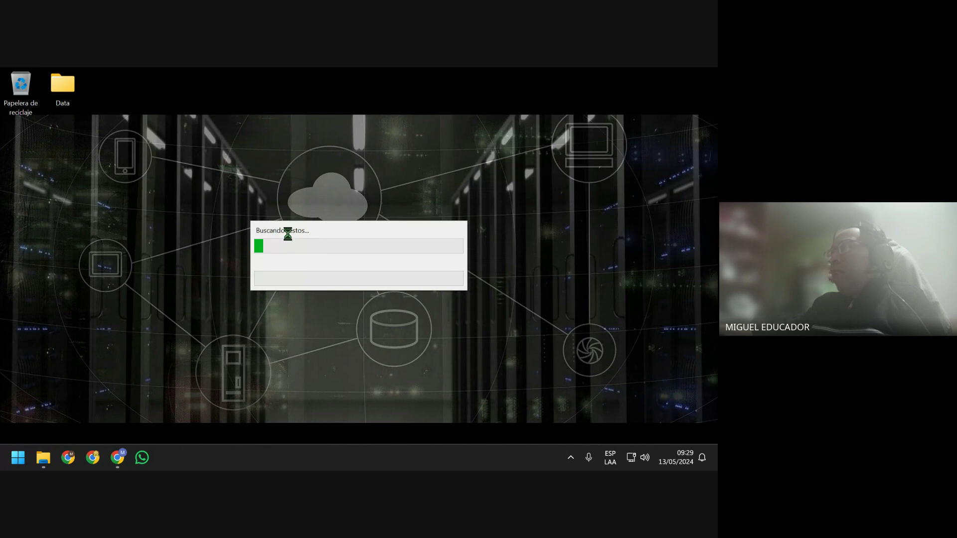
{"action": "right_click", "coordinate": [411, 195]}
{"action": "mouse_move", "coordinate": [466, 191]}
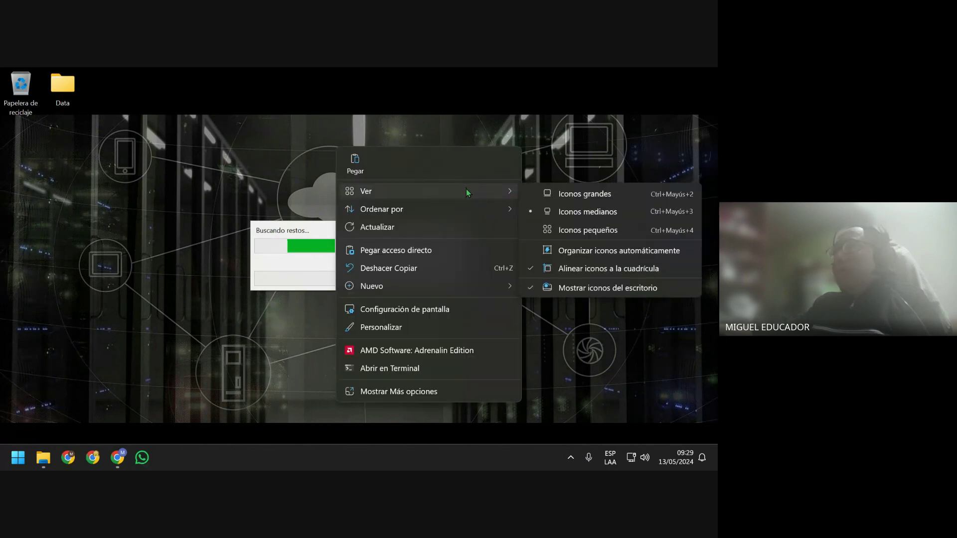
{"action": "left_click", "coordinate": [442, 227]}
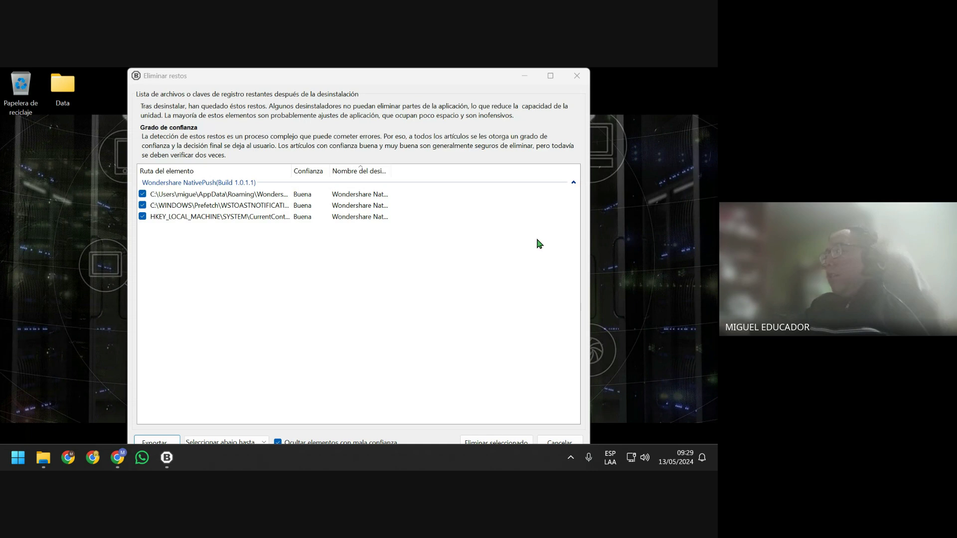
Delete the three checked NativePush leftovers, then refresh the desktop a few times
{"action": "left_click", "coordinate": [495, 442]}
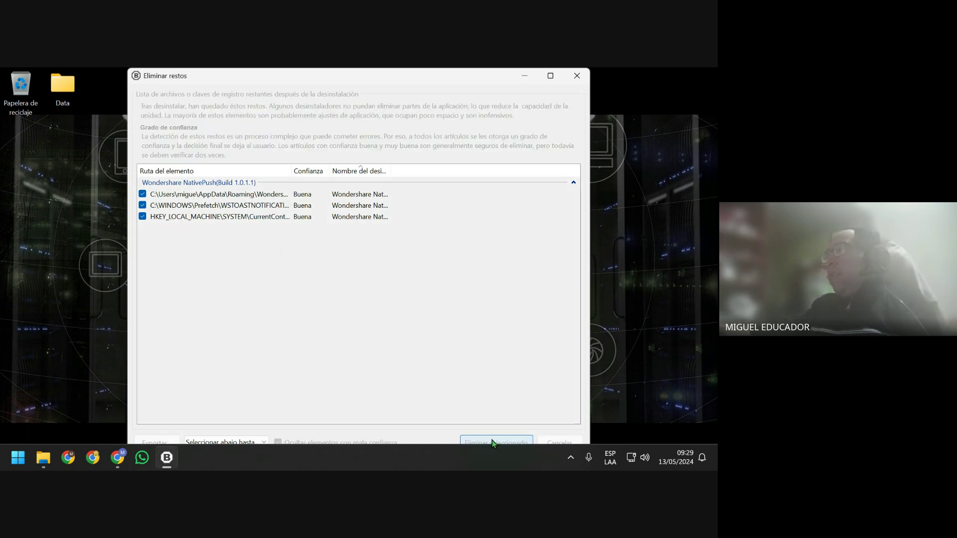
{"action": "right_click", "coordinate": [630, 257]}
{"action": "left_click", "coordinate": [566, 226]}
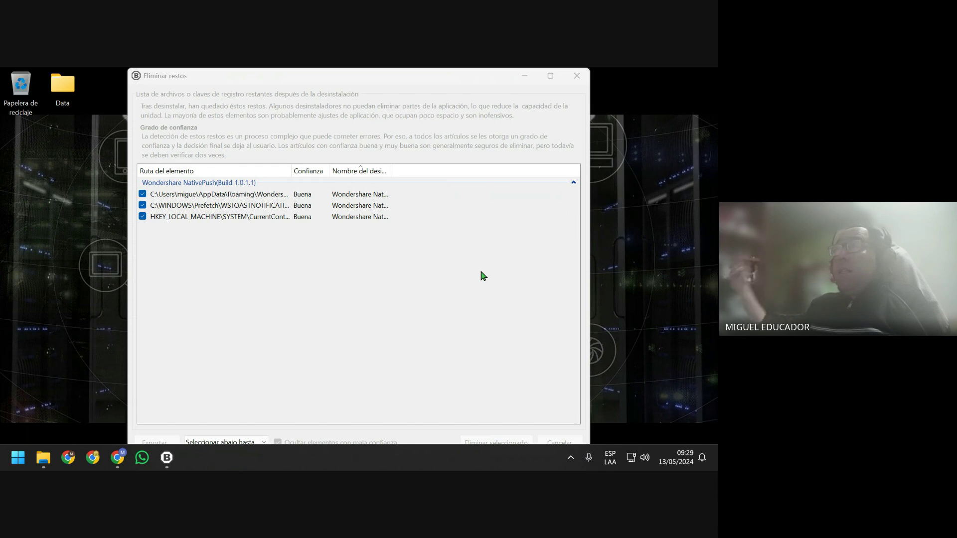
{"action": "right_click", "coordinate": [618, 196]}
{"action": "left_click", "coordinate": [557, 219]}
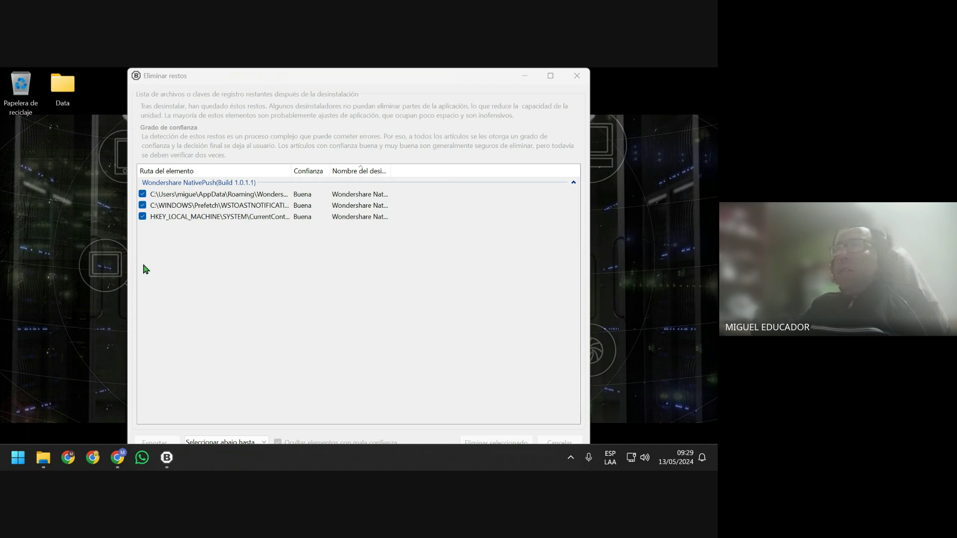
{"action": "right_click", "coordinate": [115, 269]}
{"action": "left_click", "coordinate": [100, 232]}
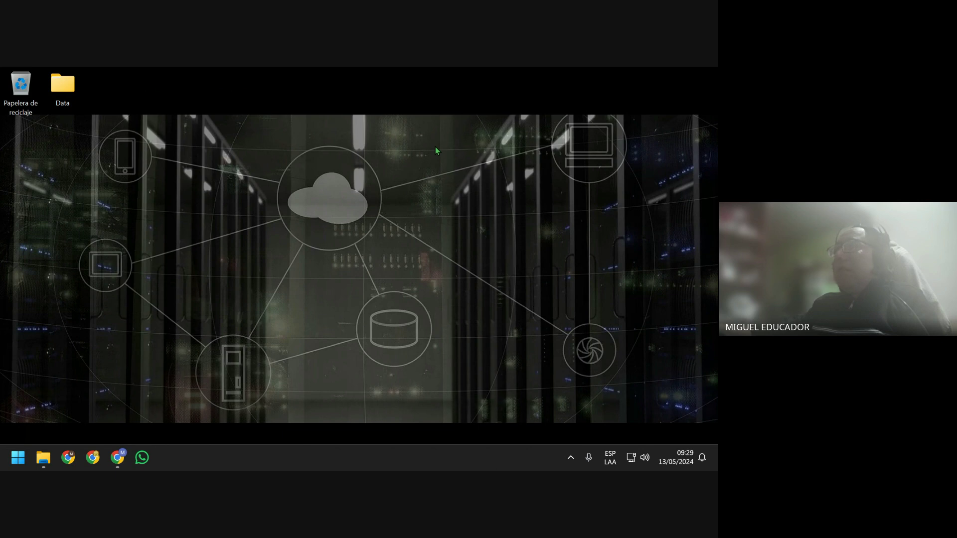
Refresh the desktop twice with Actualizar, briefly opening and closing the hidden tray icons in between
{"action": "right_click", "coordinate": [470, 189]}
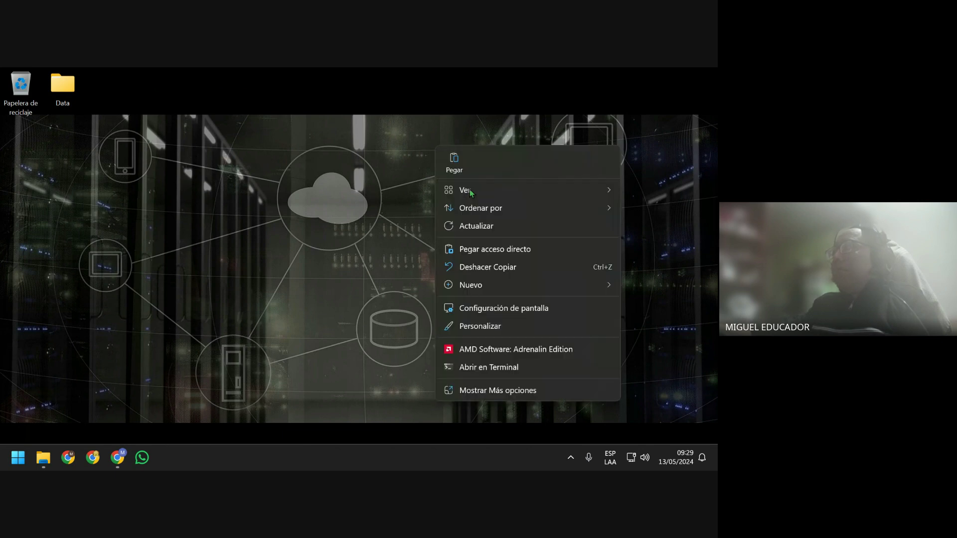
{"action": "left_click", "coordinate": [478, 225]}
{"action": "left_click", "coordinate": [570, 457]}
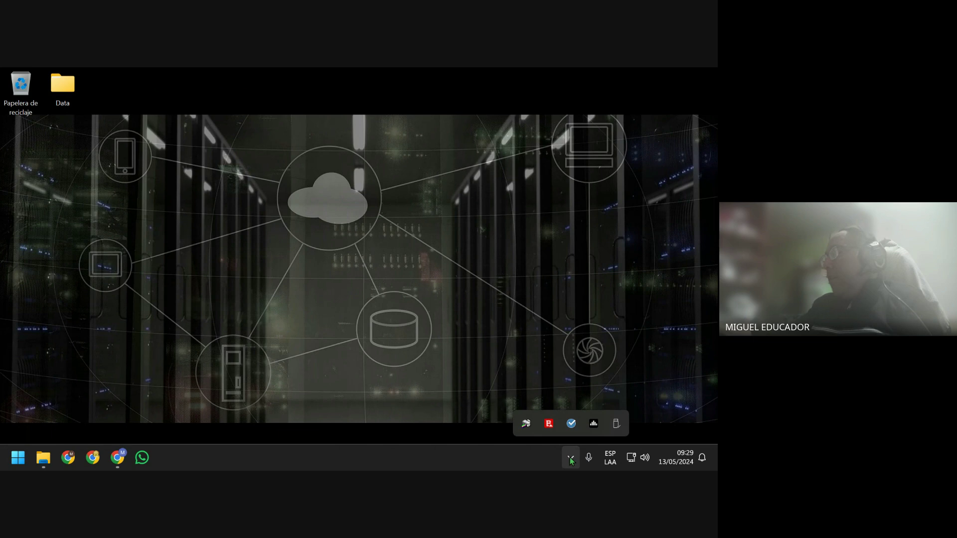
{"action": "left_click", "coordinate": [571, 458]}
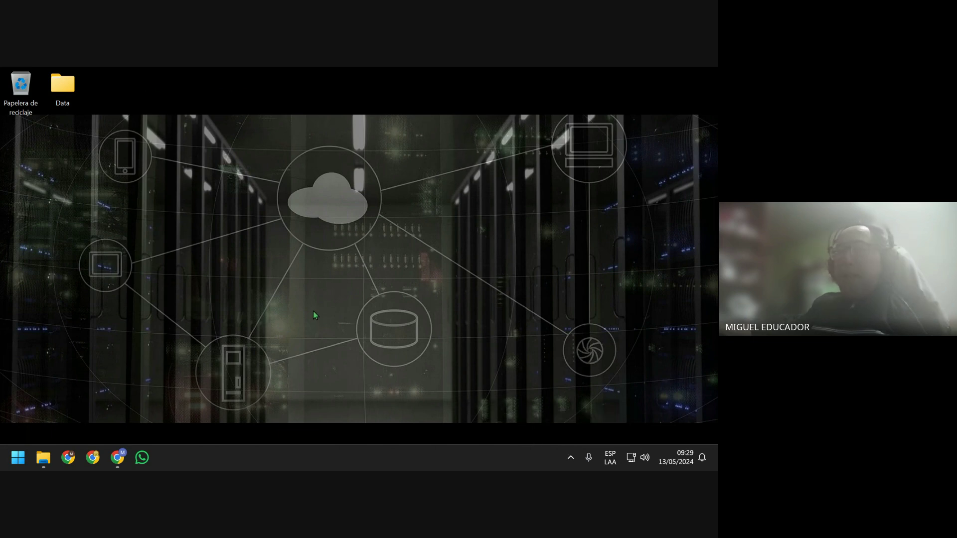
{"action": "right_click", "coordinate": [378, 244]}
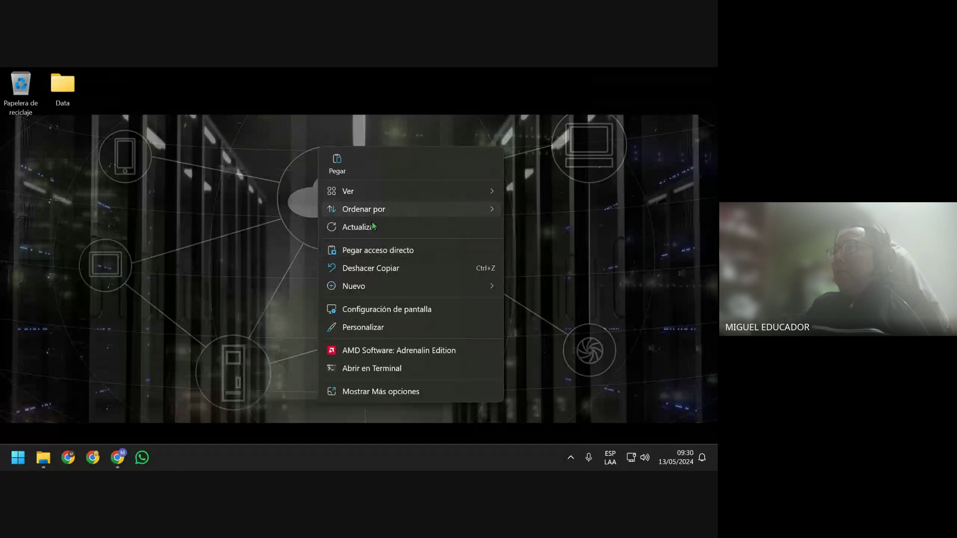
{"action": "left_click", "coordinate": [373, 227]}
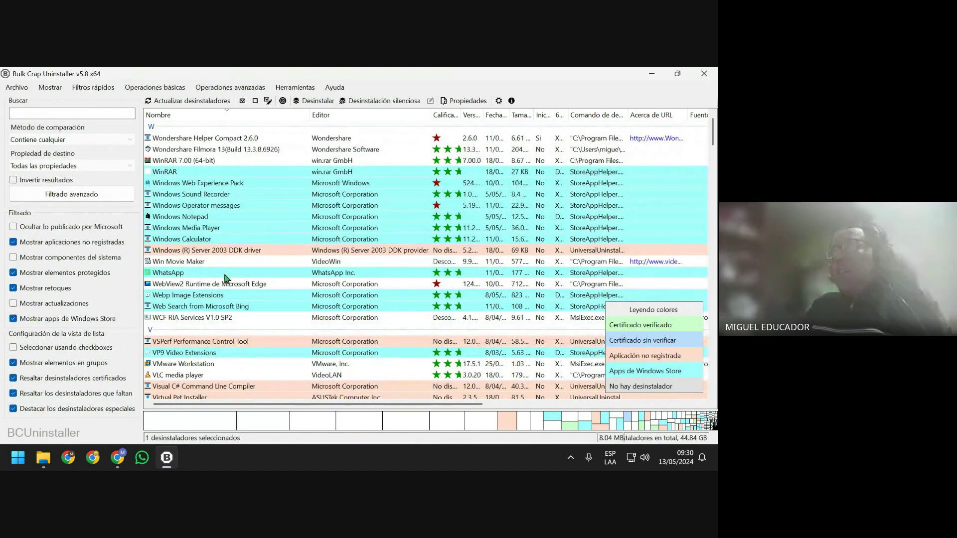
Start uninstalling Wondershare Helper Compact 2.6.0, ending the blocking WSHelper process and continuing through the wizard
{"action": "left_click", "coordinate": [244, 142]}
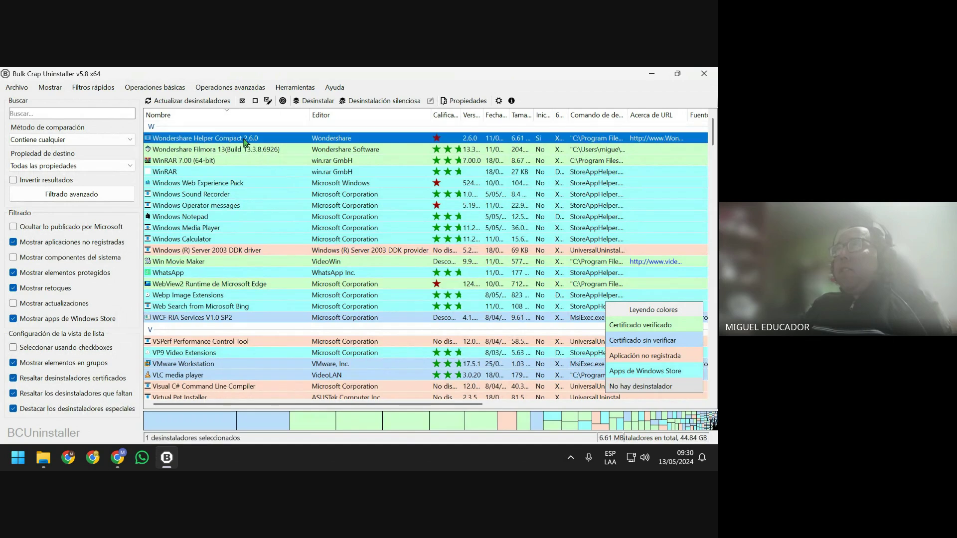
{"action": "right_click", "coordinate": [244, 142]}
{"action": "left_click", "coordinate": [357, 212]}
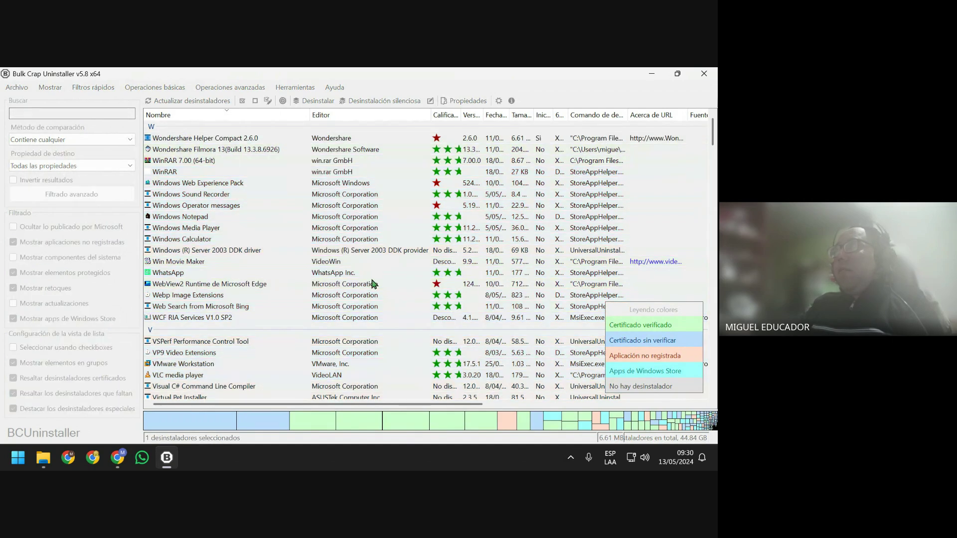
{"action": "left_click", "coordinate": [473, 414]}
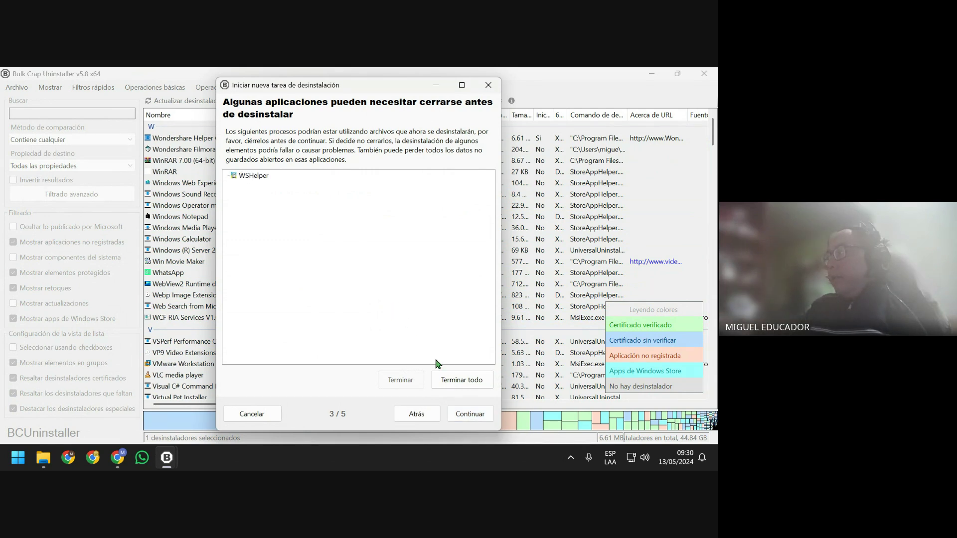
{"action": "left_click", "coordinate": [458, 380]}
{"action": "left_click", "coordinate": [385, 299]}
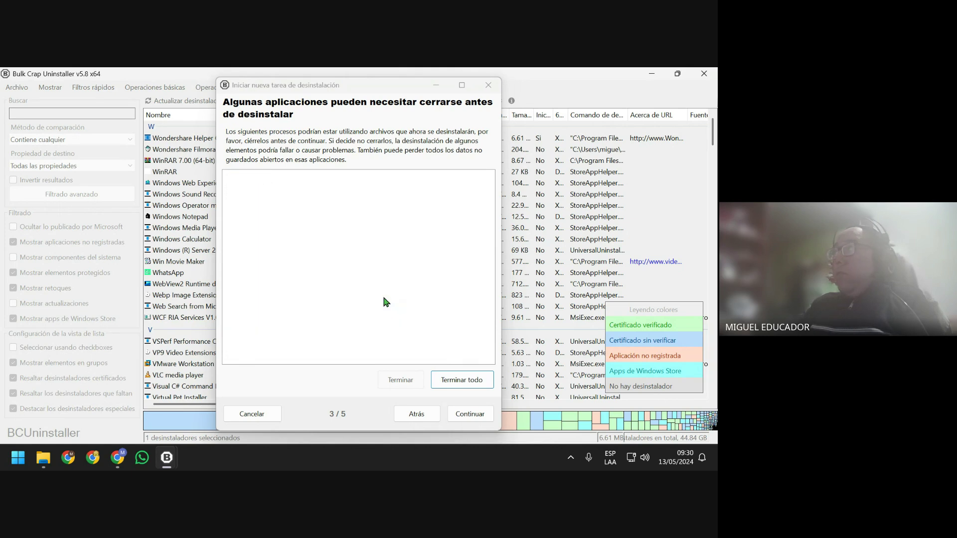
{"action": "left_click", "coordinate": [469, 413]}
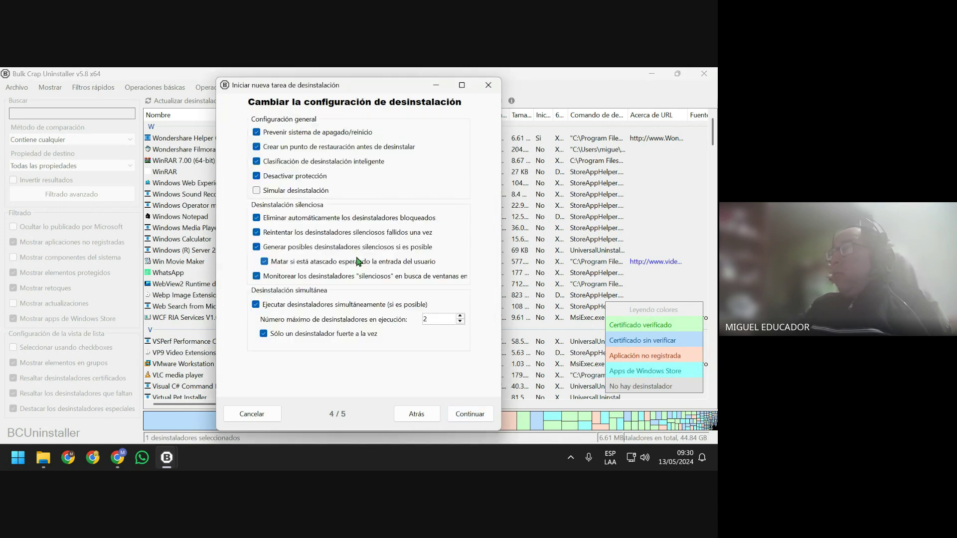
{"action": "left_click", "coordinate": [486, 416]}
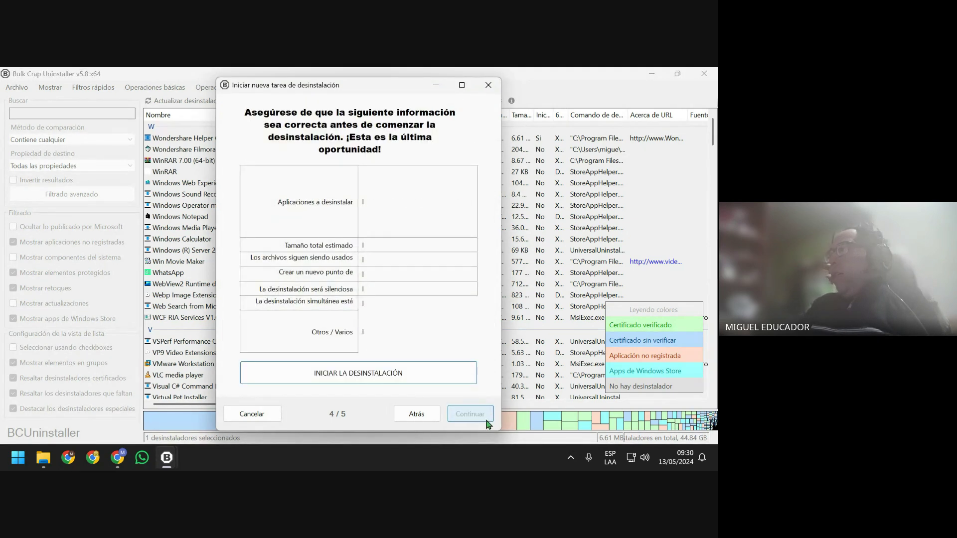
{"action": "left_click", "coordinate": [422, 376]}
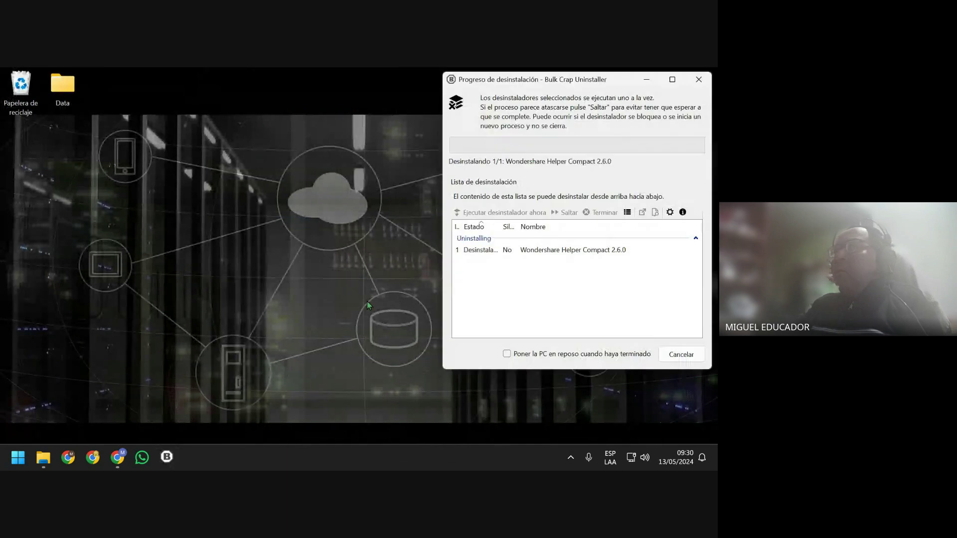
Confirm the Helper Compact removal, acknowledge its success, start the leftover scan, and return to the browser
{"action": "right_click", "coordinate": [403, 294]}
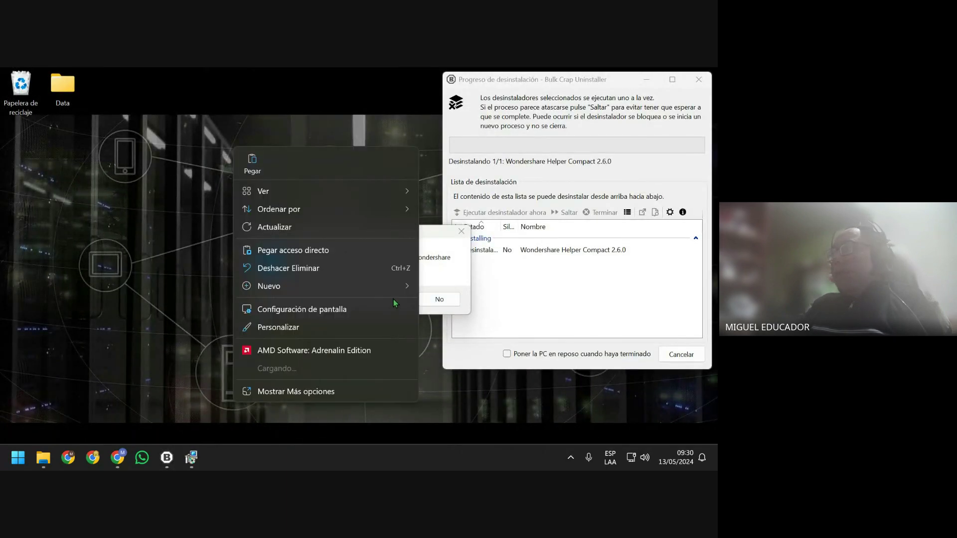
{"action": "left_click", "coordinate": [433, 276]}
{"action": "left_click", "coordinate": [394, 299]}
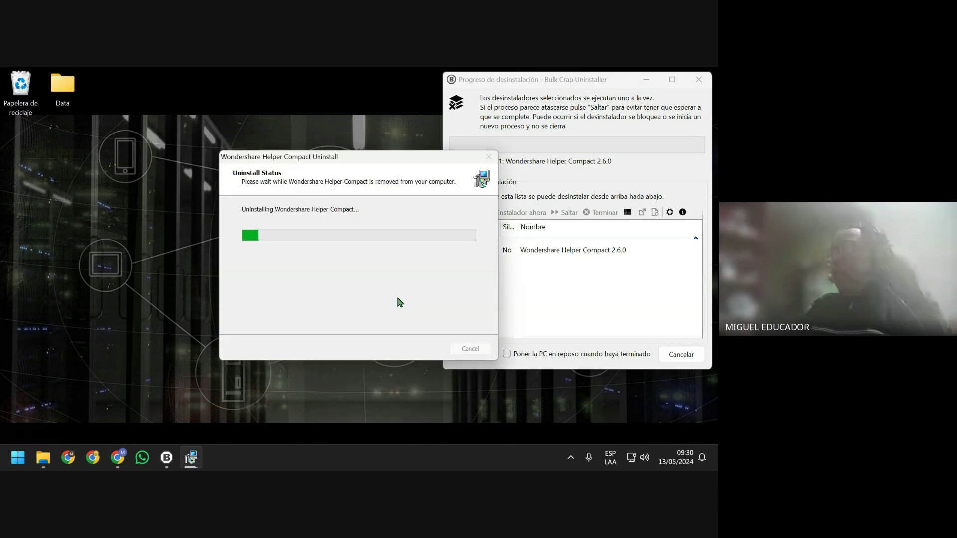
{"action": "right_click", "coordinate": [103, 205]}
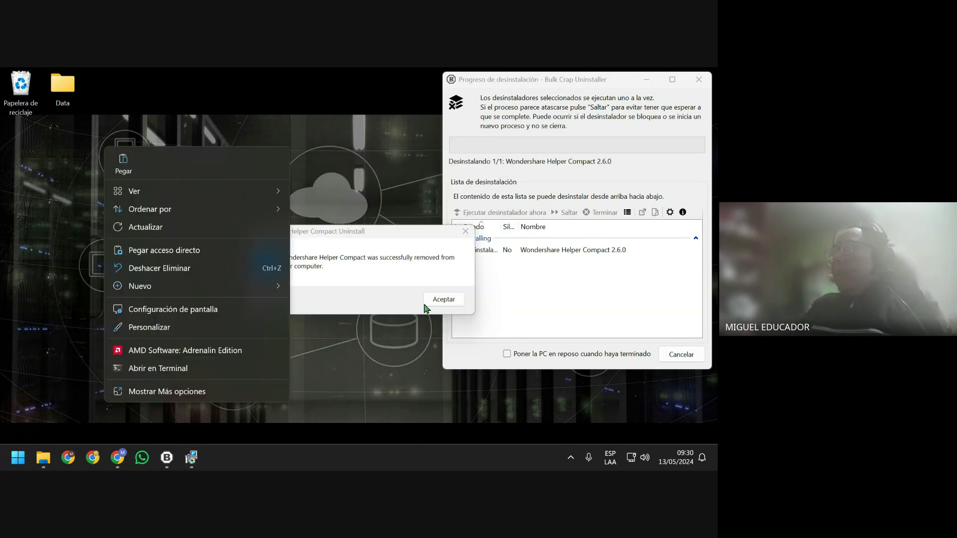
{"action": "left_click", "coordinate": [429, 303]}
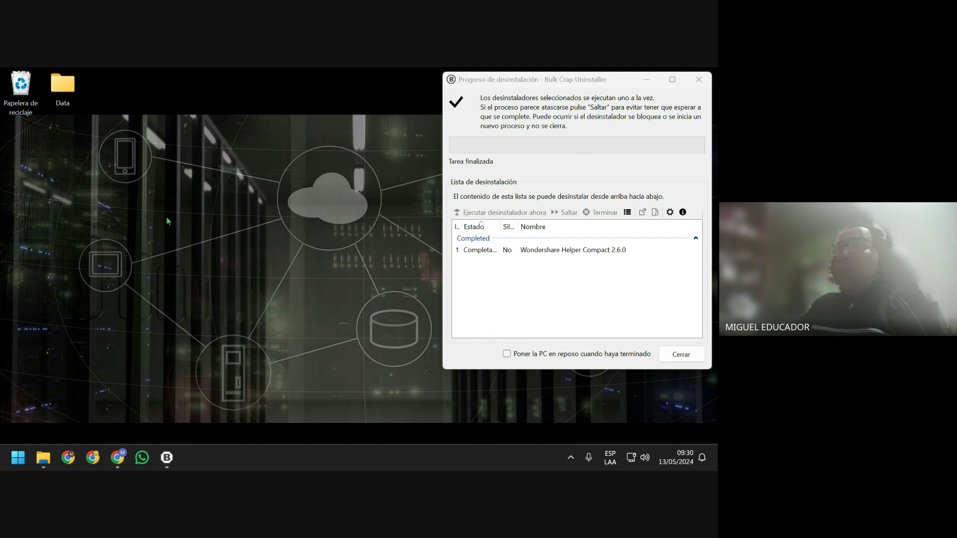
{"action": "left_click", "coordinate": [694, 358]}
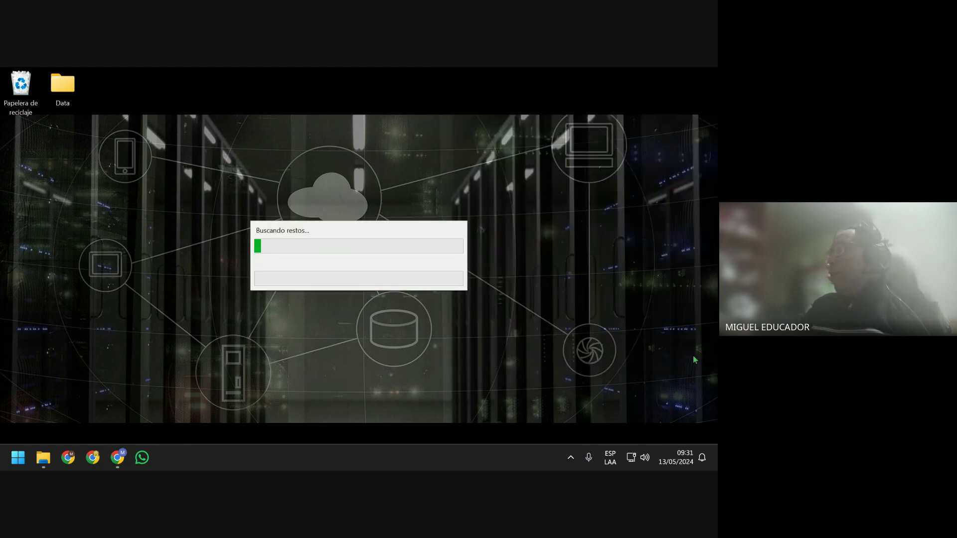
{"action": "mouse_move", "coordinate": [117, 457]}
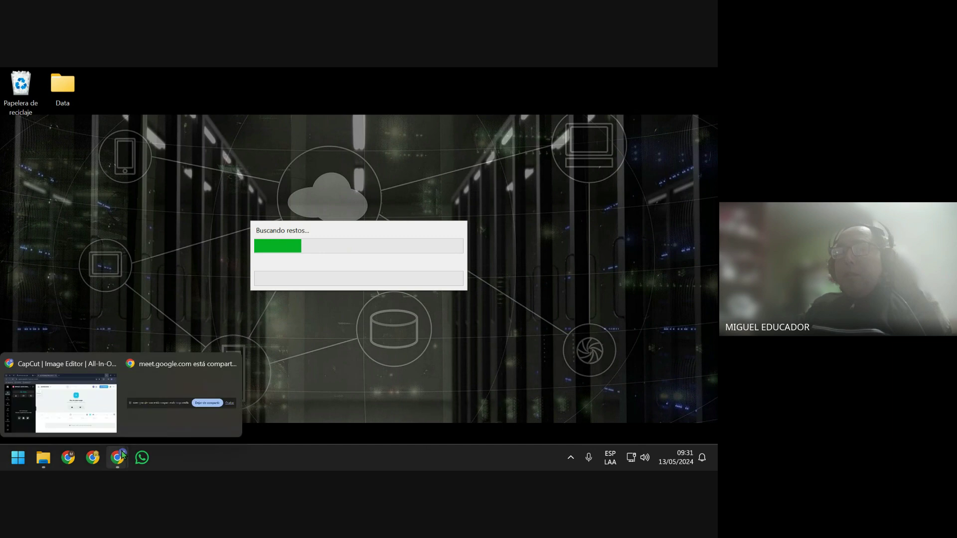
{"action": "left_click", "coordinate": [95, 369]}
In the Meet call, toggle the People list, unpin the presenter's tile, then go to the CapCut tab
{"action": "left_click", "coordinate": [120, 79]}
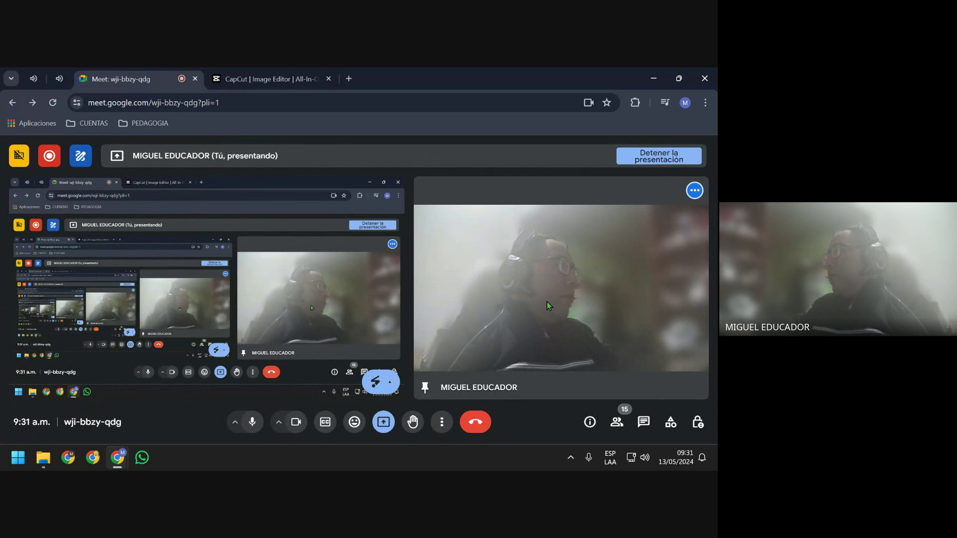
{"action": "left_click", "coordinate": [617, 422]}
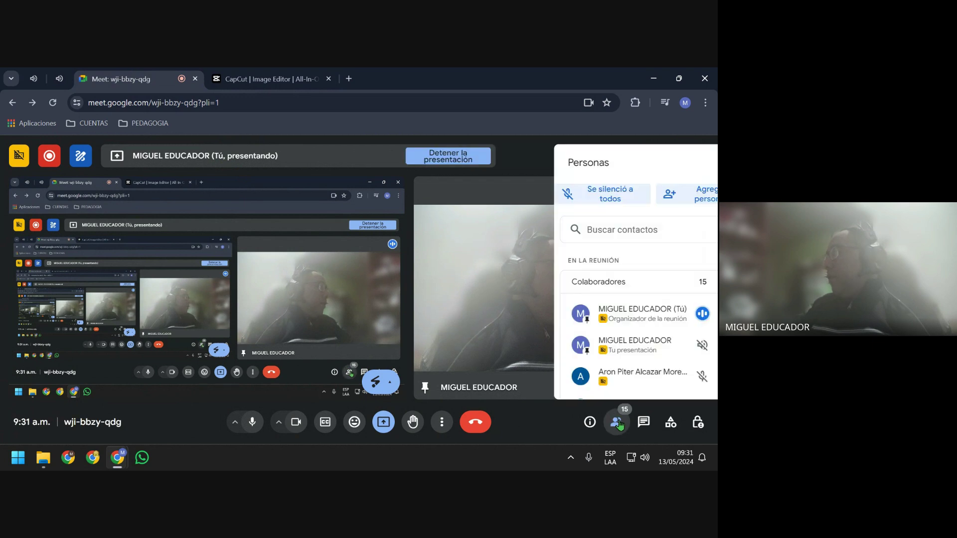
{"action": "left_click", "coordinate": [617, 422]}
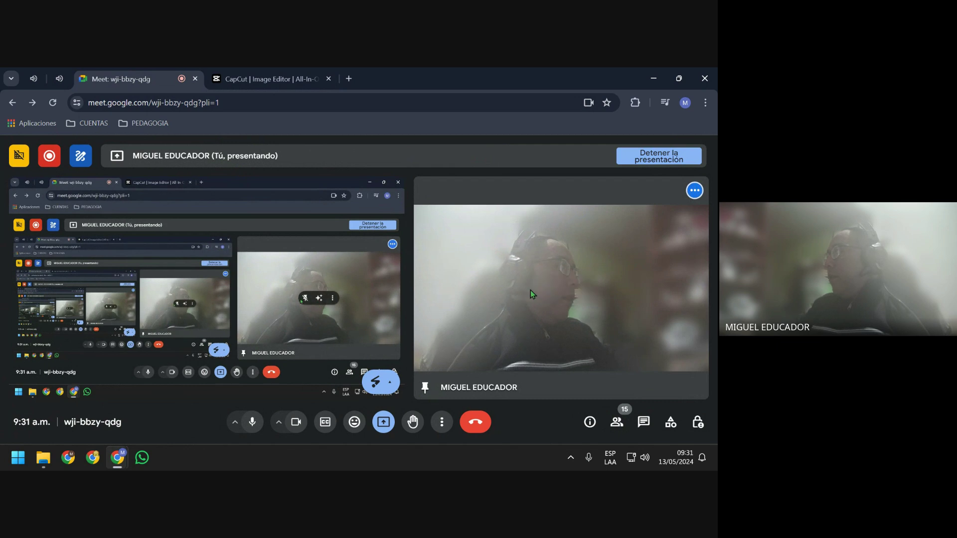
{"action": "left_click", "coordinate": [536, 294]}
{"action": "left_click", "coordinate": [536, 289]}
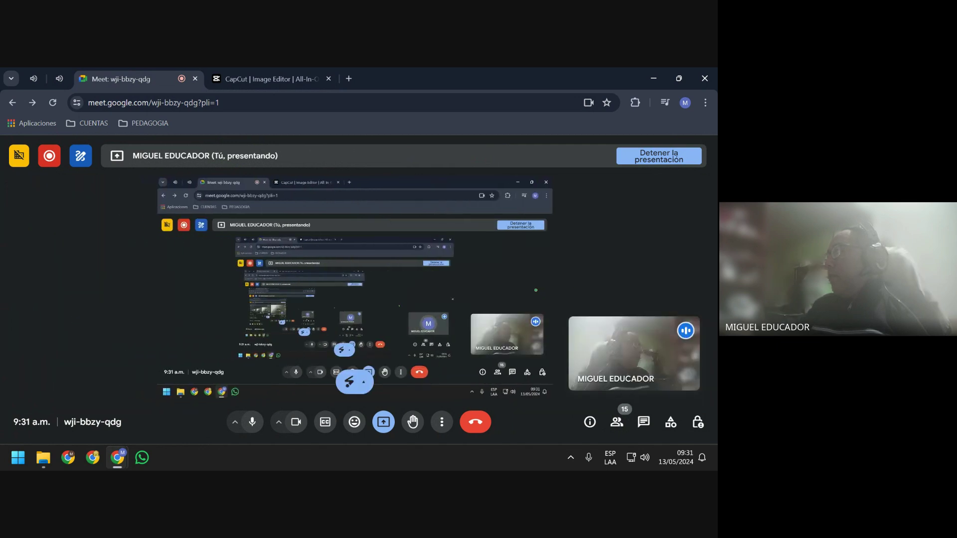
{"action": "left_click", "coordinate": [265, 73]}
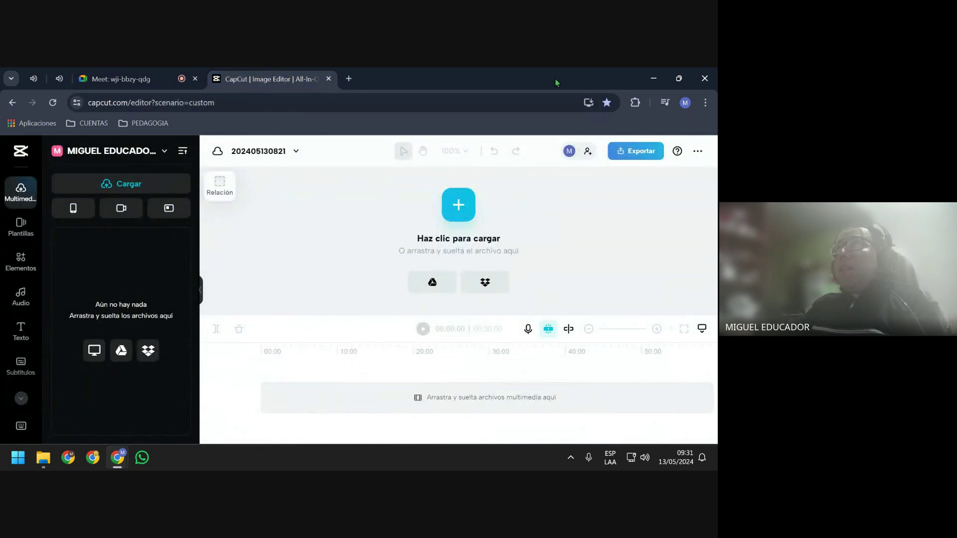
Delete all checked Helper Compact leftovers with Eliminar seleccionado, confirm with Sí, then refresh the desktop
{"action": "left_click", "coordinate": [653, 78]}
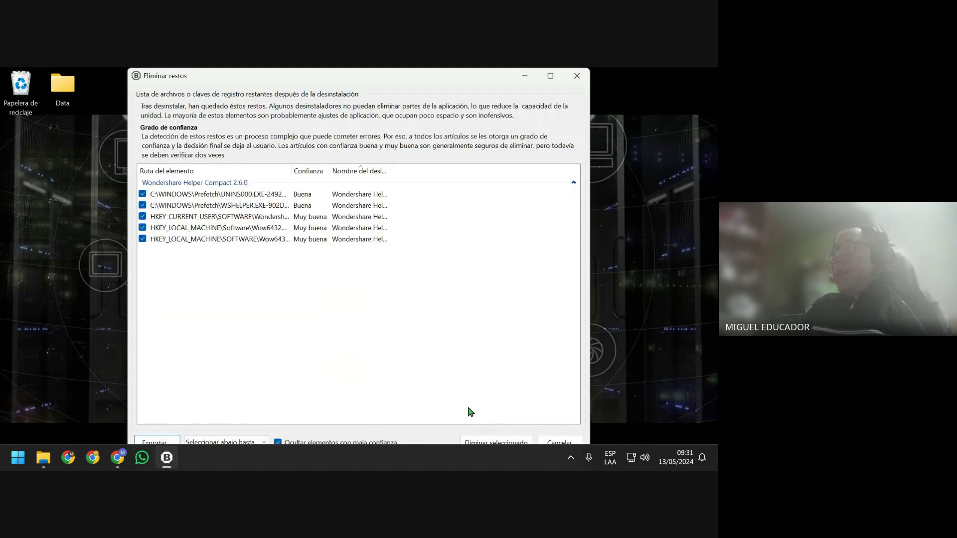
{"action": "left_click", "coordinate": [485, 442]}
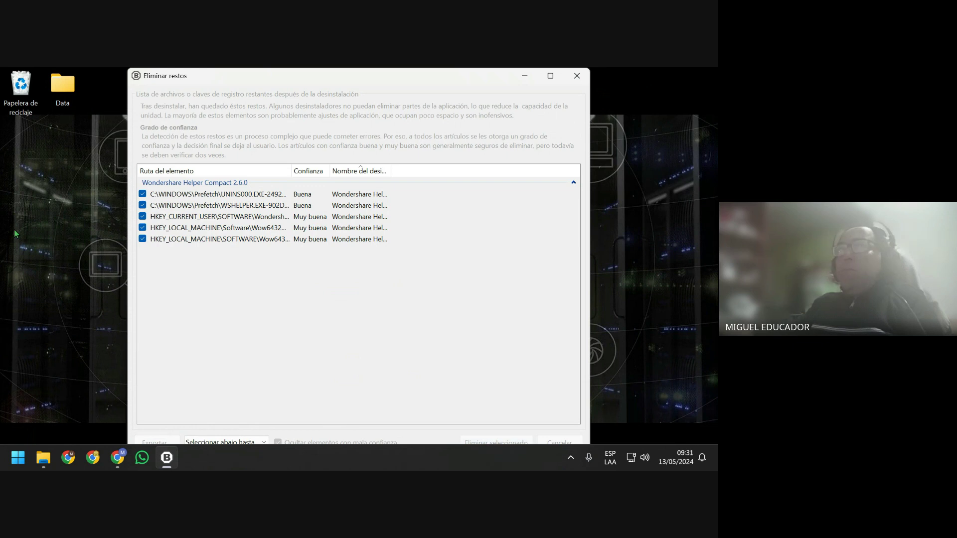
{"action": "right_click", "coordinate": [15, 146]}
{"action": "left_click", "coordinate": [23, 86]}
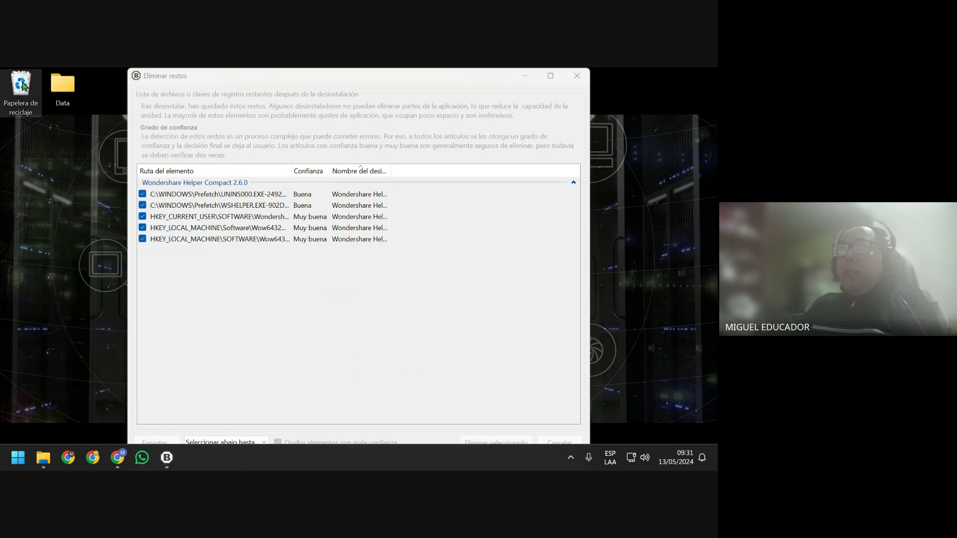
{"action": "right_click", "coordinate": [23, 86]}
{"action": "left_click", "coordinate": [90, 145]}
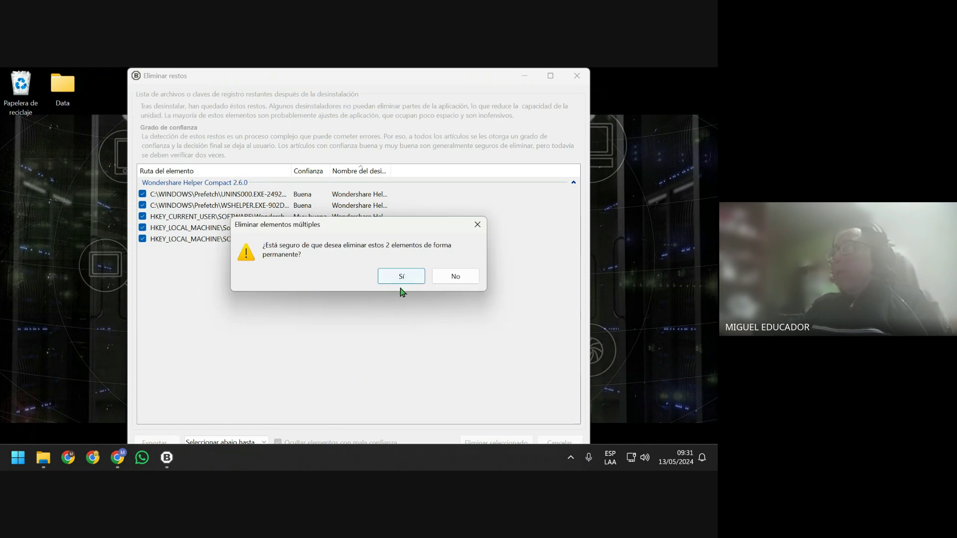
{"action": "left_click", "coordinate": [400, 276]}
{"action": "right_click", "coordinate": [91, 195]}
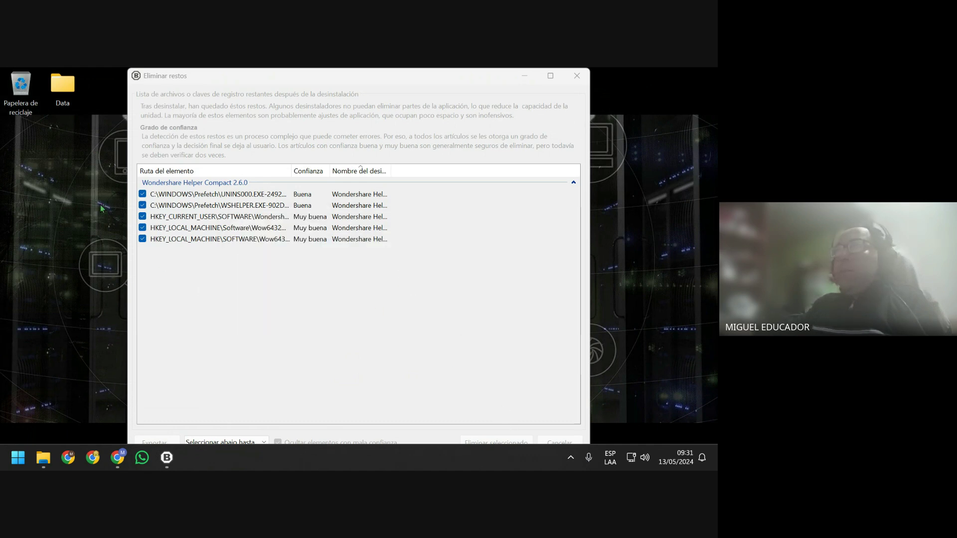
{"action": "left_click", "coordinate": [175, 86]}
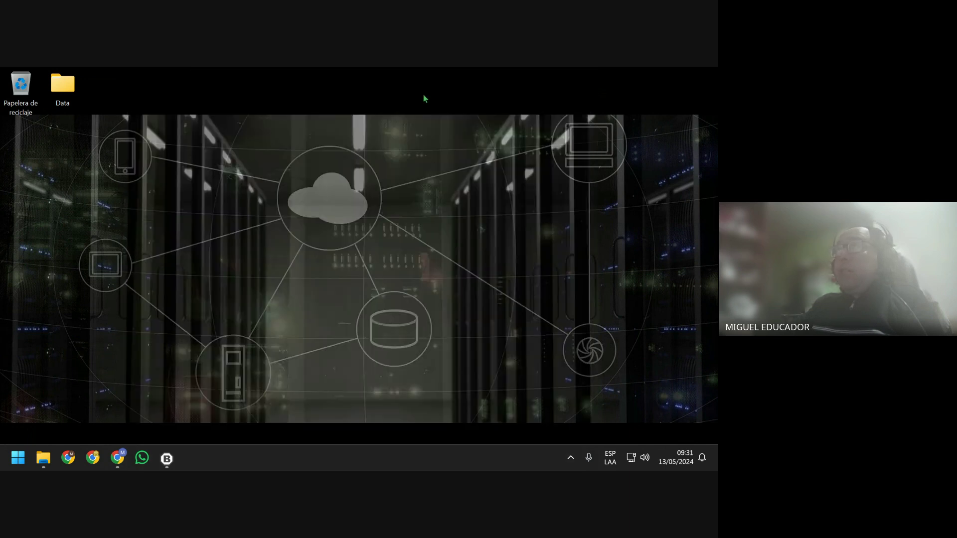
Refresh the desktop twice and box-select an empty area while Bulk Crap Uninstaller reloads its program list
{"action": "right_click", "coordinate": [159, 244]}
{"action": "left_click", "coordinate": [139, 249]}
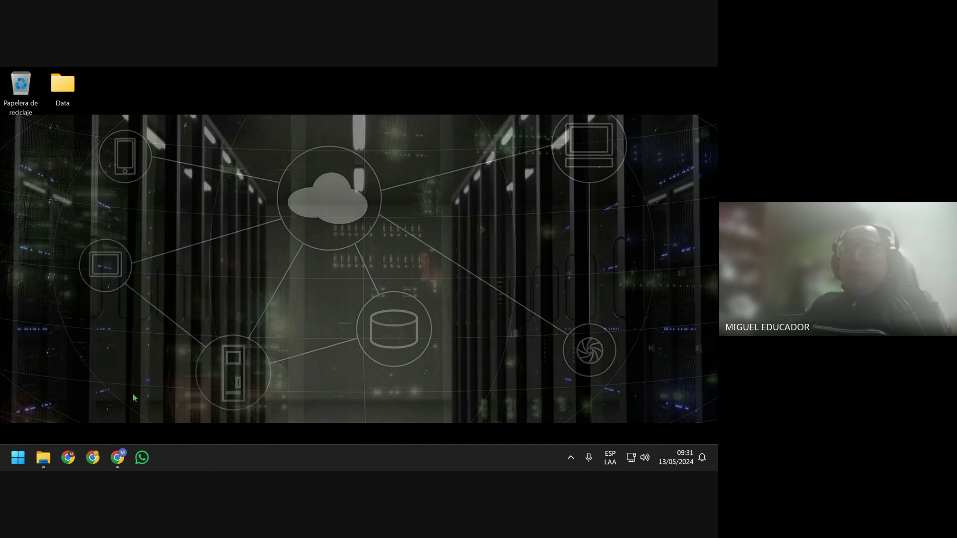
{"action": "right_click", "coordinate": [462, 149]}
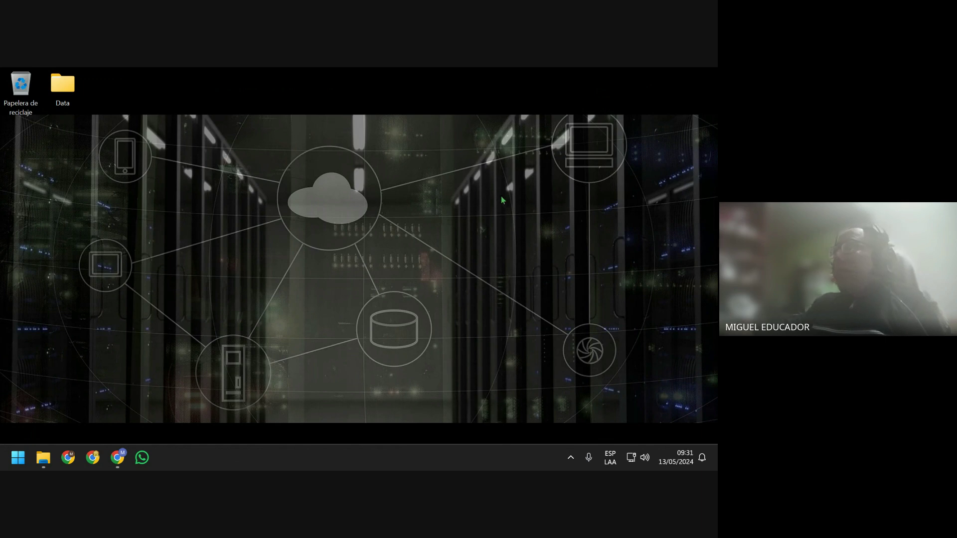
{"action": "left_click", "coordinate": [498, 231]}
{"action": "left_click_drag", "start_coordinate": [156, 116], "coordinate": [526, 297]}
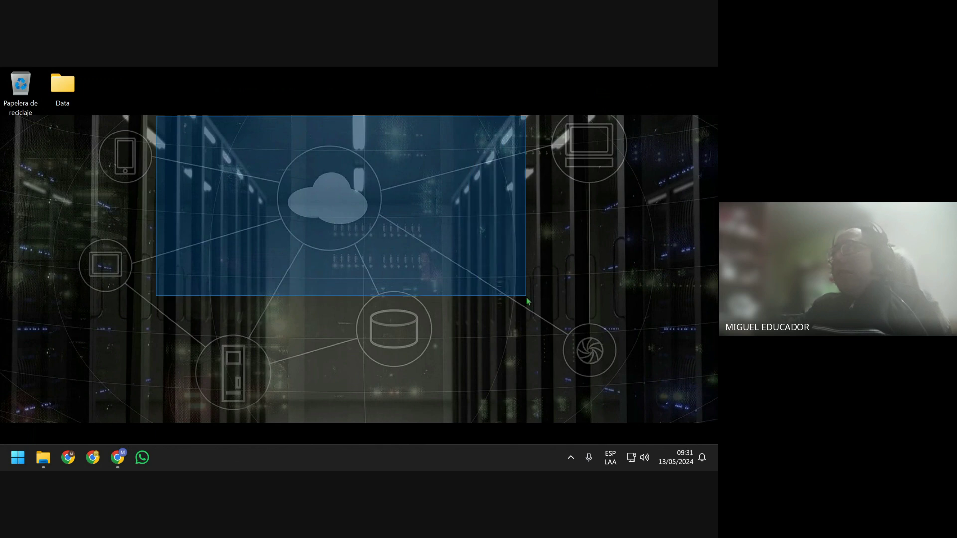
{"action": "left_click_drag", "start_coordinate": [526, 297], "coordinate": [540, 294]}
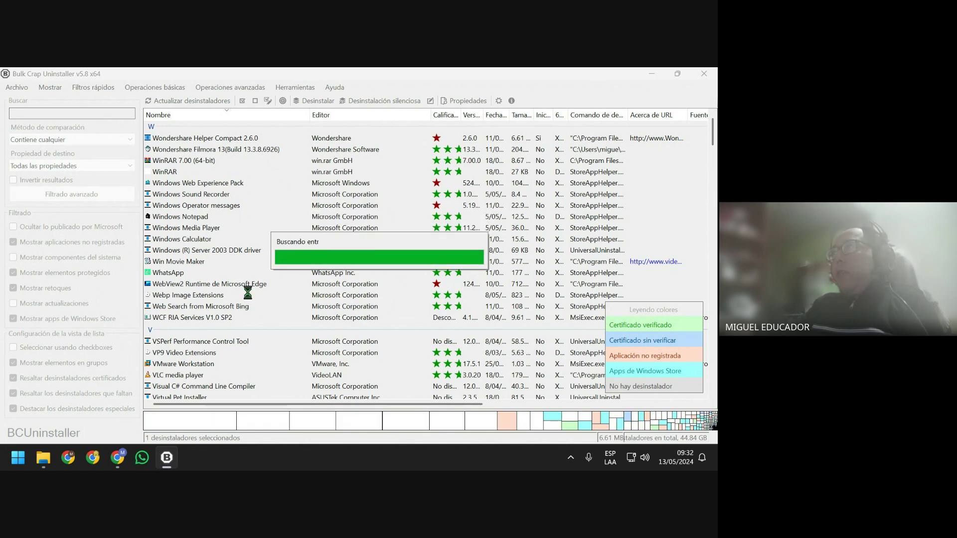
Uninstall Wondershare Filmora 13 via right-click Desinstalar, continuing past the safety and running-apps checks to launch the task
{"action": "left_click", "coordinate": [253, 140]}
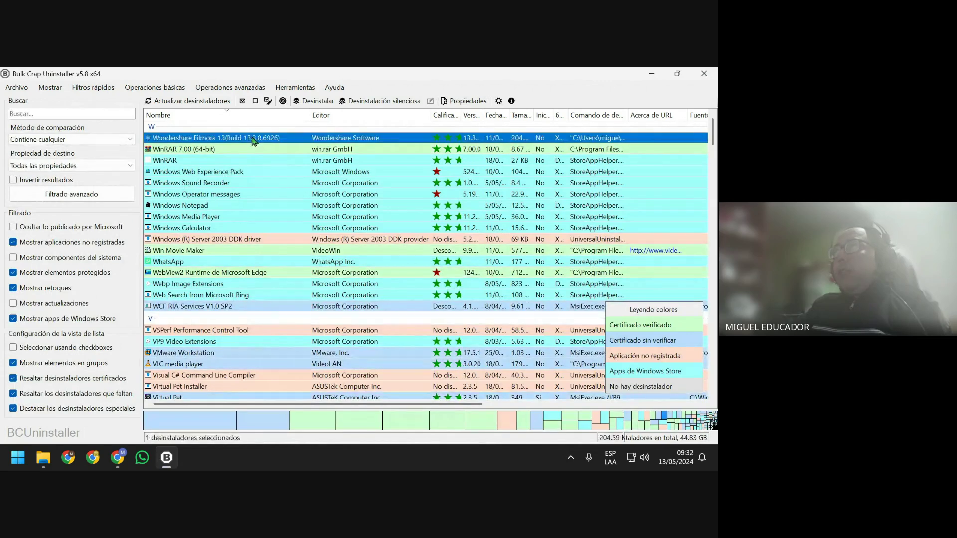
{"action": "right_click", "coordinate": [250, 143]}
{"action": "left_click", "coordinate": [269, 146]}
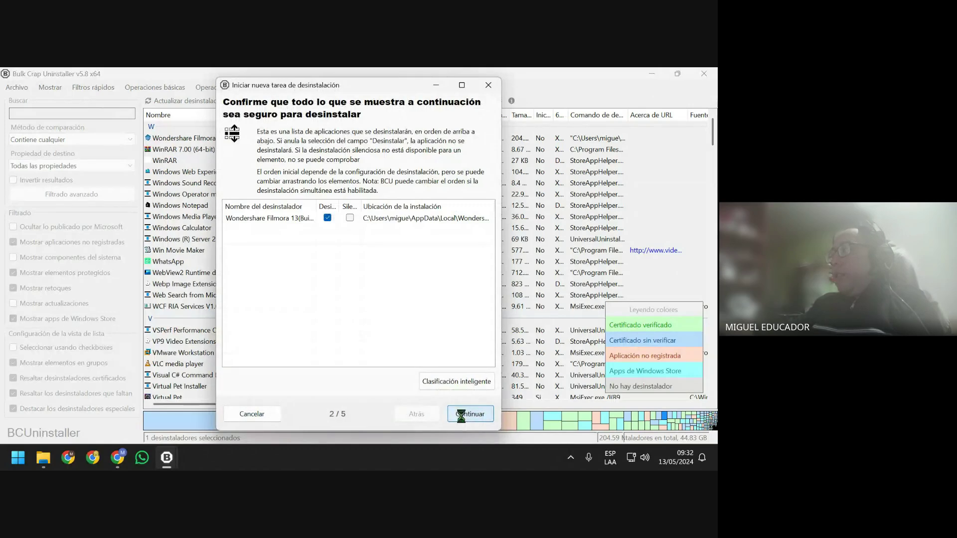
{"action": "left_click", "coordinate": [461, 414]}
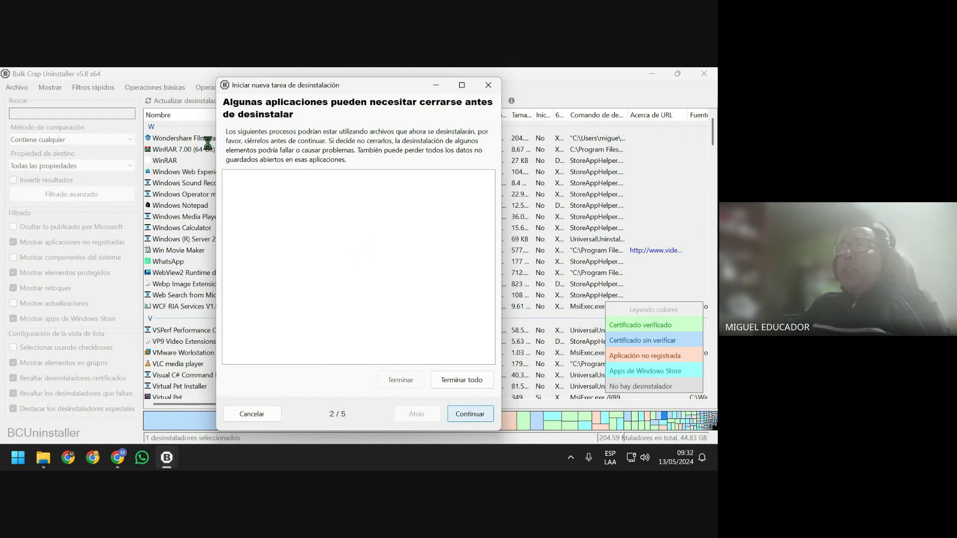
{"action": "left_click", "coordinate": [471, 417]}
{"action": "left_click", "coordinate": [416, 377]}
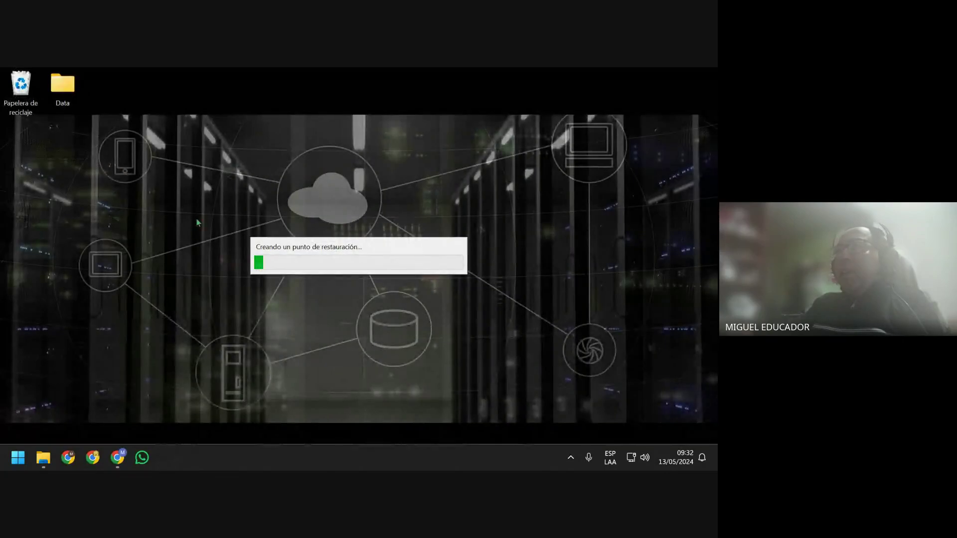
Empty the Recycle Bin with Vaciar Papelera and confirm the permanent deletion with Sí
{"action": "right_click", "coordinate": [88, 156]}
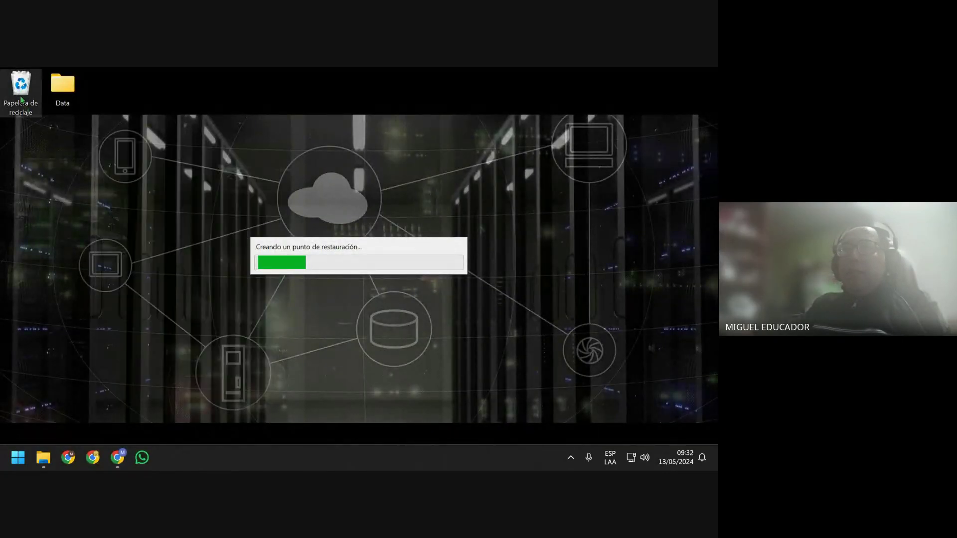
{"action": "right_click", "coordinate": [21, 95]}
{"action": "left_click", "coordinate": [101, 157]}
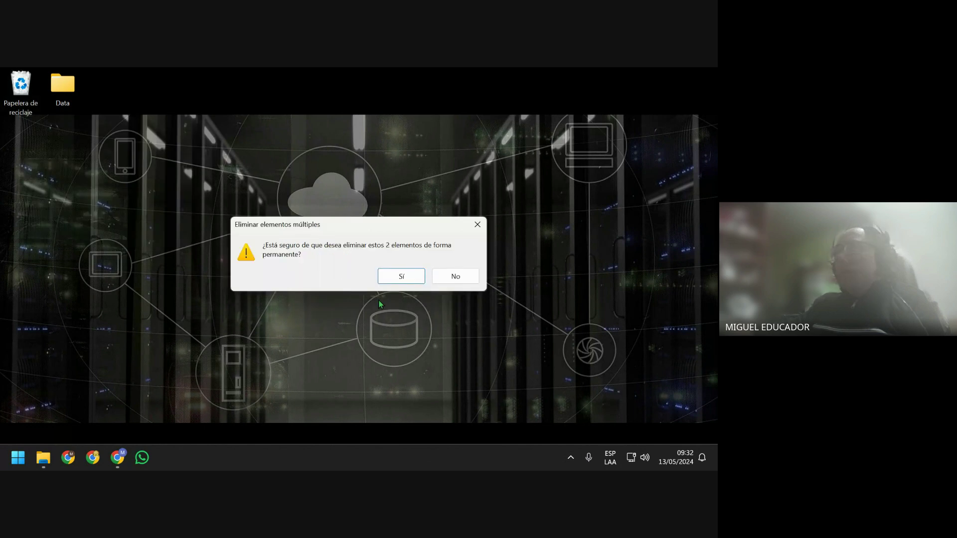
{"action": "left_click", "coordinate": [400, 277]}
Refresh the desktop five times with Actualizar while the restore point is being created
{"action": "right_click", "coordinate": [119, 169]}
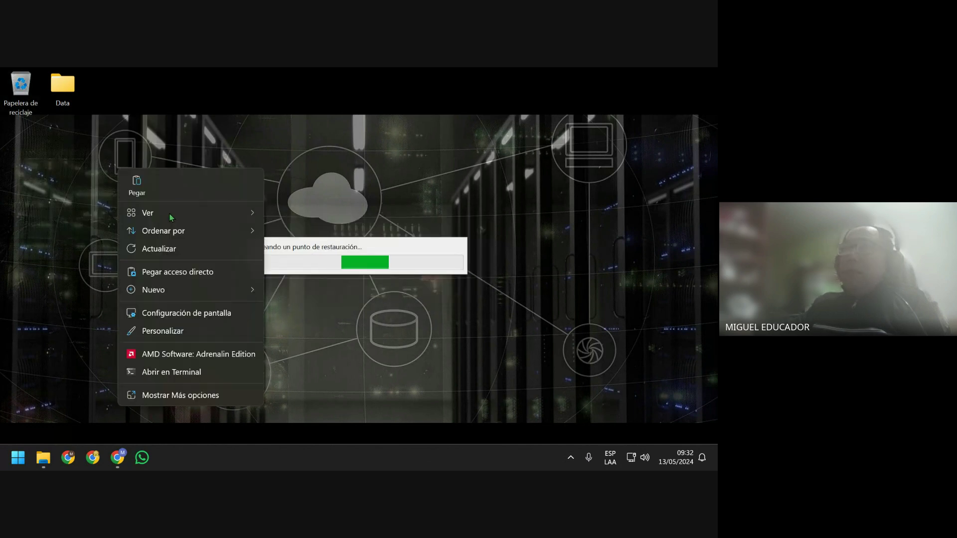
{"action": "left_click", "coordinate": [178, 253]}
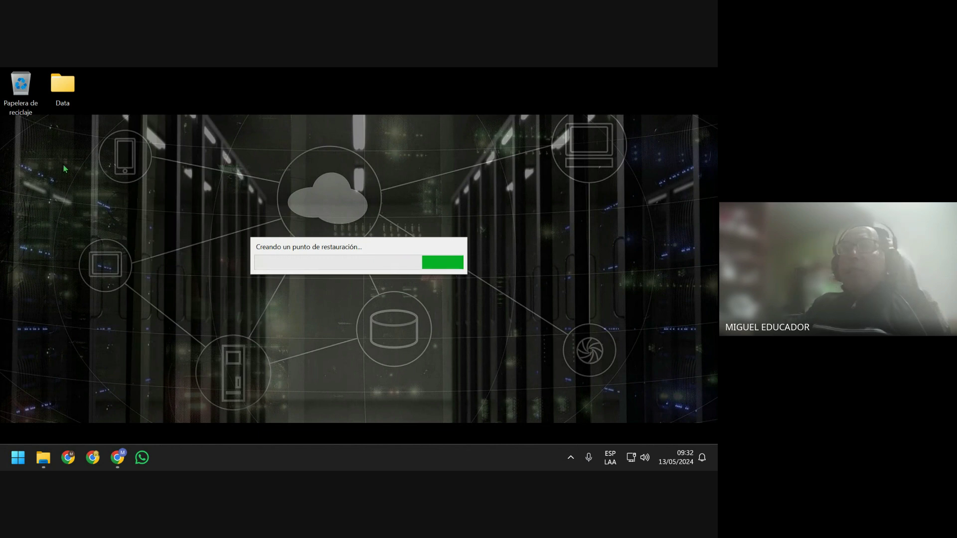
{"action": "right_click", "coordinate": [86, 204]}
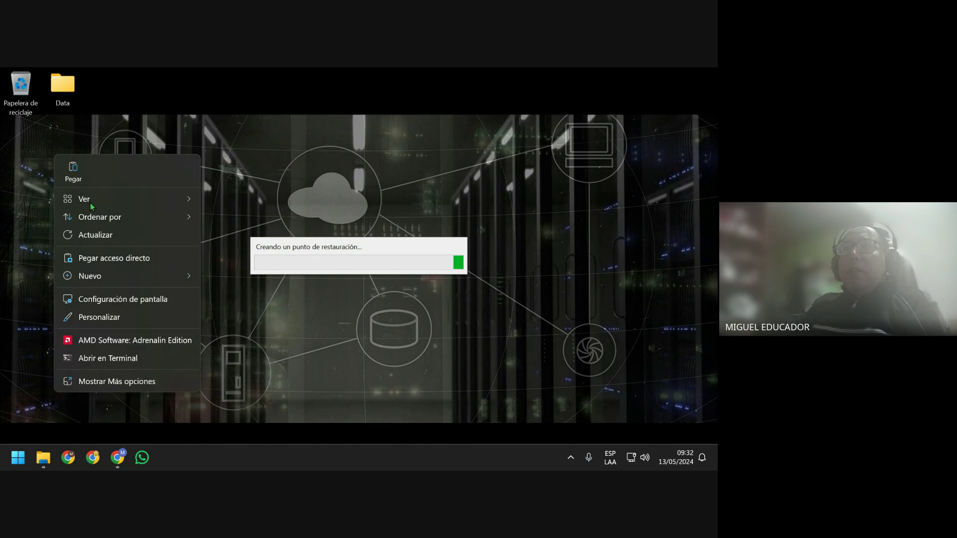
{"action": "left_click", "coordinate": [99, 236]}
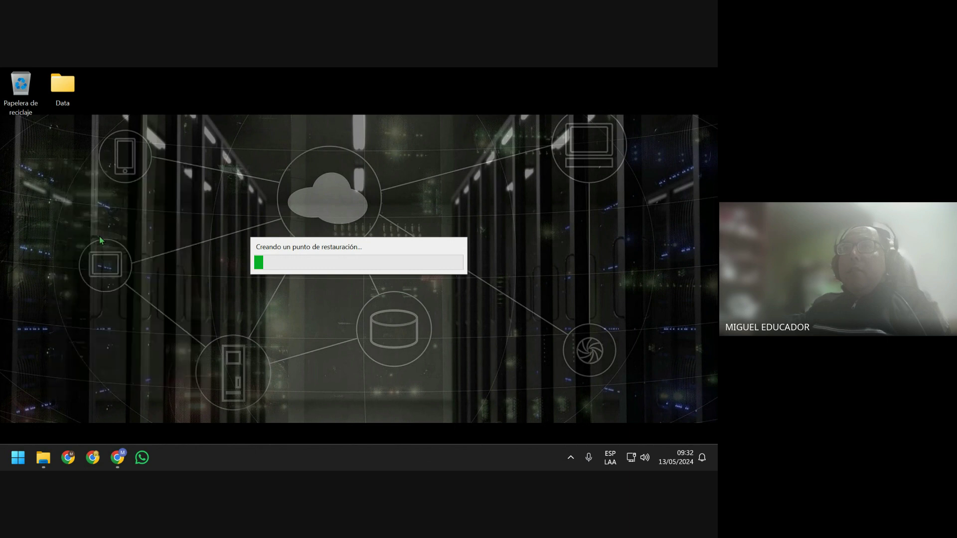
{"action": "right_click", "coordinate": [224, 190]}
{"action": "left_click", "coordinate": [194, 226]}
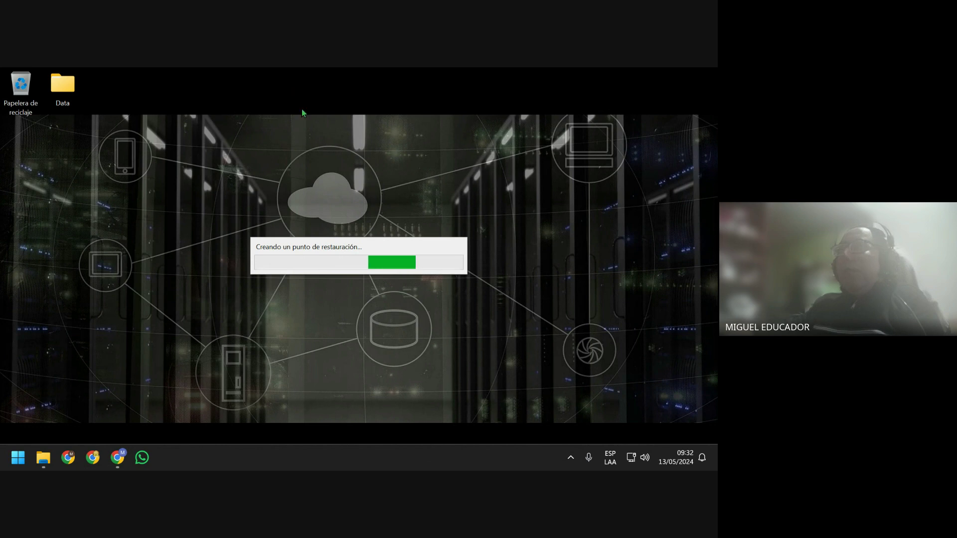
{"action": "right_click", "coordinate": [294, 92]}
{"action": "left_click", "coordinate": [333, 170]}
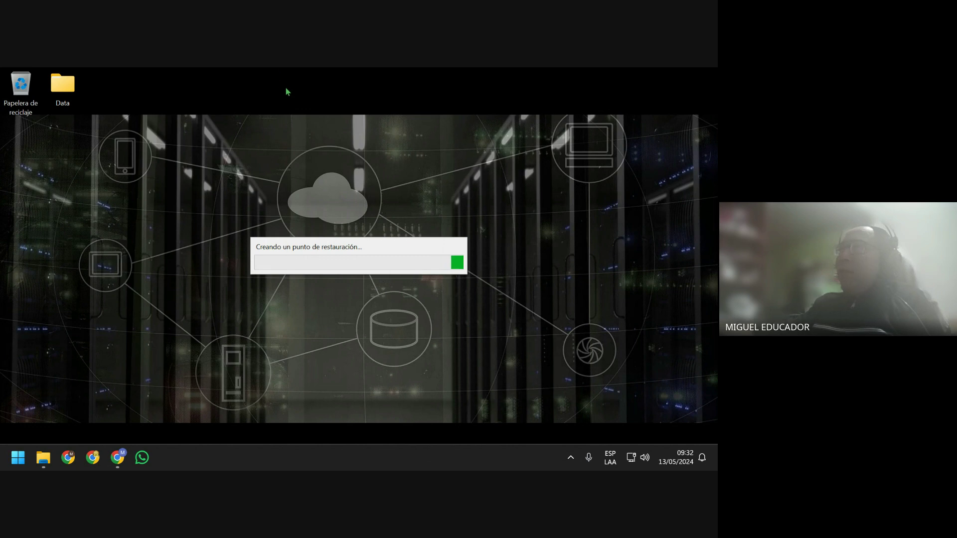
{"action": "right_click", "coordinate": [316, 115]}
{"action": "left_click", "coordinate": [318, 147]}
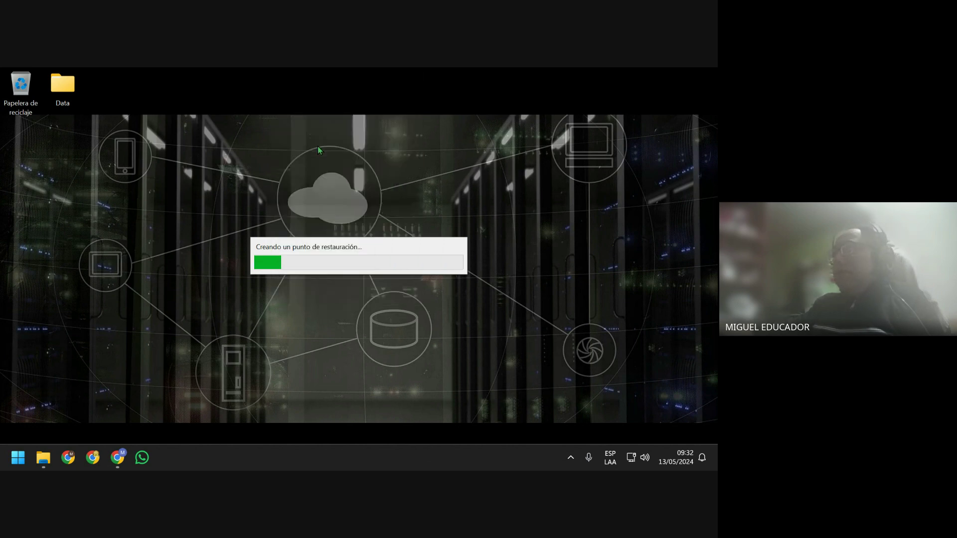
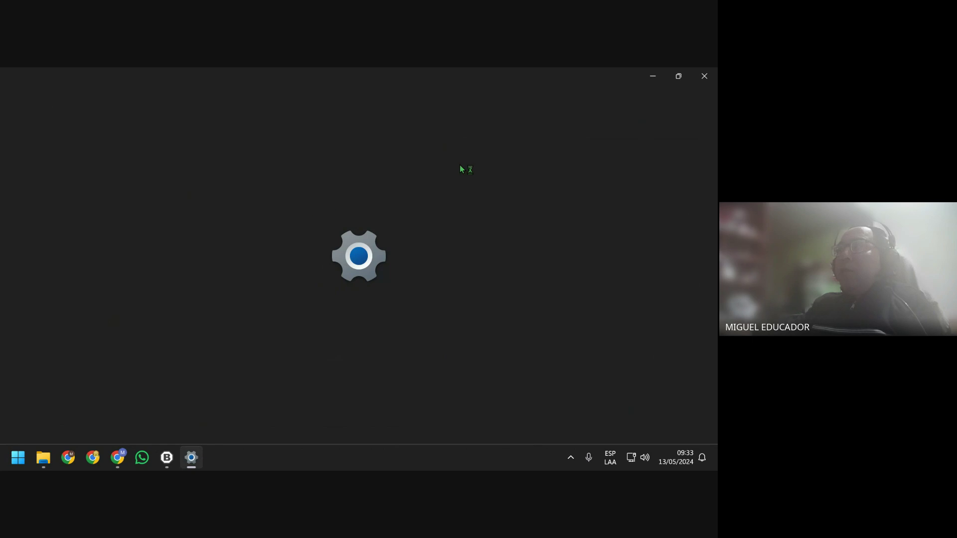
Confirm the Settings About page shows Windows 11 Pro version 24H2, then close Settings
{"action": "scroll", "coordinate": [524, 389], "scroll_direction": "down", "scroll_amount": 2}
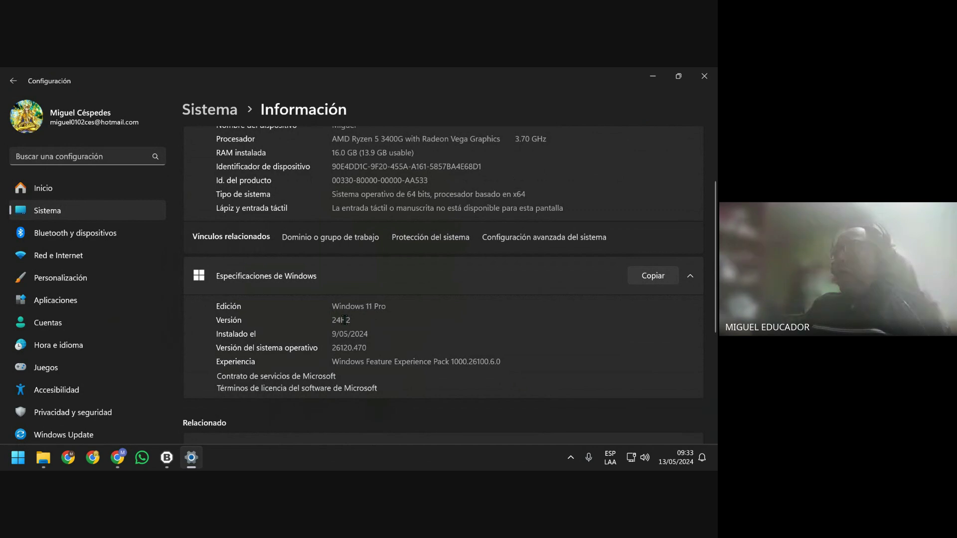
{"action": "left_click_drag", "start_coordinate": [351, 320], "coordinate": [333, 320]}
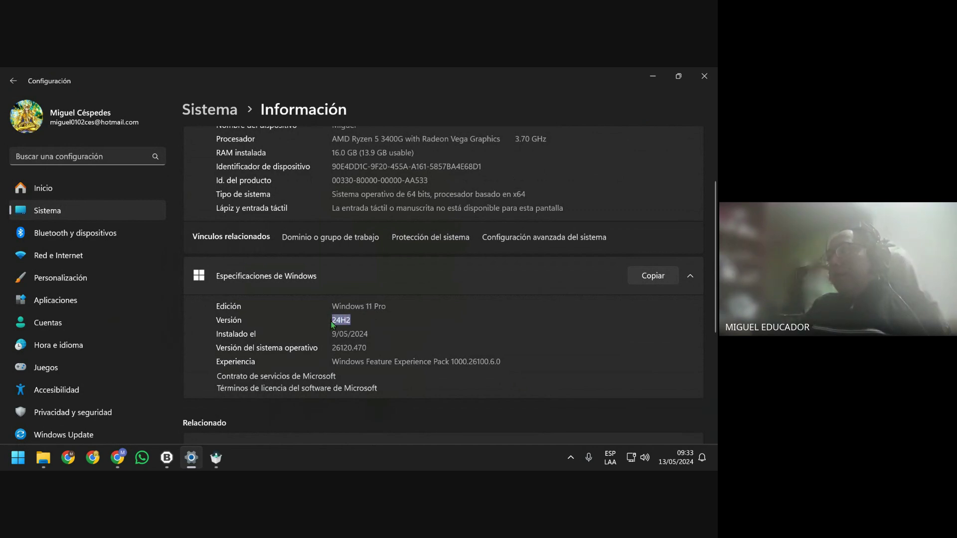
{"action": "left_click", "coordinate": [705, 76]}
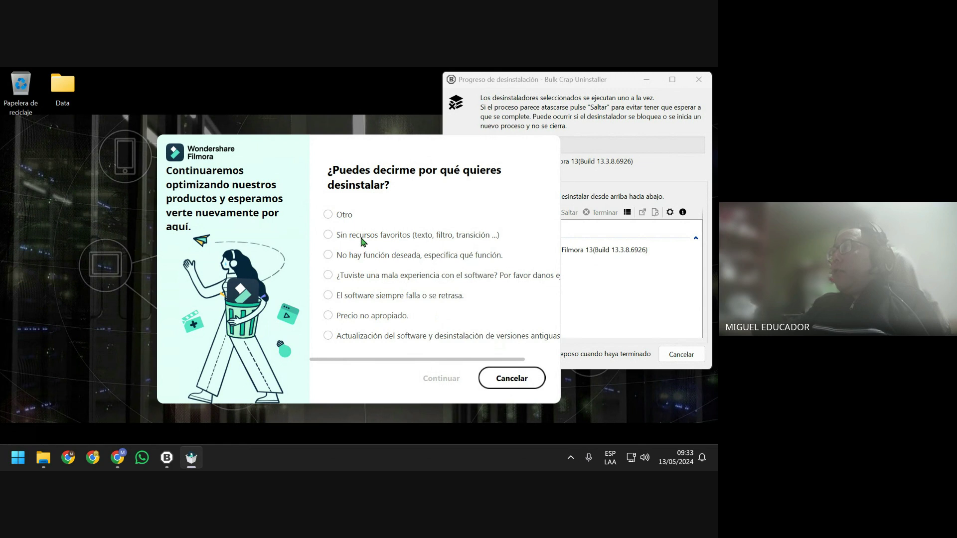
Choose 'Precio no apropiado' as the reason, keep effect resource files, and confirm removing Filmora
{"action": "left_click", "coordinate": [388, 318]}
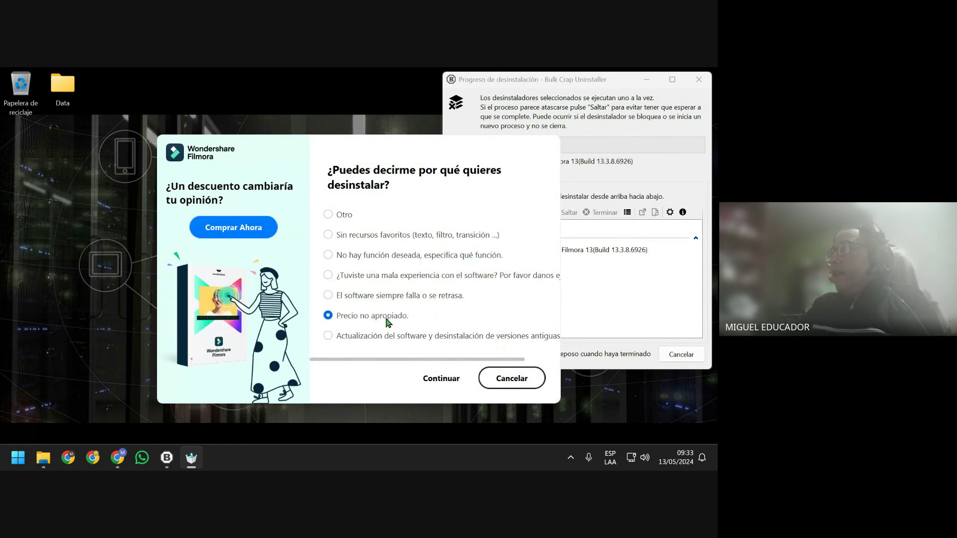
{"action": "left_click", "coordinate": [452, 382]}
{"action": "left_click", "coordinate": [326, 314]}
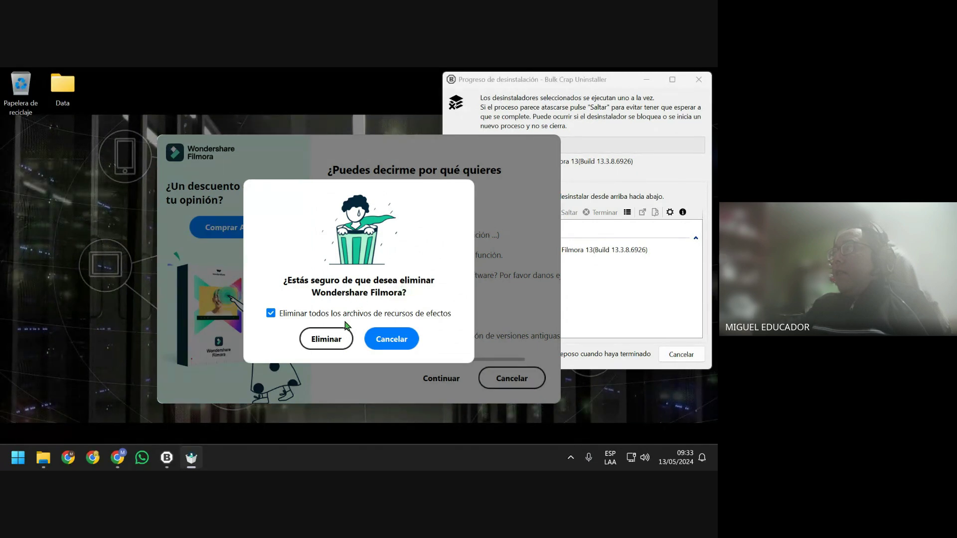
{"action": "left_click", "coordinate": [334, 319]}
{"action": "left_click", "coordinate": [327, 339]}
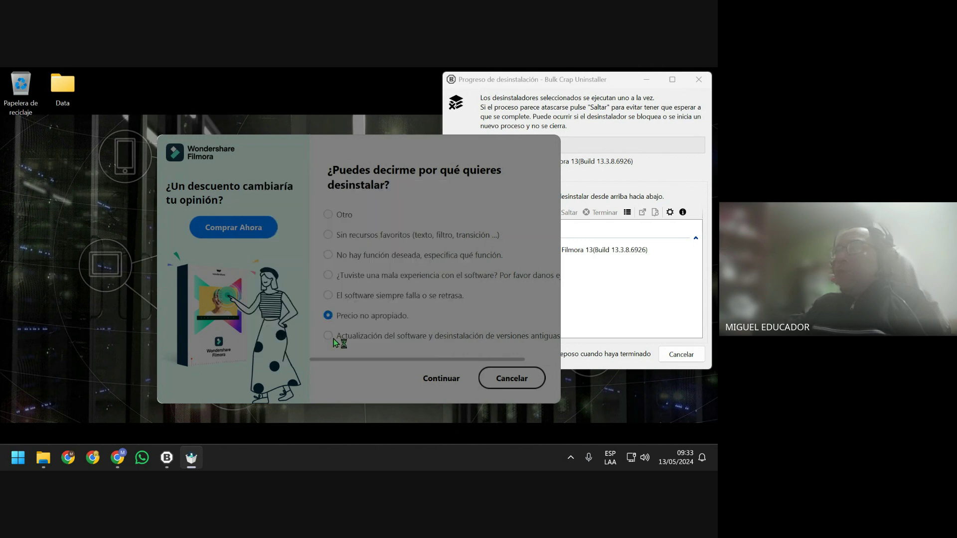
Refresh the desktop four times while the Filmora uninstall countdown runs
{"action": "right_click", "coordinate": [214, 78]}
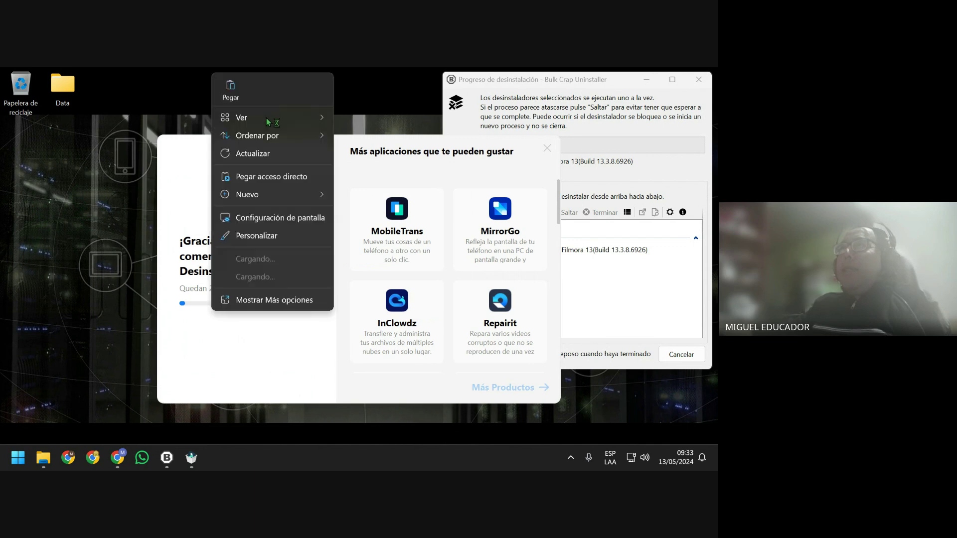
{"action": "left_click", "coordinate": [252, 155]}
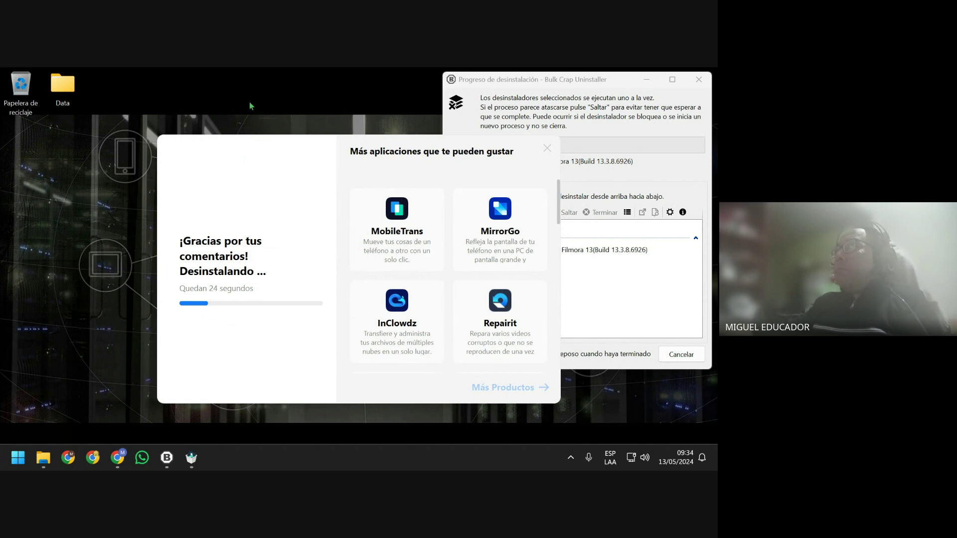
{"action": "right_click", "coordinate": [225, 88]}
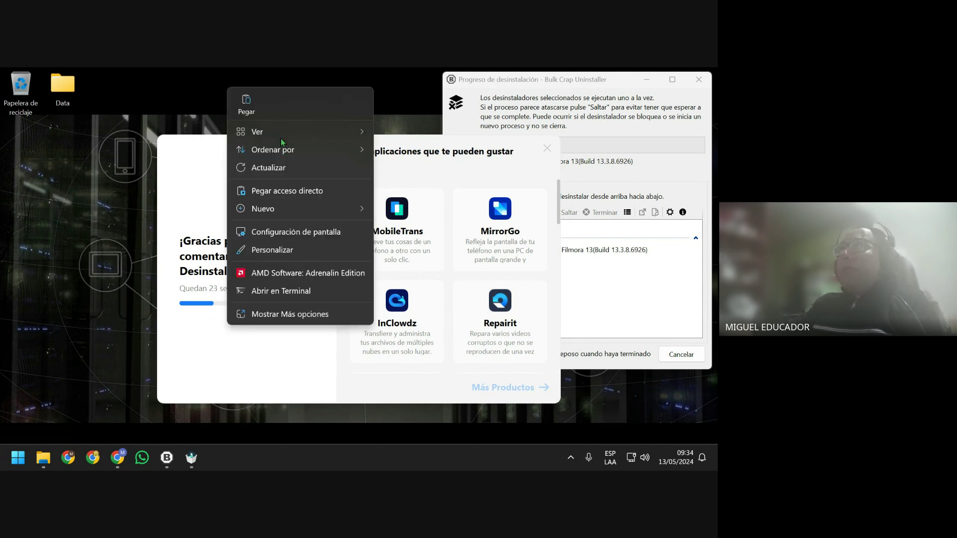
{"action": "left_click", "coordinate": [284, 167]}
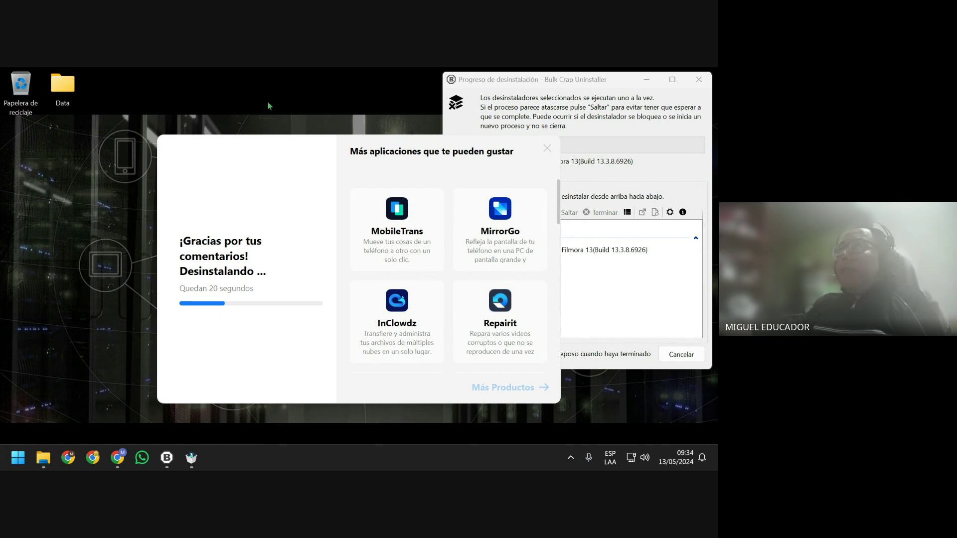
{"action": "right_click", "coordinate": [297, 119]}
{"action": "left_click", "coordinate": [288, 148]}
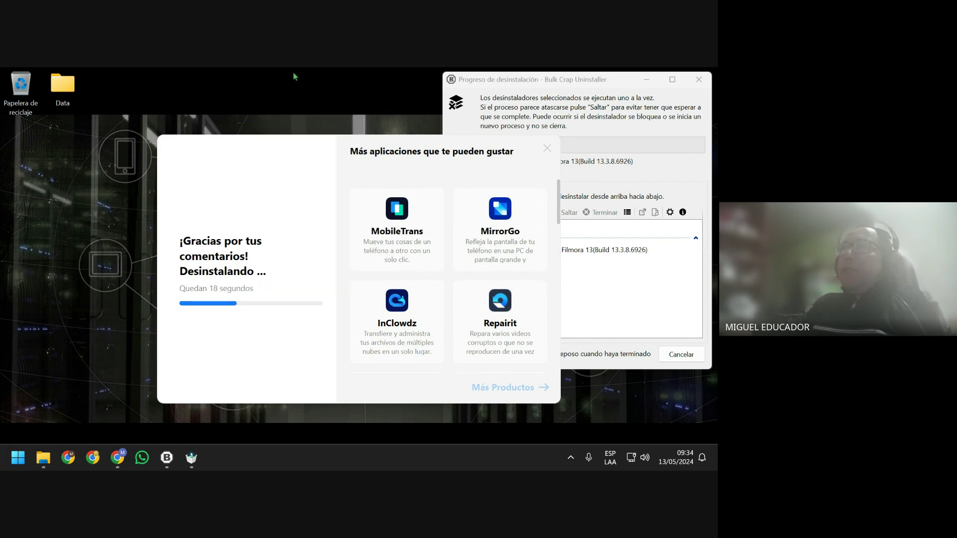
{"action": "right_click", "coordinate": [299, 127]}
{"action": "left_click", "coordinate": [288, 151]}
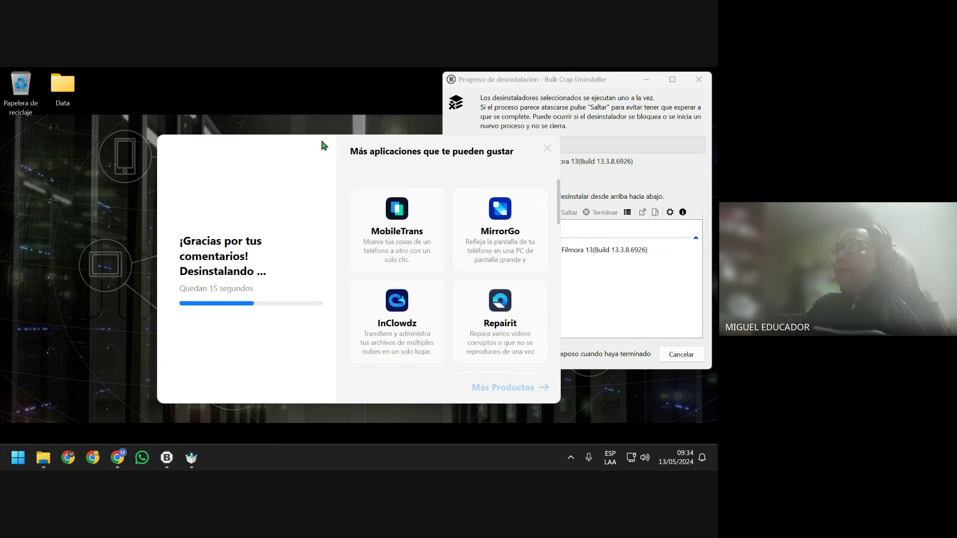
Move the uninstall progress window left and keep refreshing until the removal completes
{"action": "left_click_drag", "start_coordinate": [322, 141], "coordinate": [187, 139]}
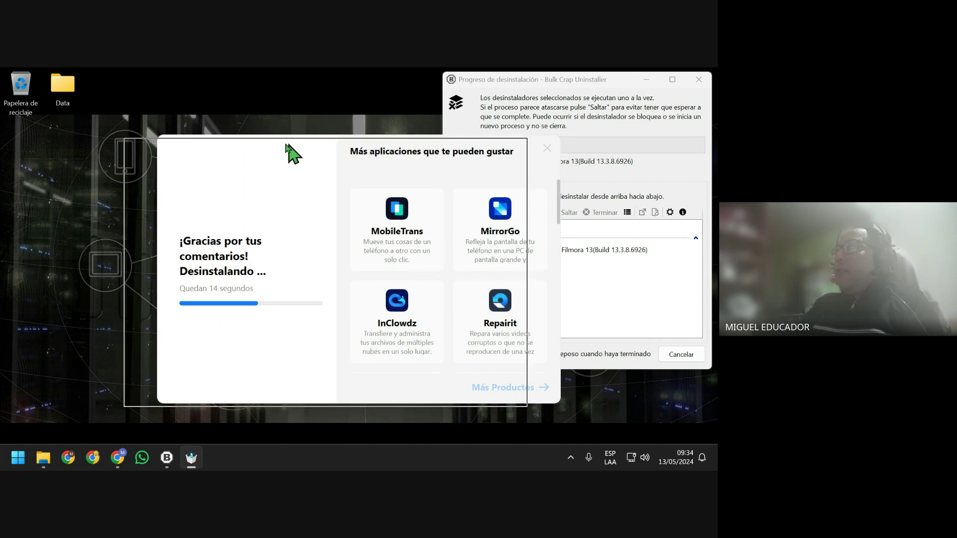
{"action": "right_click", "coordinate": [211, 71]}
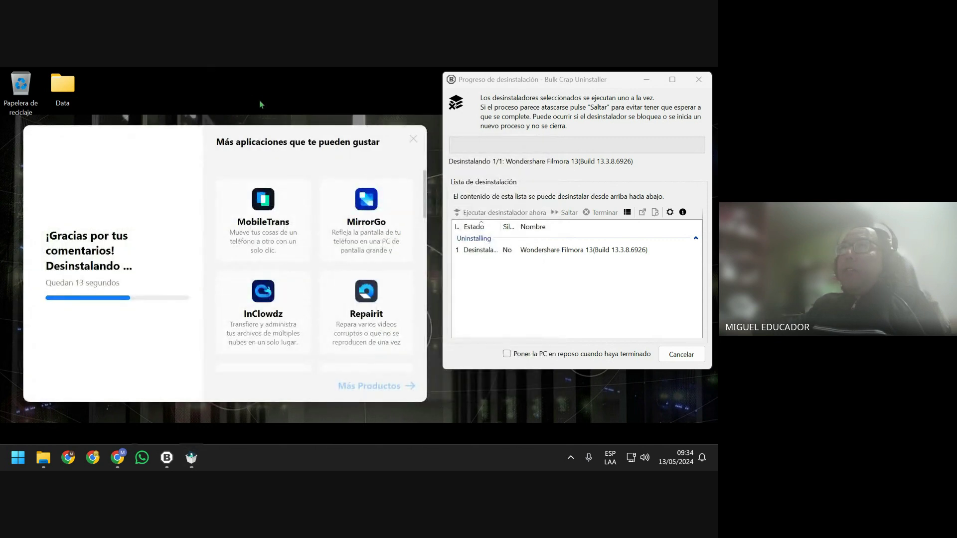
{"action": "left_click", "coordinate": [264, 149]}
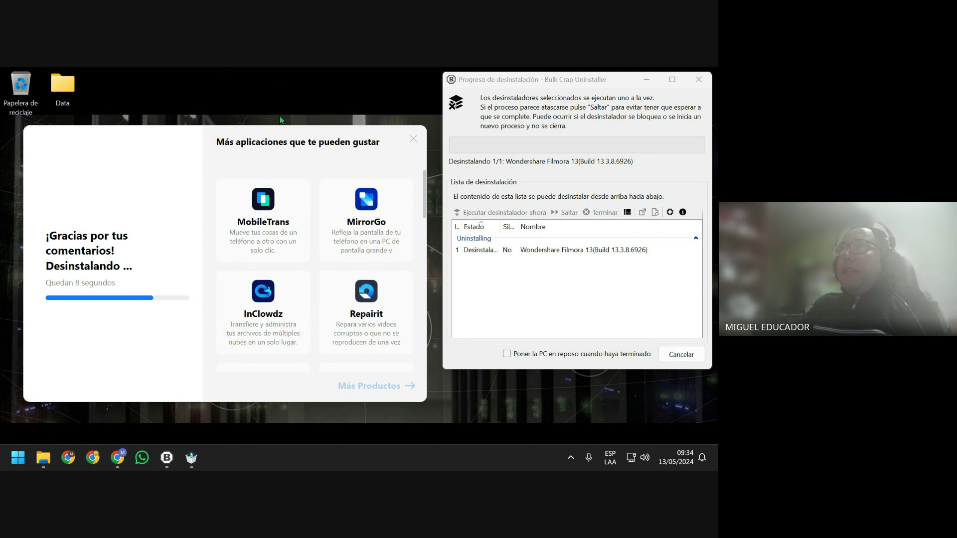
{"action": "right_click", "coordinate": [292, 125]}
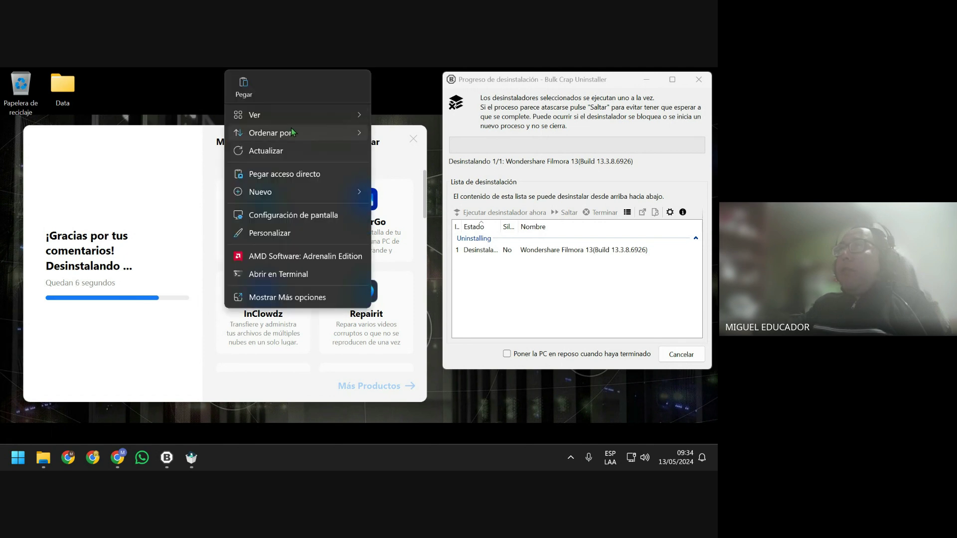
{"action": "left_click", "coordinate": [280, 151]}
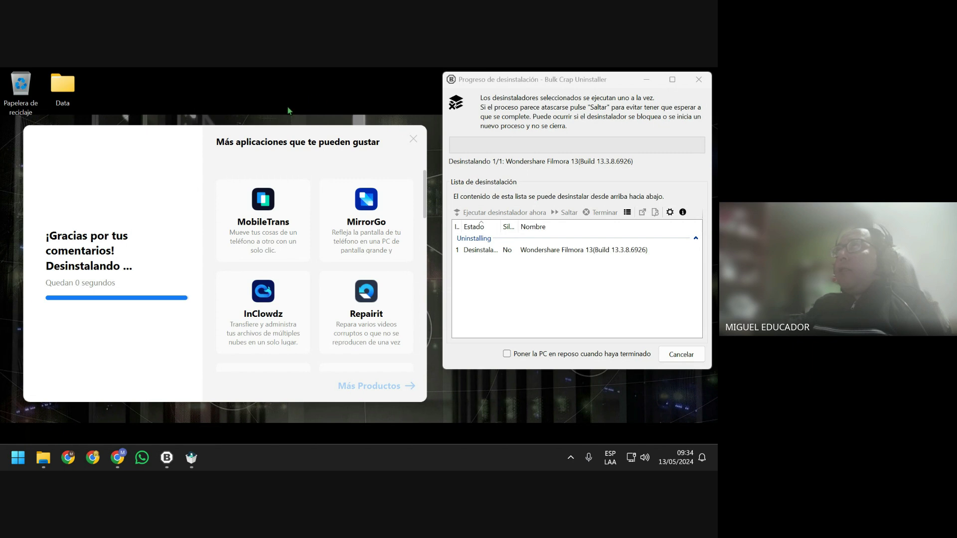
{"action": "right_click", "coordinate": [202, 76]}
{"action": "left_click", "coordinate": [234, 156]}
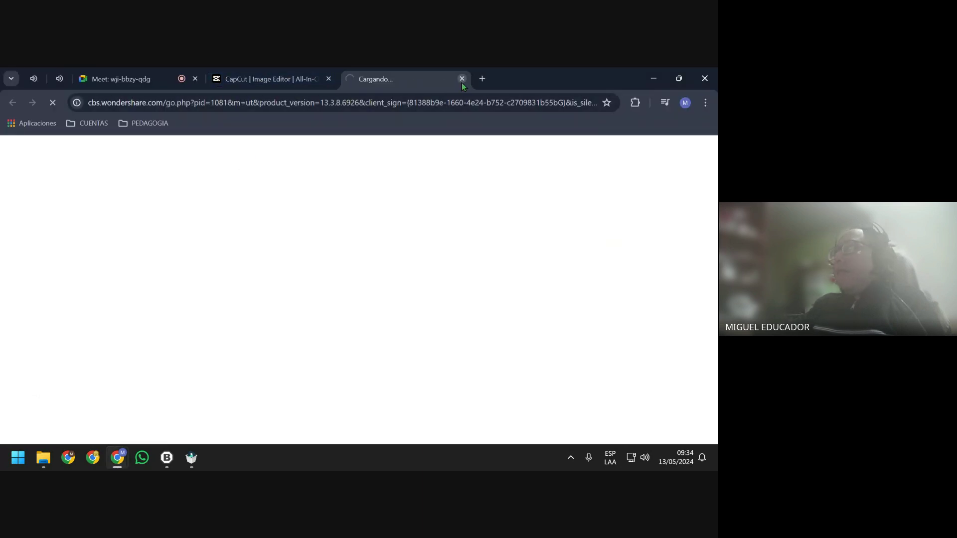
Close the Wondershare web page, minimize Chrome, finish the wizard, and close the more-apps window
{"action": "left_click", "coordinate": [463, 80]}
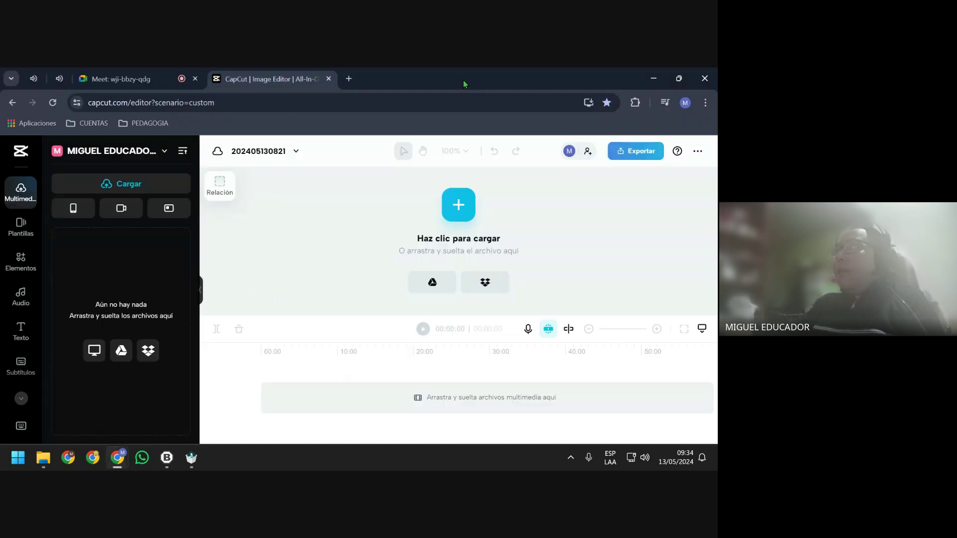
{"action": "left_click", "coordinate": [653, 78]}
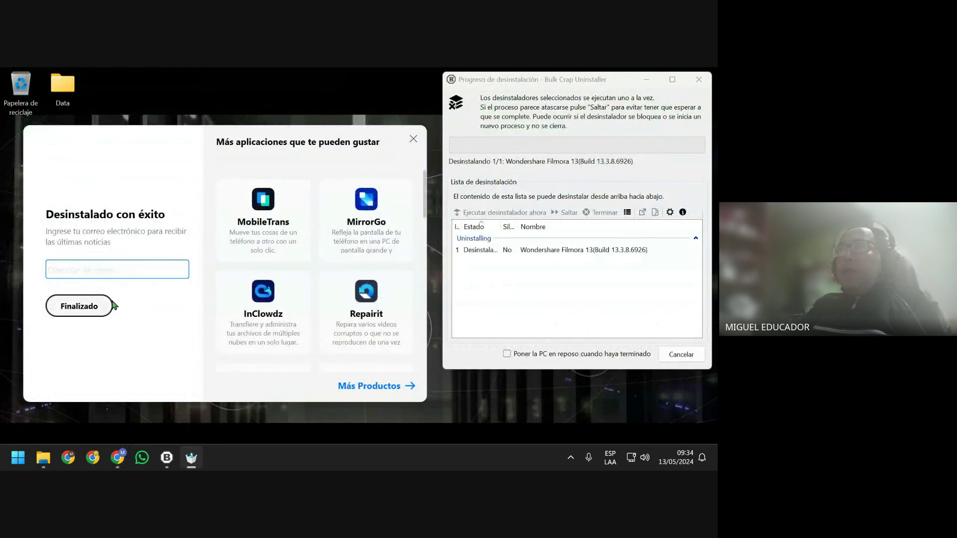
{"action": "left_click", "coordinate": [98, 306]}
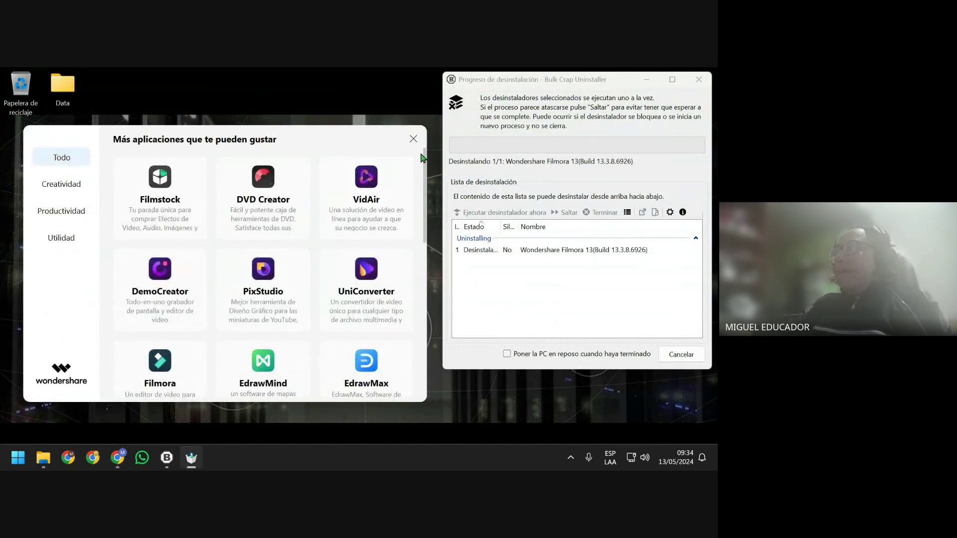
{"action": "left_click", "coordinate": [413, 139]}
Refresh the desktop twice and close the finished uninstall progress window
{"action": "left_click", "coordinate": [208, 154]}
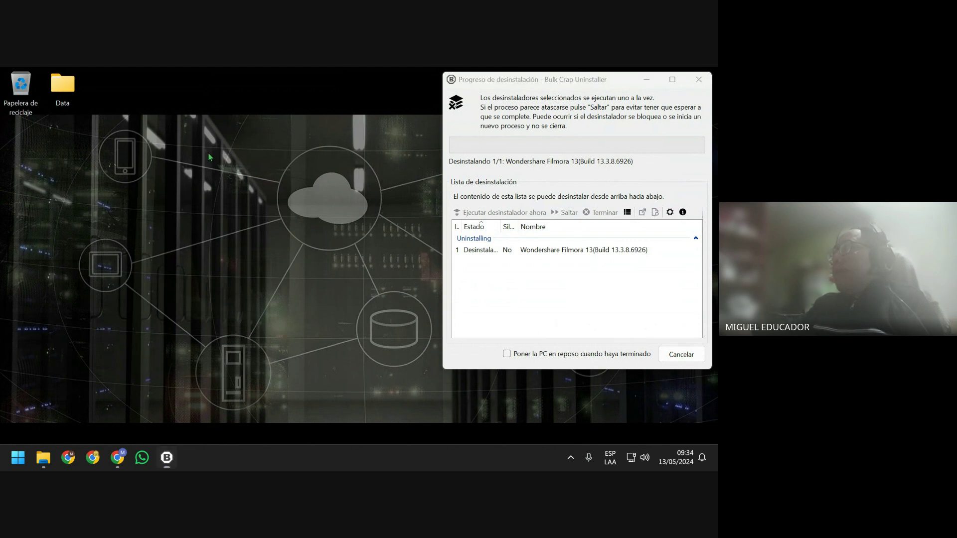
{"action": "right_click", "coordinate": [256, 207]}
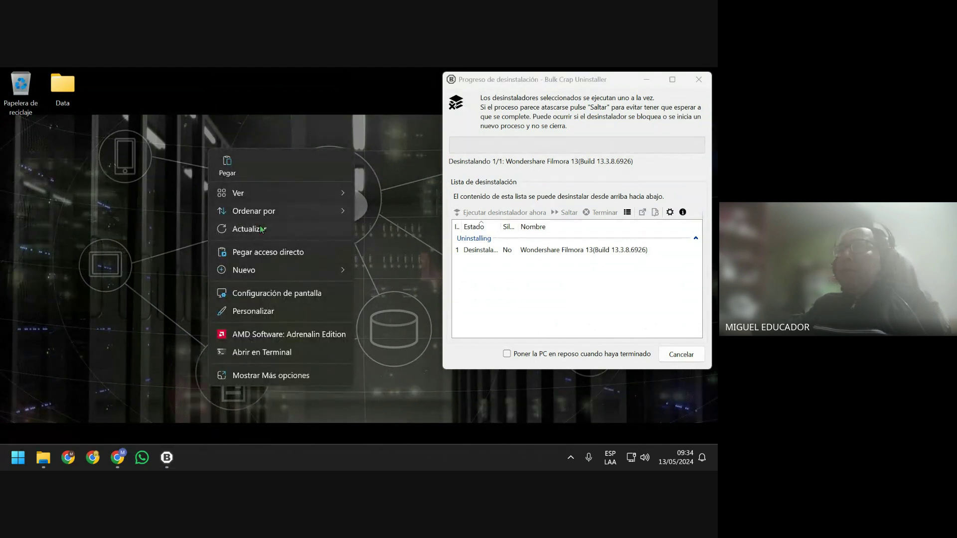
{"action": "left_click", "coordinate": [261, 230]}
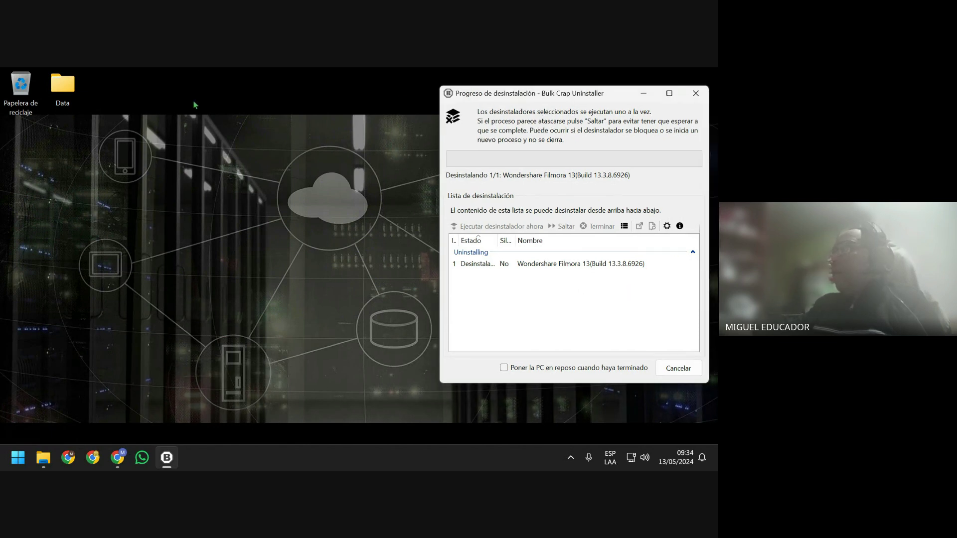
{"action": "right_click", "coordinate": [265, 159]}
{"action": "left_click", "coordinate": [267, 182]}
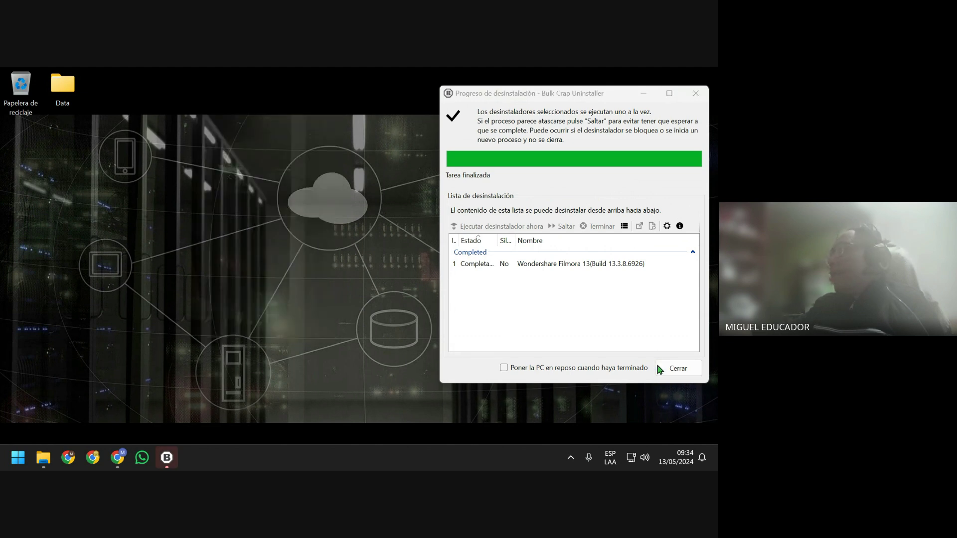
{"action": "left_click", "coordinate": [683, 371]}
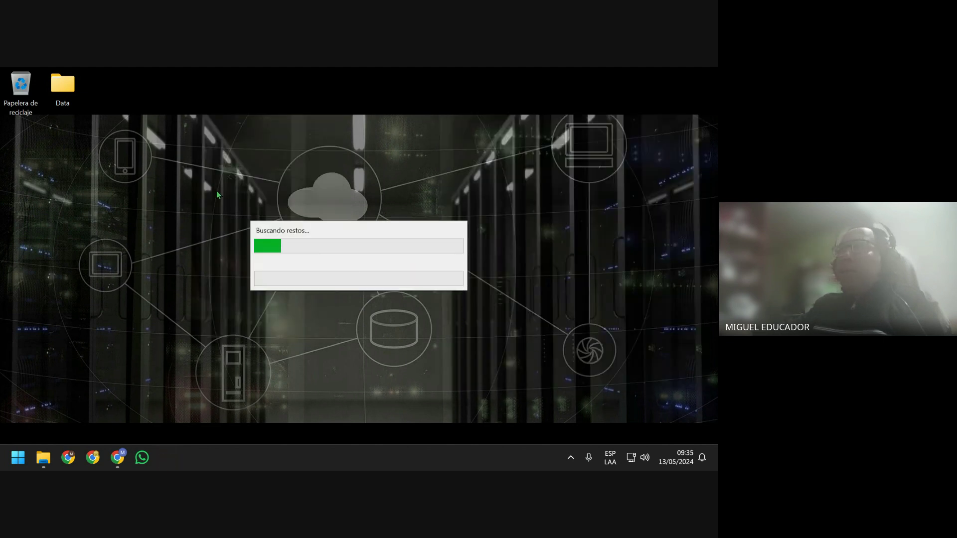
Refresh the desktop three times during the leftover scan, then show the hidden tray icons
{"action": "right_click", "coordinate": [216, 191]}
{"action": "left_click", "coordinate": [215, 228]}
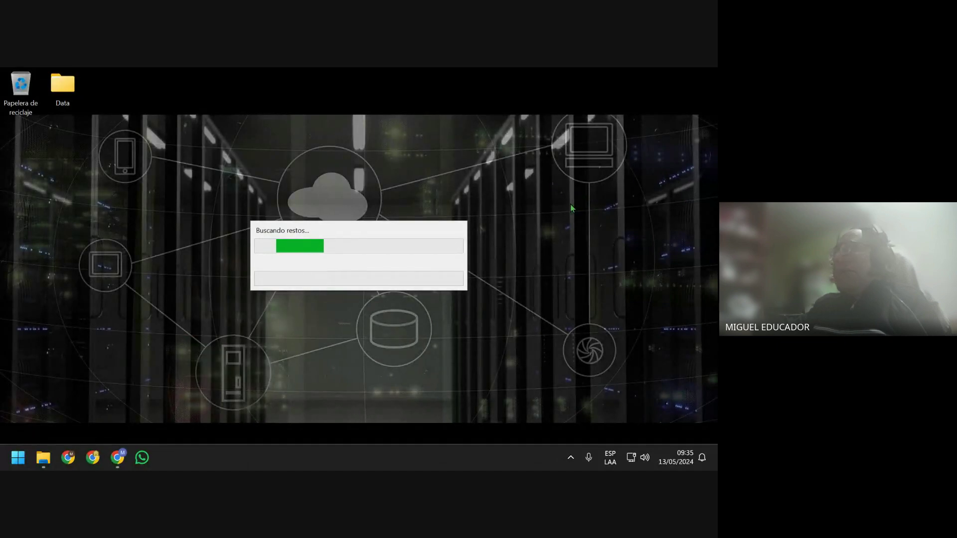
{"action": "right_click", "coordinate": [552, 169]}
{"action": "left_click", "coordinate": [602, 248]}
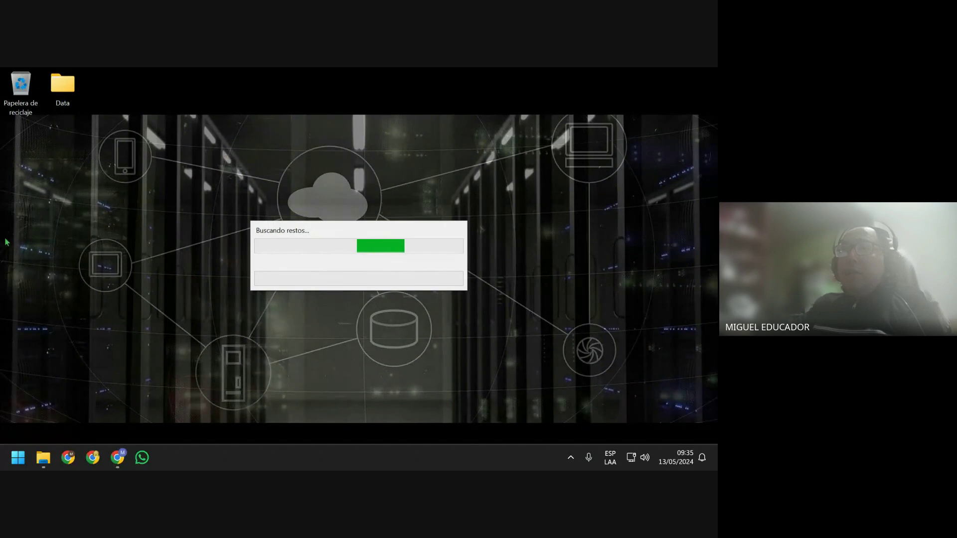
{"action": "right_click", "coordinate": [530, 130]}
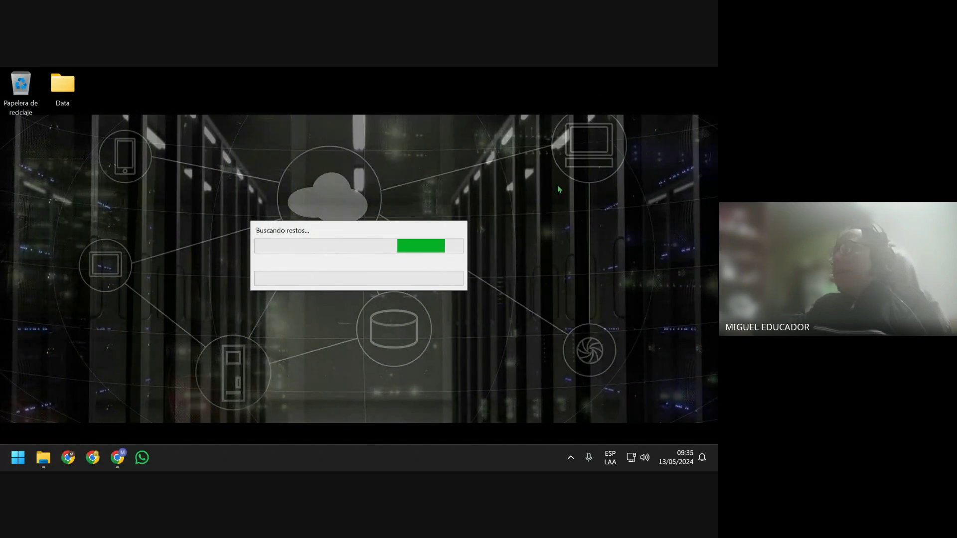
{"action": "left_click", "coordinate": [574, 210]}
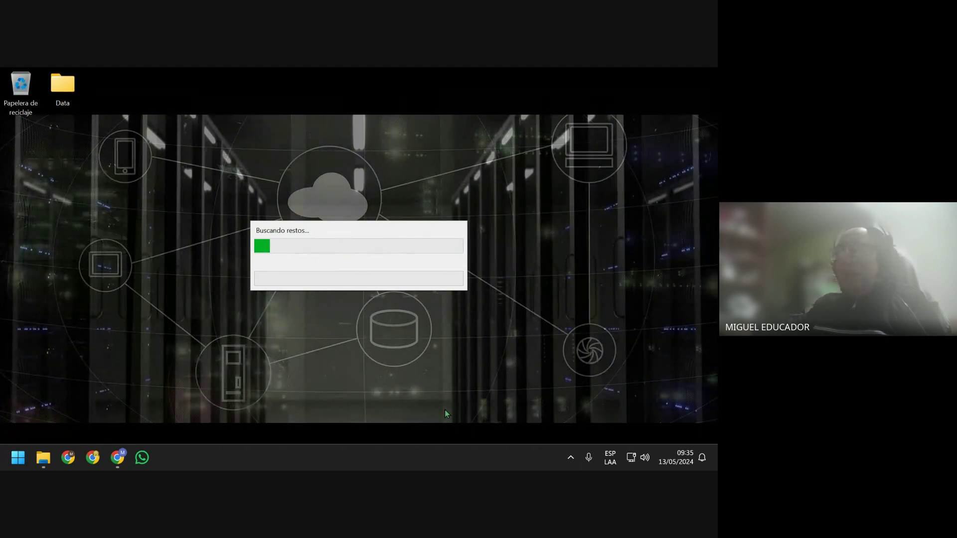
{"action": "left_click", "coordinate": [571, 459]}
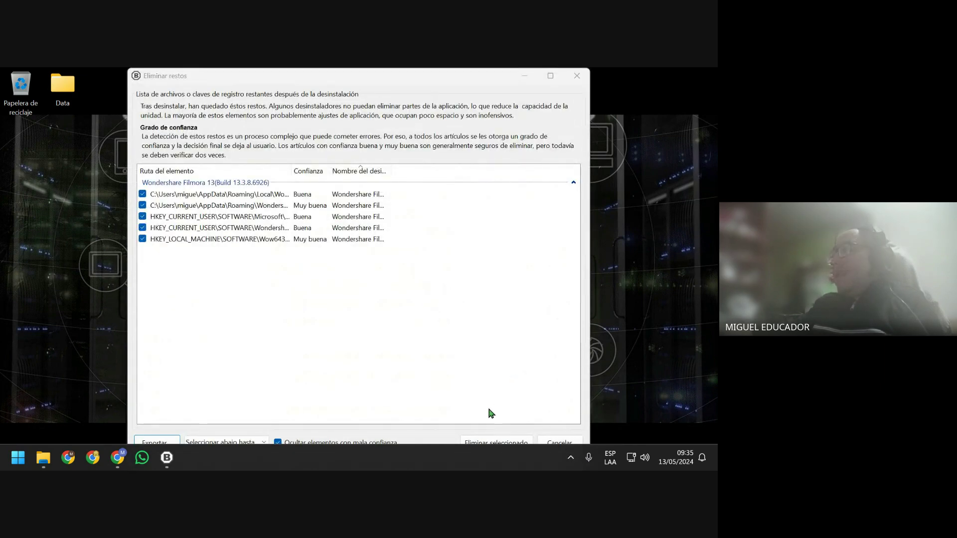
Delete the selected Filmora leftovers, refresh the desktop, and close the leftovers window
{"action": "left_click", "coordinate": [493, 442]}
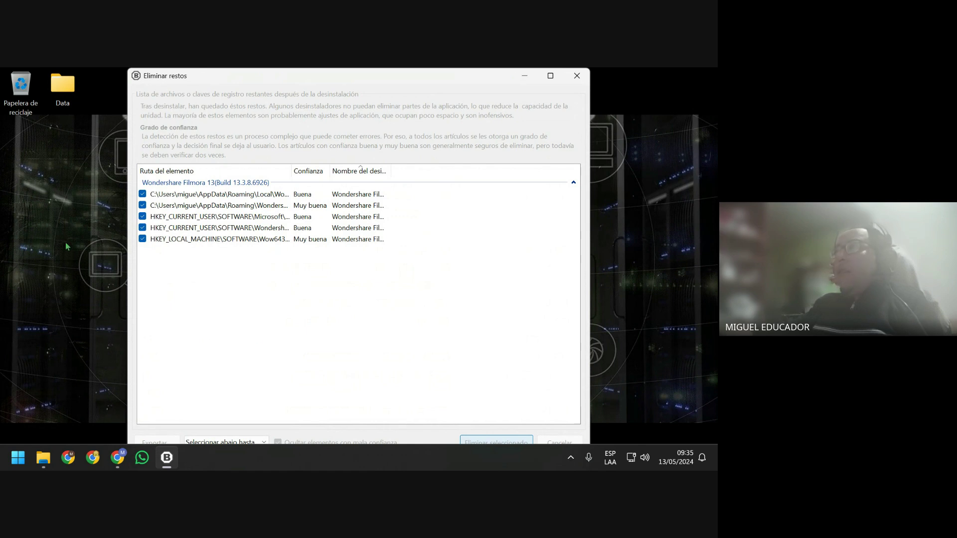
{"action": "right_click", "coordinate": [52, 234]}
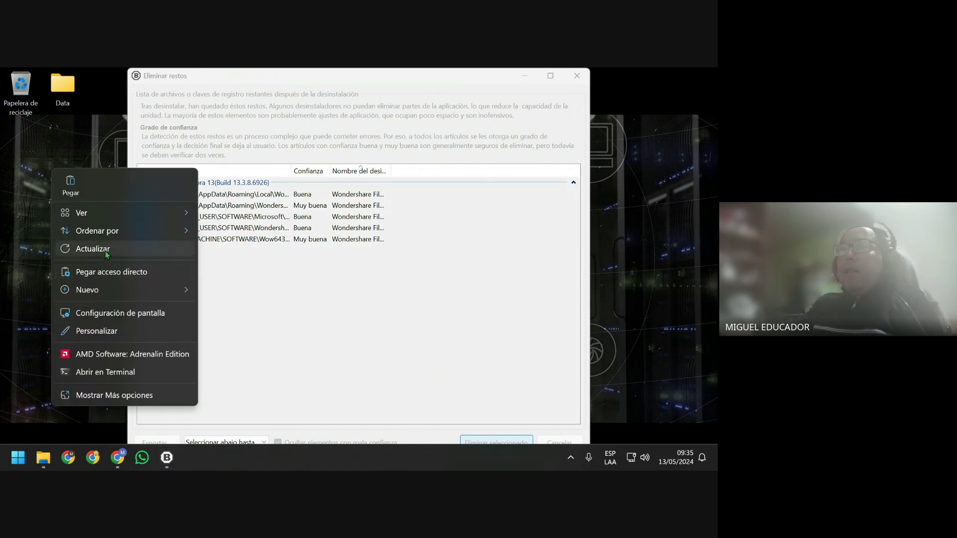
{"action": "left_click", "coordinate": [105, 253]}
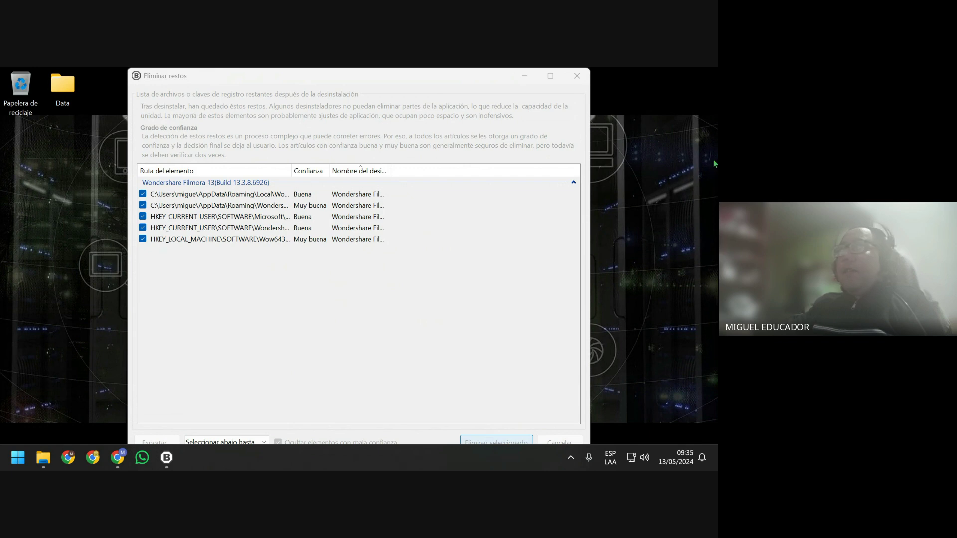
{"action": "right_click", "coordinate": [673, 180]}
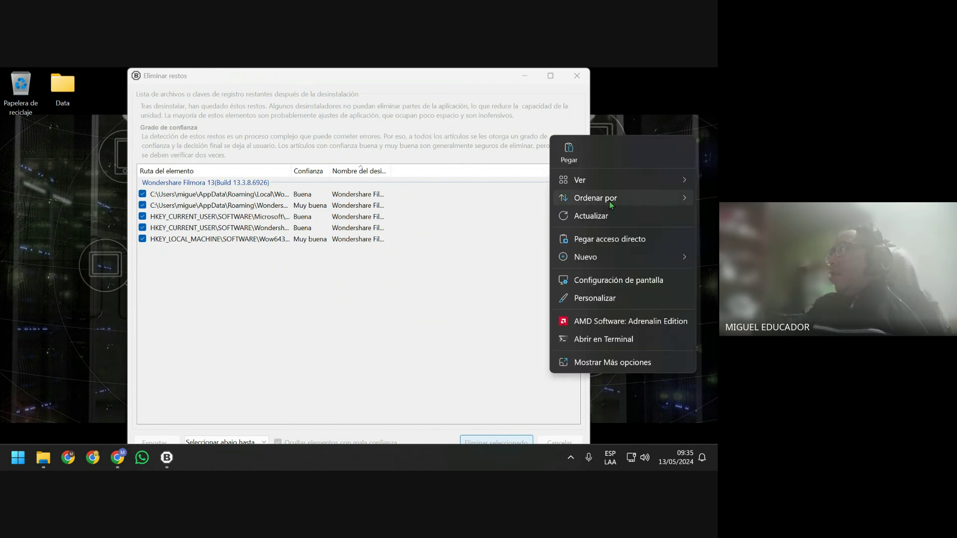
{"action": "left_click", "coordinate": [603, 215]}
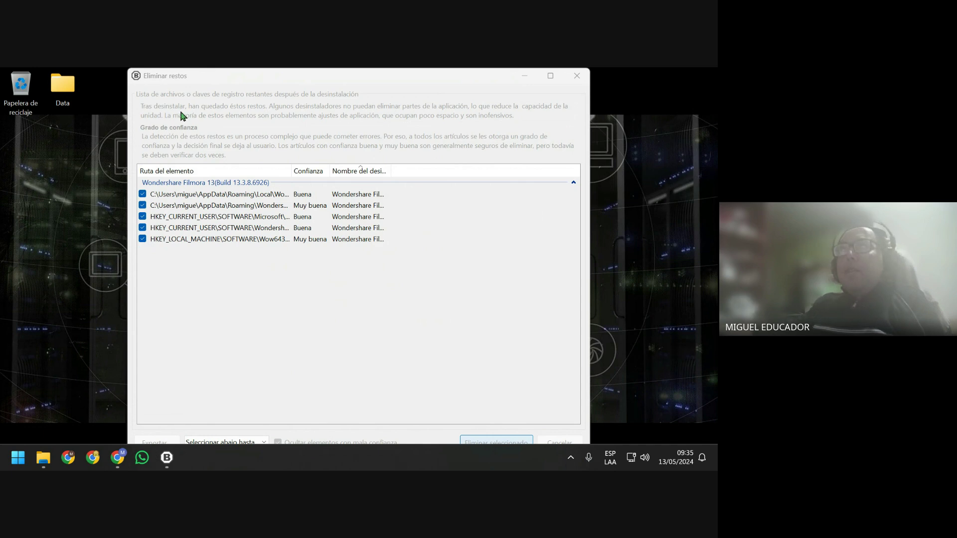
{"action": "key", "text": "alt+F4"}
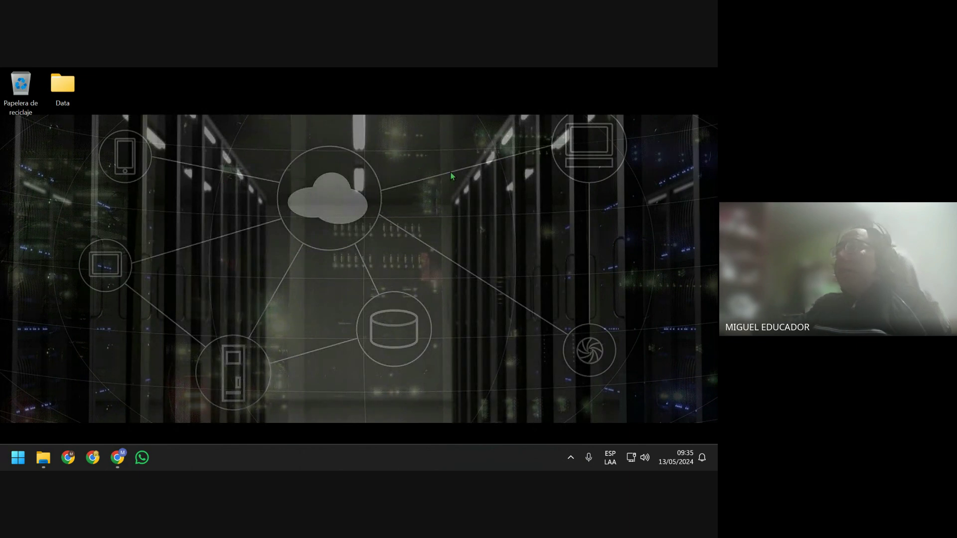
{"action": "right_click", "coordinate": [439, 184]}
{"action": "left_click", "coordinate": [337, 405]}
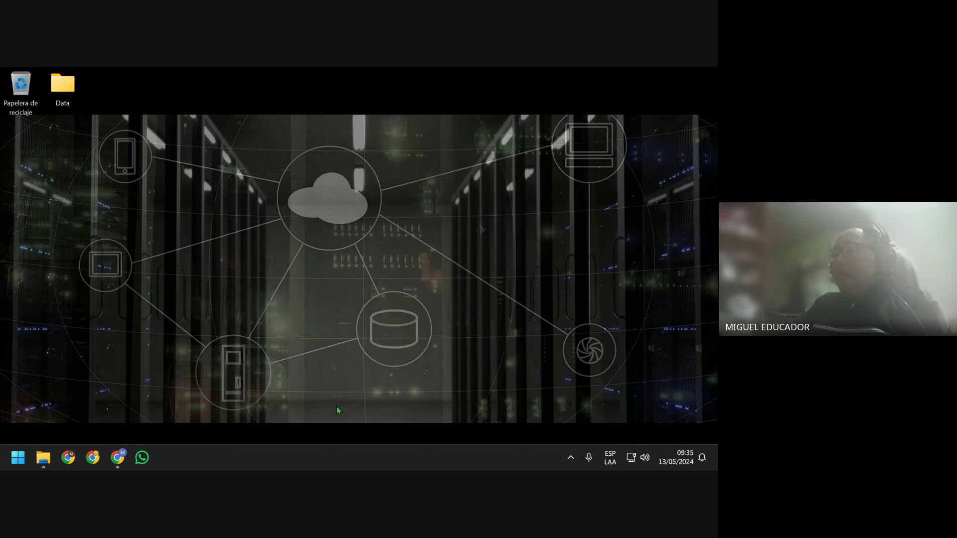
Check the tray and browser tabs, then minimize the browser to reveal Bulk Crap Uninstaller
{"action": "left_click", "coordinate": [564, 459]}
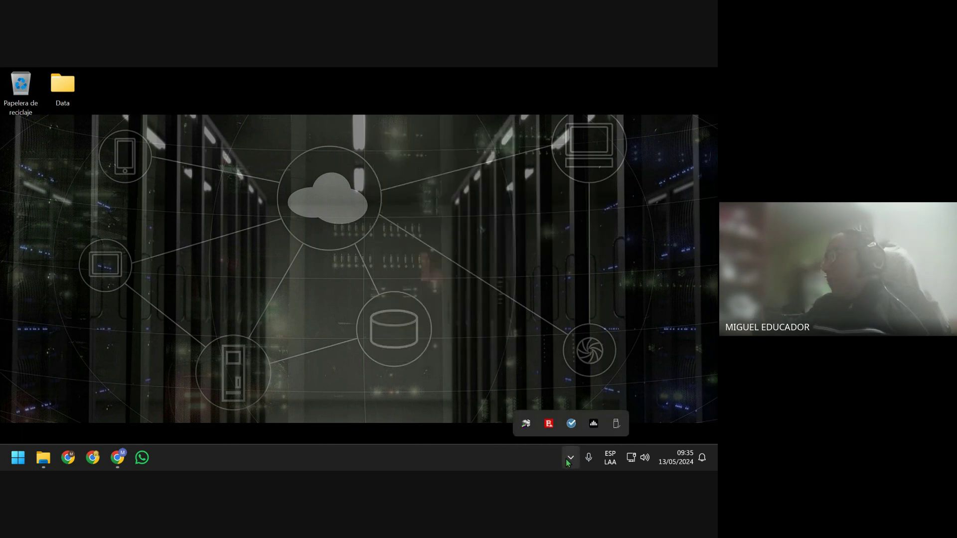
{"action": "left_click", "coordinate": [567, 460]}
{"action": "mouse_move", "coordinate": [118, 467]}
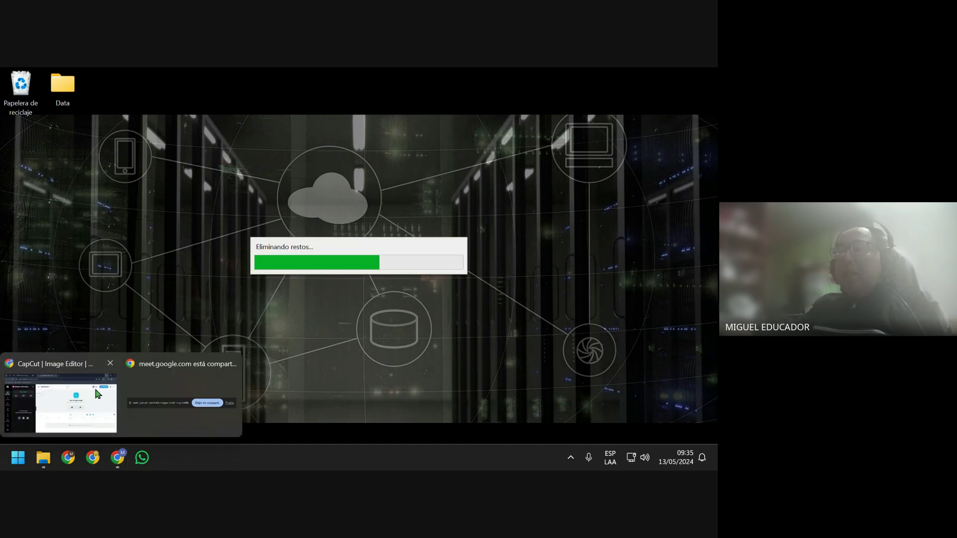
{"action": "left_click", "coordinate": [59, 406]}
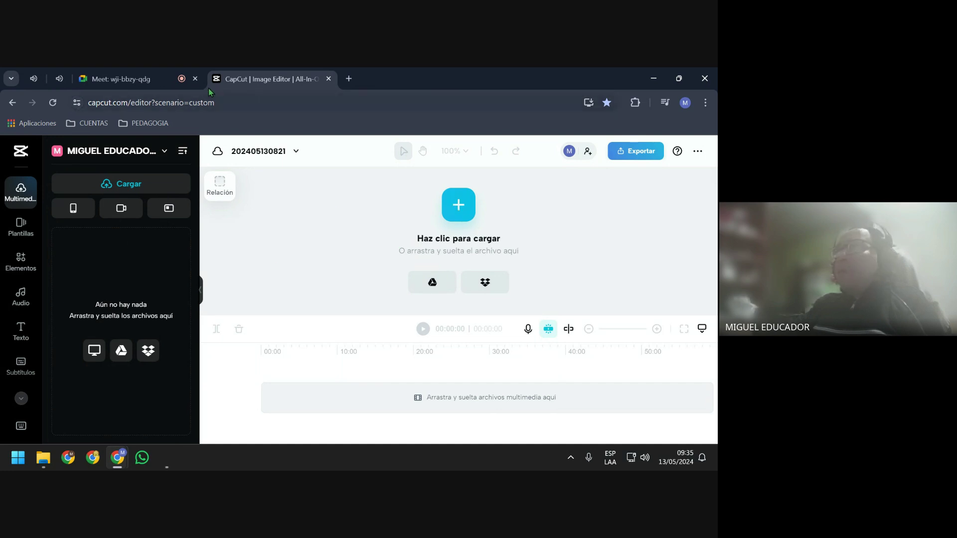
{"action": "left_click", "coordinate": [135, 80]}
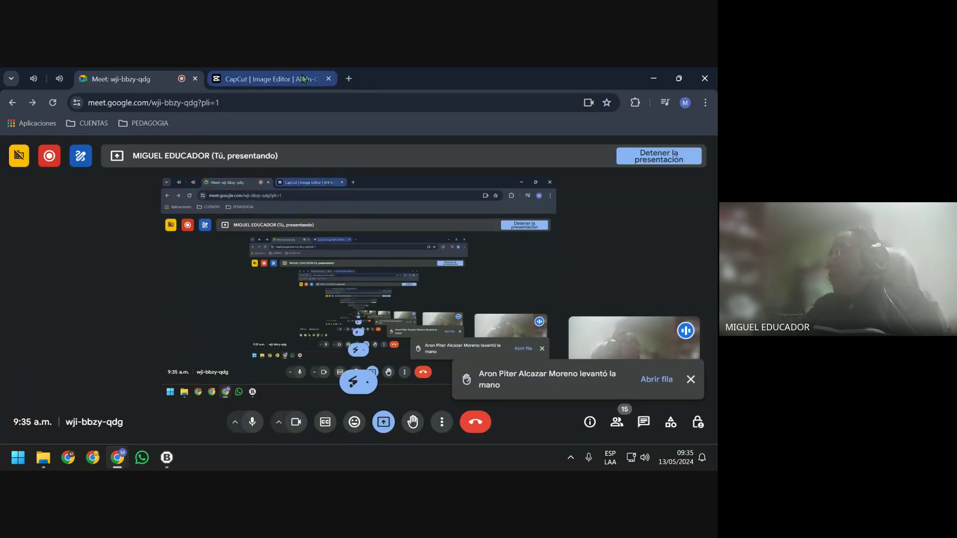
{"action": "left_click", "coordinate": [303, 78]}
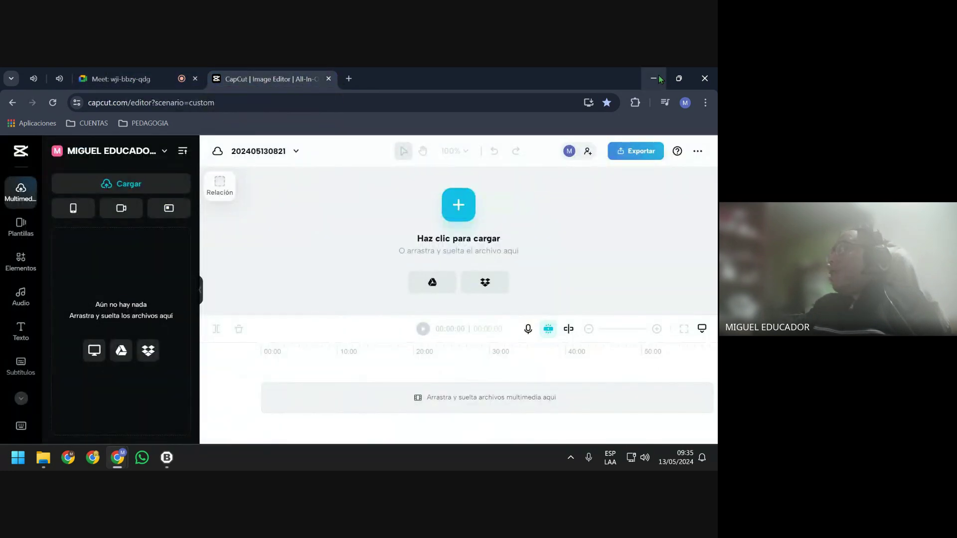
{"action": "left_click", "coordinate": [654, 78]}
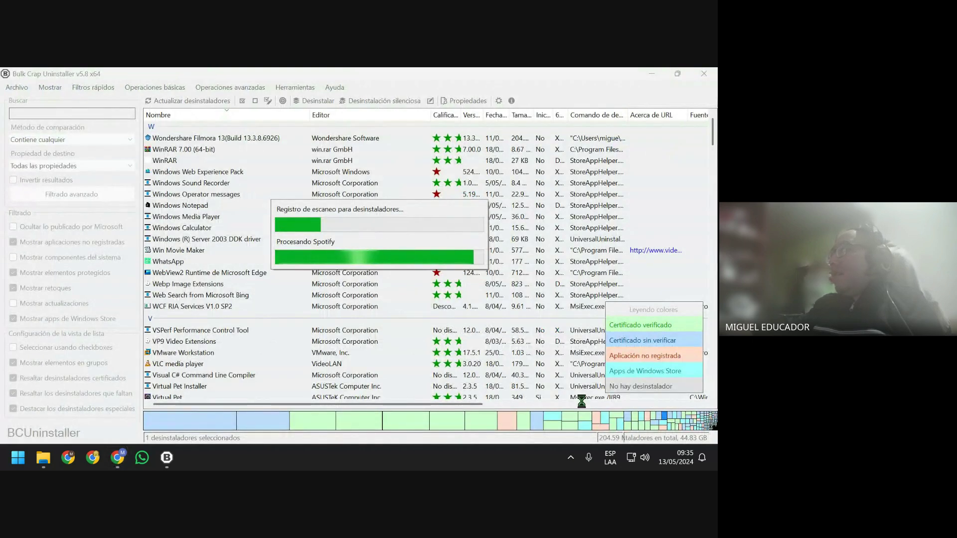
After the rescan, scroll the program list to confirm Filmora is absent, then close Bulk Crap Uninstaller
{"action": "left_click", "coordinate": [571, 457]}
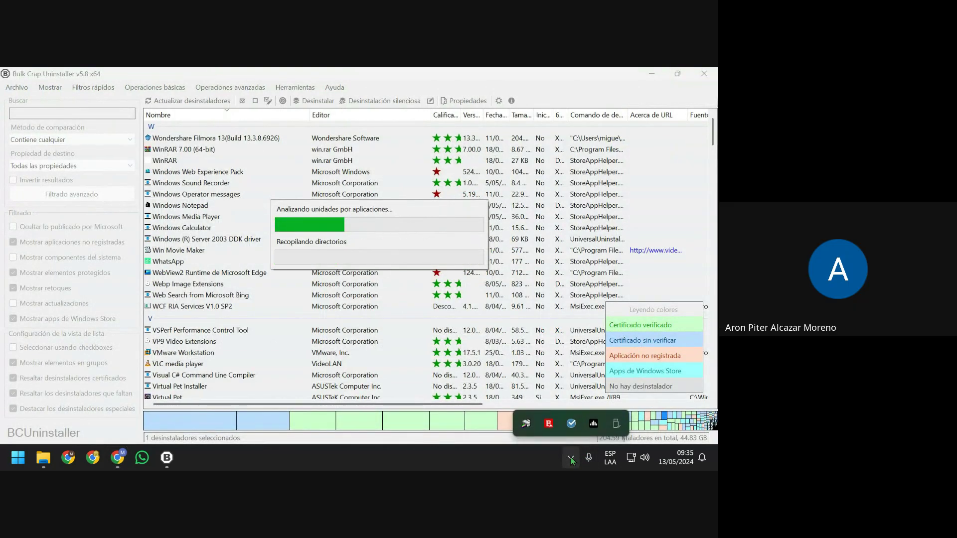
{"action": "left_click", "coordinate": [571, 458]}
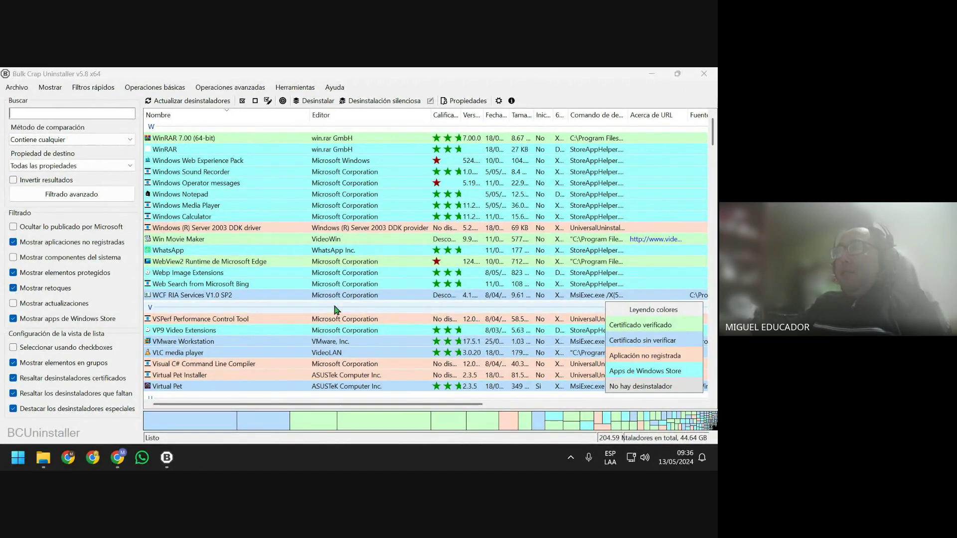
{"action": "scroll", "coordinate": [335, 309], "scroll_direction": "down", "scroll_amount": 1}
{"action": "scroll", "coordinate": [335, 309], "scroll_direction": "down", "scroll_amount": 1}
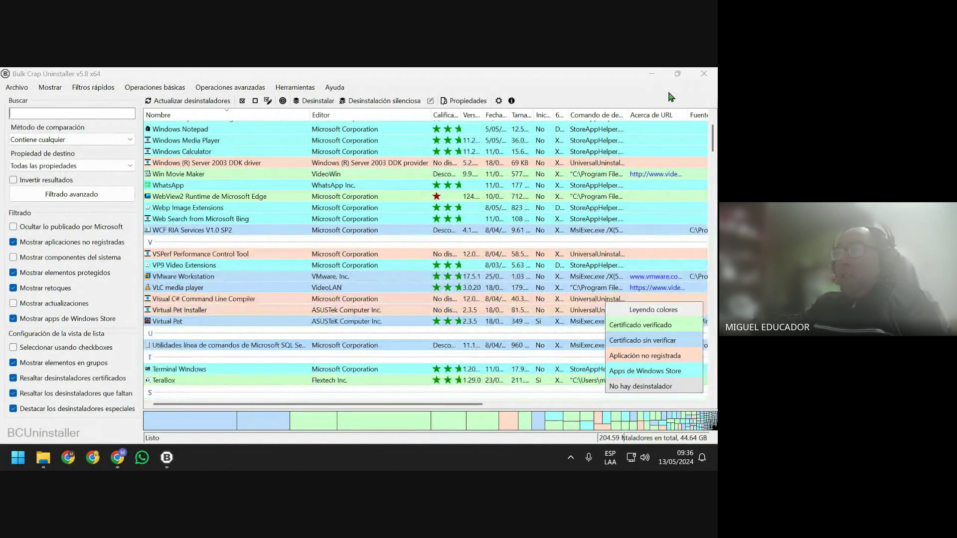
{"action": "left_click", "coordinate": [704, 73]}
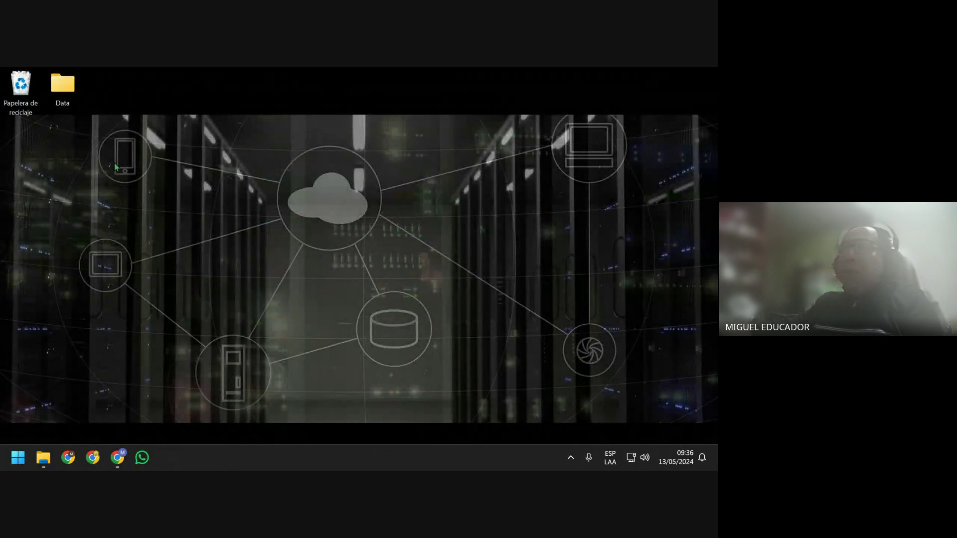
Empty the Recycle Bin, confirming with Sí, then refresh the desktop
{"action": "right_click", "coordinate": [21, 86]}
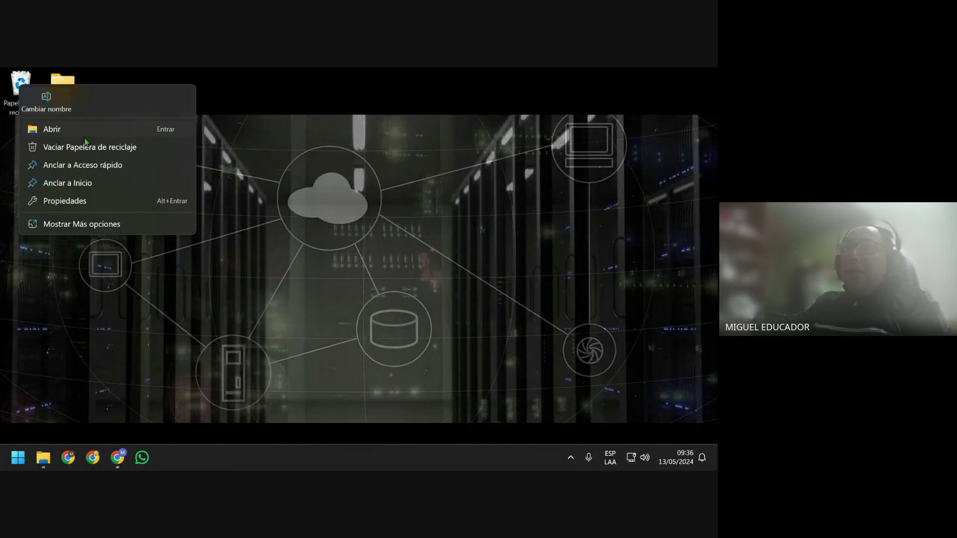
{"action": "left_click", "coordinate": [85, 147]}
{"action": "left_click", "coordinate": [406, 277]}
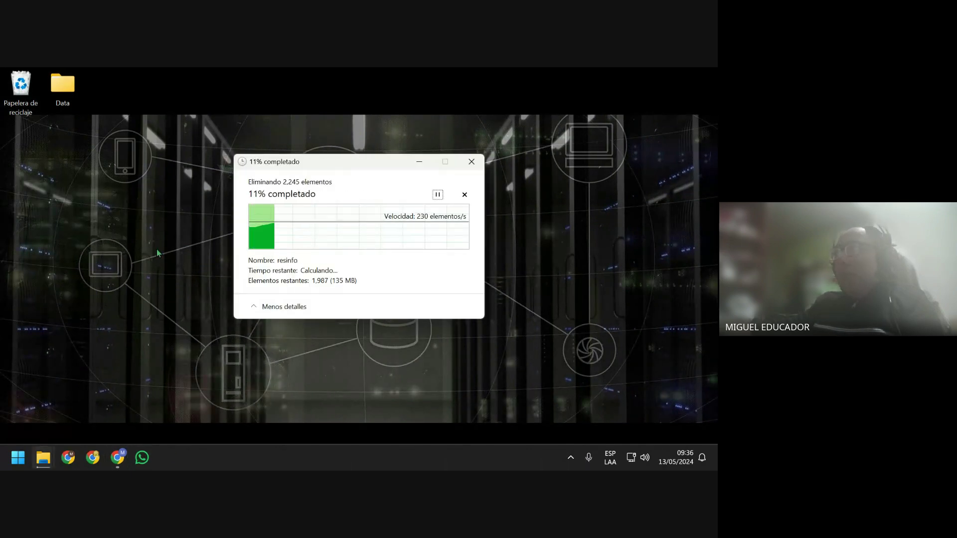
{"action": "right_click", "coordinate": [169, 243]}
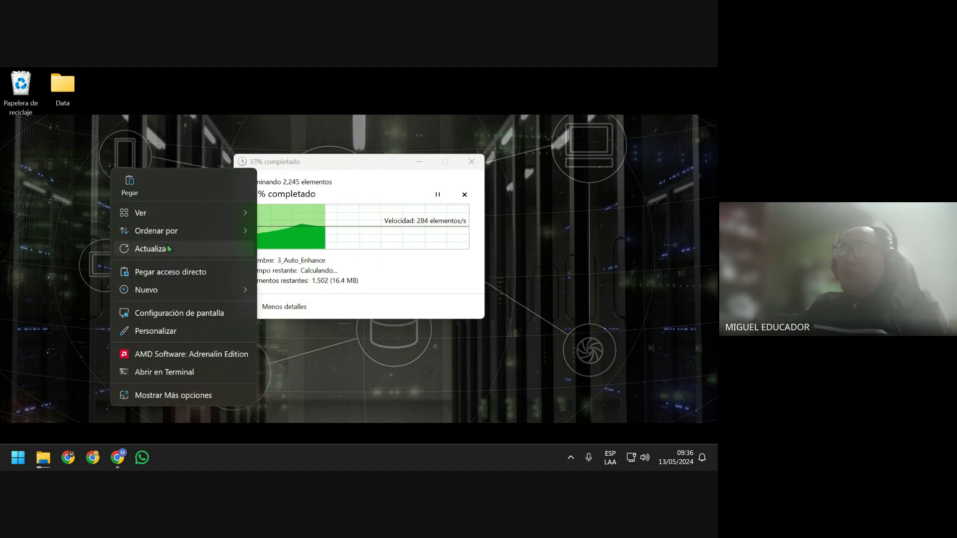
{"action": "left_click", "coordinate": [166, 244]}
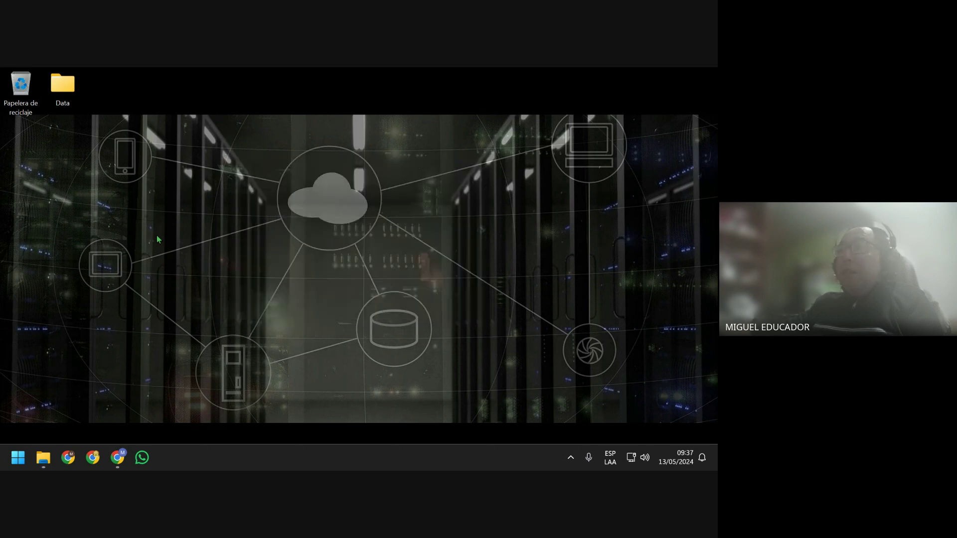
{"action": "mouse_move", "coordinate": [122, 453]}
{"action": "left_click", "coordinate": [109, 416]}
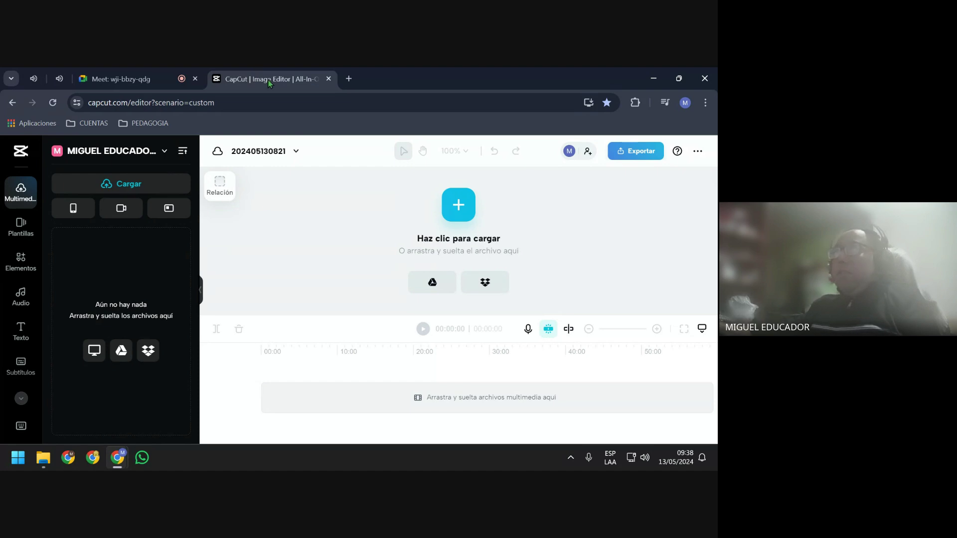
{"action": "left_click", "coordinate": [653, 79]}
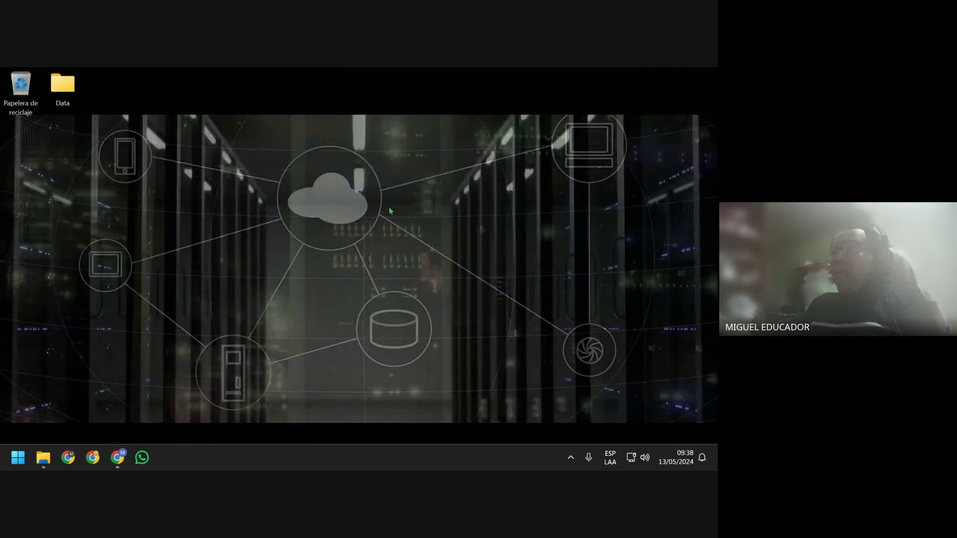
{"action": "mouse_move", "coordinate": [115, 466]}
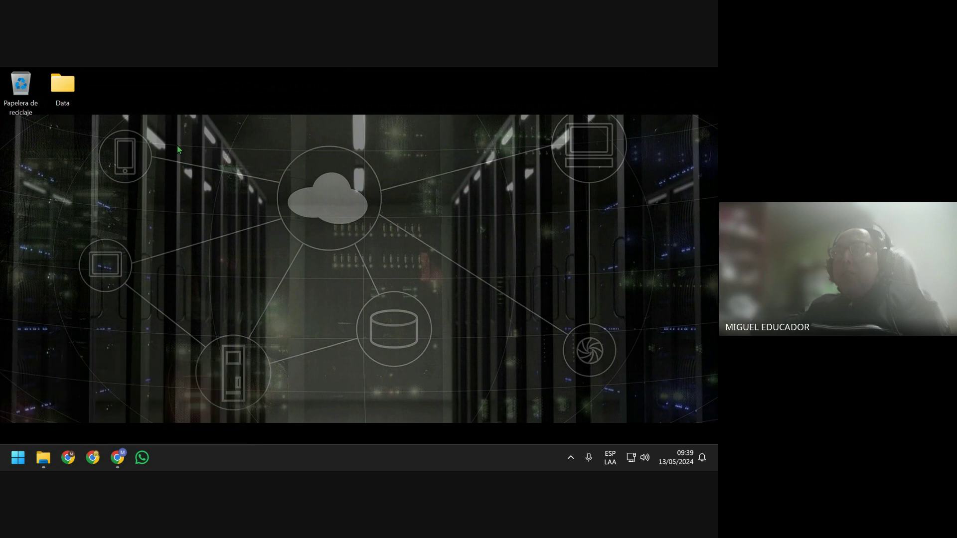
Search 'PRE' in the Start menu and launch Adobe Premiere Pro 2024
{"action": "key", "text": "super"}
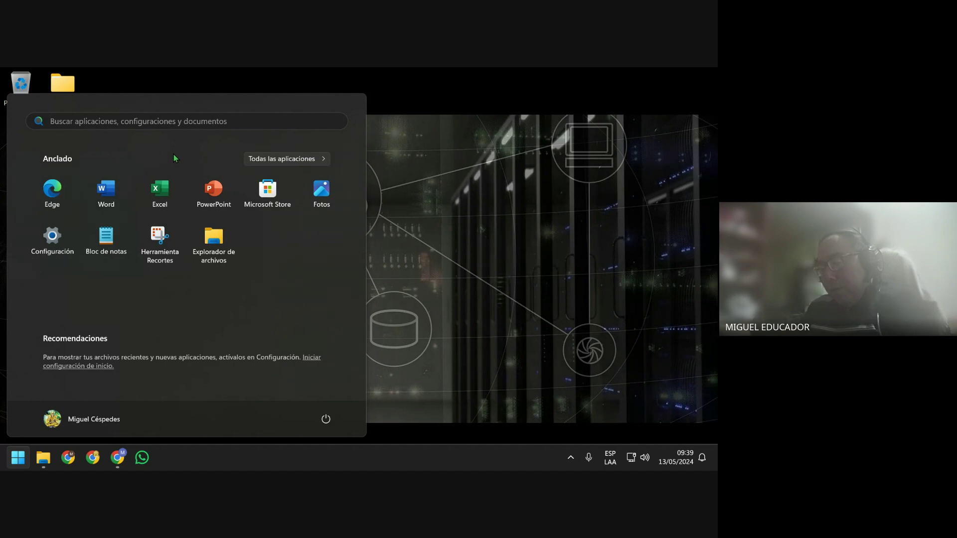
{"action": "type", "text": "PREferencias de idioma de Office"}
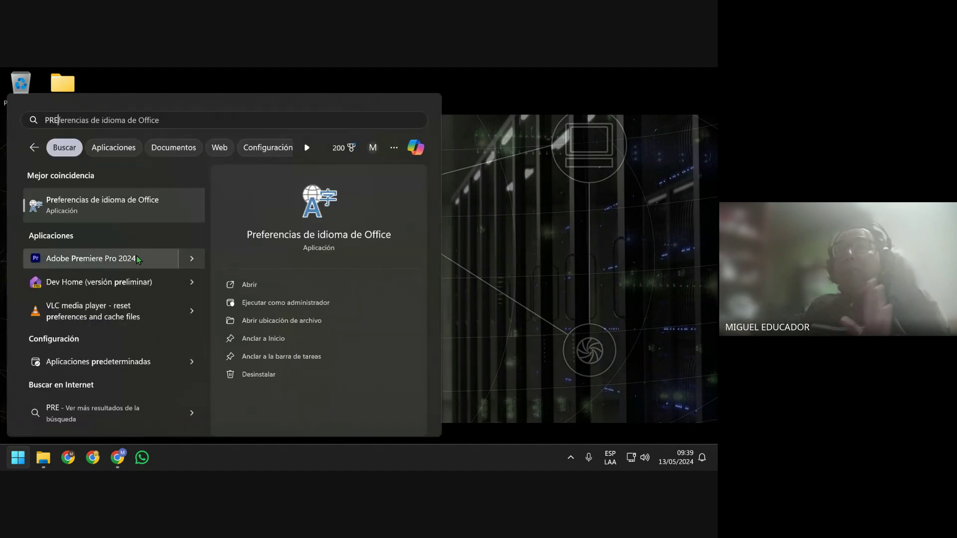
{"action": "left_click", "coordinate": [125, 261]}
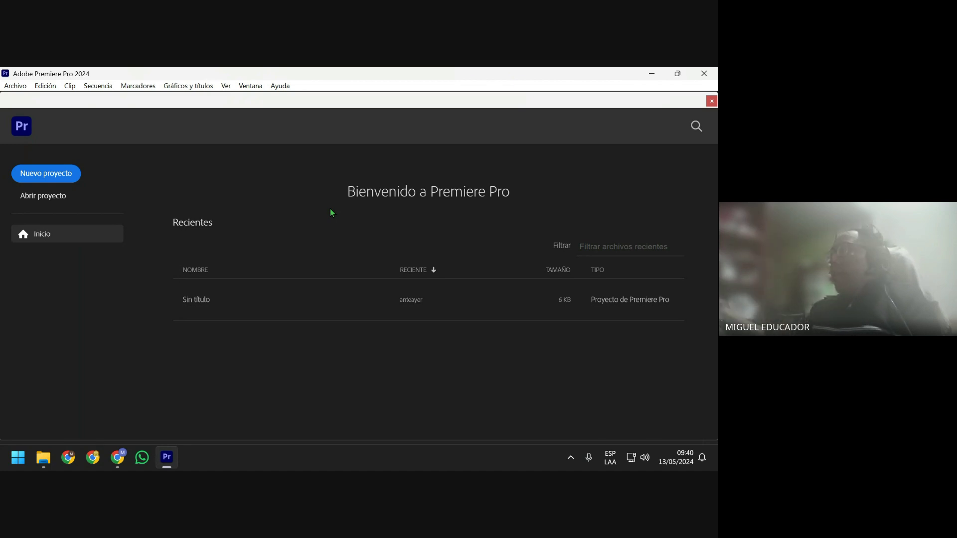
Bring up the Abrir proyecto dialog and browse to the SOFTWARE_1 (D:) drive
{"action": "left_click", "coordinate": [713, 100]}
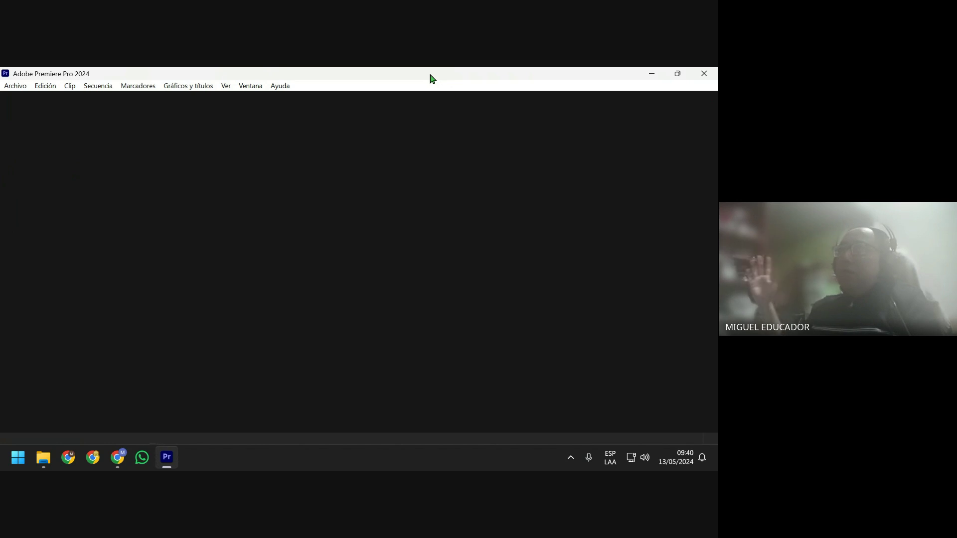
{"action": "left_click", "coordinate": [14, 86]}
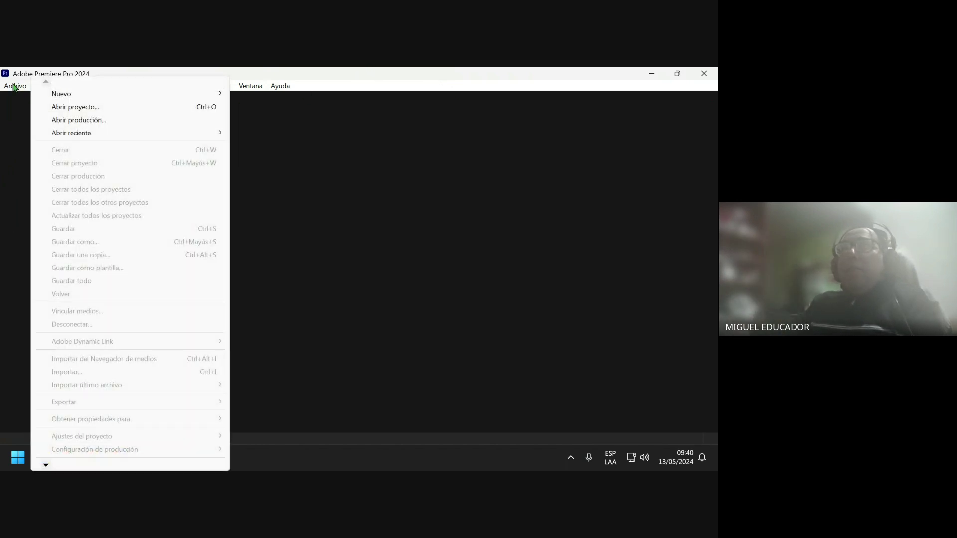
{"action": "left_click", "coordinate": [198, 113]}
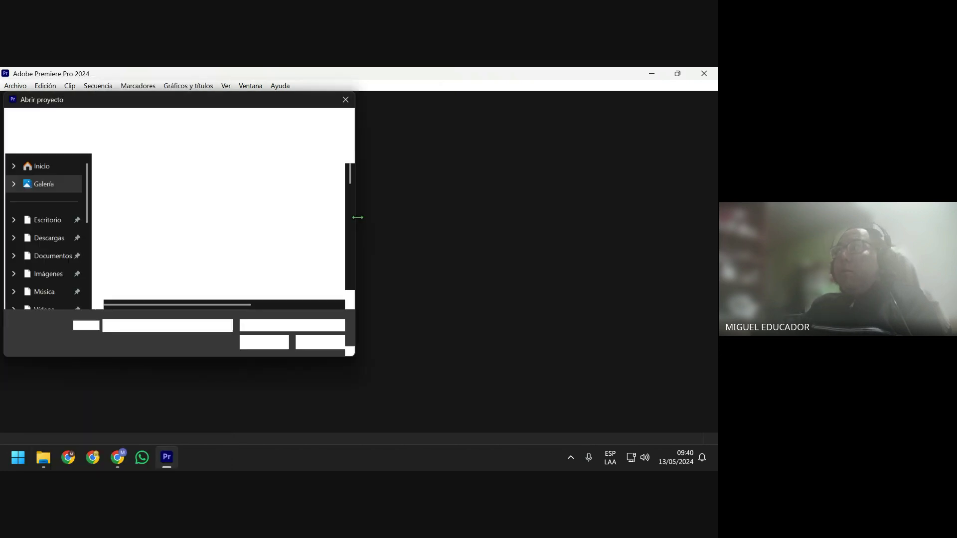
{"action": "left_click", "coordinate": [58, 226]}
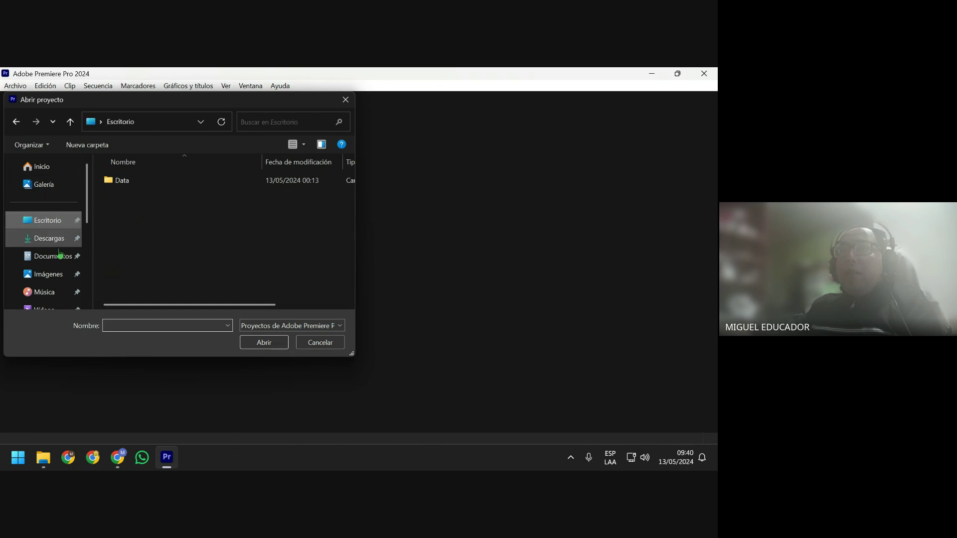
{"action": "scroll", "coordinate": [59, 284], "scroll_direction": "down", "scroll_amount": 2}
{"action": "left_click", "coordinate": [58, 287]}
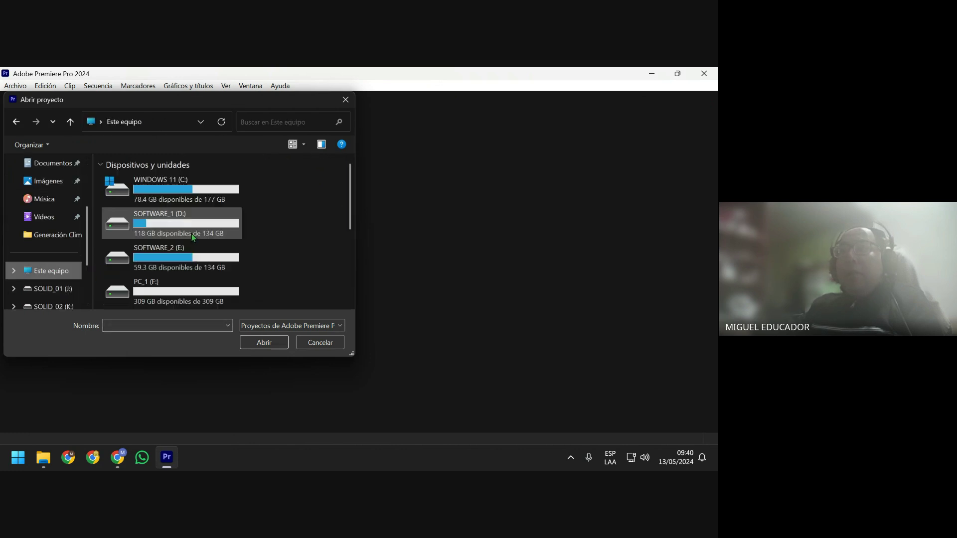
{"action": "double_click", "coordinate": [236, 240]}
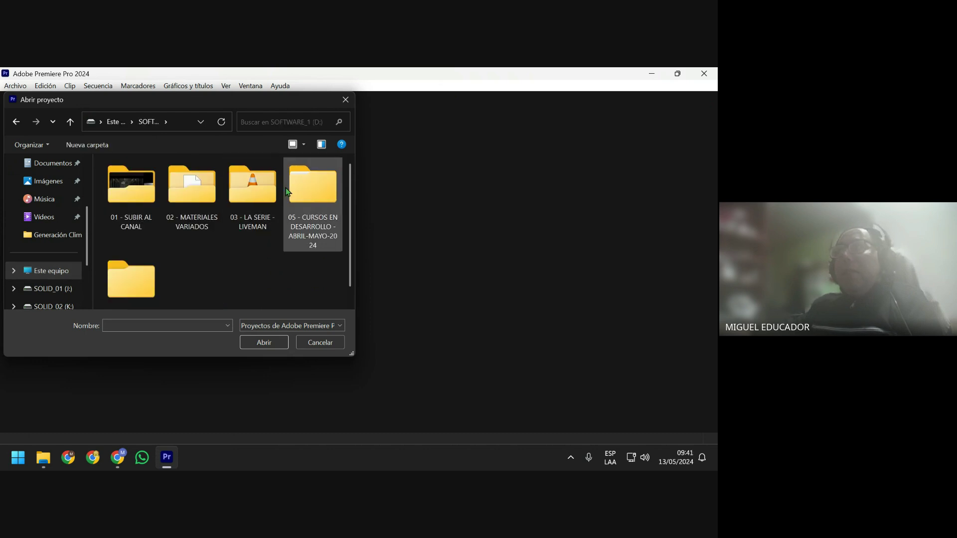
Browse Herramientas Multimedia session folders N°05 and N°06, then cancel back to the welcome screen
{"action": "double_click", "coordinate": [308, 184]}
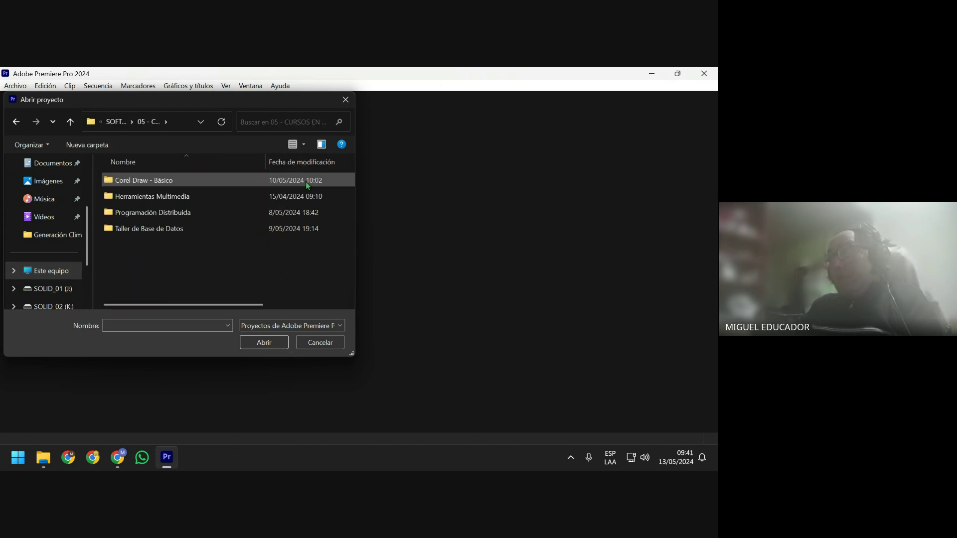
{"action": "double_click", "coordinate": [226, 199]}
{"action": "double_click", "coordinate": [199, 243]}
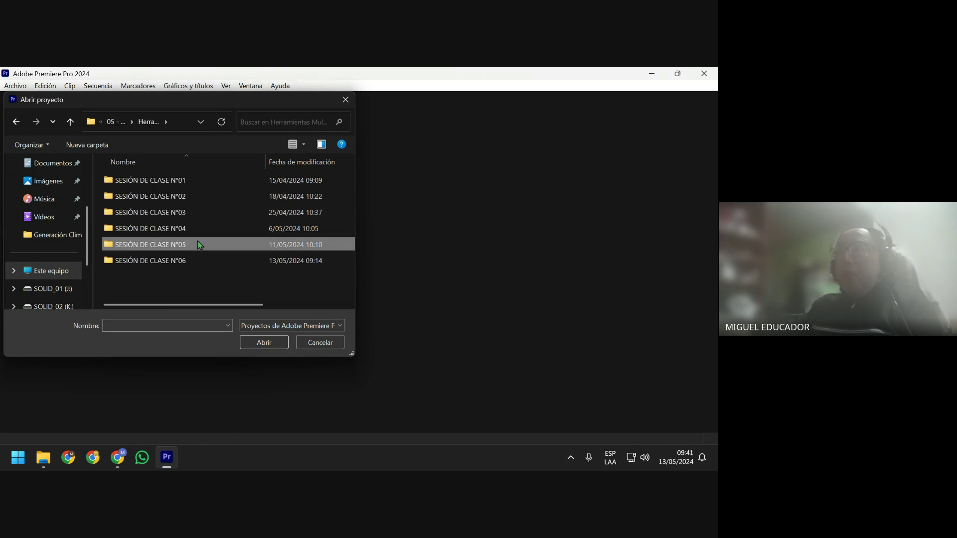
{"action": "left_click", "coordinate": [70, 122]}
{"action": "double_click", "coordinate": [160, 261]}
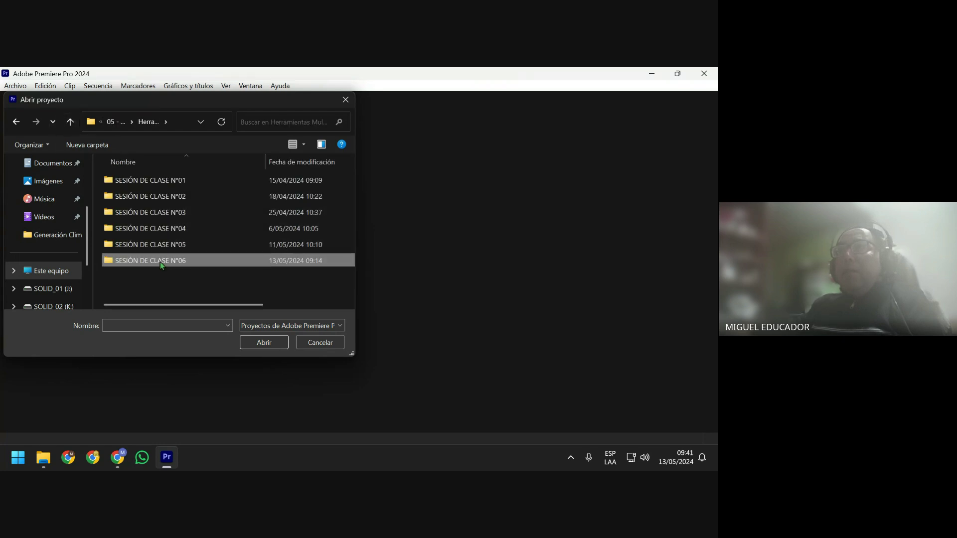
{"action": "left_click", "coordinate": [320, 342]}
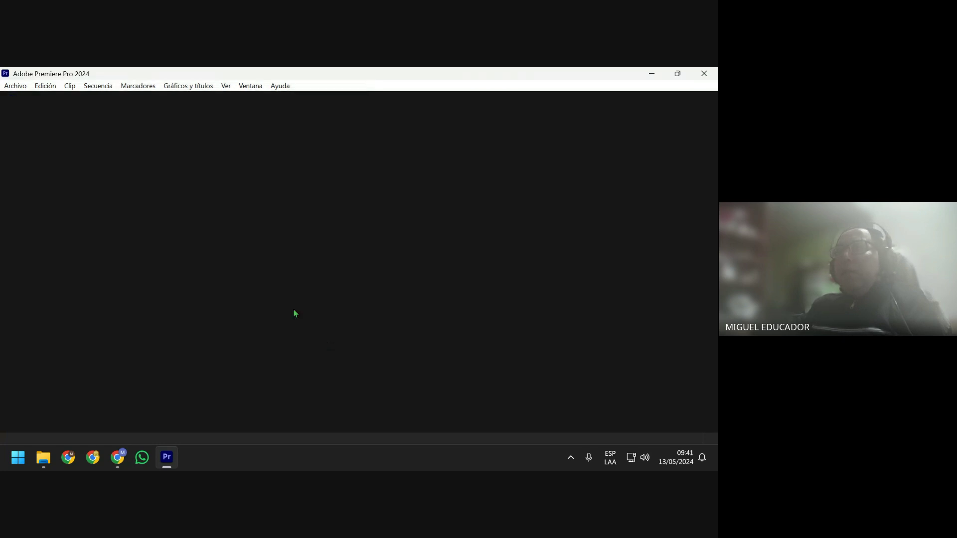
{"action": "left_click", "coordinate": [704, 73]}
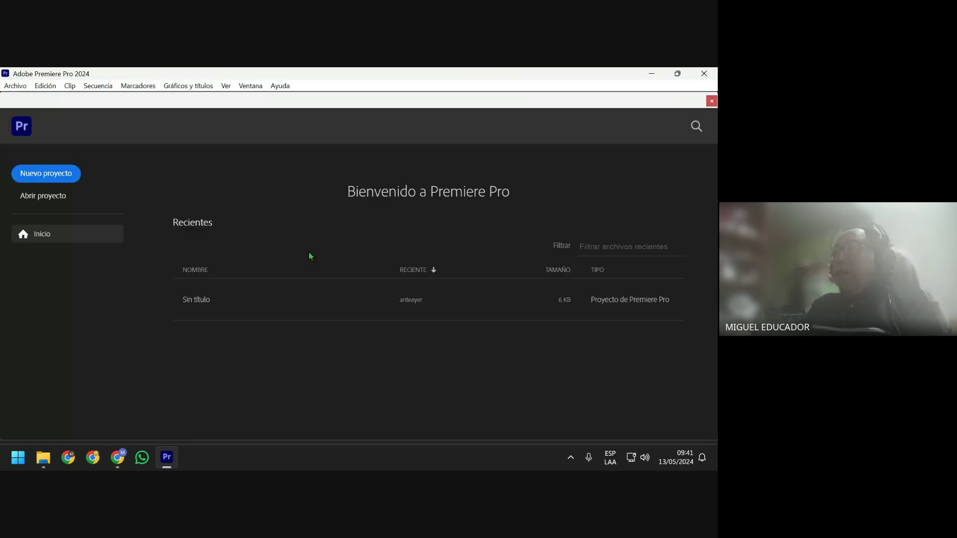
Launch Adobe Premiere Pro 2024 from a Start menu search for 'PRE'
{"action": "key", "text": "super"}
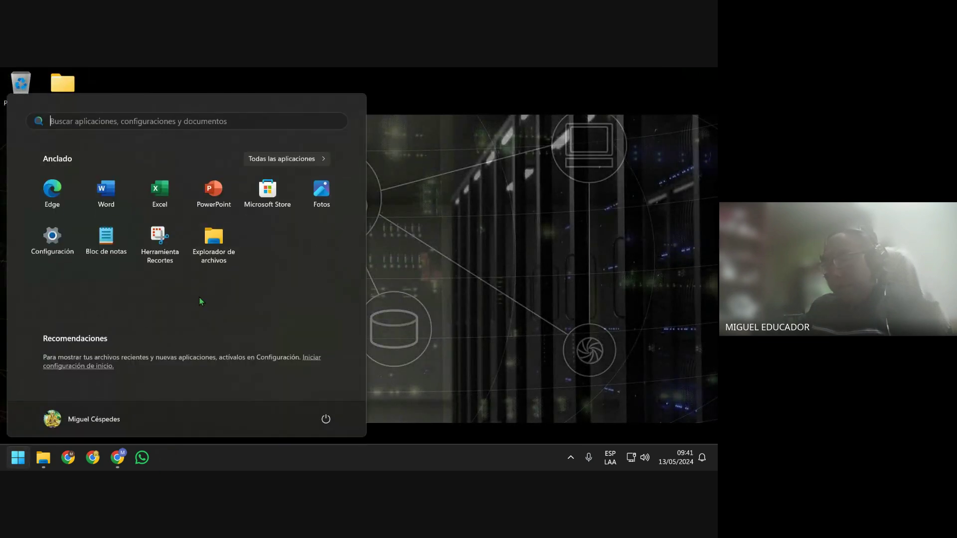
{"action": "type", "text": "PREferencias de idioma de Office"}
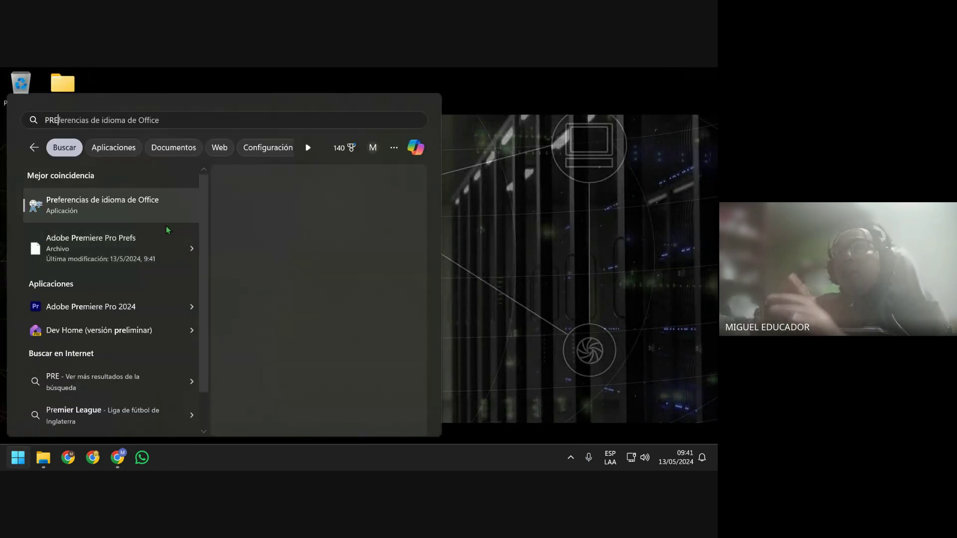
{"action": "left_click", "coordinate": [120, 309]}
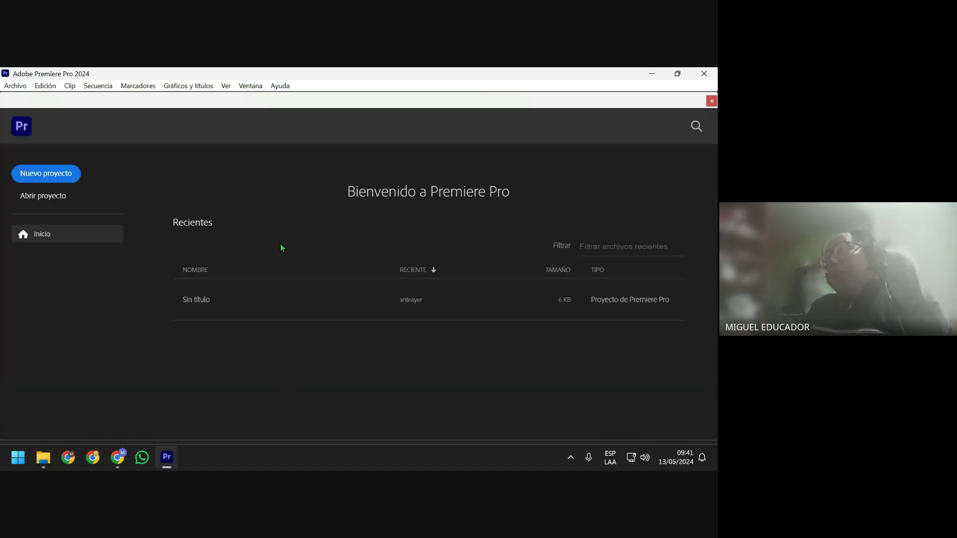
Open the recent Sin título project, then quit Premiere Pro with Alt+F4
{"action": "left_click", "coordinate": [214, 311]}
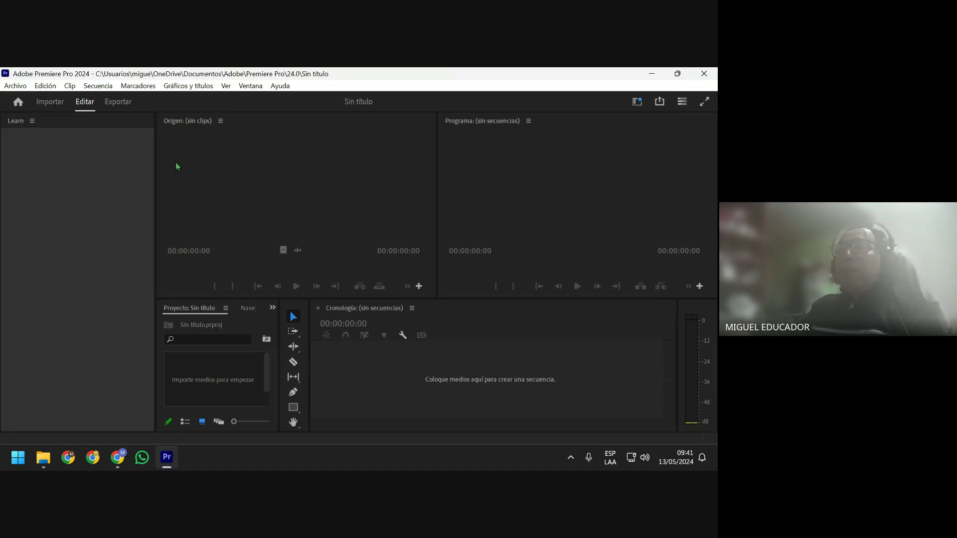
{"action": "key", "text": "alt+F4"}
Browse from the Data folder to Documentos\Adobe\Premiere Pro\24.0 in File Explorer
{"action": "double_click", "coordinate": [62, 95]}
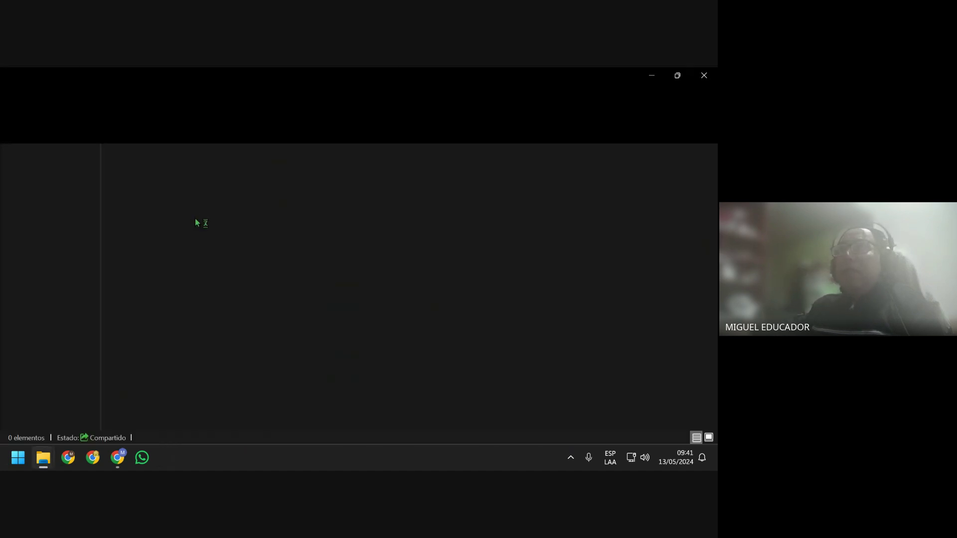
{"action": "left_click", "coordinate": [57, 249]}
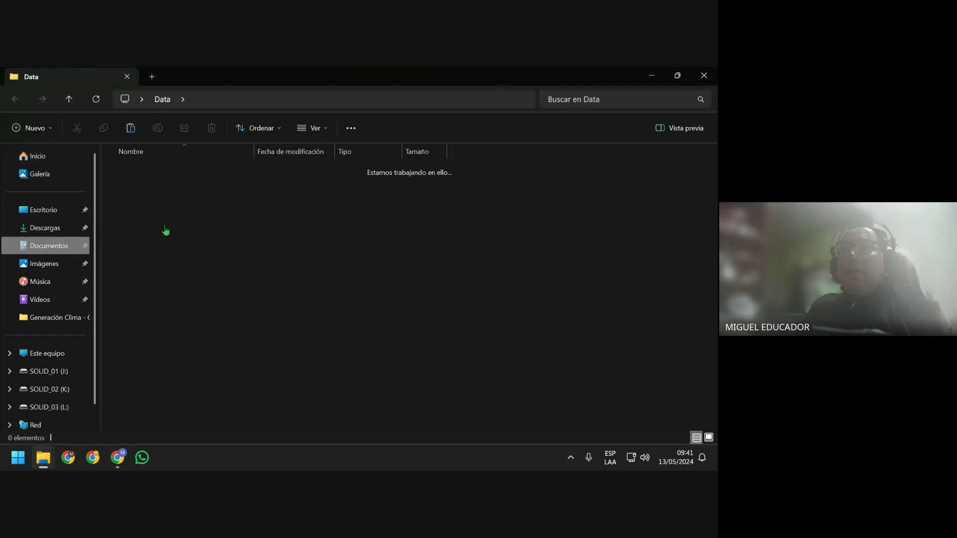
{"action": "left_click", "coordinate": [180, 190]}
{"action": "double_click", "coordinate": [180, 190]}
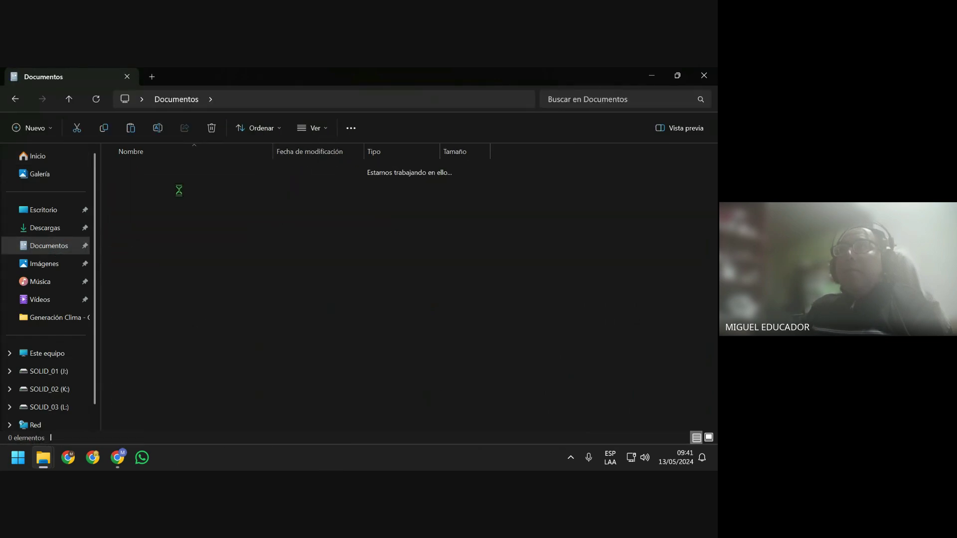
{"action": "double_click", "coordinate": [175, 200]}
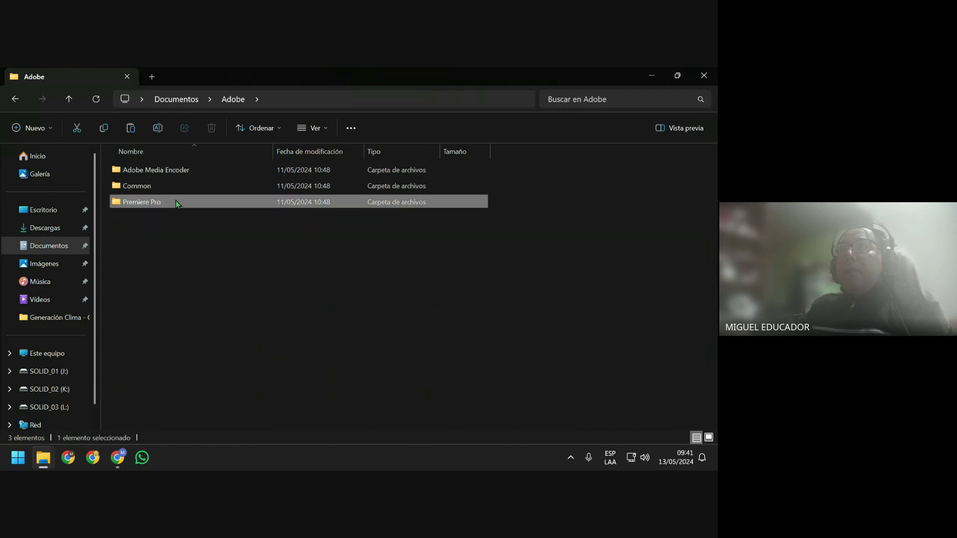
{"action": "key", "text": "Return"}
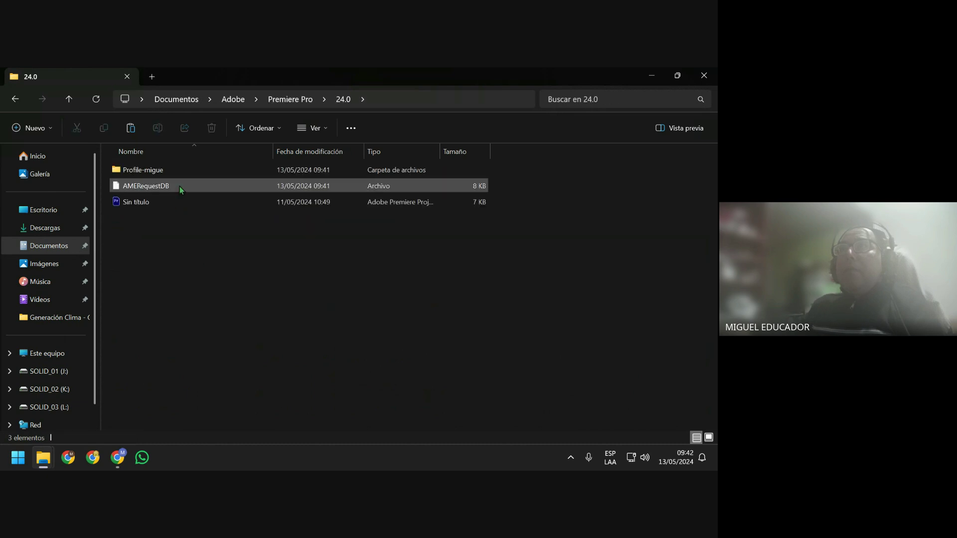
Delete the Sin título project file with Eliminar and close File Explorer
{"action": "left_click", "coordinate": [144, 204]}
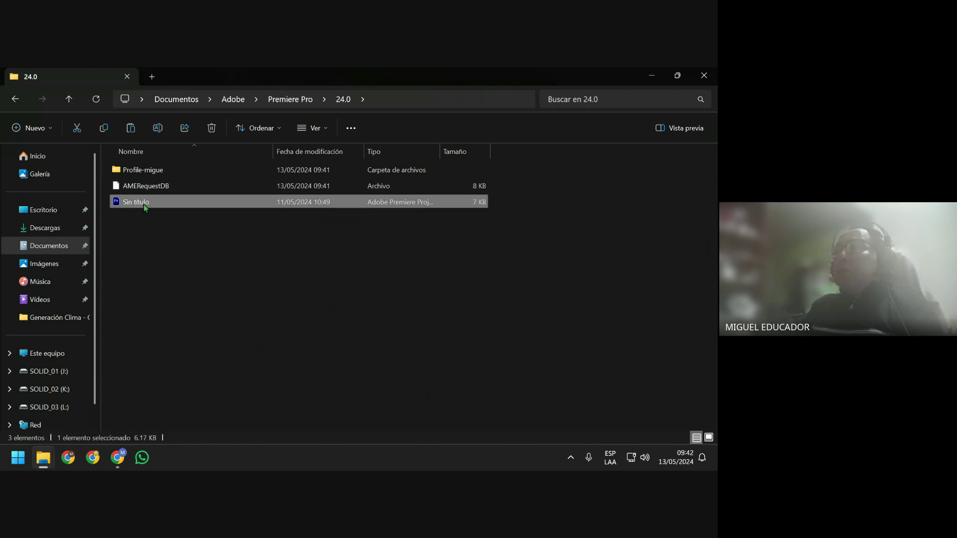
{"action": "right_click", "coordinate": [144, 204]}
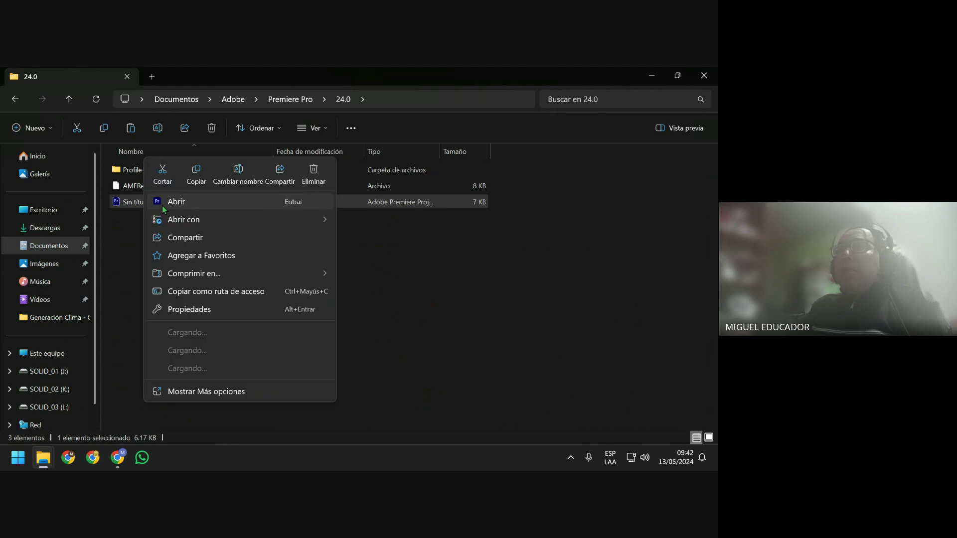
{"action": "left_click", "coordinate": [313, 174]}
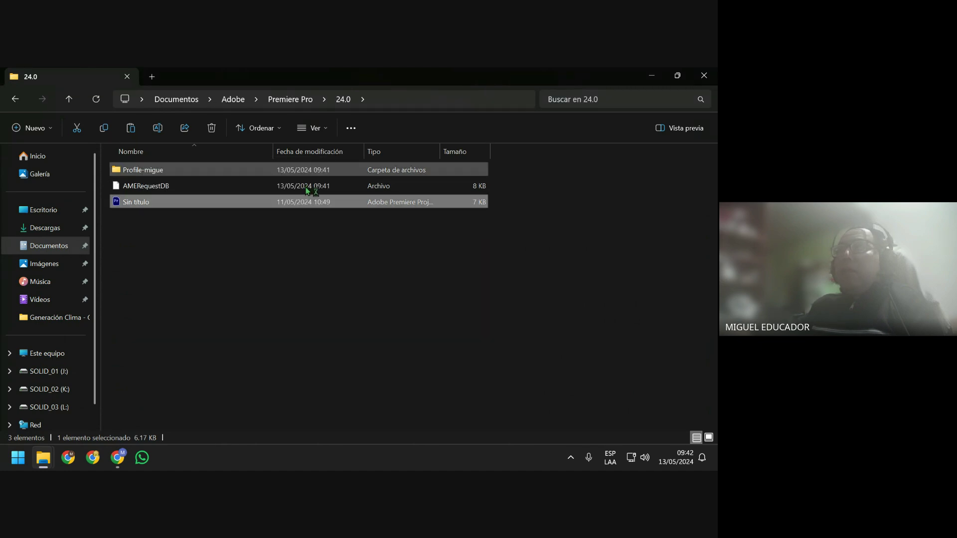
{"action": "left_click", "coordinate": [704, 75]}
Launch Adobe Premiere Pro 2024 again from a Start search for 'PRE'
{"action": "key", "text": "super"}
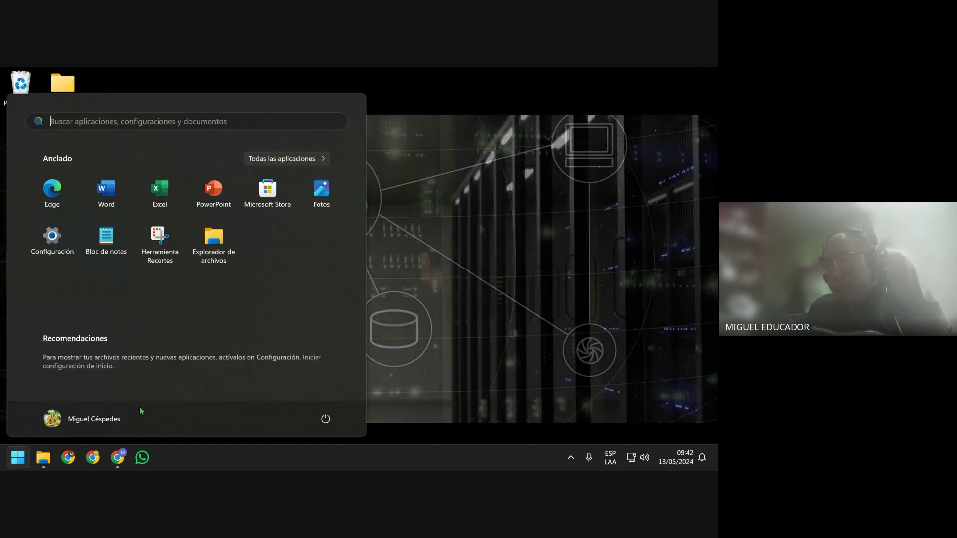
{"action": "type", "text": "PREferencias de idioma de Office"}
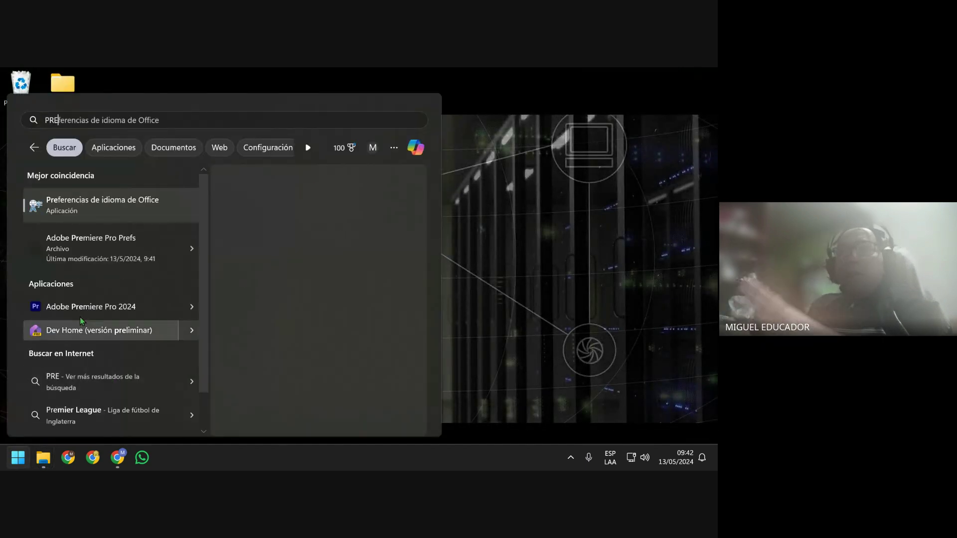
{"action": "left_click", "coordinate": [92, 306]}
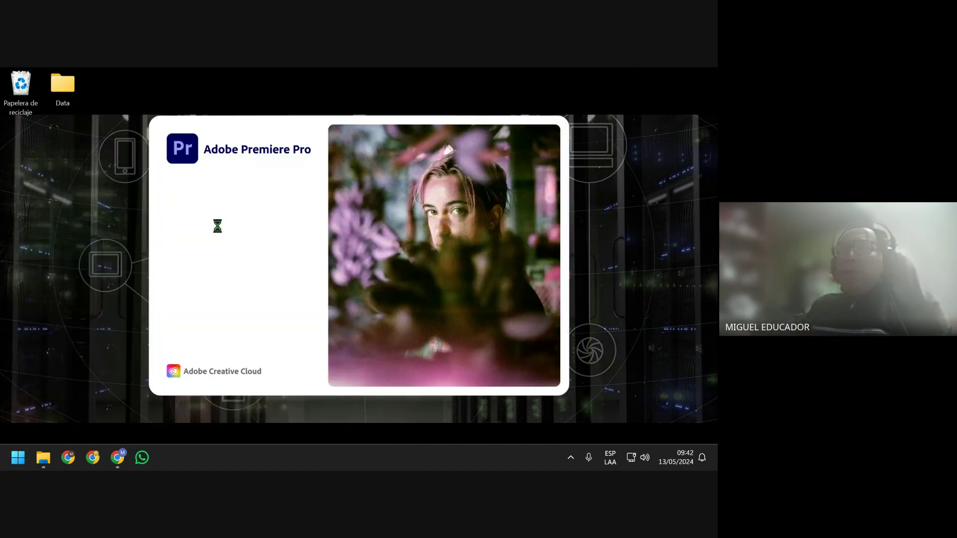
Empty the Recycle Bin, confirming the permanent deletion with Sí
{"action": "right_click", "coordinate": [26, 90]}
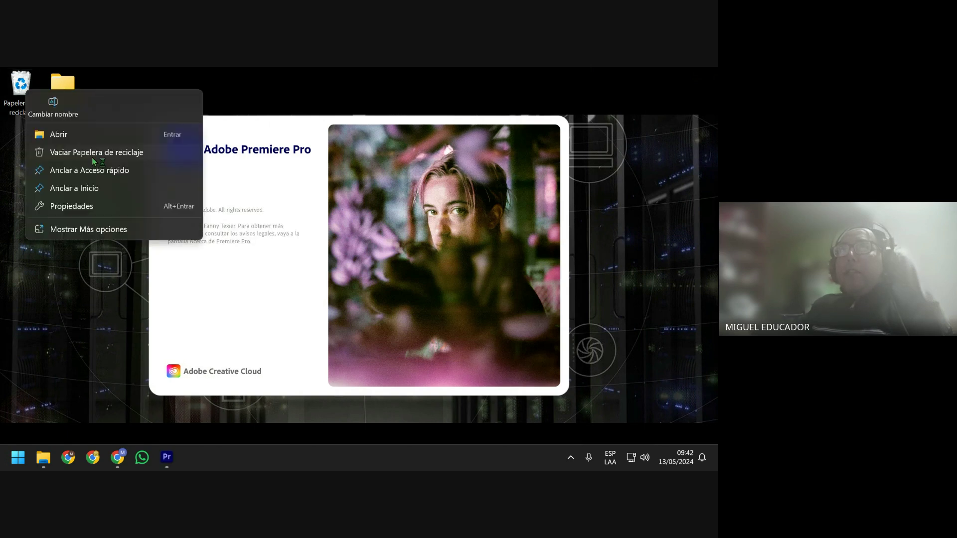
{"action": "left_click", "coordinate": [126, 157]}
{"action": "left_click", "coordinate": [414, 310]}
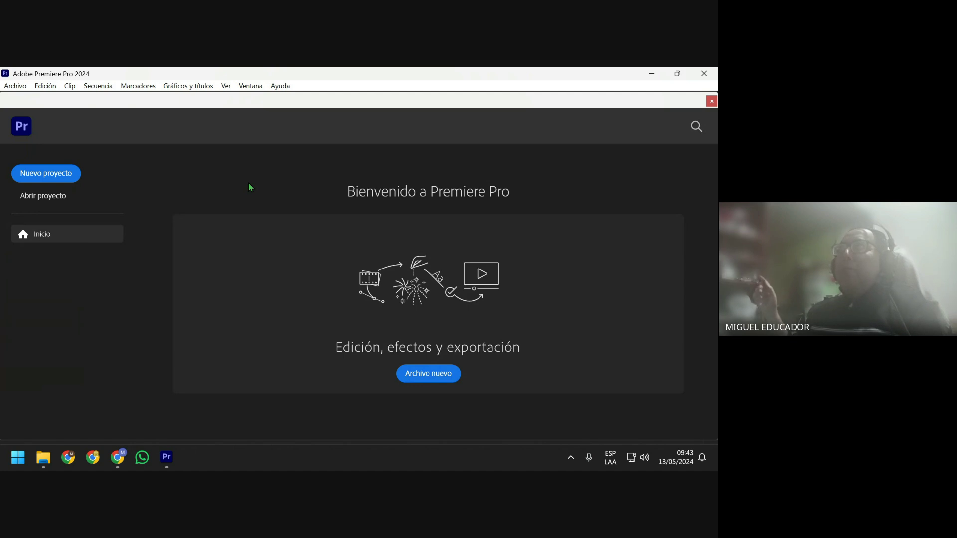
{"action": "key", "text": "super"}
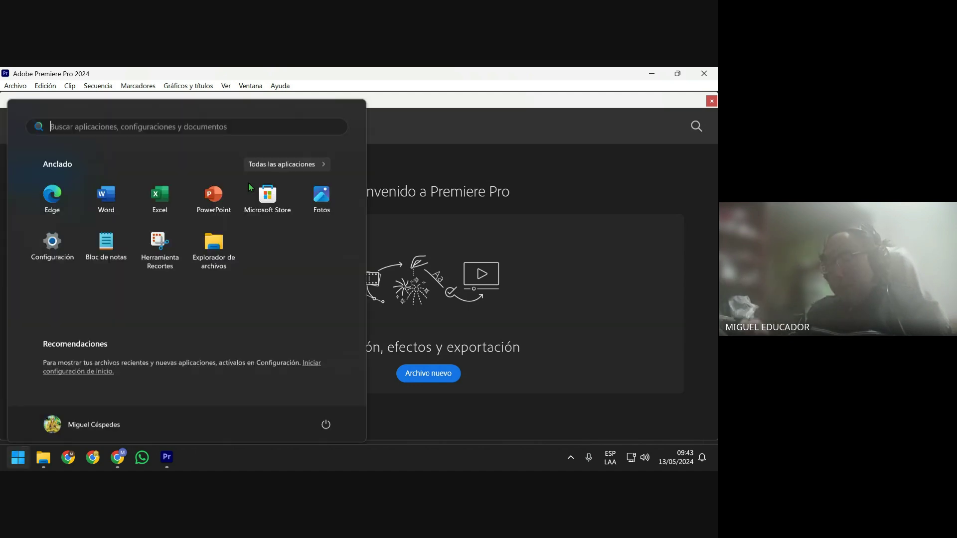
{"action": "type", "text": "MOVI"}
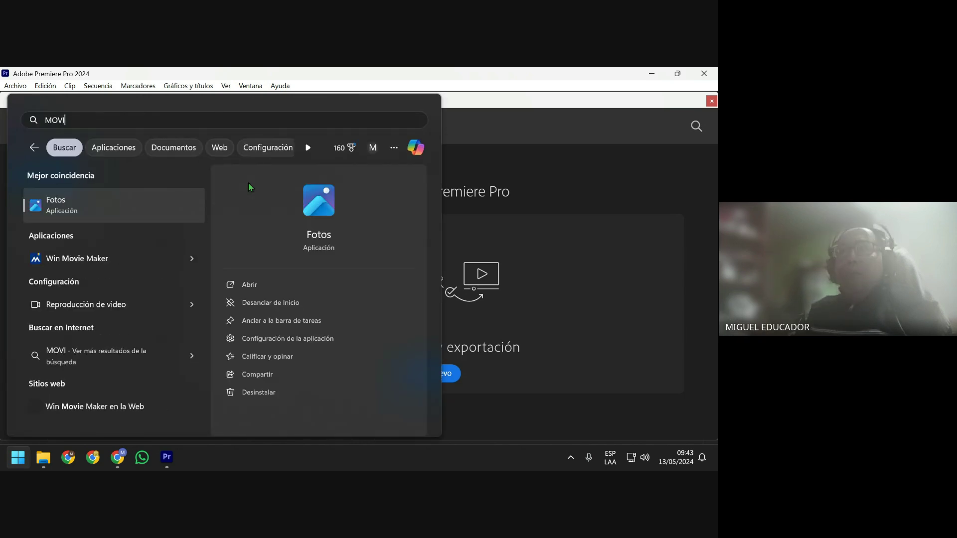
{"action": "key", "text": "Down"}
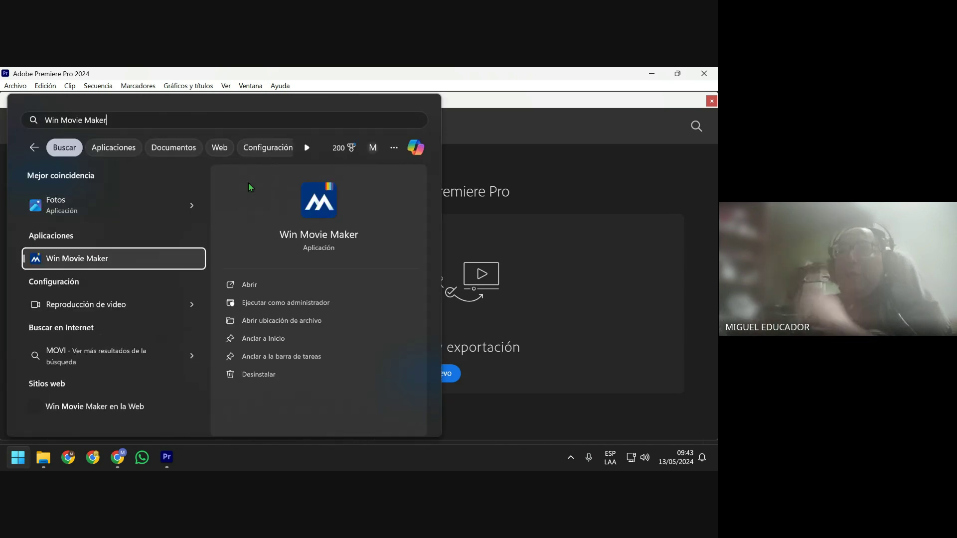
{"action": "key", "text": "Return"}
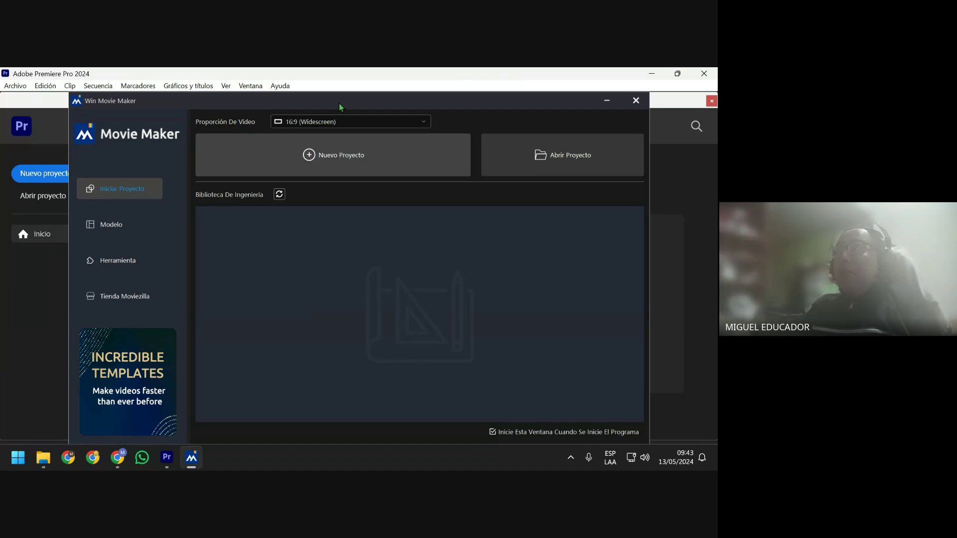
{"action": "left_click_drag", "start_coordinate": [338, 103], "coordinate": [339, 88]}
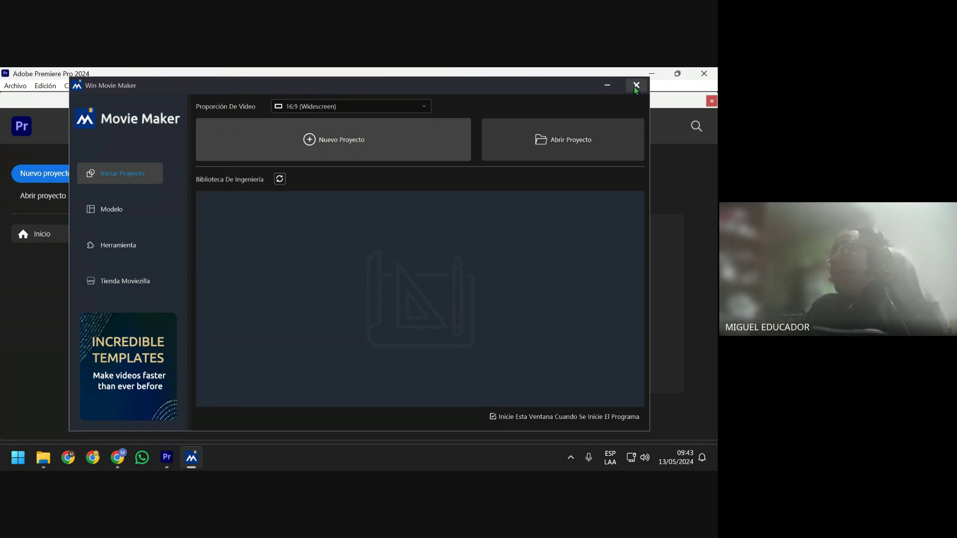
{"action": "left_click", "coordinate": [636, 86]}
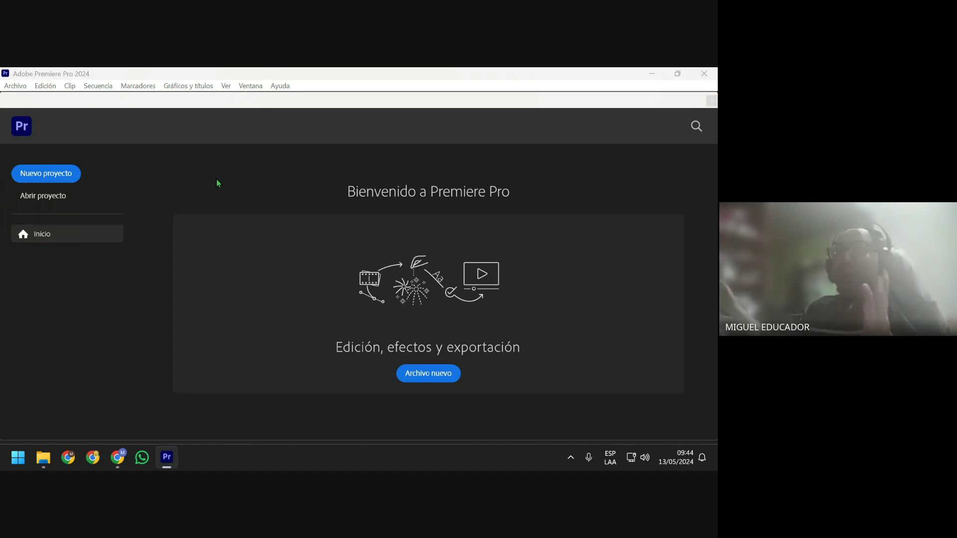
Open Windows Settings and highlight the AMD Ryzen 5 3400G processor name
{"action": "key", "text": "super+i"}
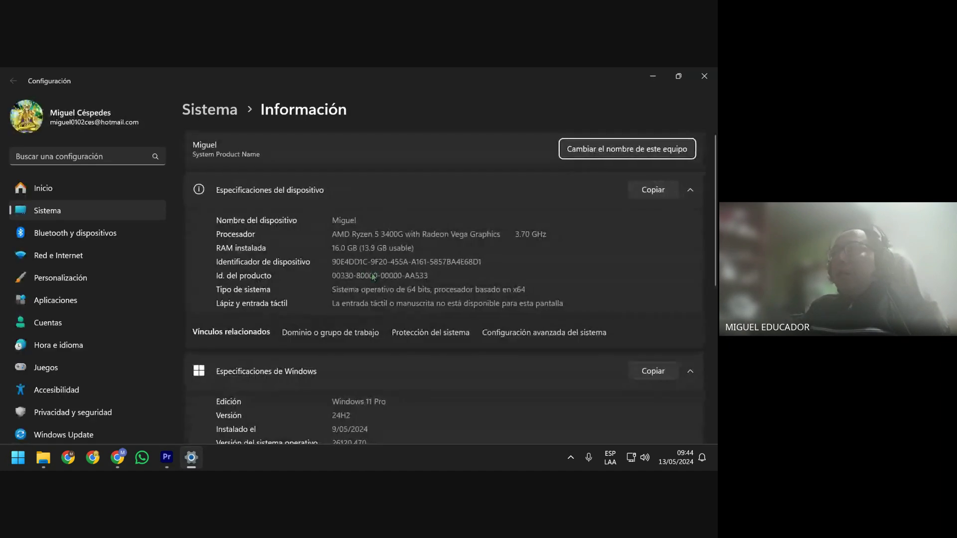
{"action": "scroll", "coordinate": [423, 339], "scroll_direction": "down", "scroll_amount": 3}
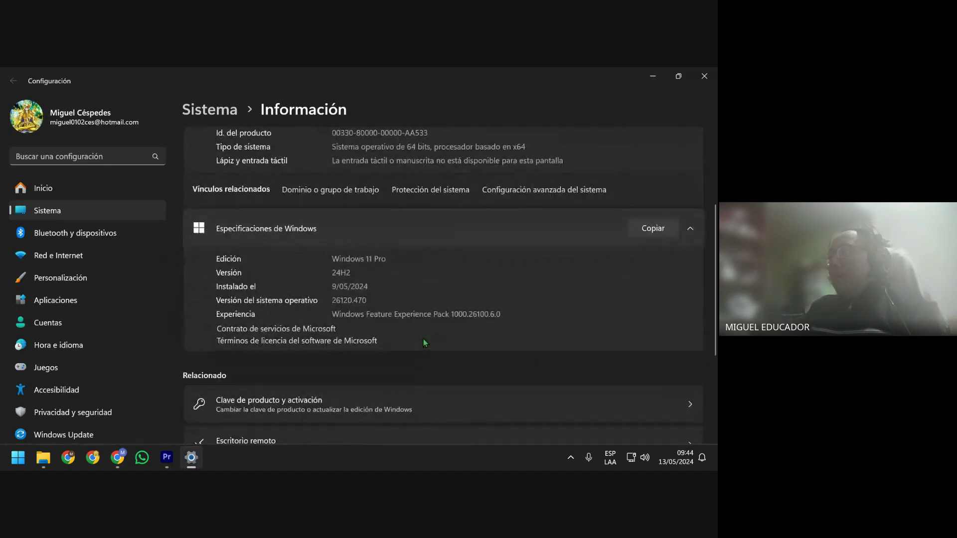
{"action": "scroll", "coordinate": [420, 338], "scroll_direction": "up", "scroll_amount": 2}
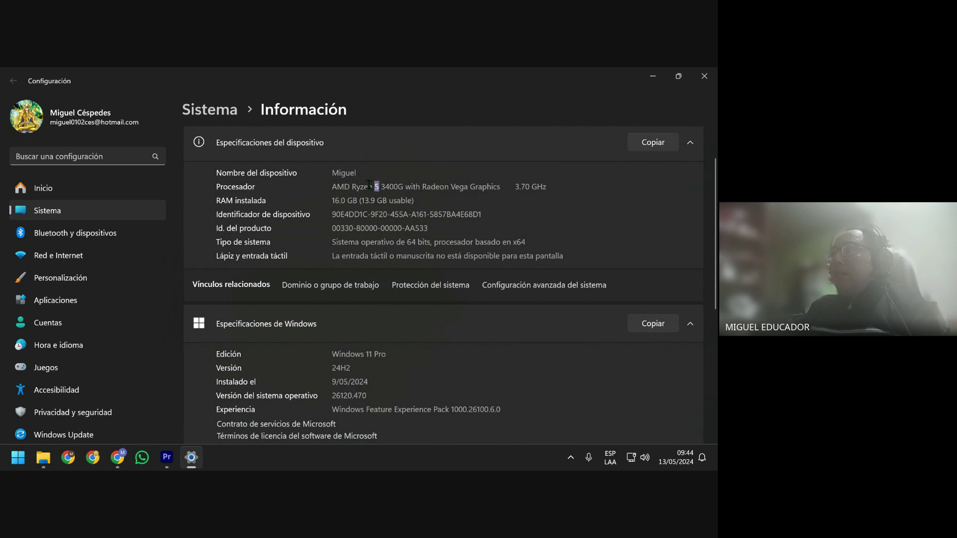
{"action": "left_click_drag", "start_coordinate": [369, 185], "coordinate": [330, 186]}
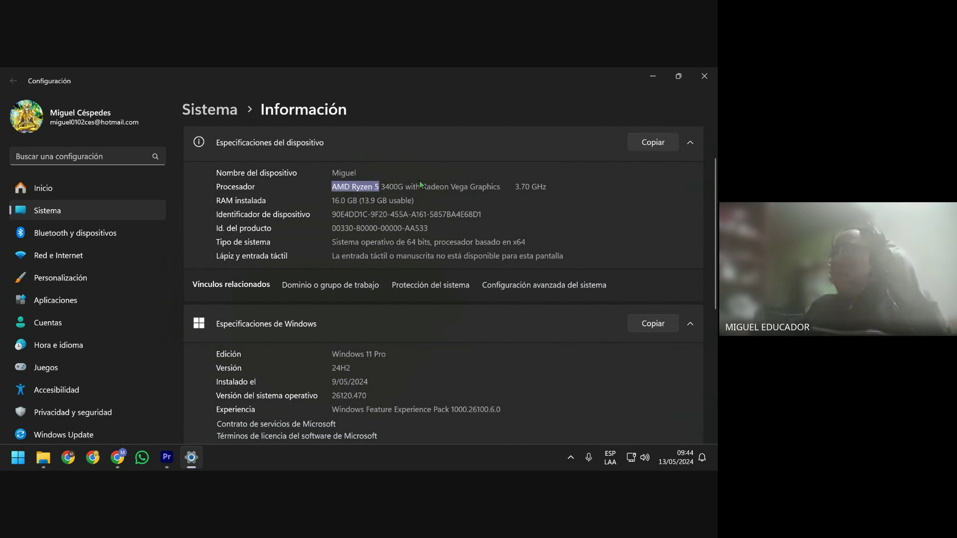
{"action": "left_click", "coordinate": [386, 183]}
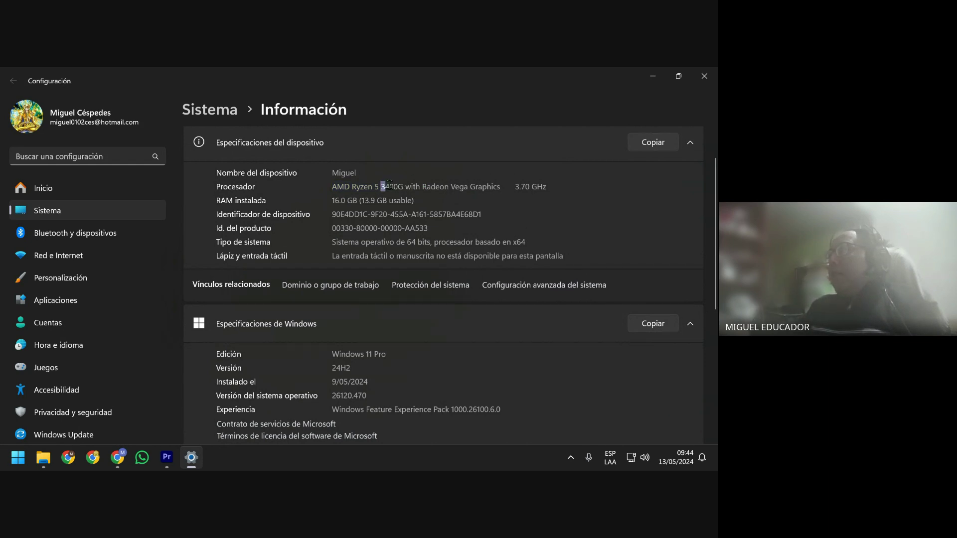
{"action": "left_click_drag", "start_coordinate": [389, 184], "coordinate": [419, 185]}
{"action": "left_click", "coordinate": [394, 186]}
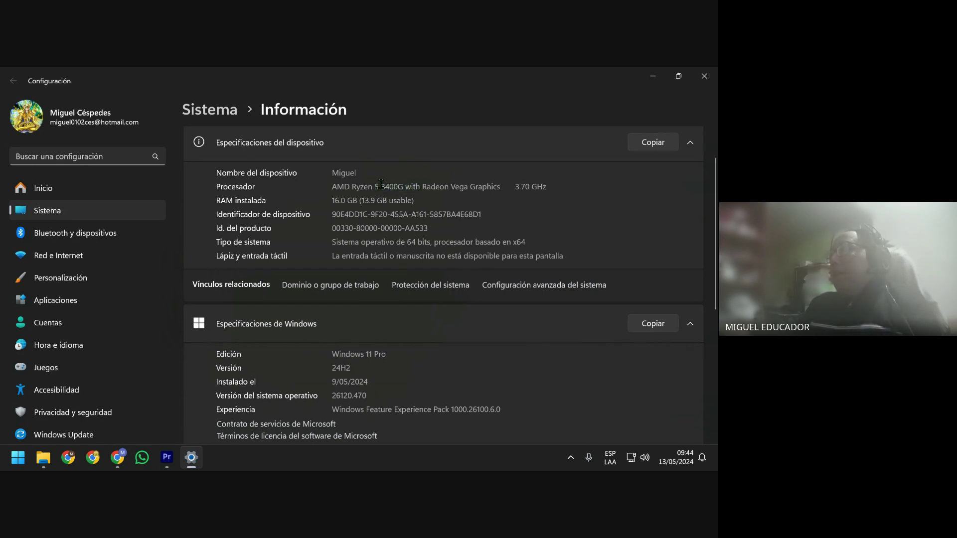
{"action": "left_click_drag", "start_coordinate": [381, 185], "coordinate": [403, 185]}
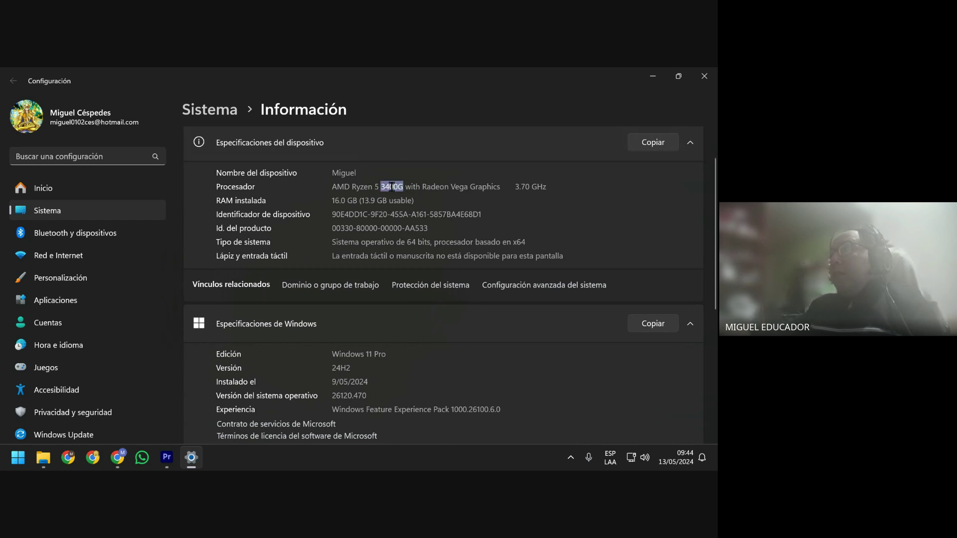
{"action": "left_click", "coordinate": [392, 187]}
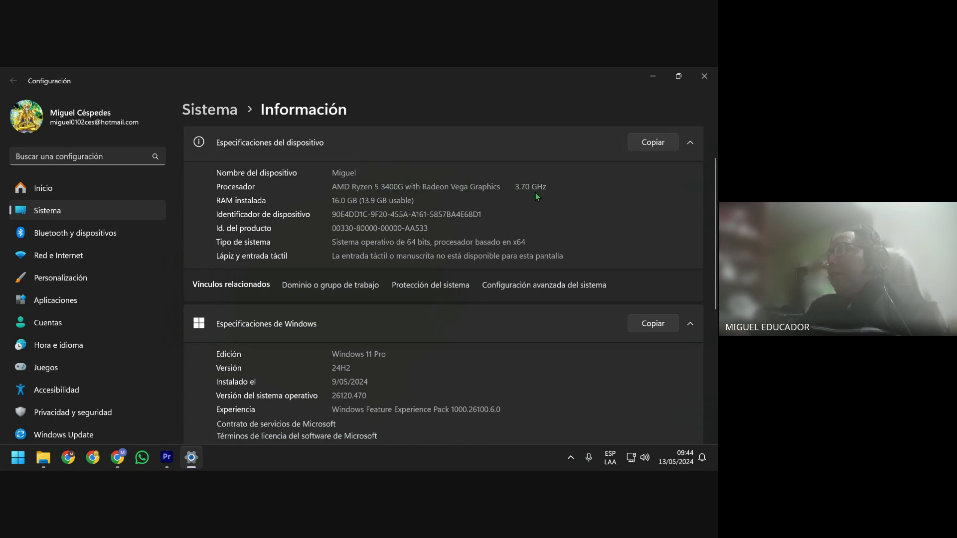
Look over the specs, including the 16 GB of RAM, then close Settings
{"action": "scroll", "coordinate": [573, 319], "scroll_direction": "down", "scroll_amount": 1}
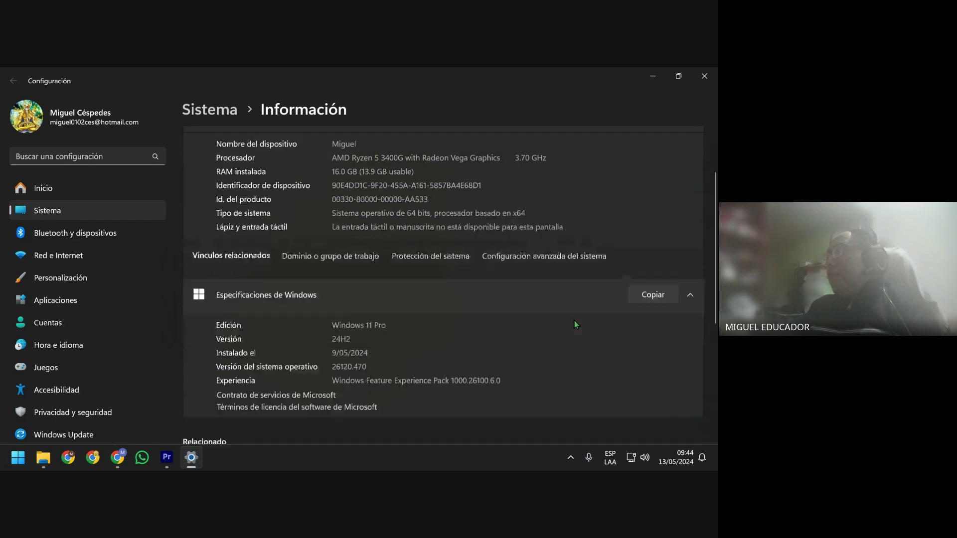
{"action": "scroll", "coordinate": [571, 319], "scroll_direction": "up", "scroll_amount": 1}
{"action": "scroll", "coordinate": [571, 319], "scroll_direction": "down", "scroll_amount": 3}
{"action": "scroll", "coordinate": [553, 306], "scroll_direction": "up", "scroll_amount": 5}
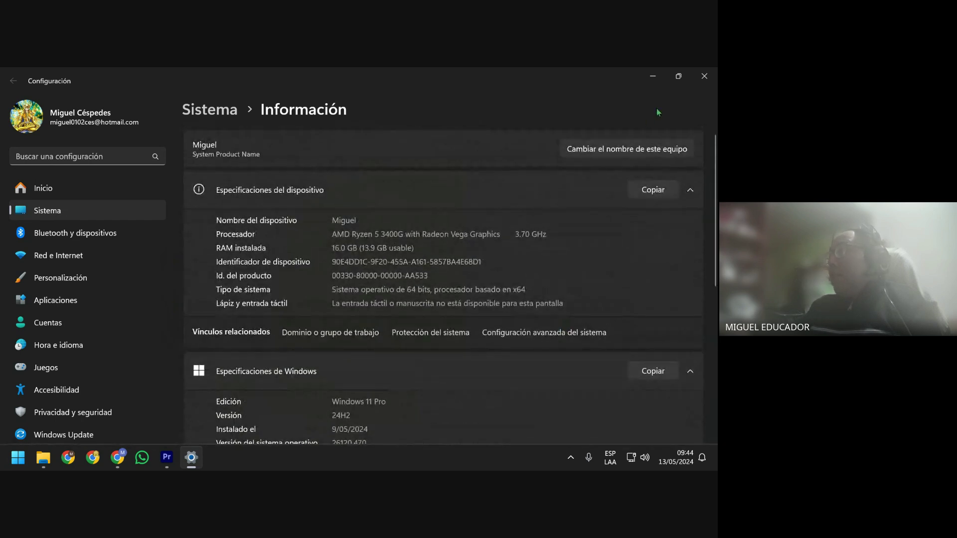
{"action": "left_click", "coordinate": [700, 81]}
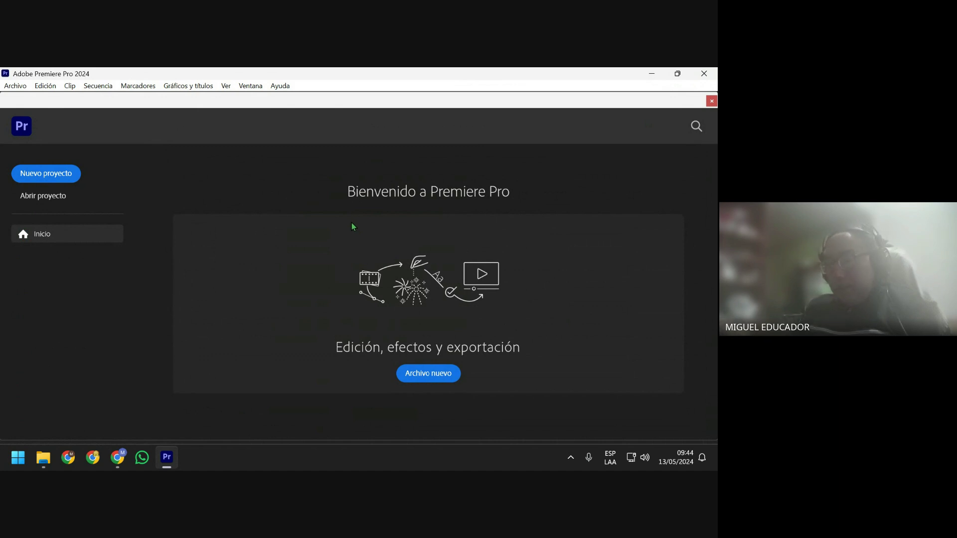
Open Task Manager from the Start button's menu and show the Rendimiento graphs for Disco 0
{"action": "right_click", "coordinate": [18, 457]}
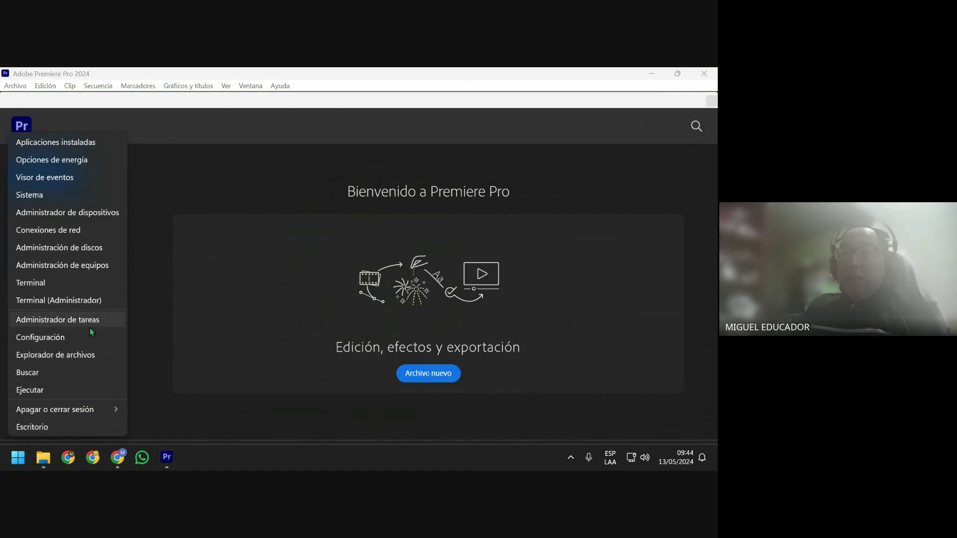
{"action": "left_click", "coordinate": [149, 301]}
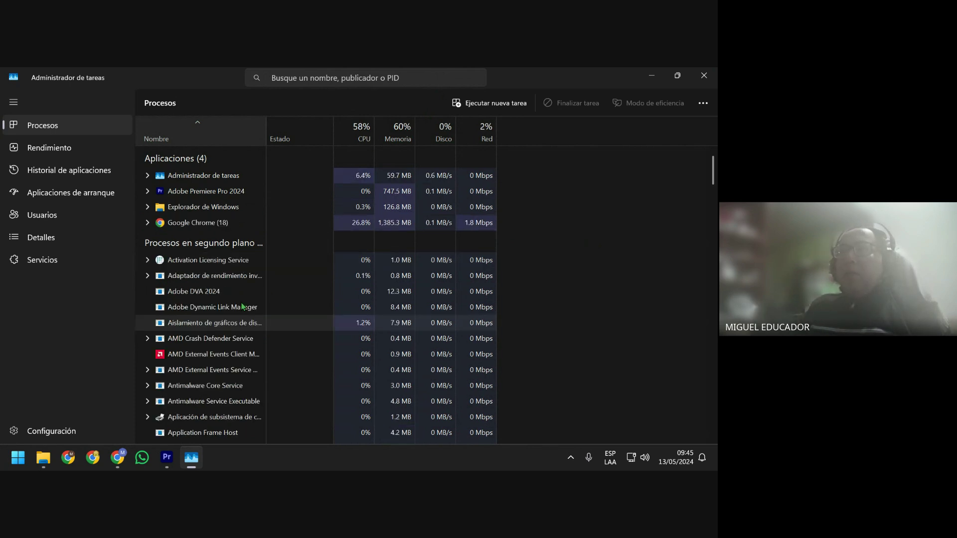
{"action": "left_click", "coordinate": [70, 149]}
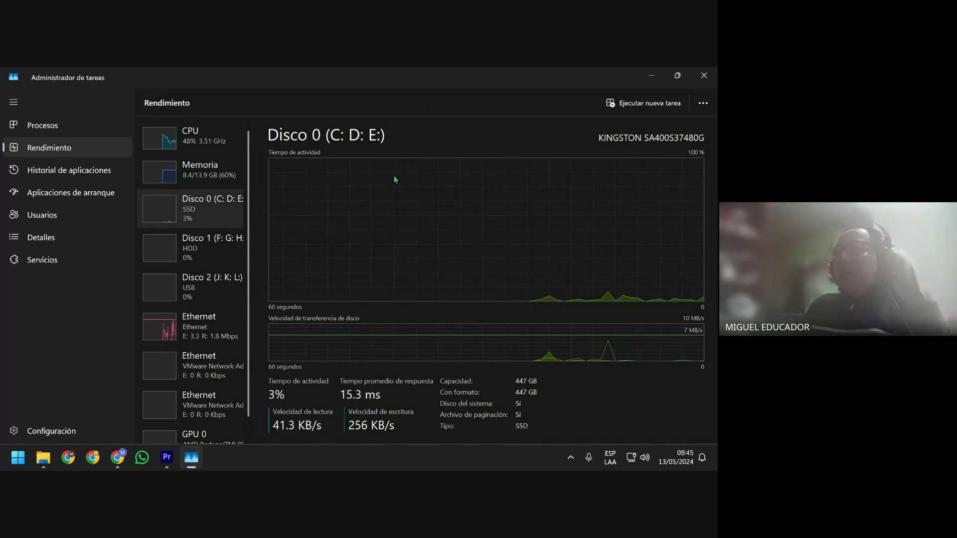
View GPU 0's stats, then the CPU details for the AMD Ryzen 5 3400G
{"action": "mouse_move", "coordinate": [393, 176]}
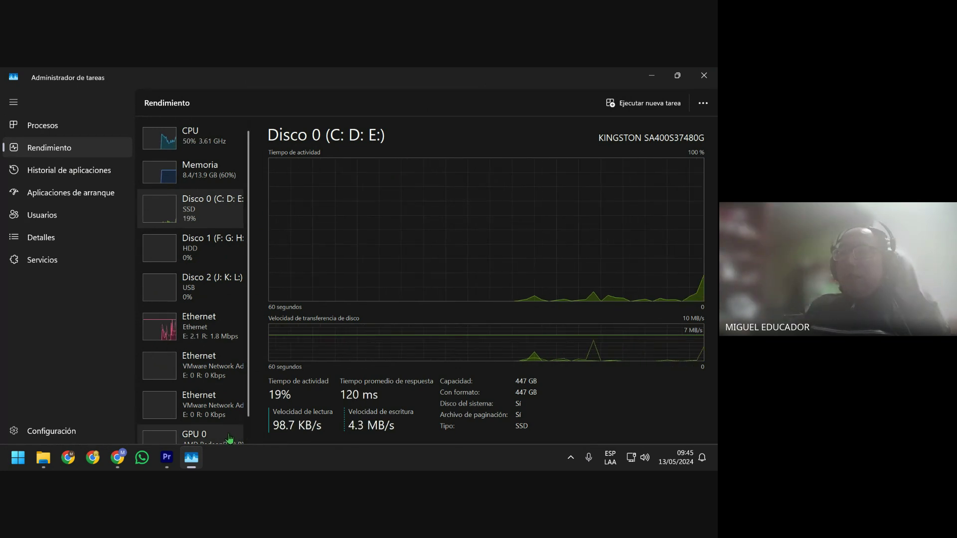
{"action": "left_click", "coordinate": [215, 444]}
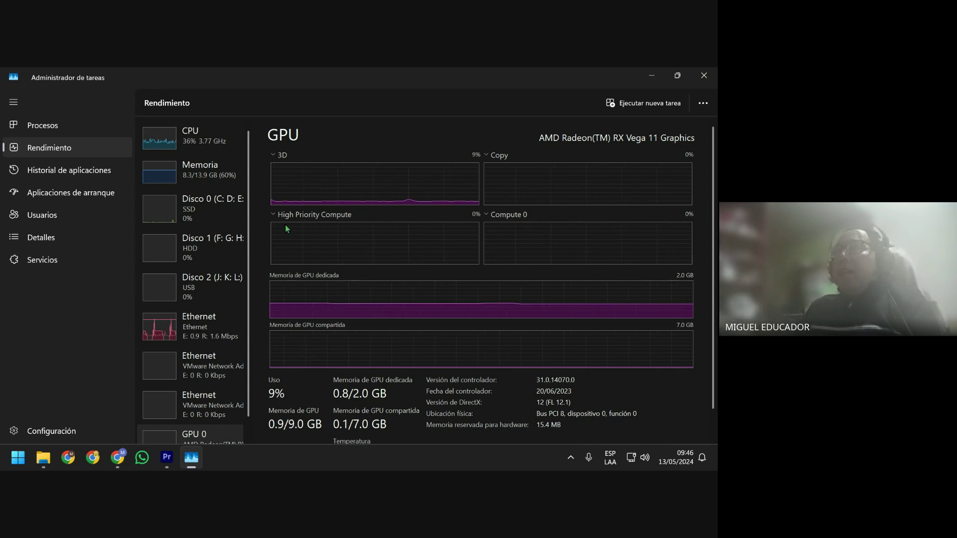
{"action": "left_click", "coordinate": [189, 137]}
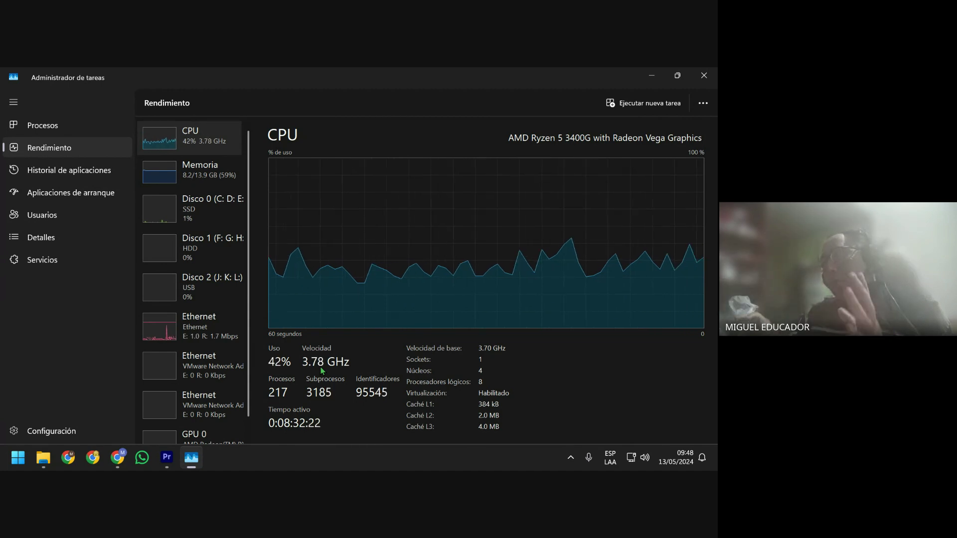
Review the Memoria usage details, then close Task Manager
{"action": "left_click", "coordinate": [216, 173]}
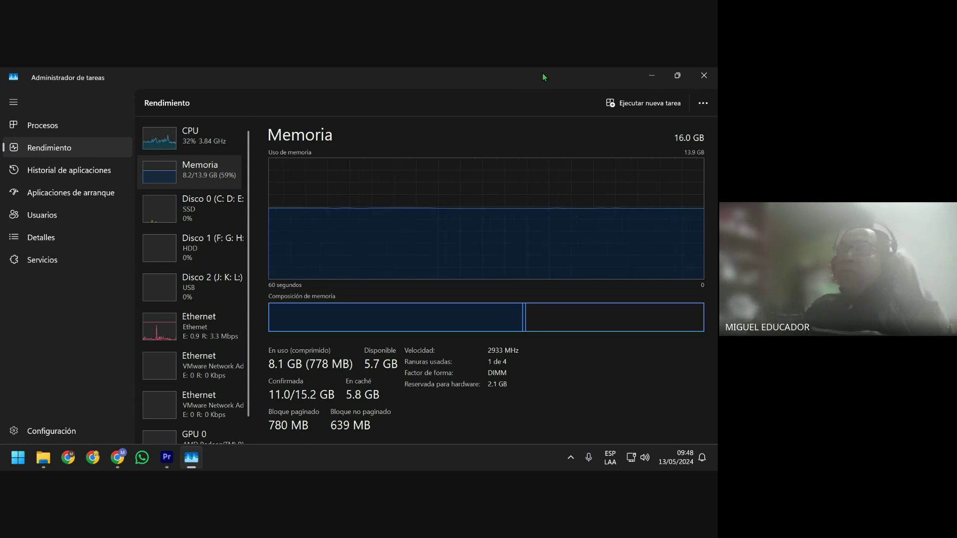
{"action": "left_click", "coordinate": [708, 73]}
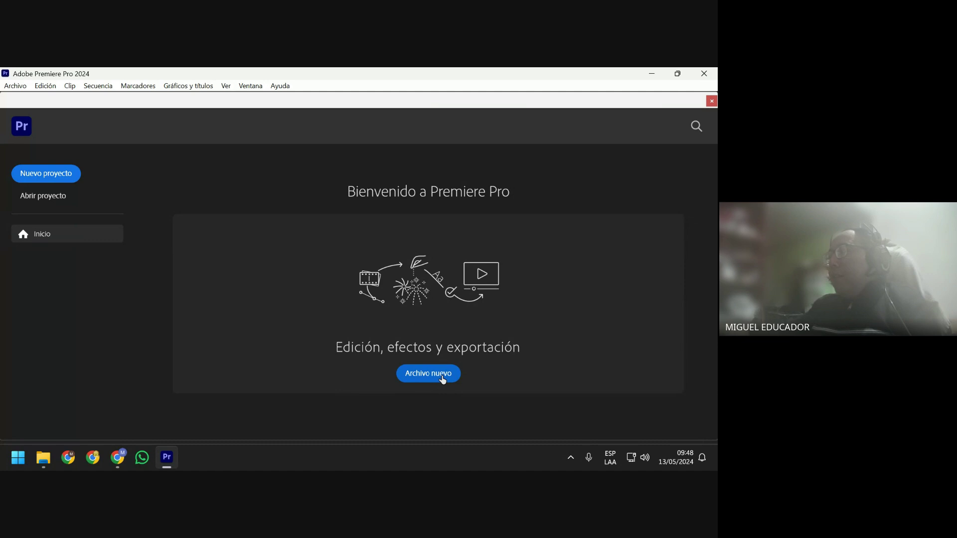
Start a new project with Archivo nuevo and select the default Sin título project name
{"action": "left_click", "coordinate": [443, 379]}
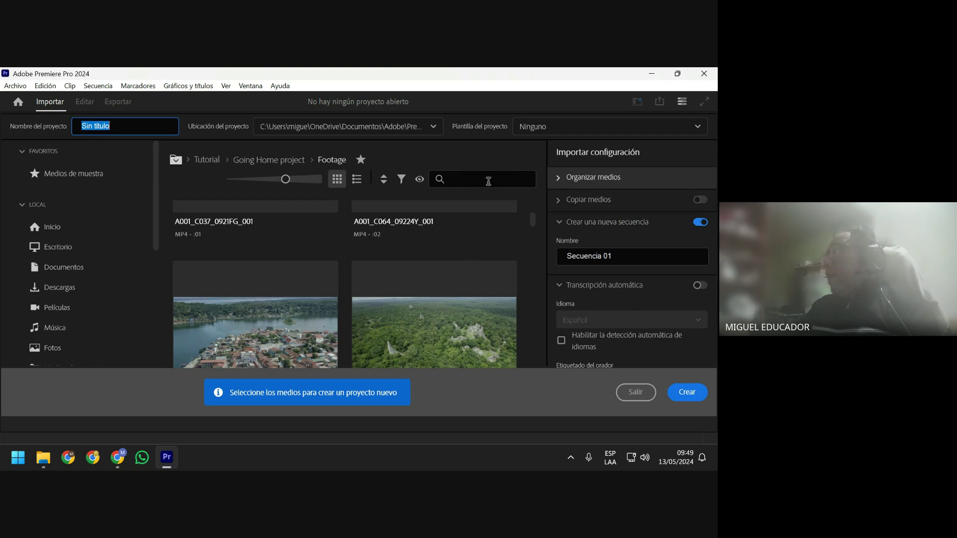
{"action": "left_click", "coordinate": [77, 103]}
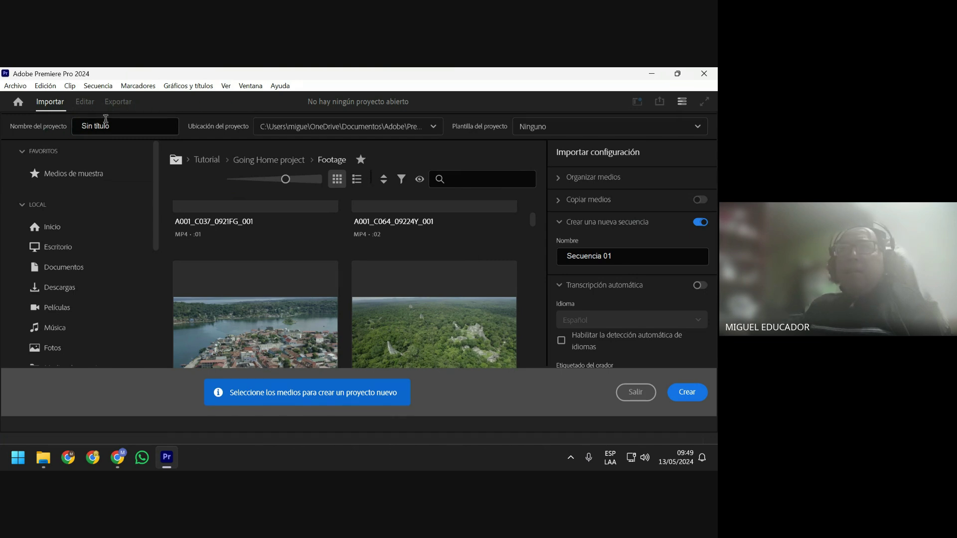
{"action": "left_click", "coordinate": [127, 125]}
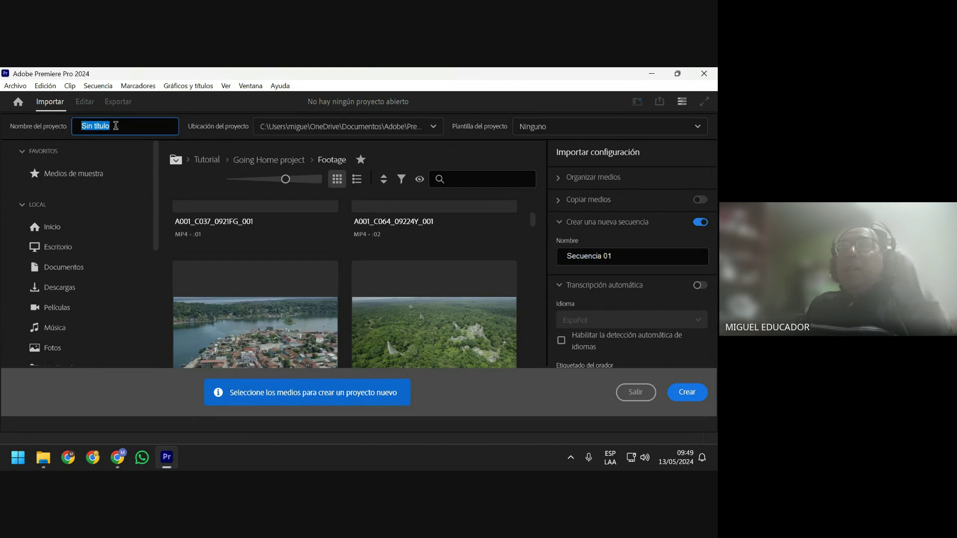
Rename the project to 'Taller de Medios.' and open the Ubicación del proyecto dropdown
{"action": "key", "text": "BackSpace"}
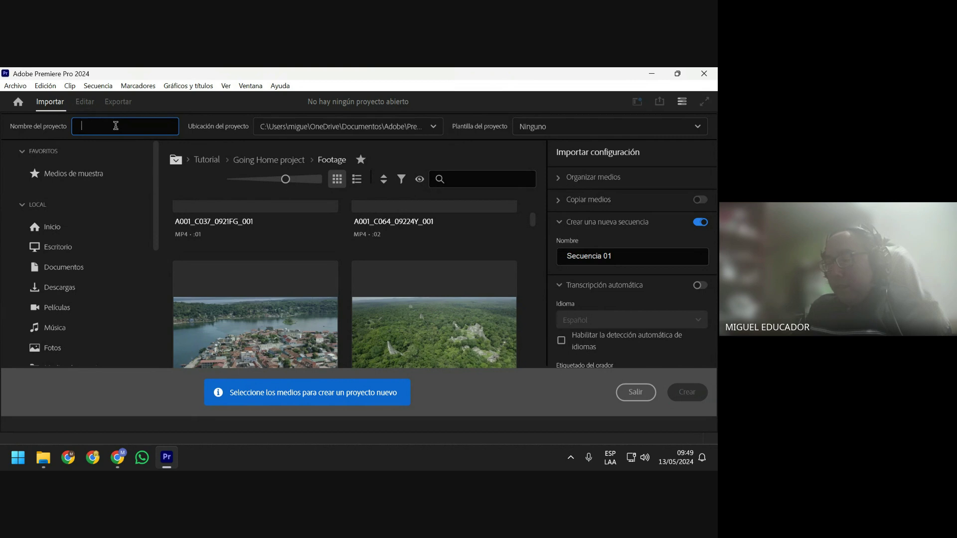
{"action": "type", "text": "Medios"}
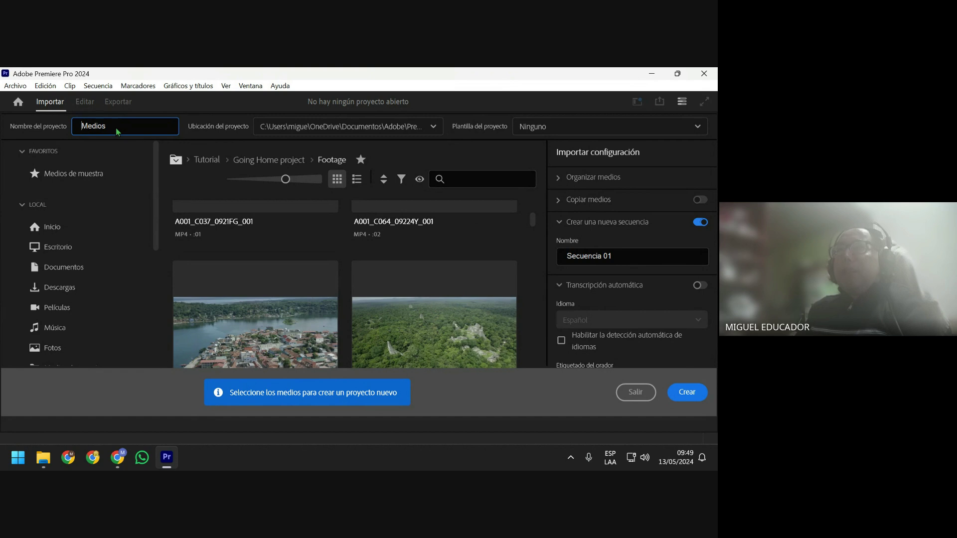
{"action": "type", "text": "Talle"}
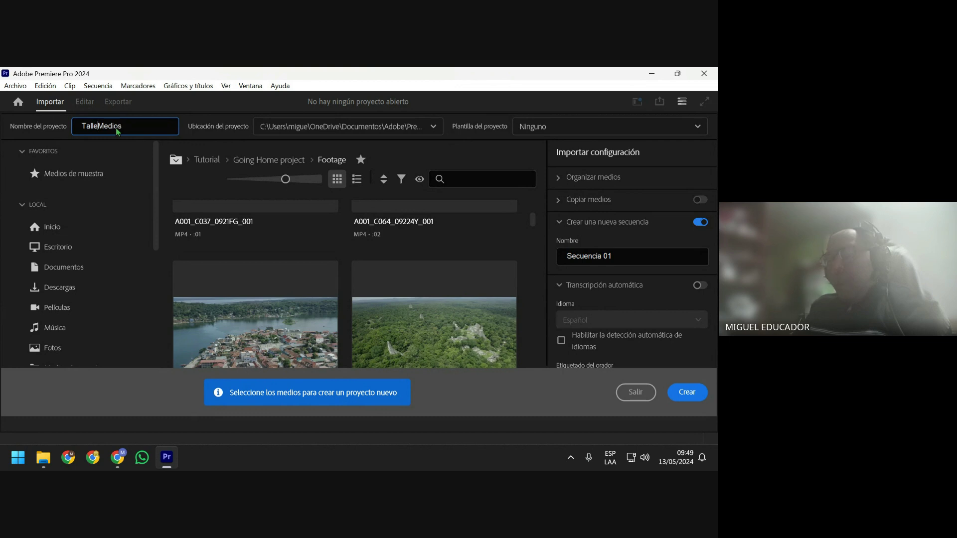
{"action": "type", "text": "r de"}
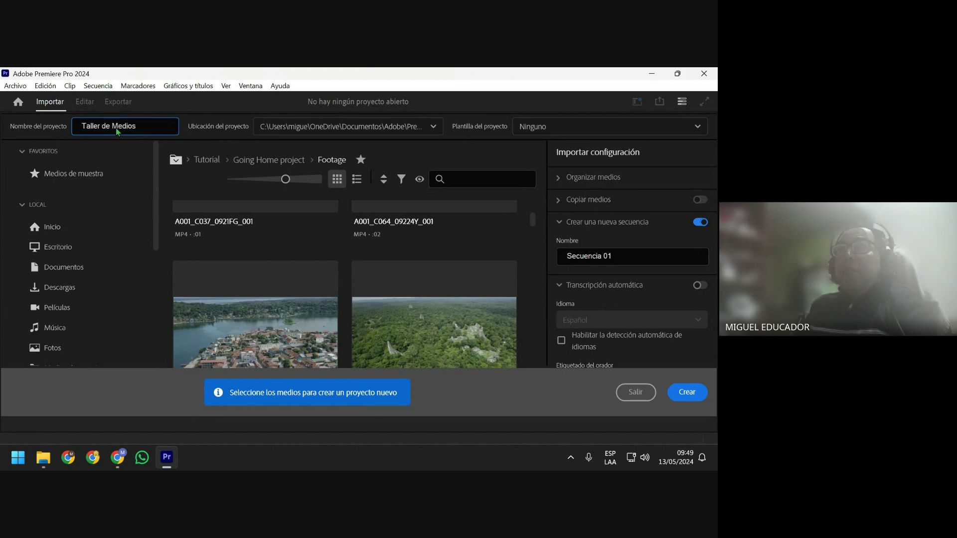
{"action": "left_click", "coordinate": [153, 121]}
{"action": "type", "text": "."}
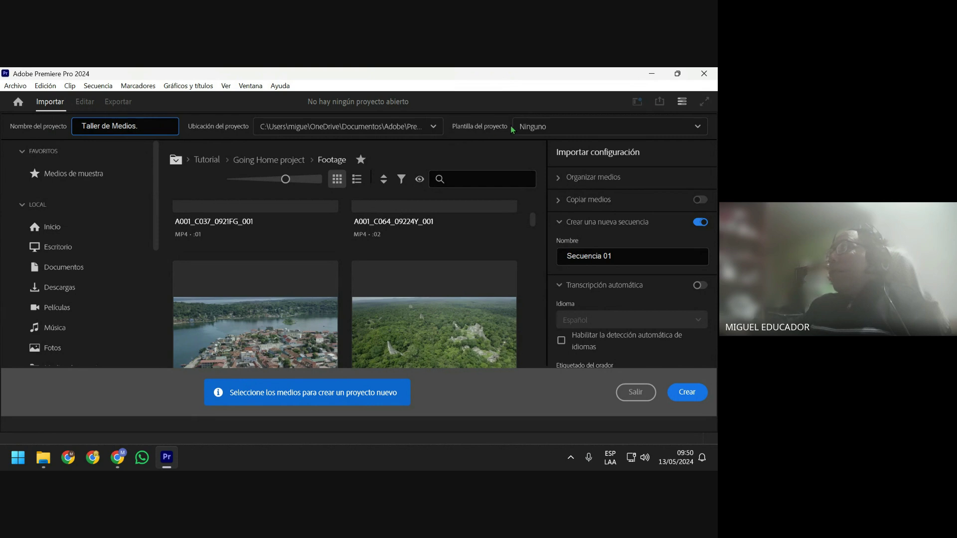
{"action": "left_click", "coordinate": [432, 127]}
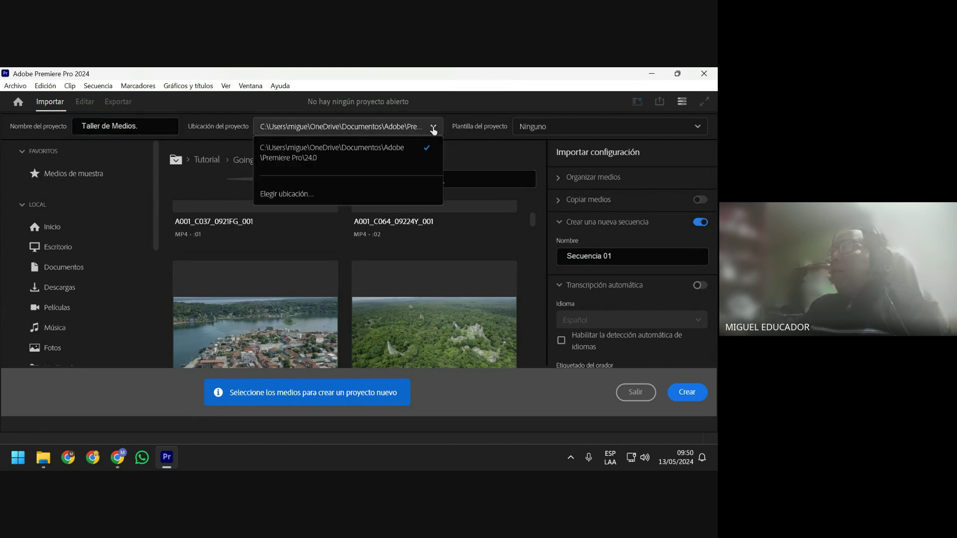
Create a new PREMIERE folder on the Desktop and choose it as the project location
{"action": "left_click", "coordinate": [302, 196]}
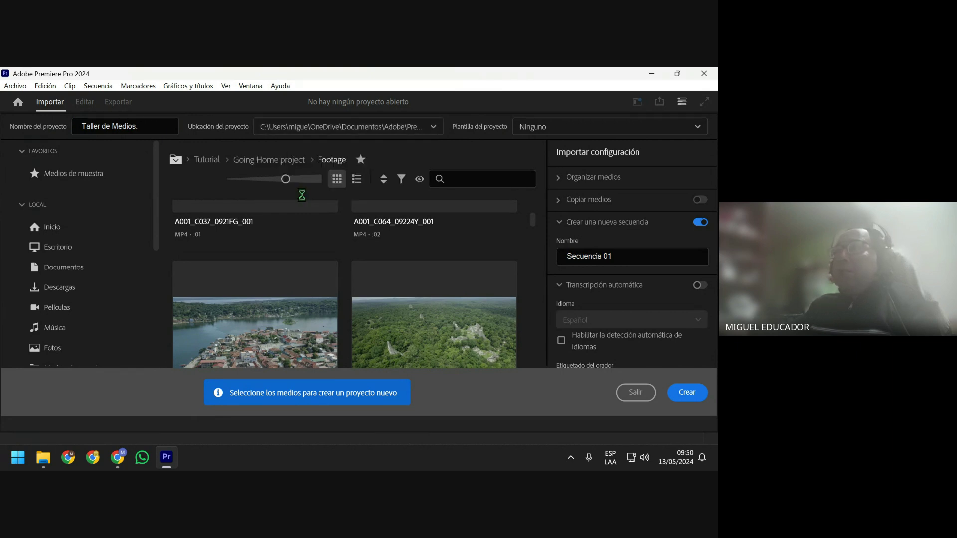
{"action": "left_click", "coordinate": [47, 202]}
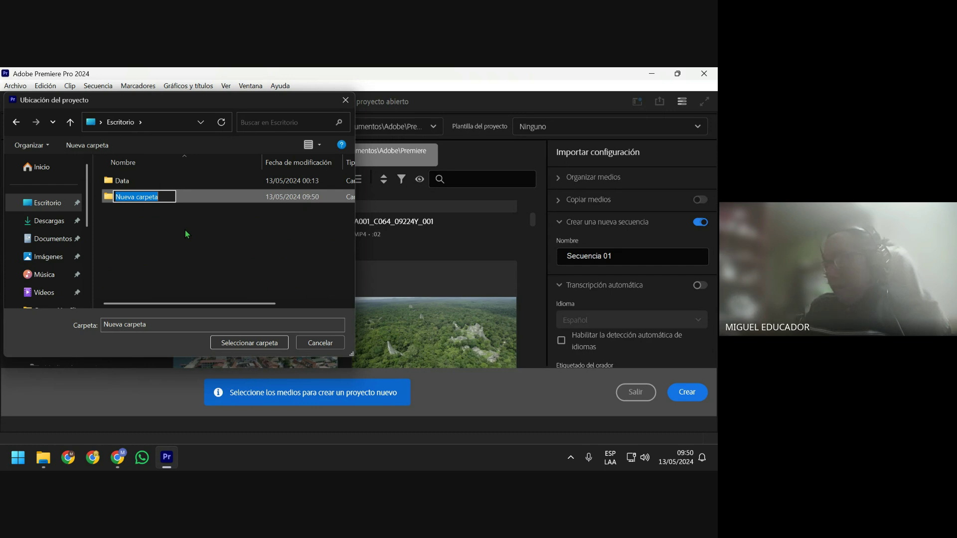
{"action": "type", "text": "PRE"}
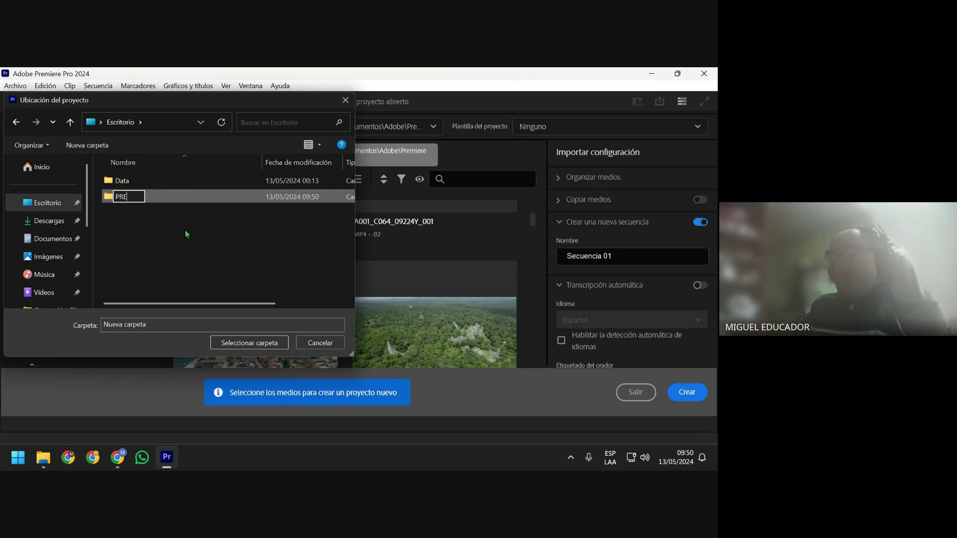
{"action": "type", "text": "MIERE"}
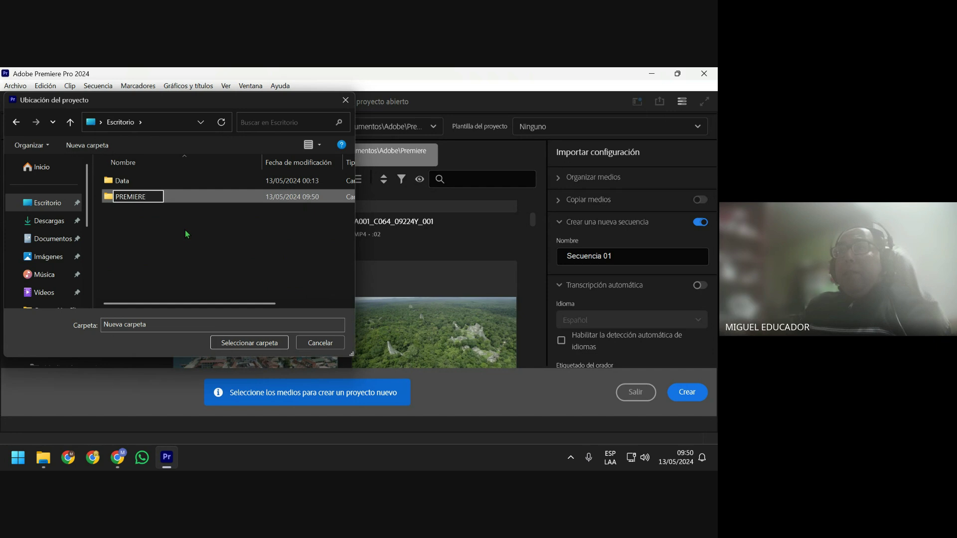
{"action": "key", "text": "Return"}
{"action": "left_click", "coordinate": [142, 201]}
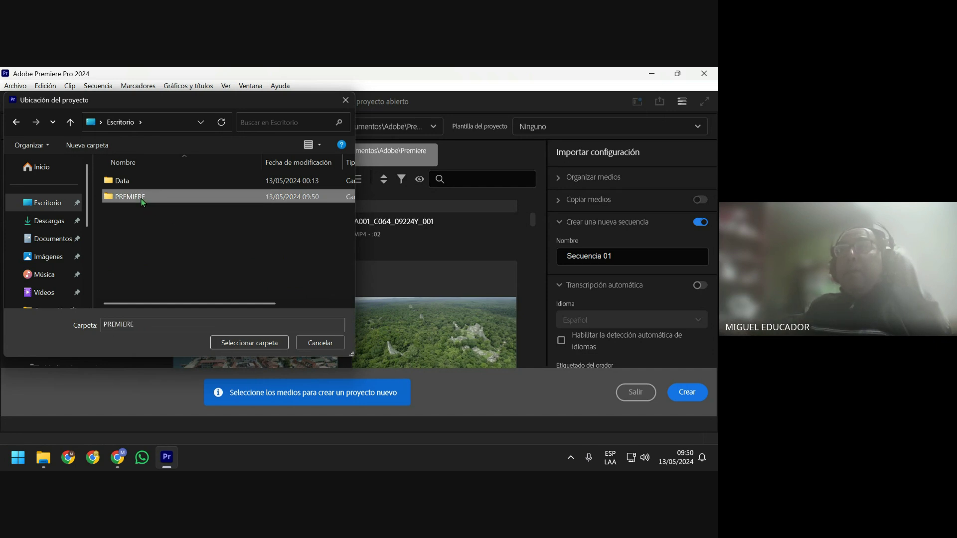
{"action": "double_click", "coordinate": [142, 198]}
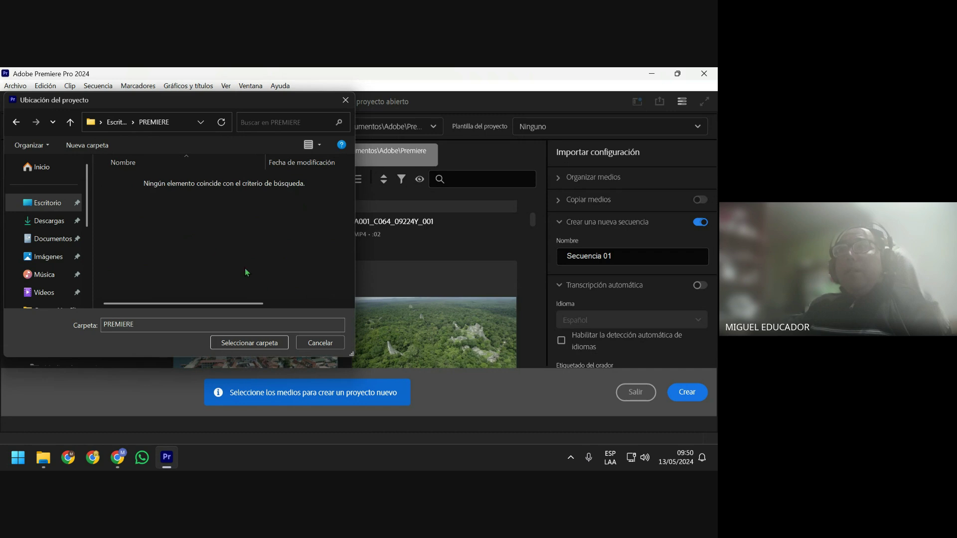
{"action": "left_click", "coordinate": [250, 343]}
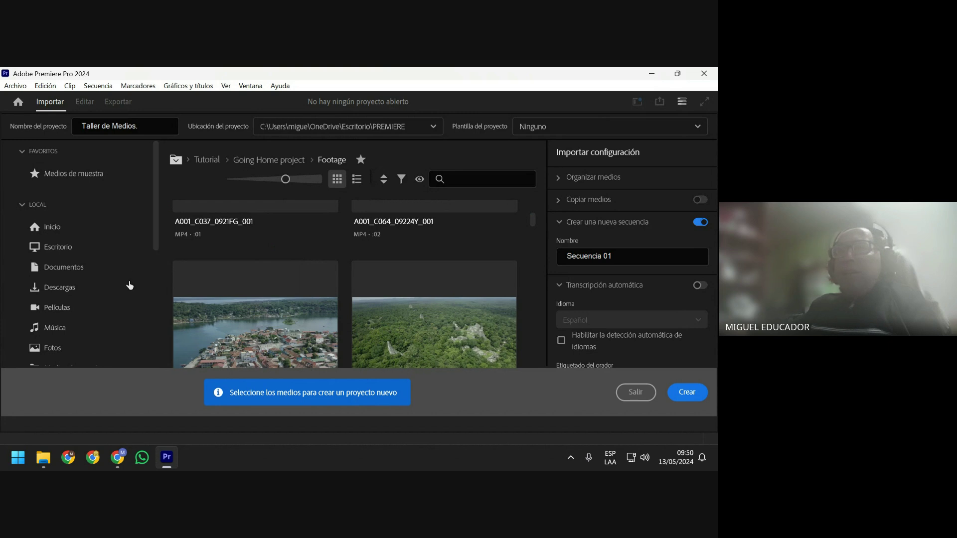
{"action": "scroll", "coordinate": [130, 288], "scroll_direction": "down", "scroll_amount": 1}
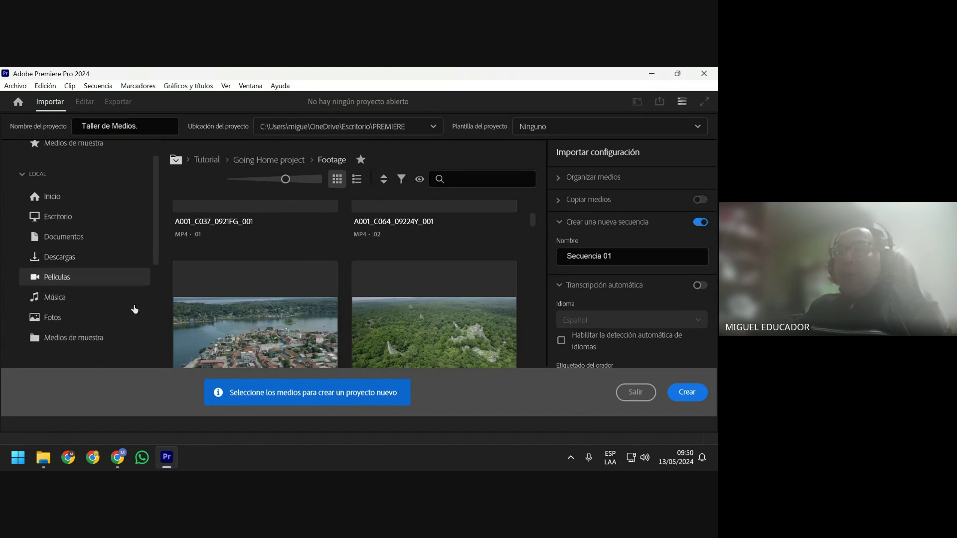
{"action": "scroll", "coordinate": [134, 309], "scroll_direction": "up", "scroll_amount": 1}
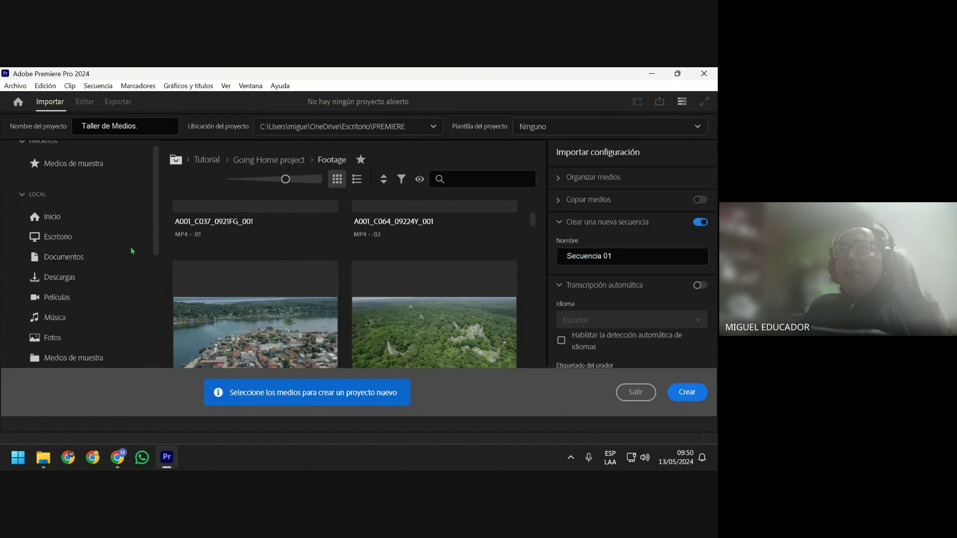
{"action": "scroll", "coordinate": [132, 250], "scroll_direction": "up", "scroll_amount": 1}
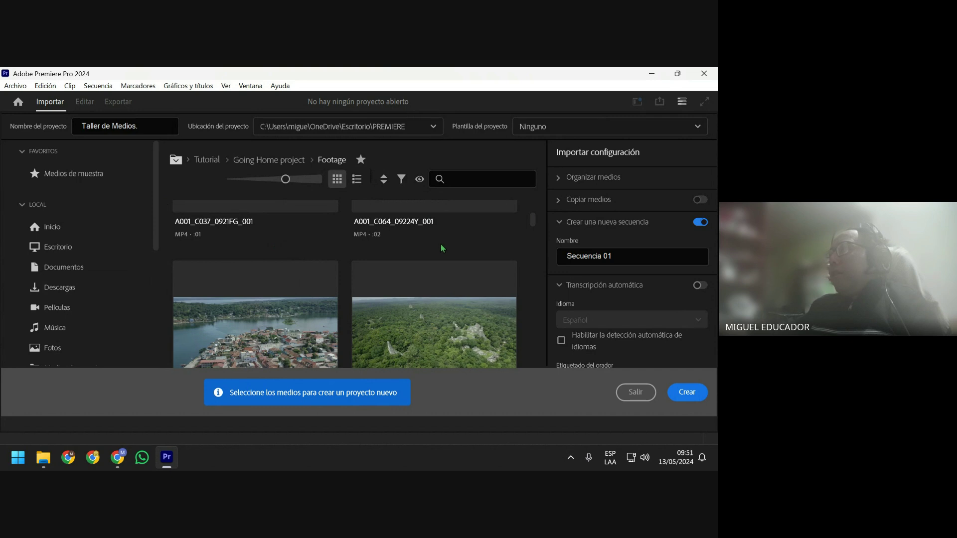
{"action": "scroll", "coordinate": [383, 284], "scroll_direction": "down", "scroll_amount": 1}
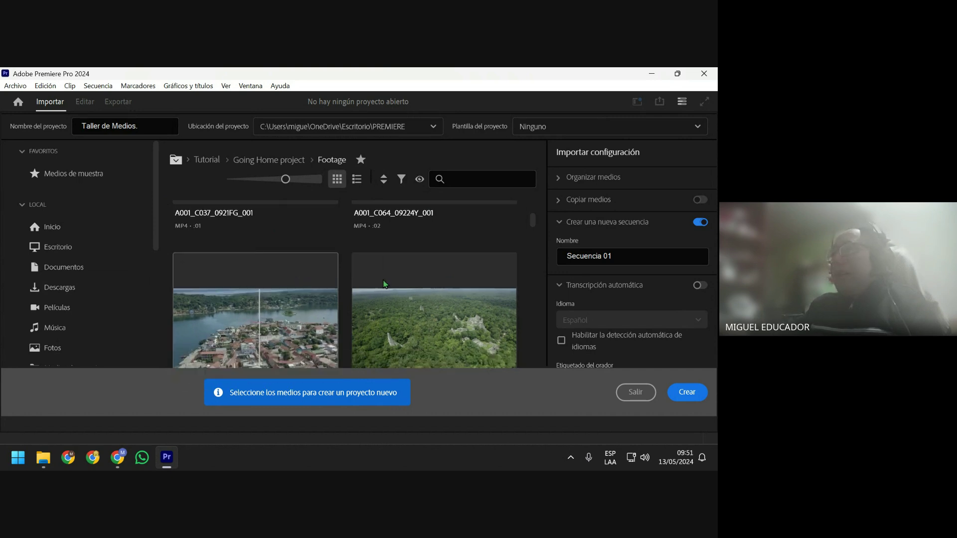
{"action": "scroll", "coordinate": [384, 280], "scroll_direction": "down", "scroll_amount": 2}
{"action": "scroll", "coordinate": [516, 285], "scroll_direction": "down", "scroll_amount": 2}
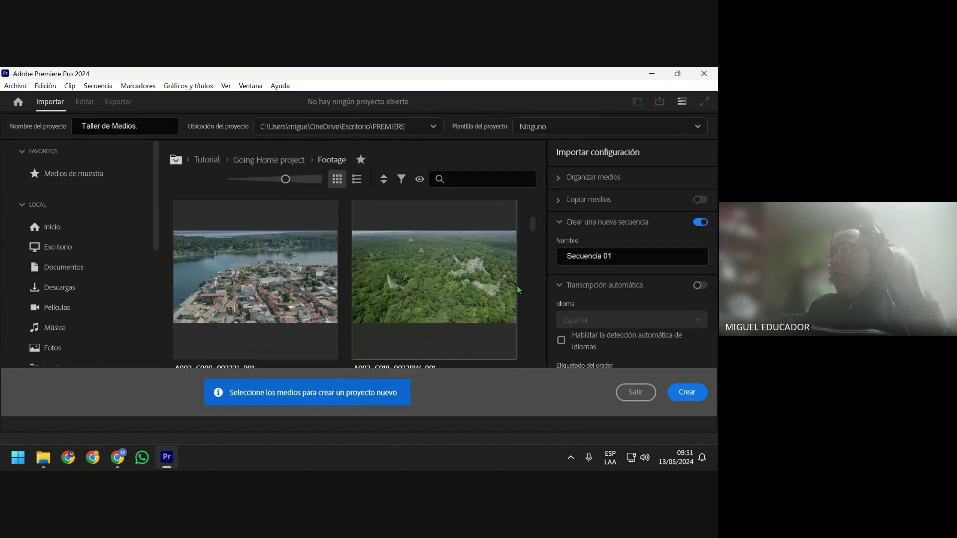
{"action": "scroll", "coordinate": [518, 289], "scroll_direction": "down", "scroll_amount": 2}
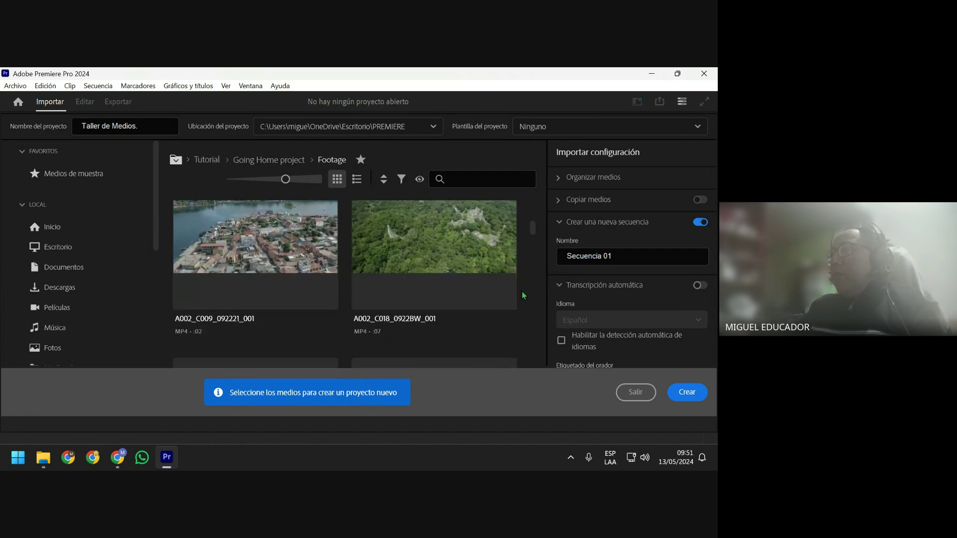
{"action": "scroll", "coordinate": [523, 295], "scroll_direction": "down", "scroll_amount": 2}
{"action": "scroll", "coordinate": [523, 295], "scroll_direction": "down", "scroll_amount": 2}
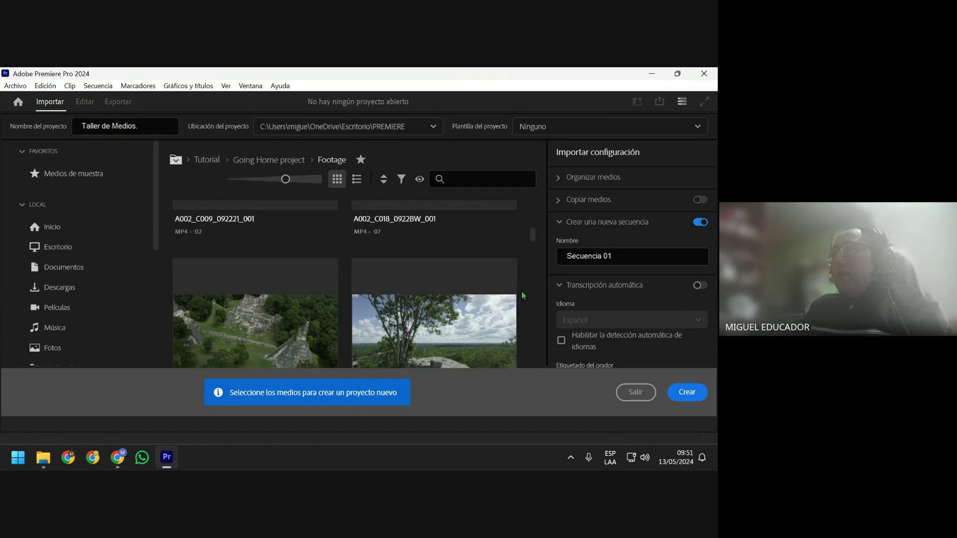
{"action": "scroll", "coordinate": [523, 295], "scroll_direction": "down", "scroll_amount": 1}
{"action": "scroll", "coordinate": [532, 301], "scroll_direction": "down", "scroll_amount": 1}
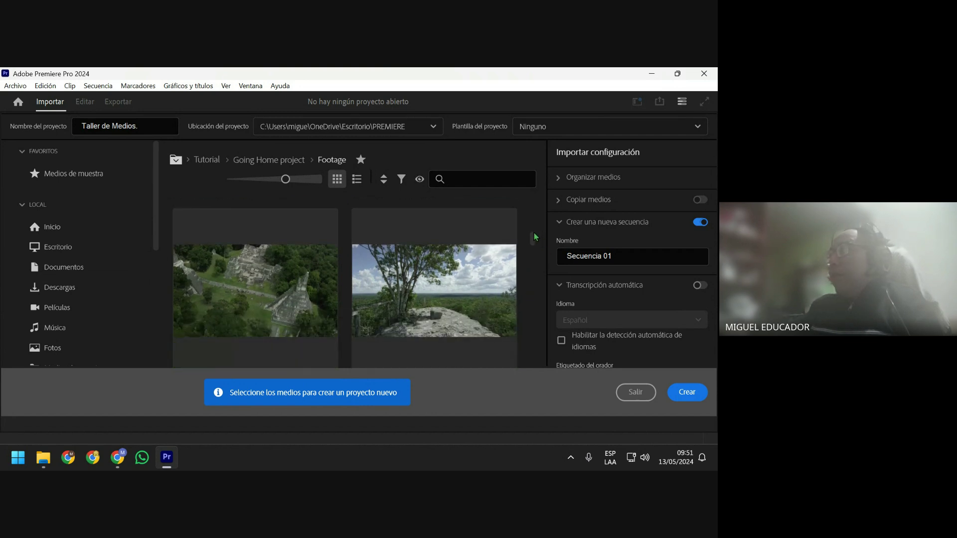
{"action": "left_click_drag", "start_coordinate": [533, 233], "coordinate": [540, 267]}
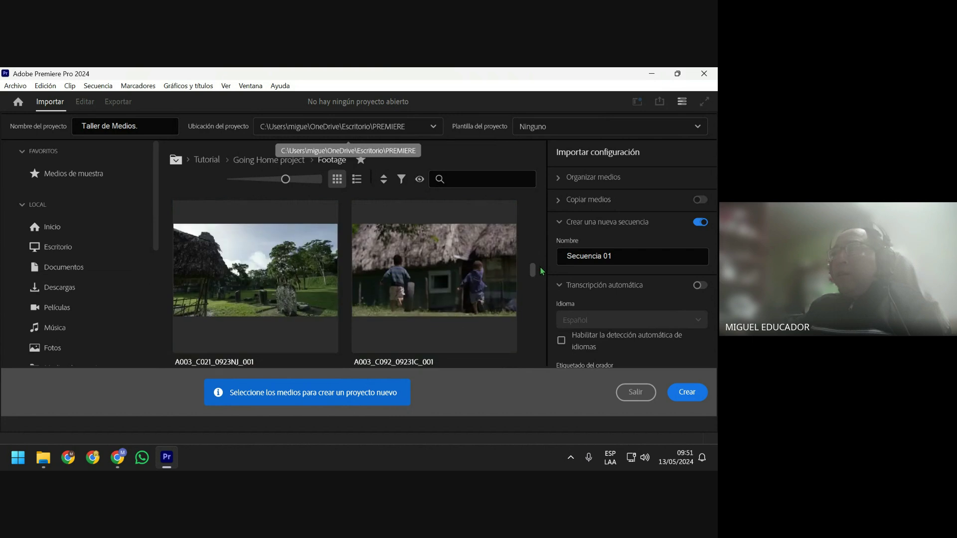
{"action": "scroll", "coordinate": [542, 271], "scroll_direction": "down", "scroll_amount": 1}
{"action": "scroll", "coordinate": [544, 275], "scroll_direction": "down", "scroll_amount": 1}
{"action": "scroll", "coordinate": [545, 280], "scroll_direction": "down", "scroll_amount": 1}
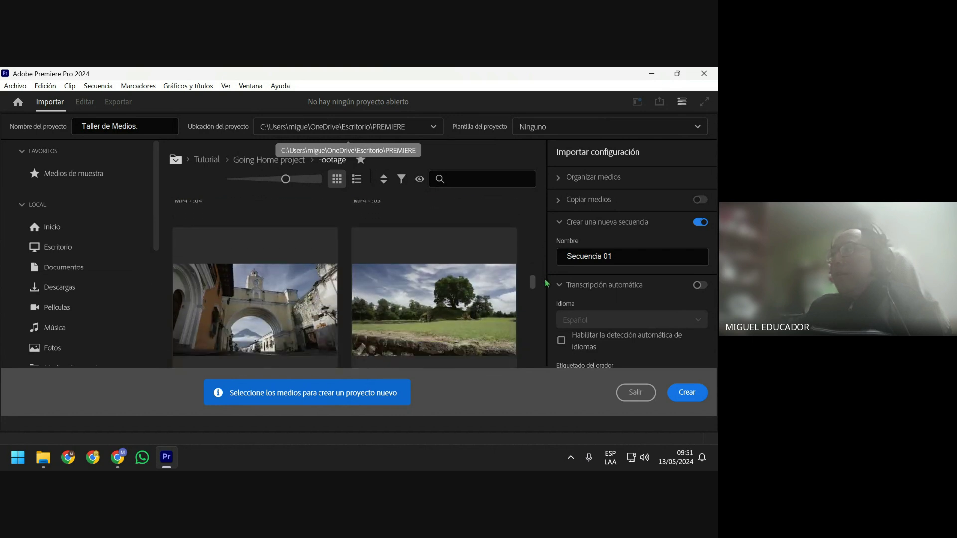
{"action": "scroll", "coordinate": [547, 291], "scroll_direction": "down", "scroll_amount": 1}
{"action": "scroll", "coordinate": [549, 300], "scroll_direction": "down", "scroll_amount": 1}
{"action": "scroll", "coordinate": [552, 309], "scroll_direction": "down", "scroll_amount": 1}
{"action": "scroll", "coordinate": [553, 317], "scroll_direction": "down", "scroll_amount": 1}
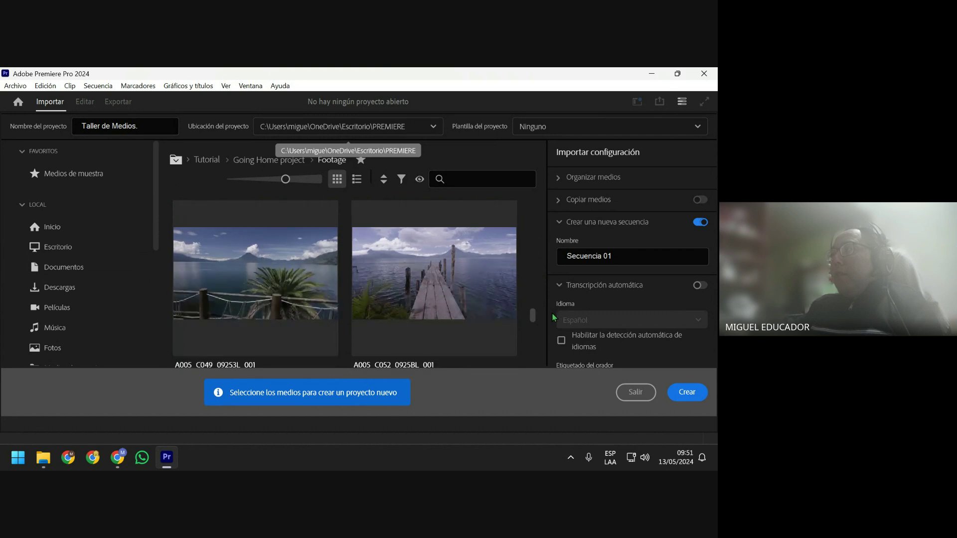
{"action": "left_click_drag", "start_coordinate": [553, 317], "coordinate": [565, 377]}
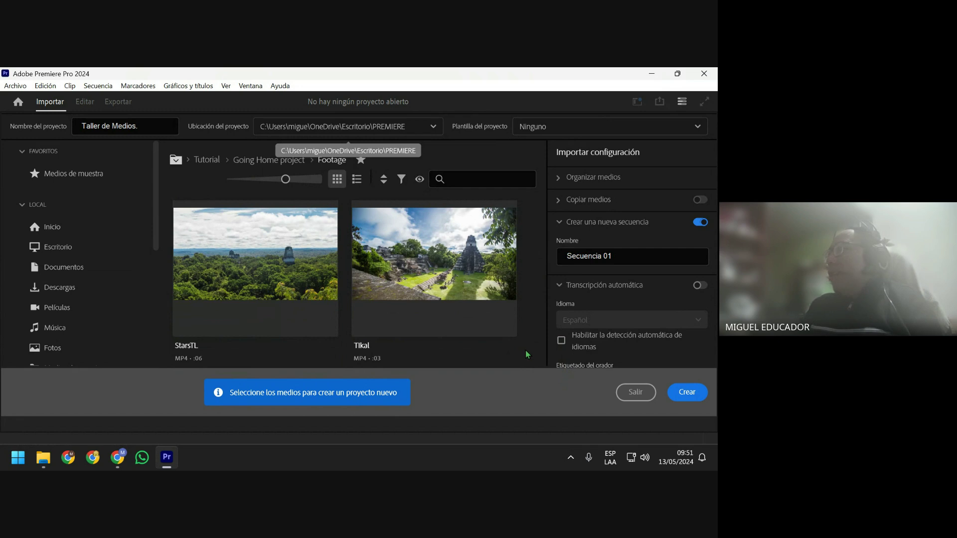
{"action": "scroll", "coordinate": [530, 314], "scroll_direction": "up", "scroll_amount": 2}
{"action": "scroll", "coordinate": [531, 329], "scroll_direction": "up", "scroll_amount": 1}
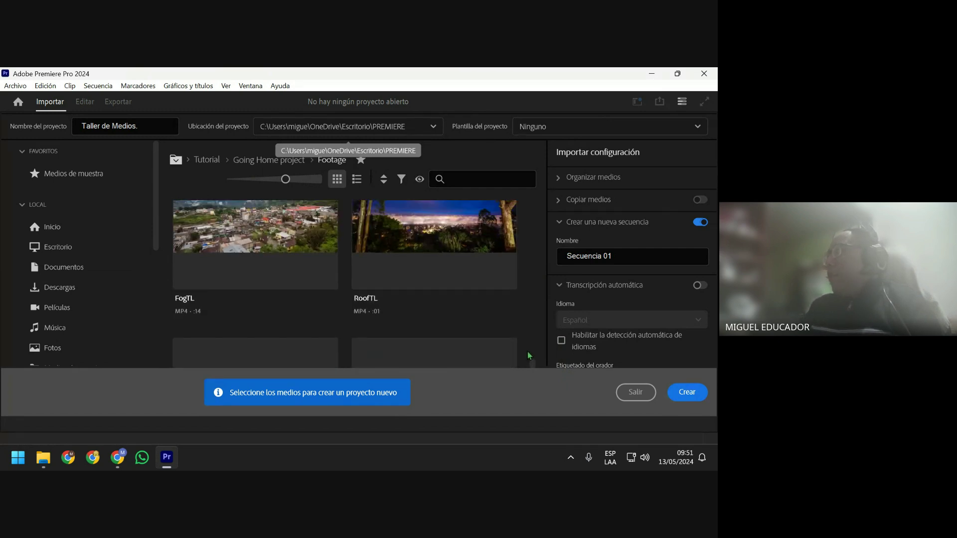
{"action": "scroll", "coordinate": [534, 343], "scroll_direction": "down", "scroll_amount": 2}
{"action": "scroll", "coordinate": [538, 299], "scroll_direction": "down", "scroll_amount": 2}
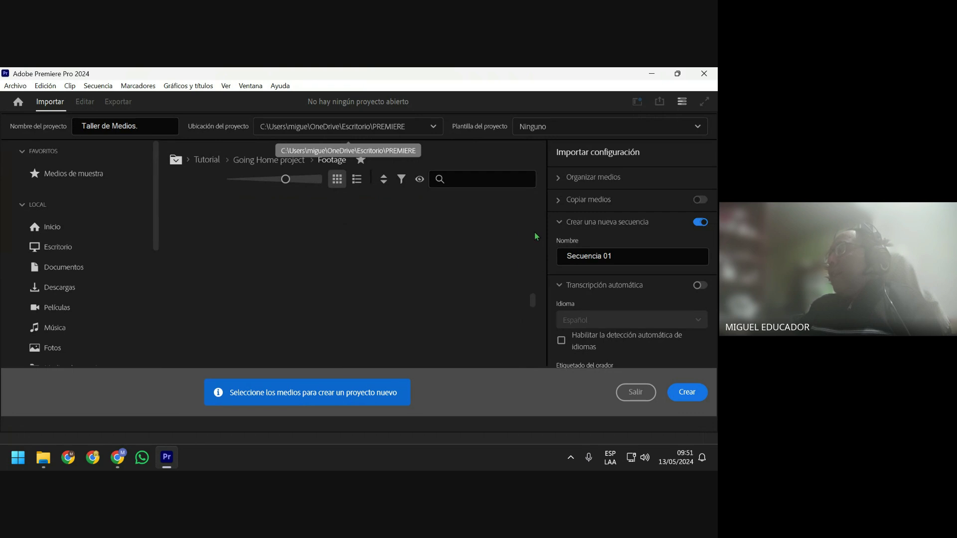
{"action": "scroll", "coordinate": [536, 298], "scroll_direction": "down", "scroll_amount": 2}
{"action": "left_click_drag", "start_coordinate": [535, 298], "coordinate": [536, 174]}
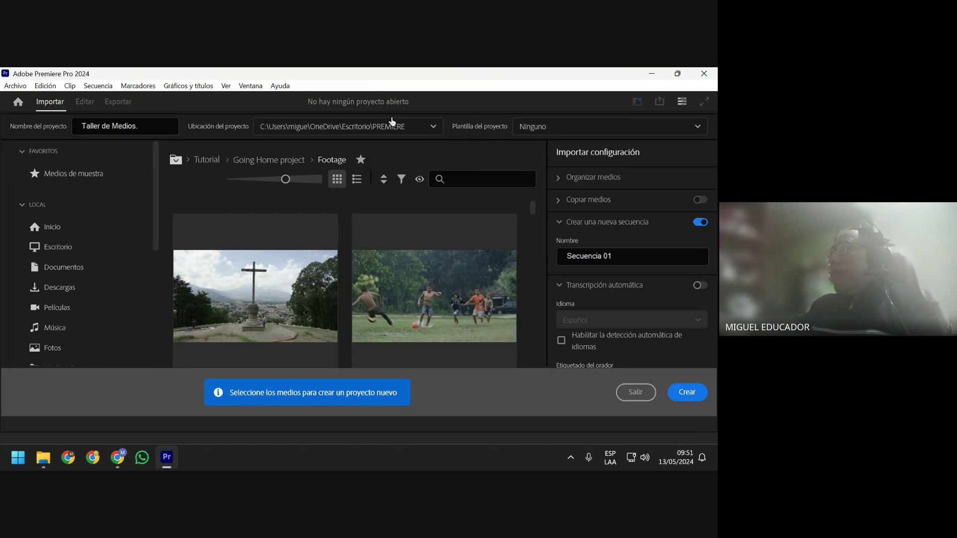
Keep the Ninguno template and try creating the project, which fails on the name 'Taller de Medios.'
{"action": "left_click", "coordinate": [696, 129]}
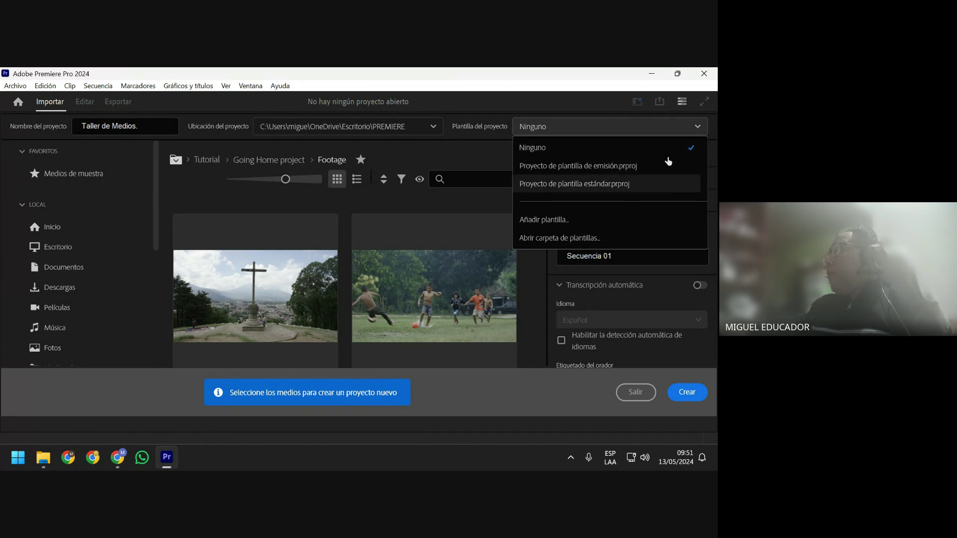
{"action": "left_click", "coordinate": [579, 79]}
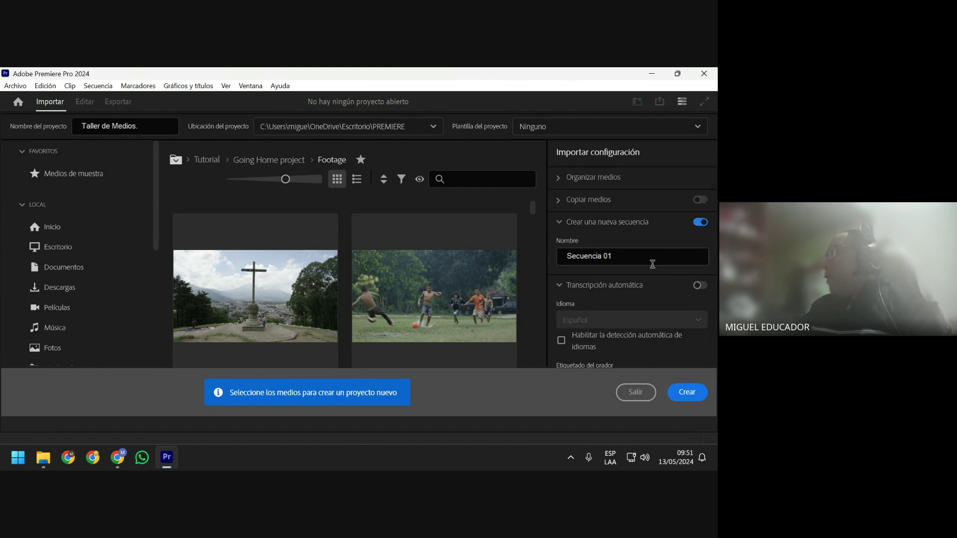
{"action": "left_click", "coordinate": [690, 394]}
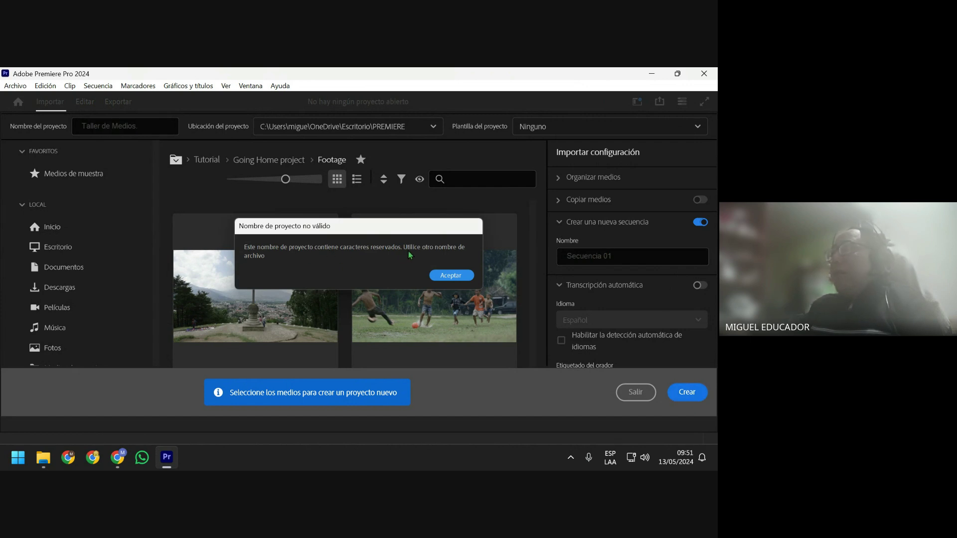
Dismiss the warning, rename 'Taller de Medios.' to 'Taller_de_Medios', and create the project
{"action": "left_click", "coordinate": [451, 275]}
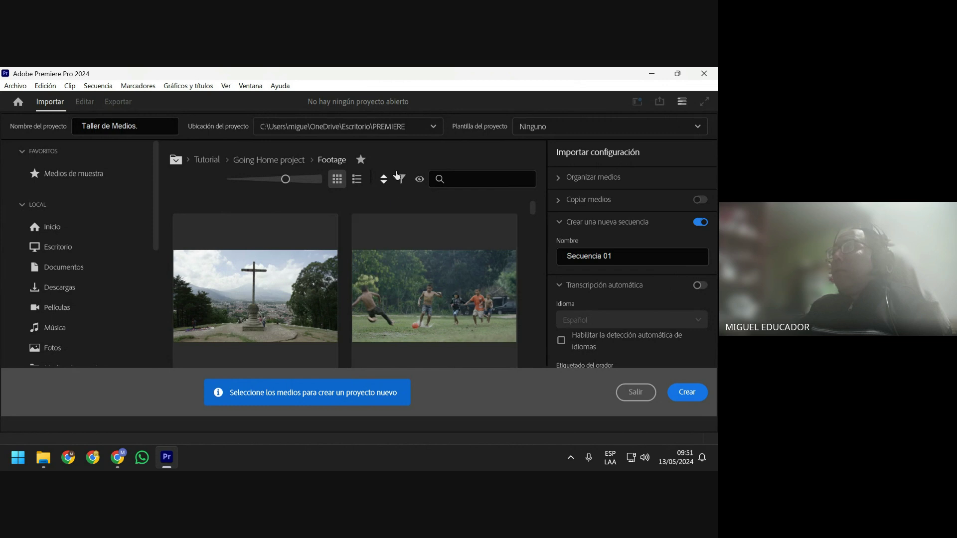
{"action": "left_click", "coordinate": [145, 126]}
{"action": "key", "text": "BackSpace"}
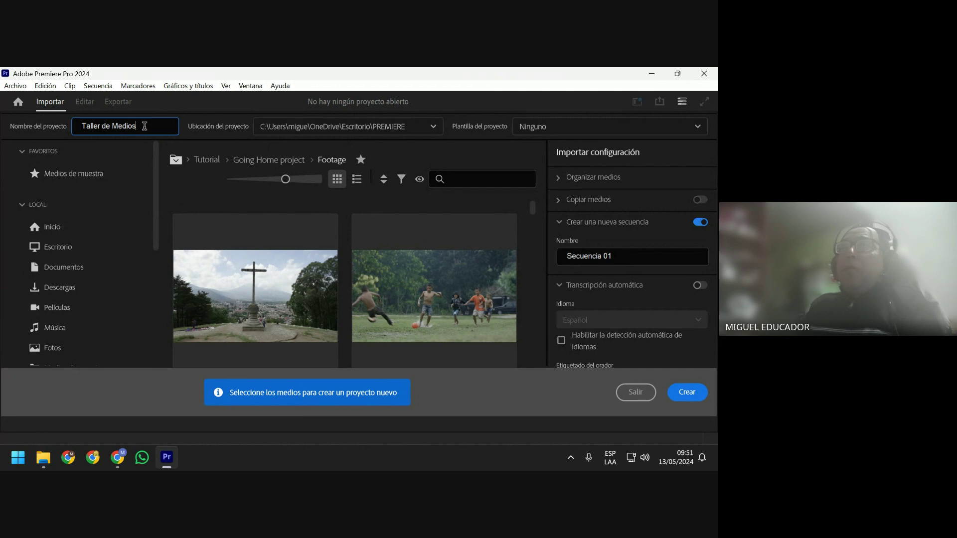
{"action": "key", "text": "Left"}
{"action": "key", "text": "Left"}
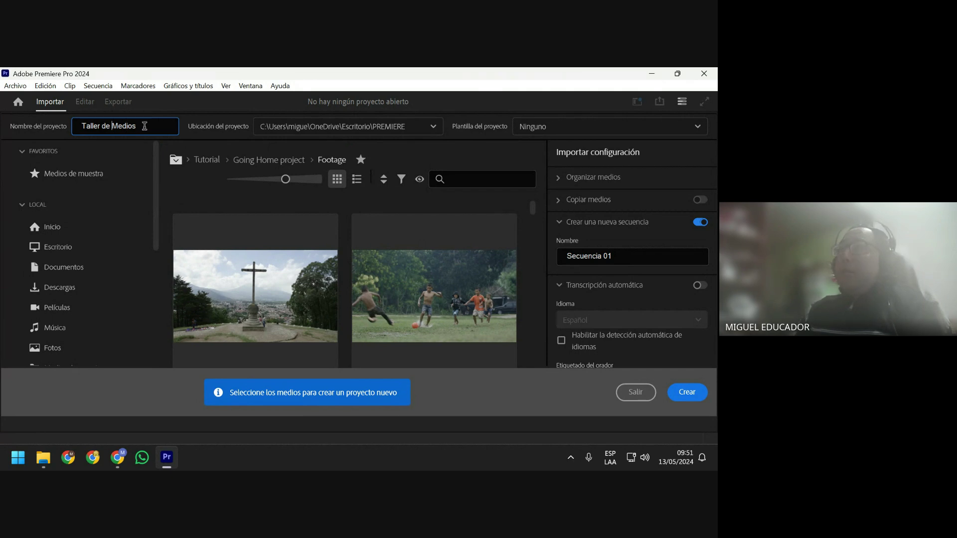
{"action": "key", "text": "BackSpace"}
{"action": "type", "text": "_"}
{"action": "key", "text": "BackSpace"}
{"action": "type", "text": "_de_"}
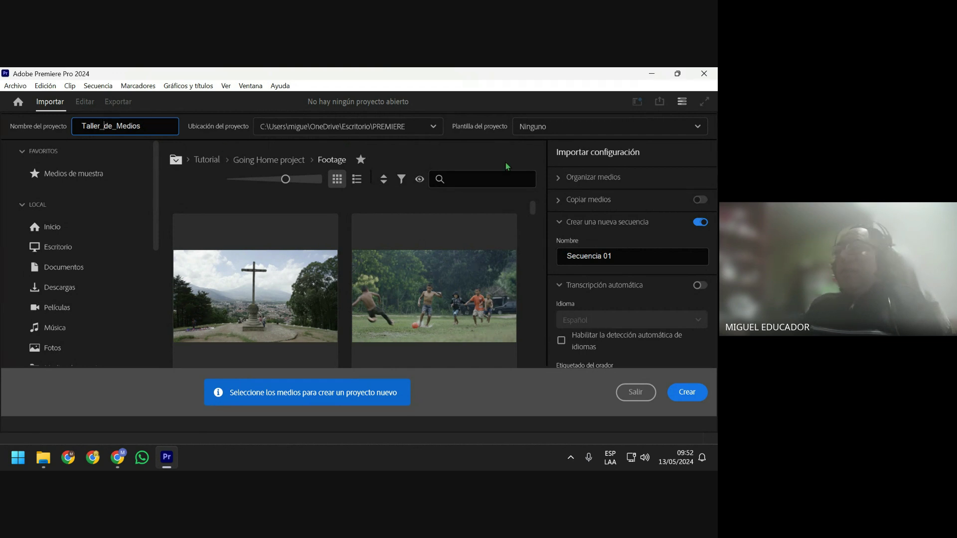
{"action": "left_click", "coordinate": [688, 392]}
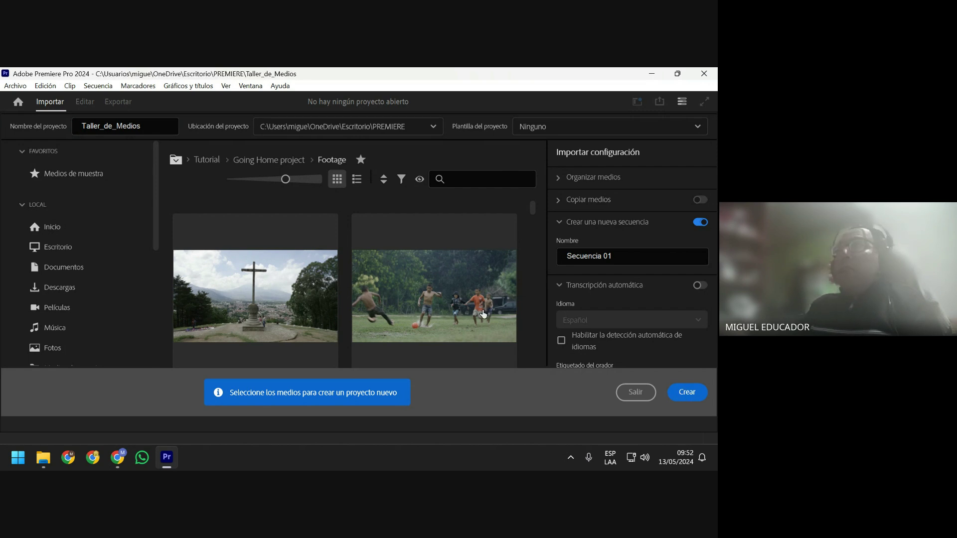
Open Taller_de_Medios, try the Import, Edit and Export workspaces, and close the Learn panel
{"action": "left_click", "coordinate": [699, 405]}
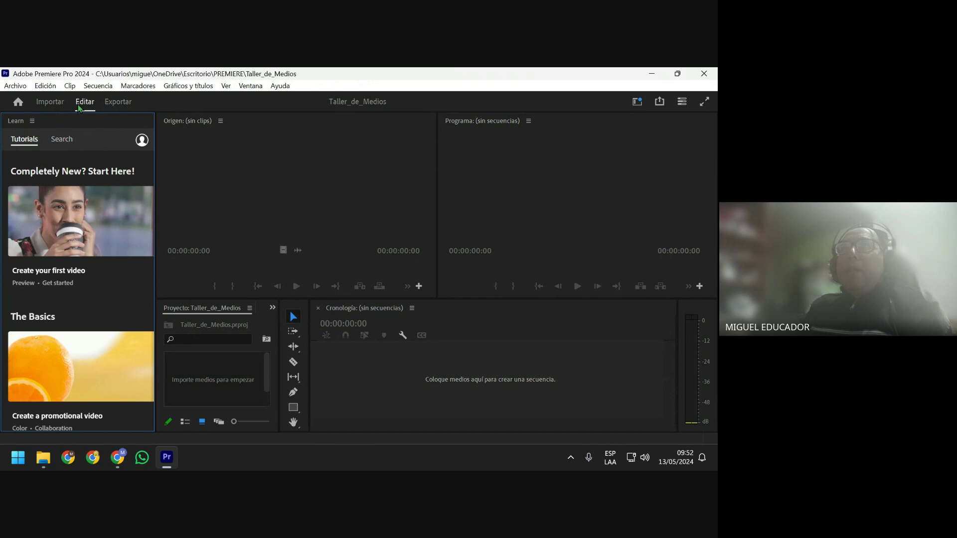
{"action": "left_click", "coordinate": [59, 104]}
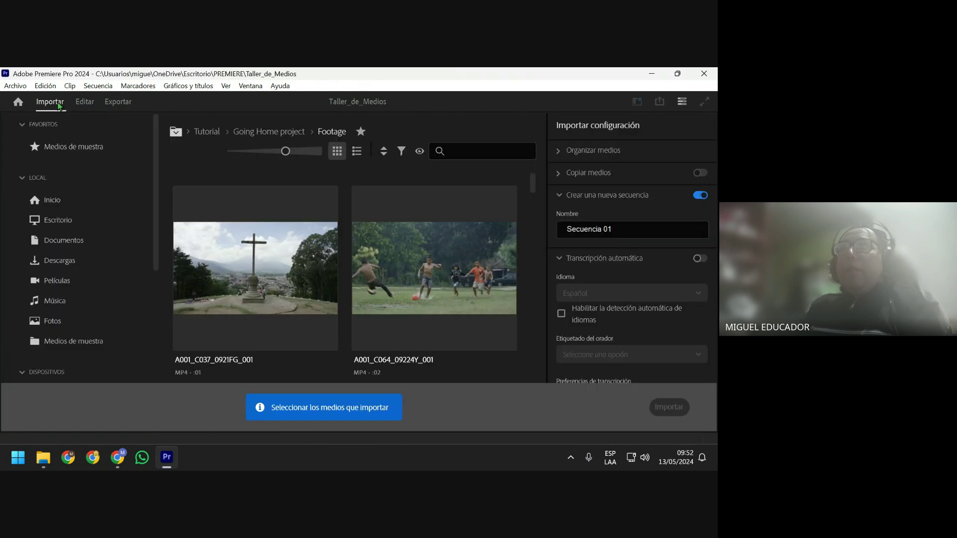
{"action": "left_click", "coordinate": [88, 102]}
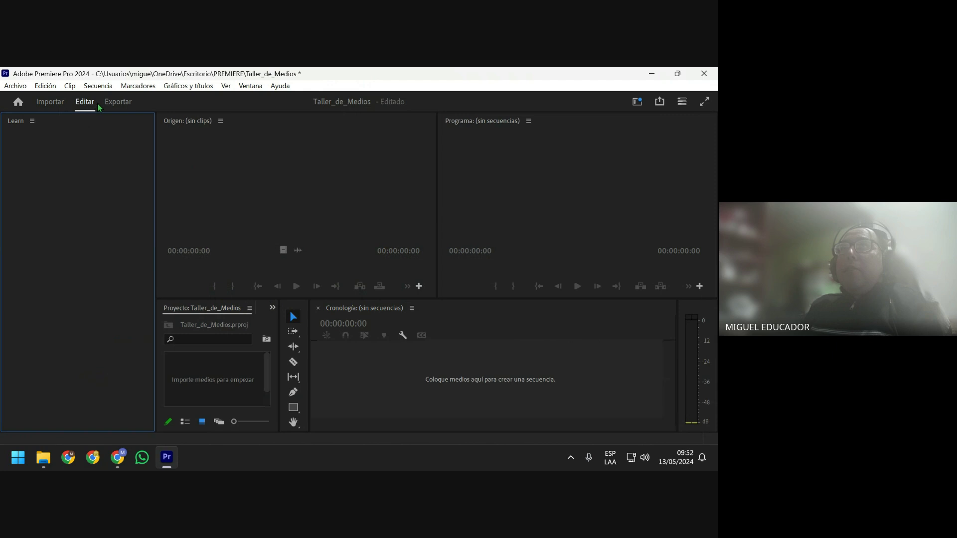
{"action": "left_click", "coordinate": [120, 102]}
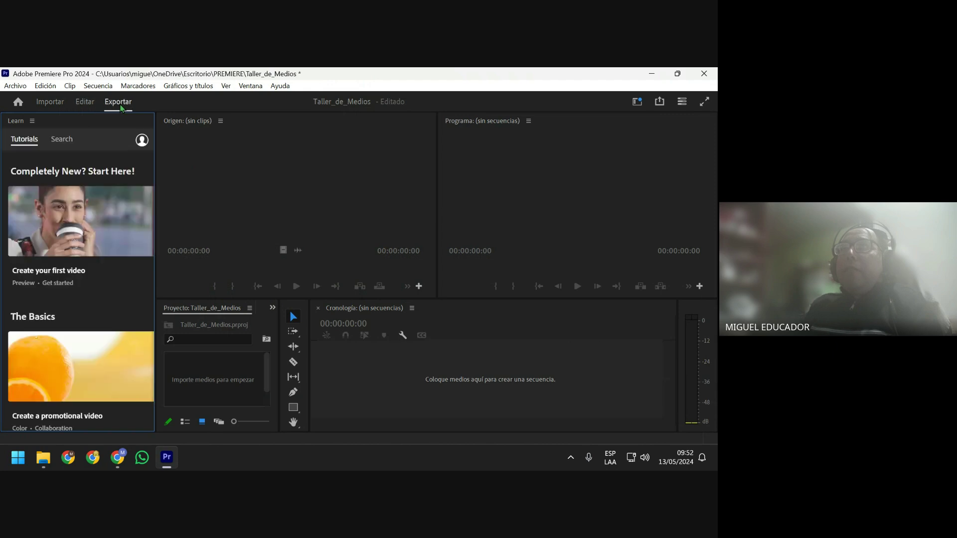
{"action": "left_click", "coordinate": [82, 105]}
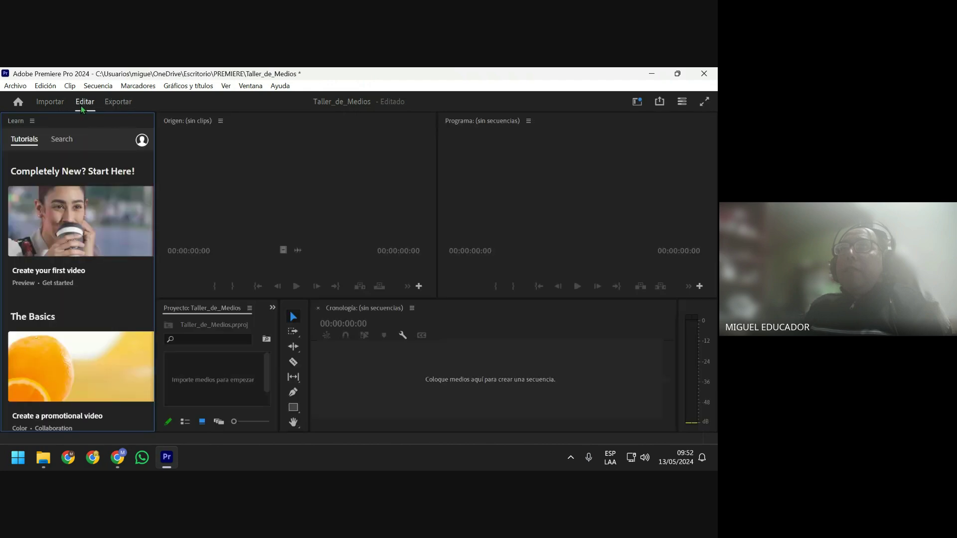
{"action": "left_click", "coordinate": [31, 121]}
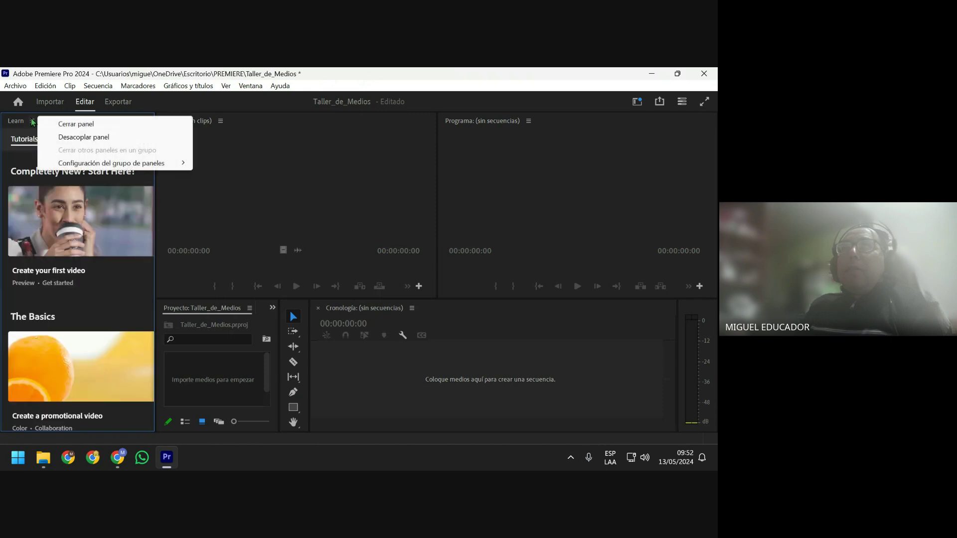
{"action": "left_click", "coordinate": [57, 124]}
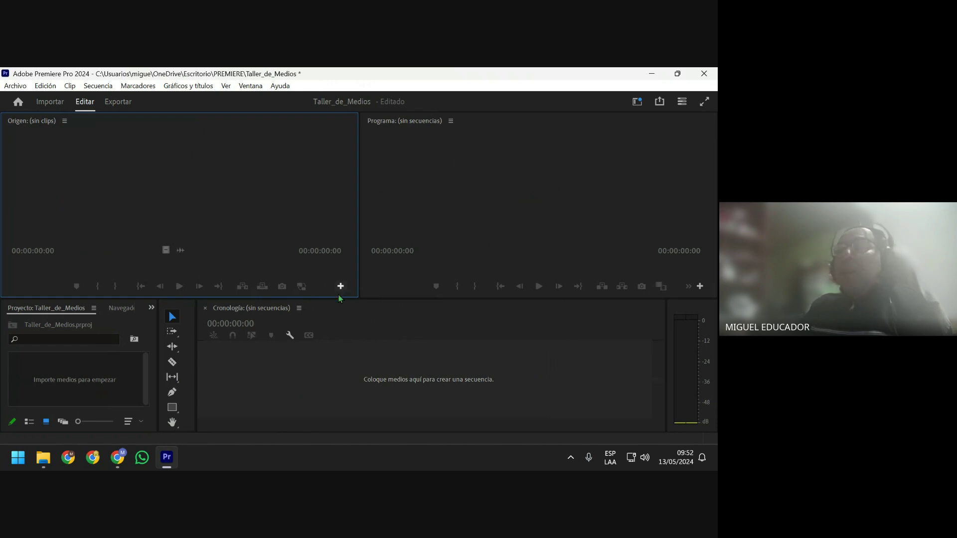
In the Import screen, browse Escritorio, the home folder and C: root before landing on OneDrive
{"action": "left_click", "coordinate": [50, 102]}
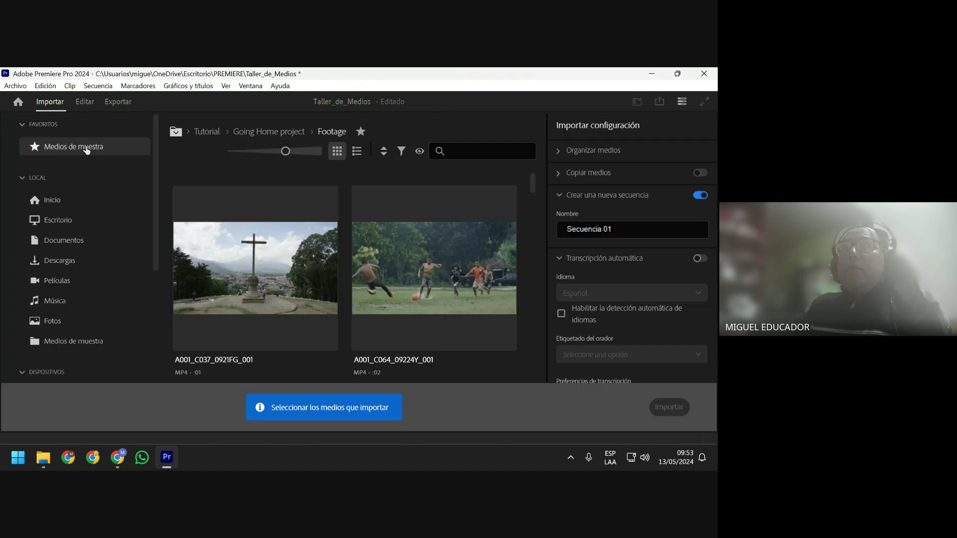
{"action": "left_click", "coordinate": [81, 224]}
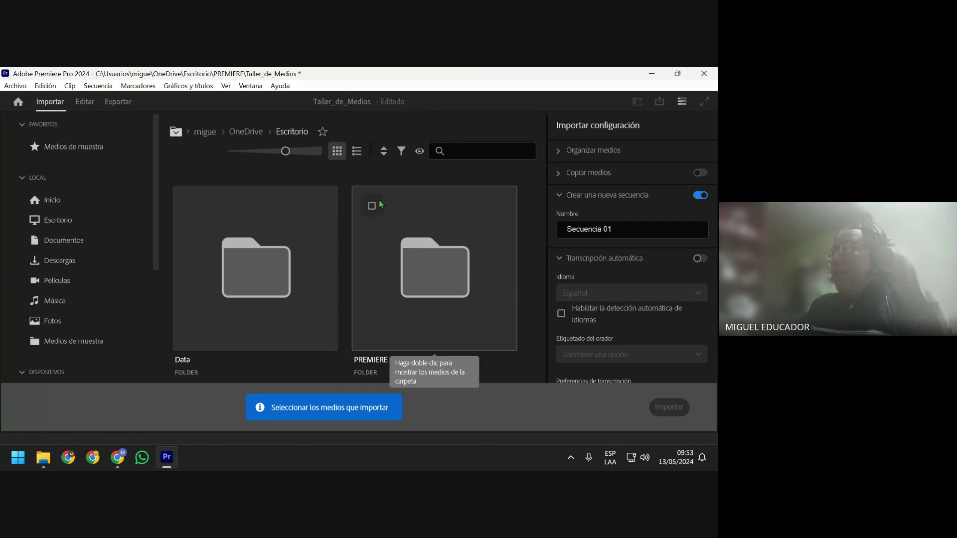
{"action": "left_click", "coordinate": [213, 132]}
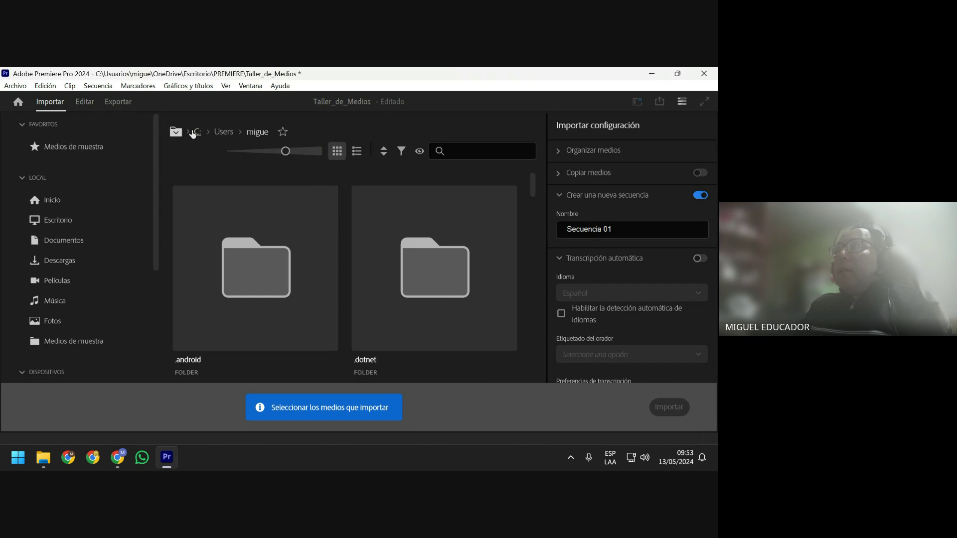
{"action": "left_click", "coordinate": [177, 134]}
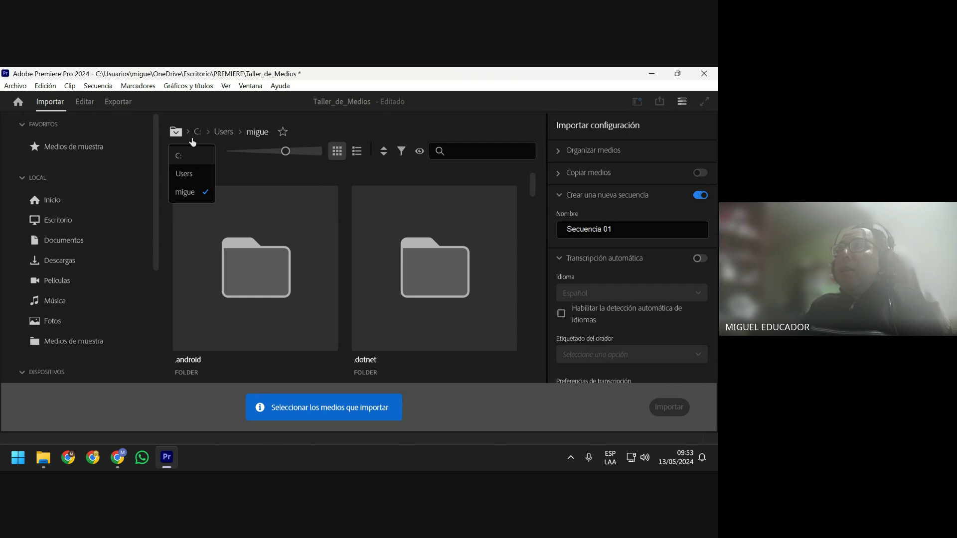
{"action": "left_click", "coordinate": [194, 133]}
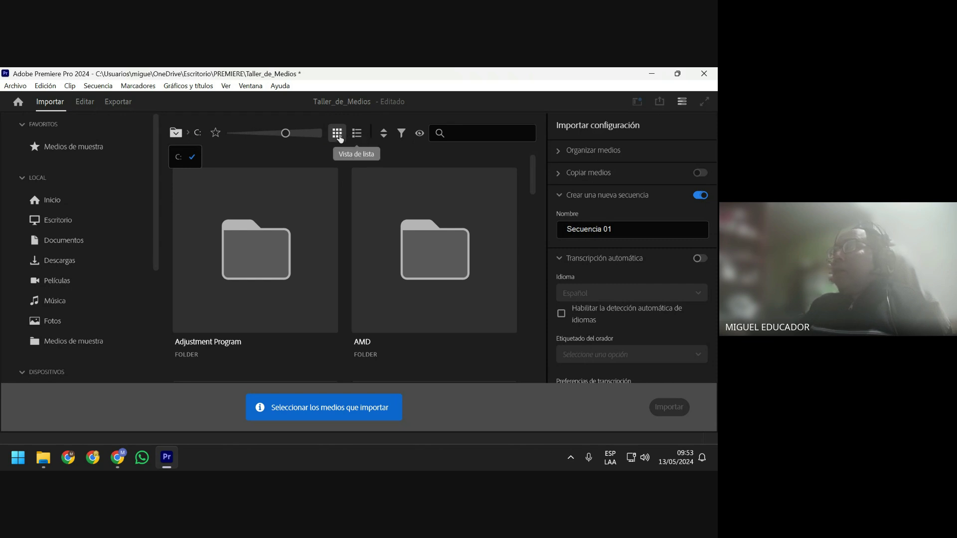
{"action": "left_click", "coordinate": [177, 135]}
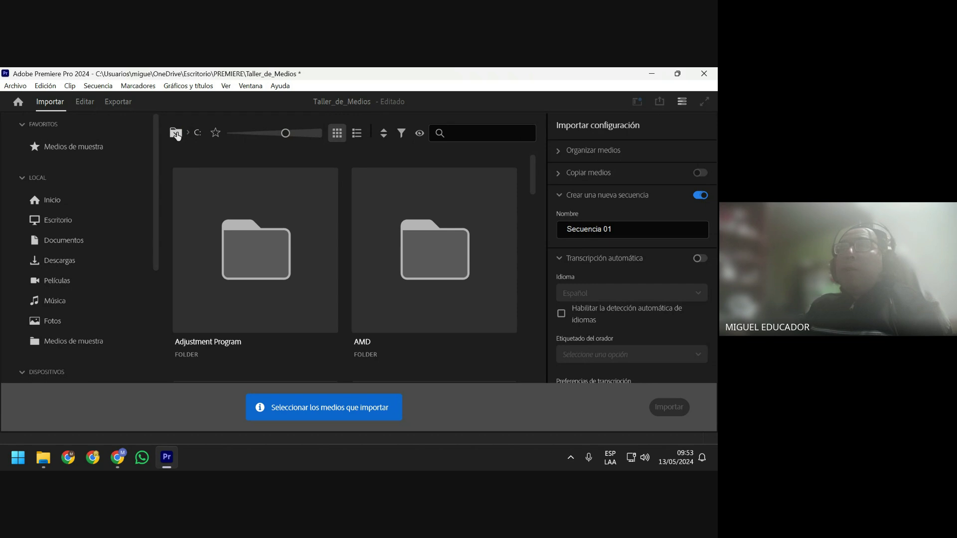
{"action": "left_click", "coordinate": [56, 201]}
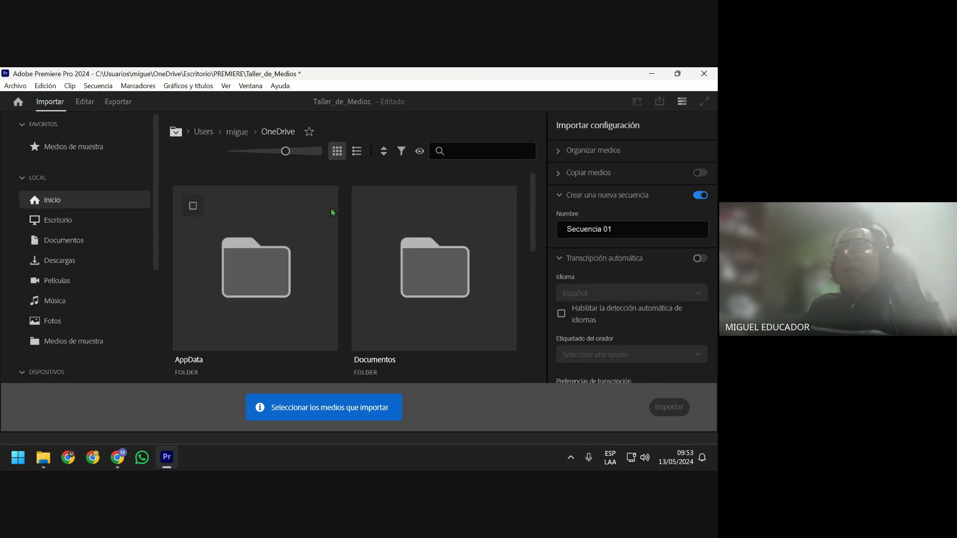
{"action": "scroll", "coordinate": [455, 287], "scroll_direction": "down", "scroll_amount": 1}
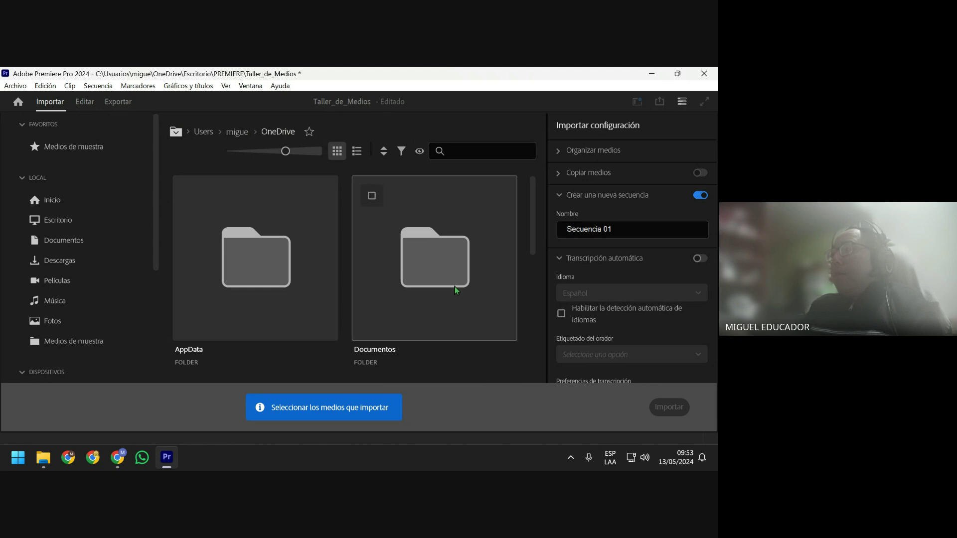
{"action": "scroll", "coordinate": [455, 286], "scroll_direction": "down", "scroll_amount": 5}
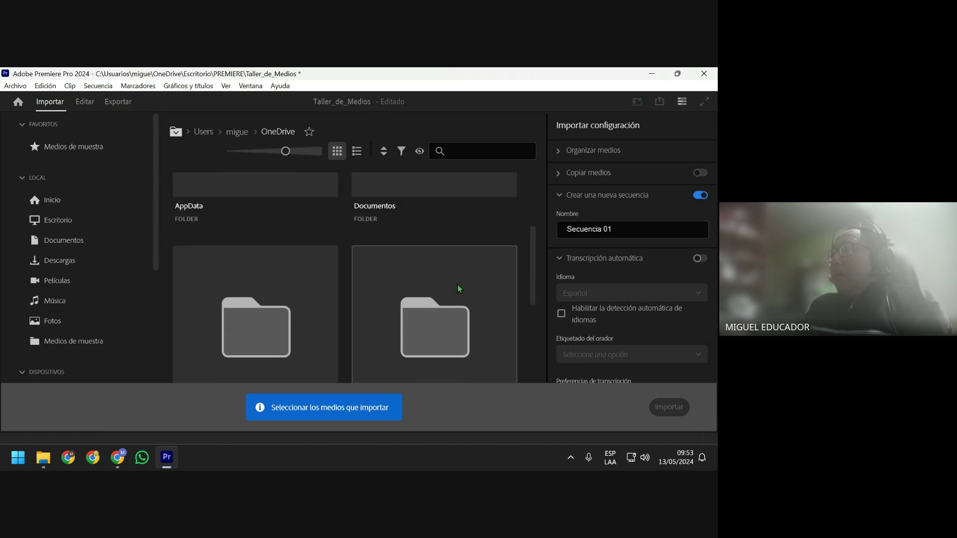
Switch to list view, open Escritorio, sort folders by name descending, then open Data
{"action": "left_click", "coordinate": [357, 151]}
{"action": "scroll", "coordinate": [423, 278], "scroll_direction": "down", "scroll_amount": 1}
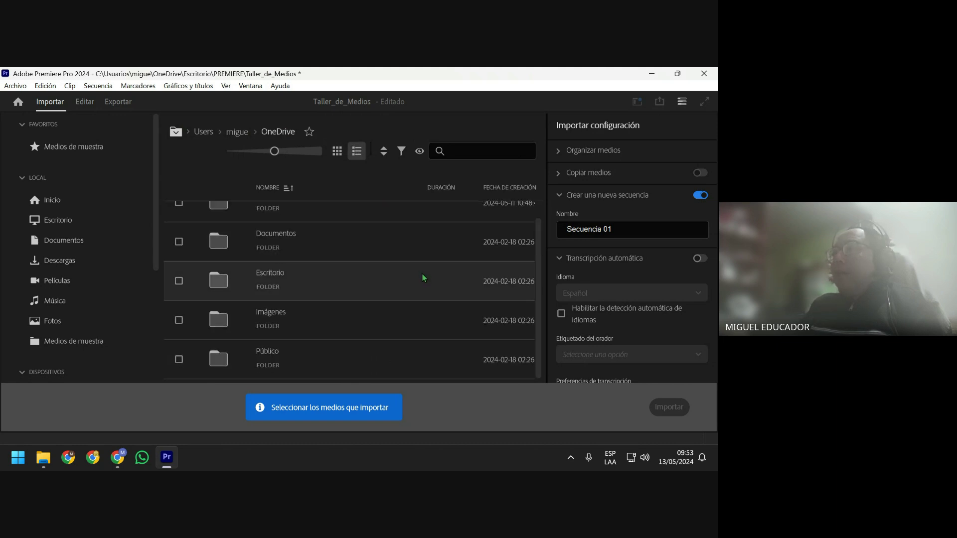
{"action": "double_click", "coordinate": [364, 276]}
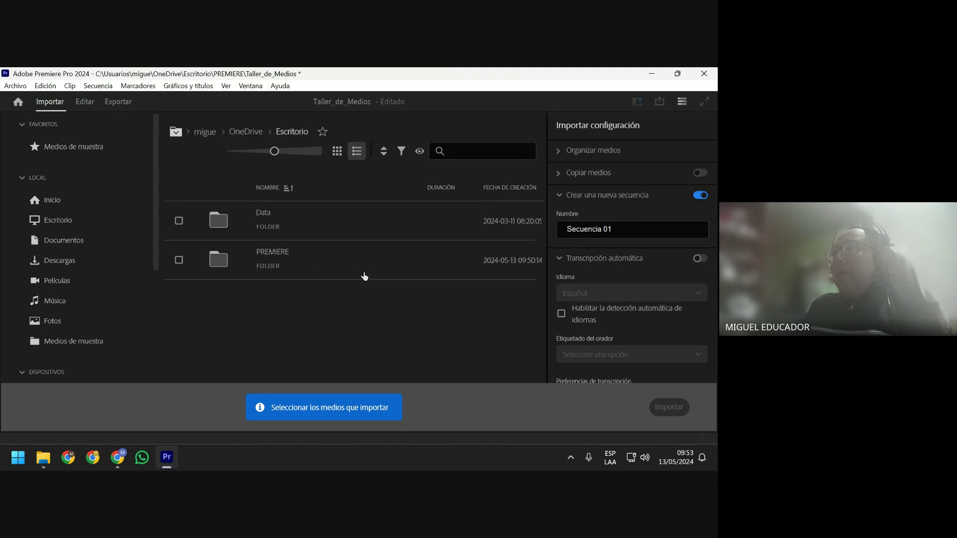
{"action": "left_click", "coordinate": [264, 187]}
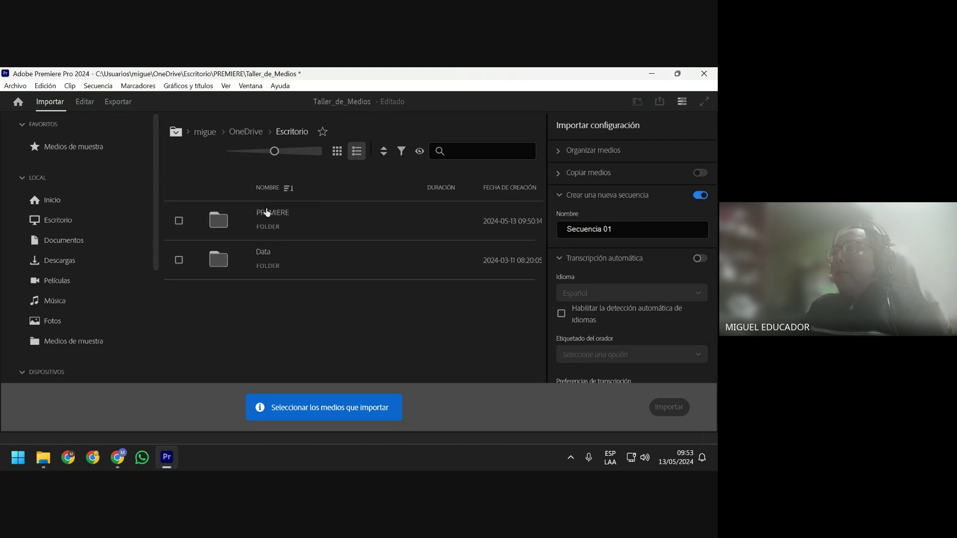
{"action": "double_click", "coordinate": [267, 258]}
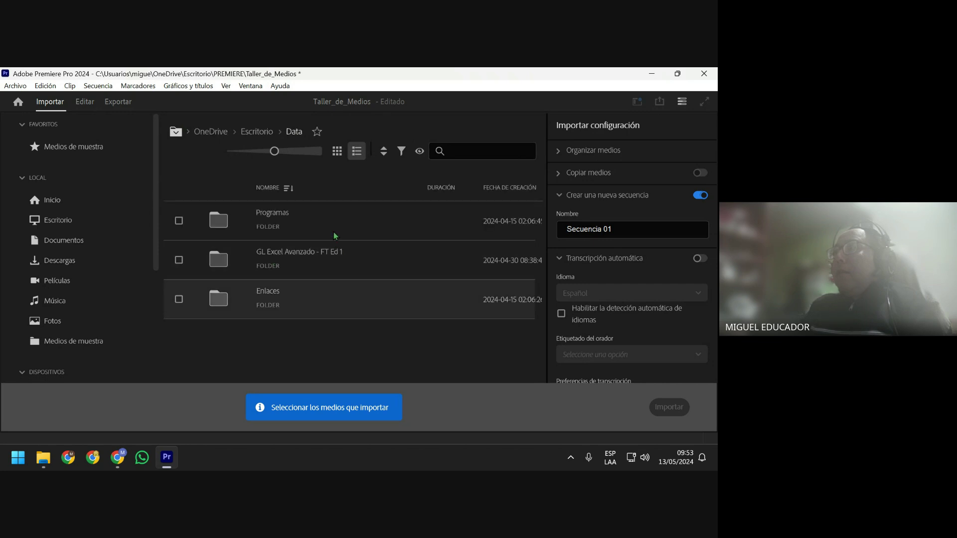
Navigate back up to drive C: and into Usuarios and the user's personal folder
{"action": "left_click", "coordinate": [210, 132]}
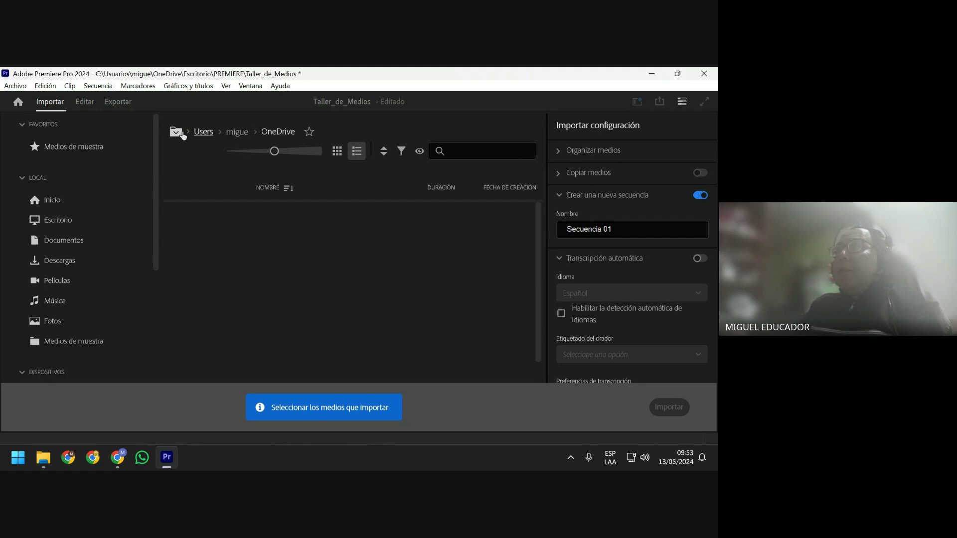
{"action": "left_click", "coordinate": [176, 133]}
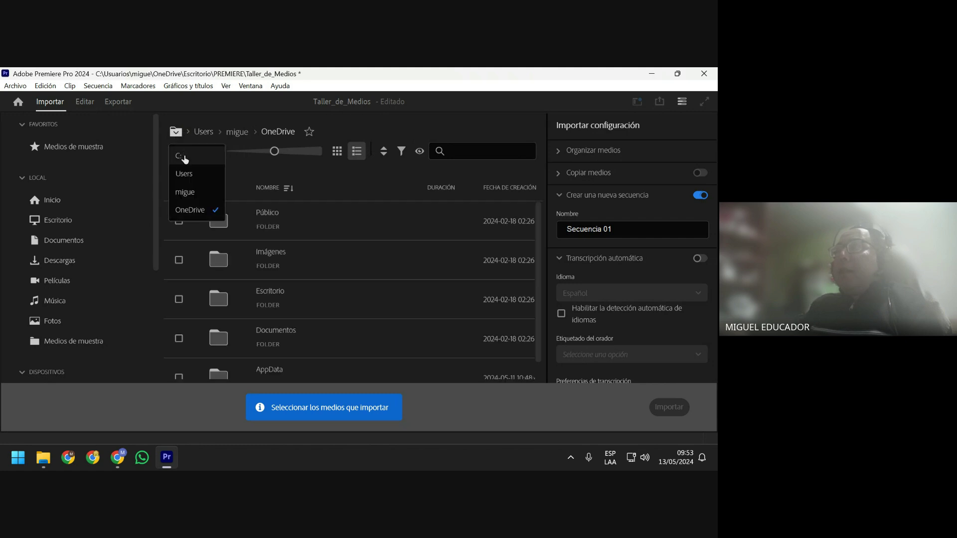
{"action": "left_click", "coordinate": [203, 137]}
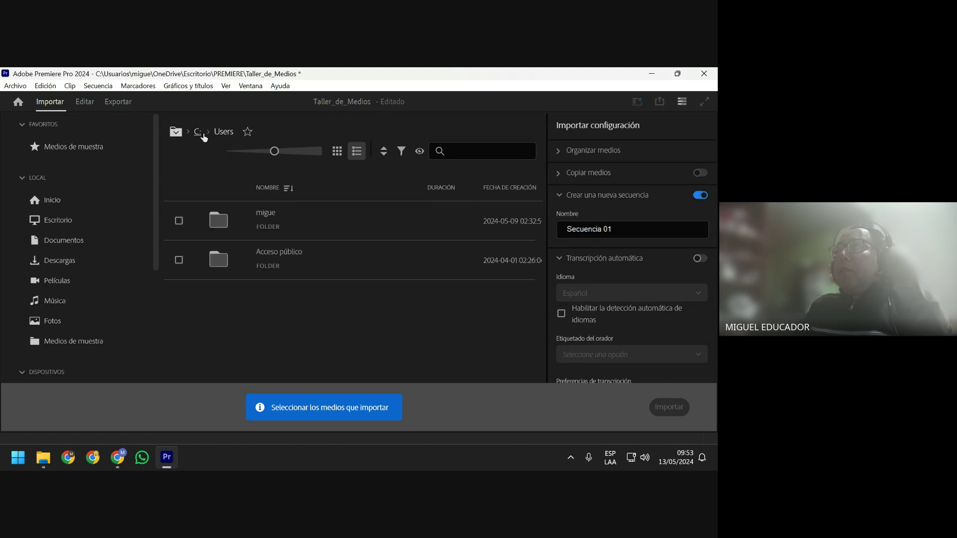
{"action": "left_click", "coordinate": [204, 139]}
{"action": "scroll", "coordinate": [367, 264], "scroll_direction": "down", "scroll_amount": 1}
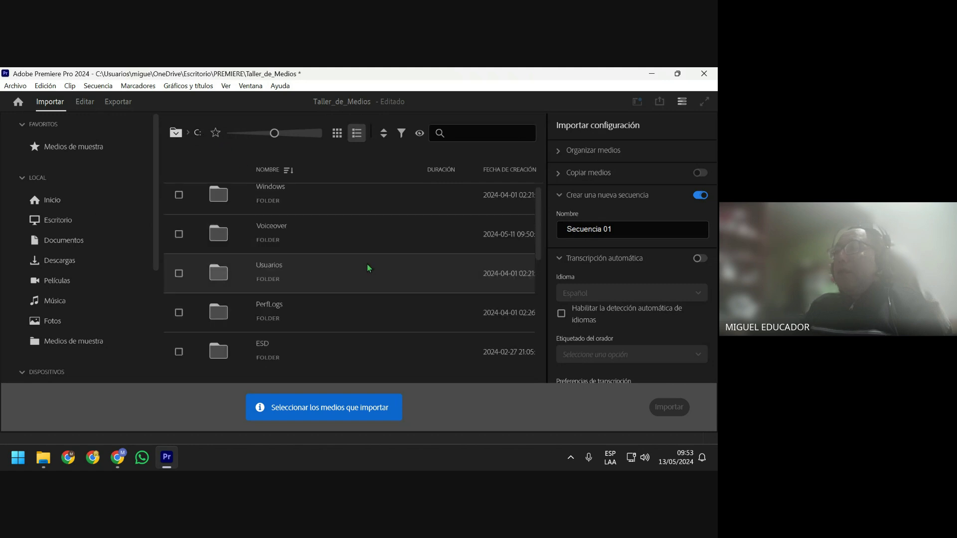
{"action": "double_click", "coordinate": [367, 273]}
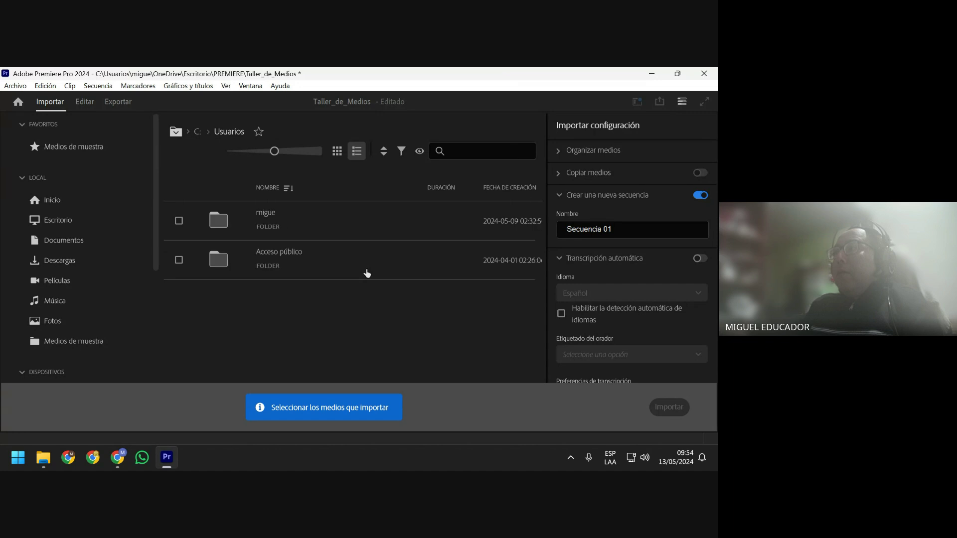
{"action": "double_click", "coordinate": [332, 221]}
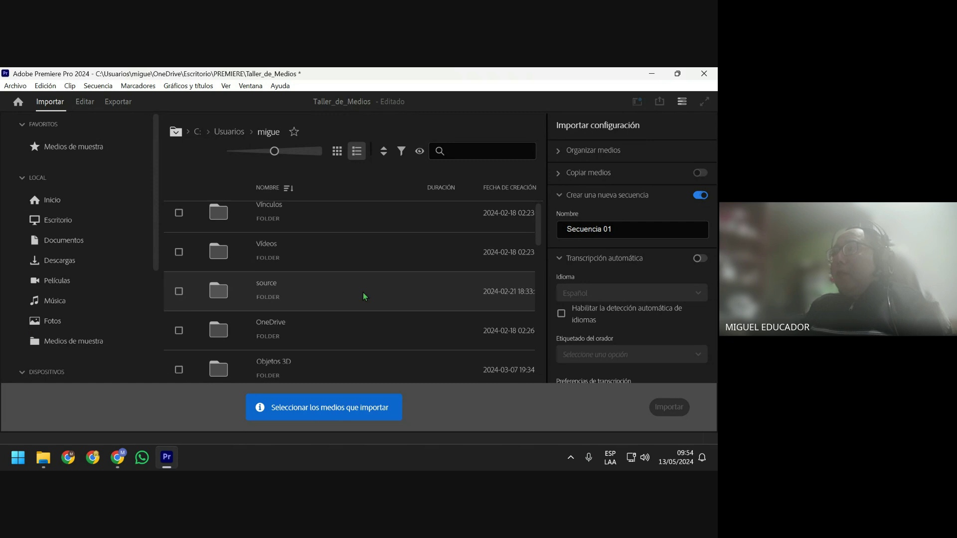
{"action": "scroll", "coordinate": [363, 294], "scroll_direction": "down", "scroll_amount": 2}
{"action": "scroll", "coordinate": [363, 311], "scroll_direction": "down", "scroll_amount": 5}
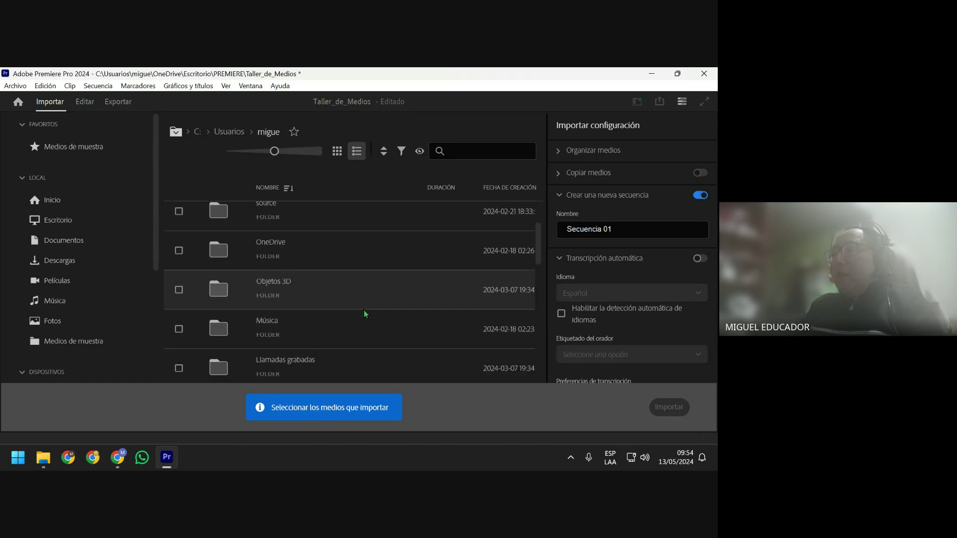
{"action": "scroll", "coordinate": [364, 309], "scroll_direction": "down", "scroll_amount": 1}
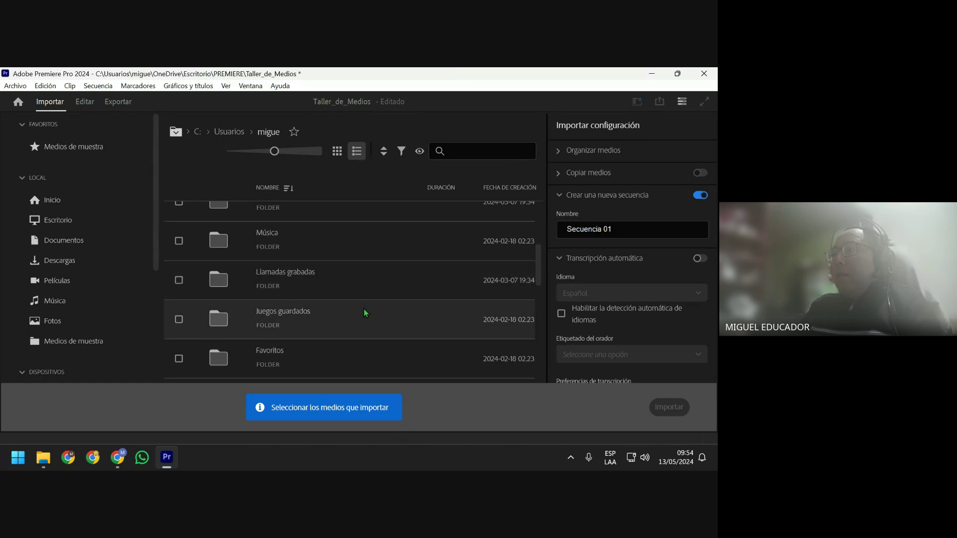
Return to the C: drive root, reload it and scroll through its folders in list layout
{"action": "left_click", "coordinate": [197, 133]}
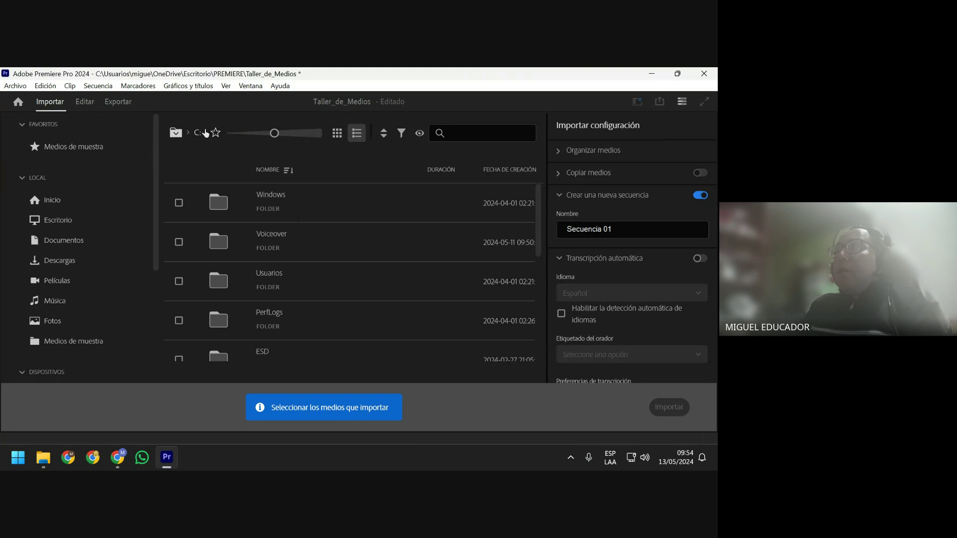
{"action": "left_click", "coordinate": [202, 132]}
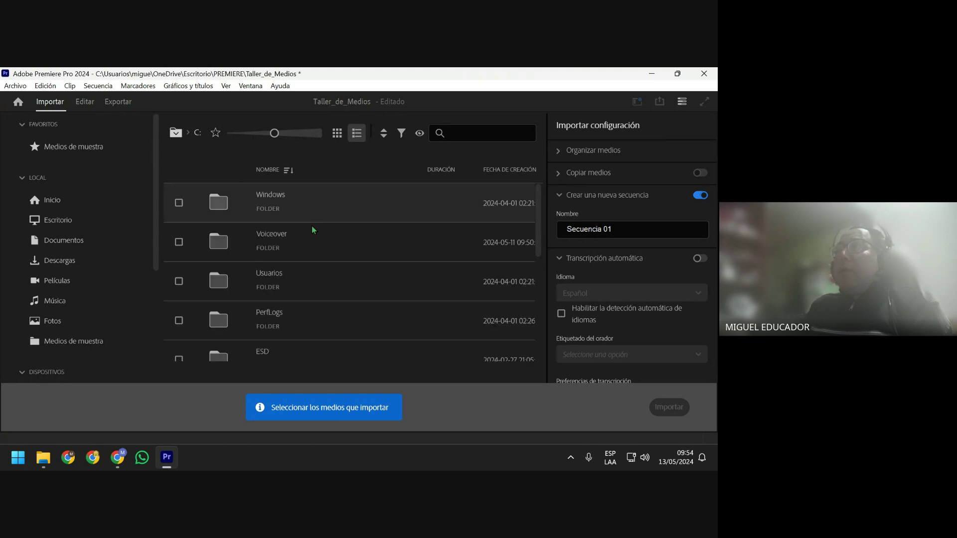
{"action": "scroll", "coordinate": [336, 315], "scroll_direction": "down", "scroll_amount": 2}
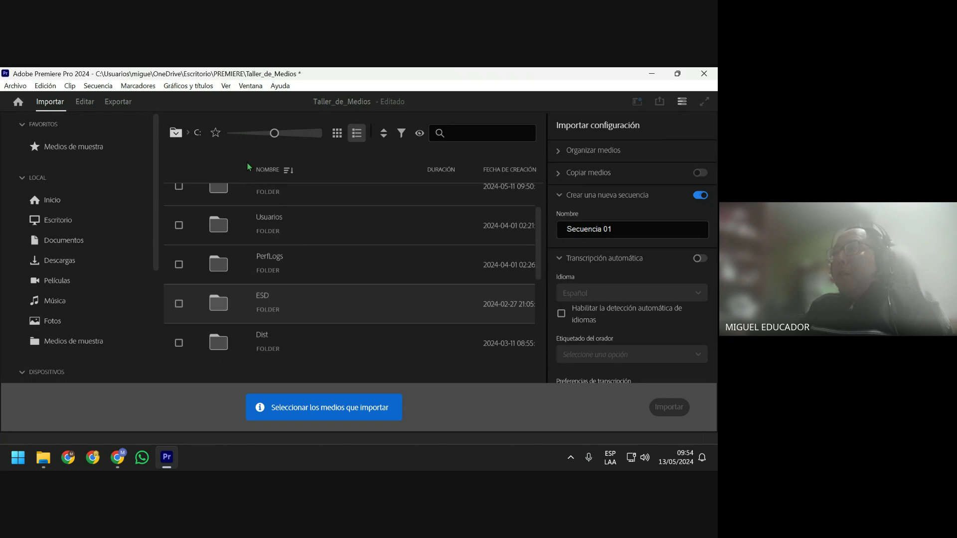
{"action": "left_click", "coordinate": [174, 133]}
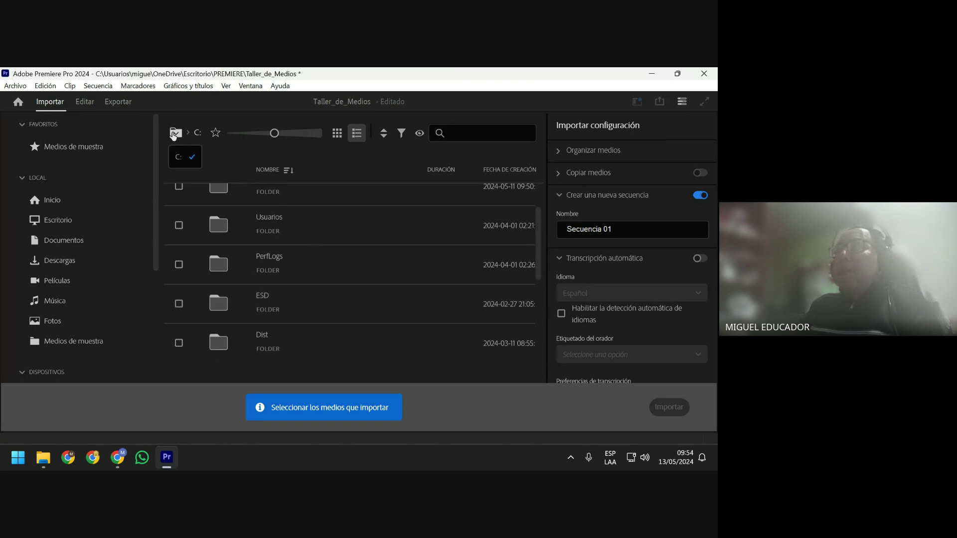
{"action": "left_click", "coordinate": [197, 135]}
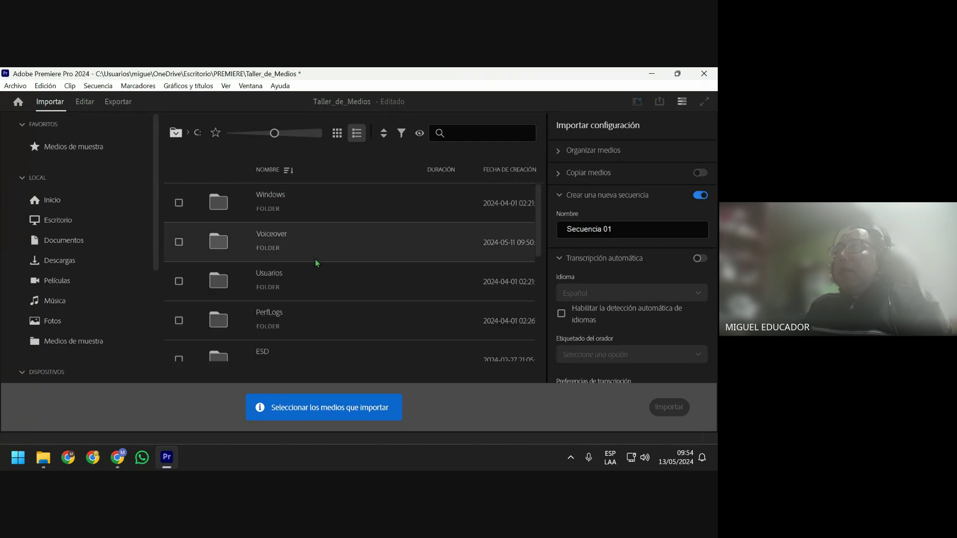
{"action": "scroll", "coordinate": [315, 259], "scroll_direction": "down", "scroll_amount": 1}
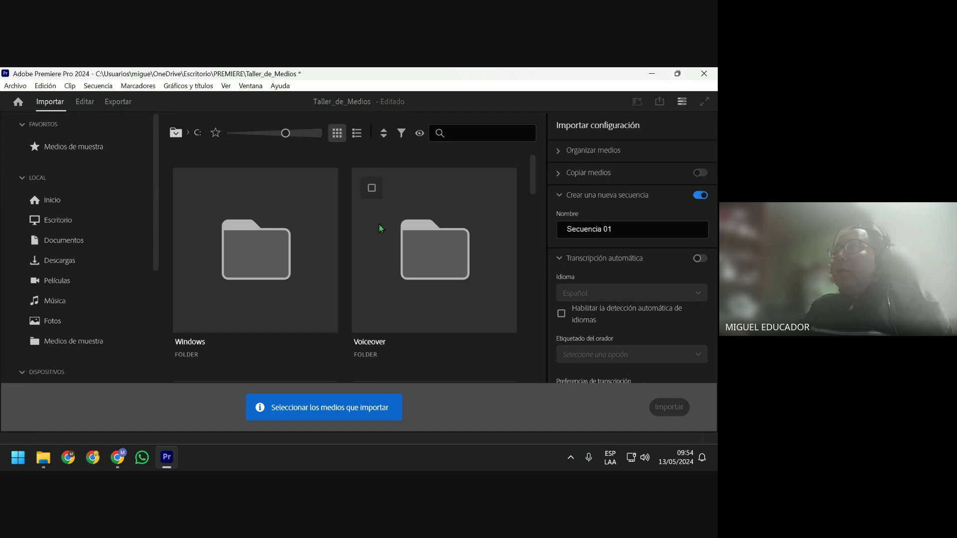
{"action": "scroll", "coordinate": [387, 271], "scroll_direction": "down", "scroll_amount": 1}
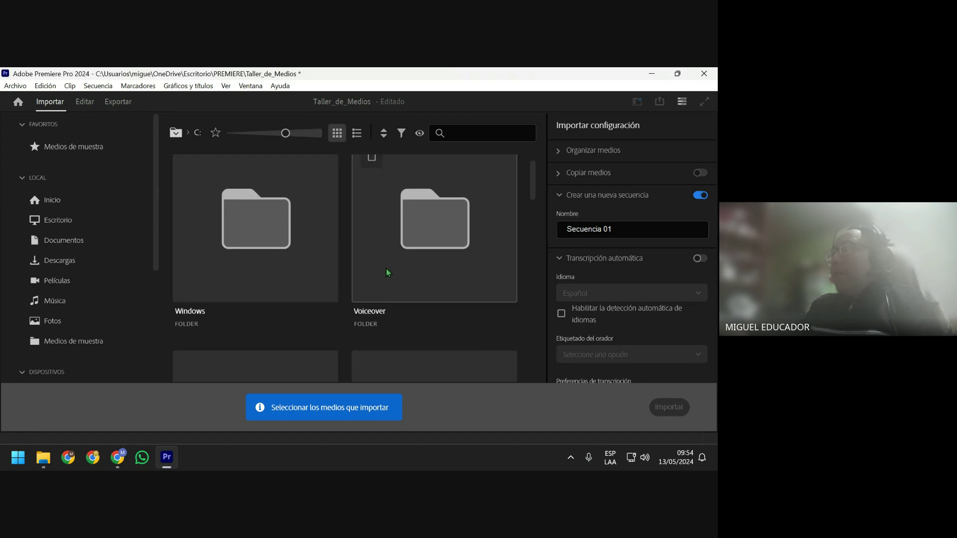
{"action": "scroll", "coordinate": [386, 271], "scroll_direction": "down", "scroll_amount": 3}
{"action": "scroll", "coordinate": [388, 271], "scroll_direction": "down", "scroll_amount": 3}
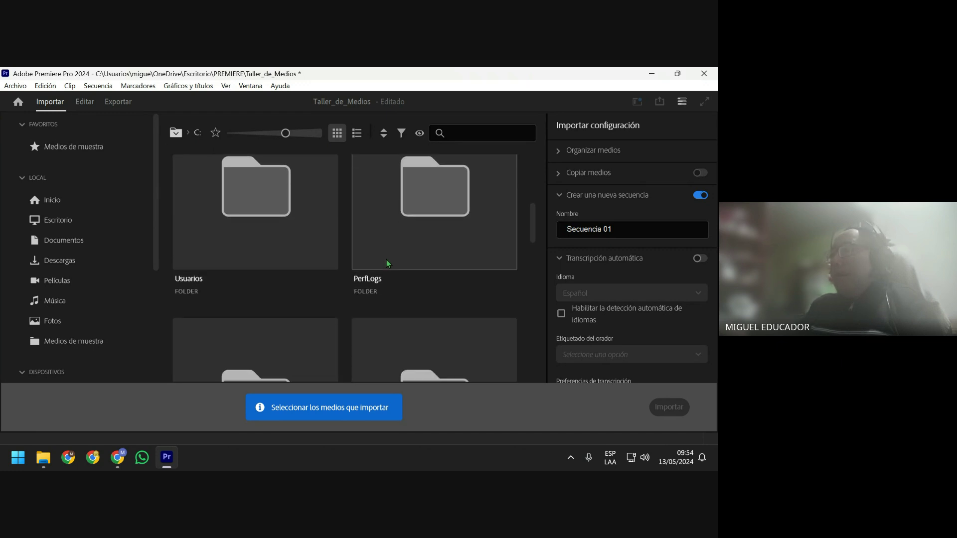
{"action": "scroll", "coordinate": [388, 263], "scroll_direction": "down", "scroll_amount": 3}
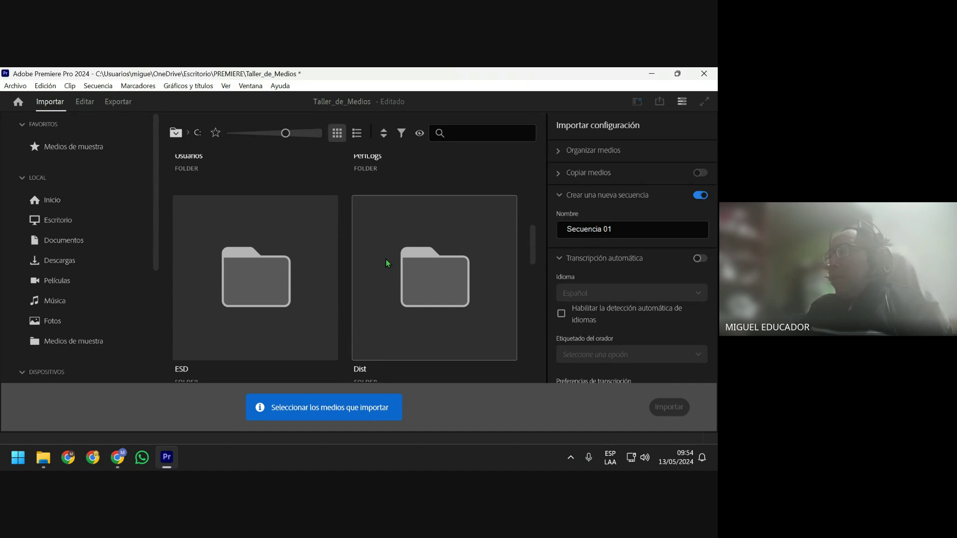
{"action": "scroll", "coordinate": [386, 259], "scroll_direction": "down", "scroll_amount": 3}
{"action": "scroll", "coordinate": [448, 289], "scroll_direction": "down", "scroll_amount": 3}
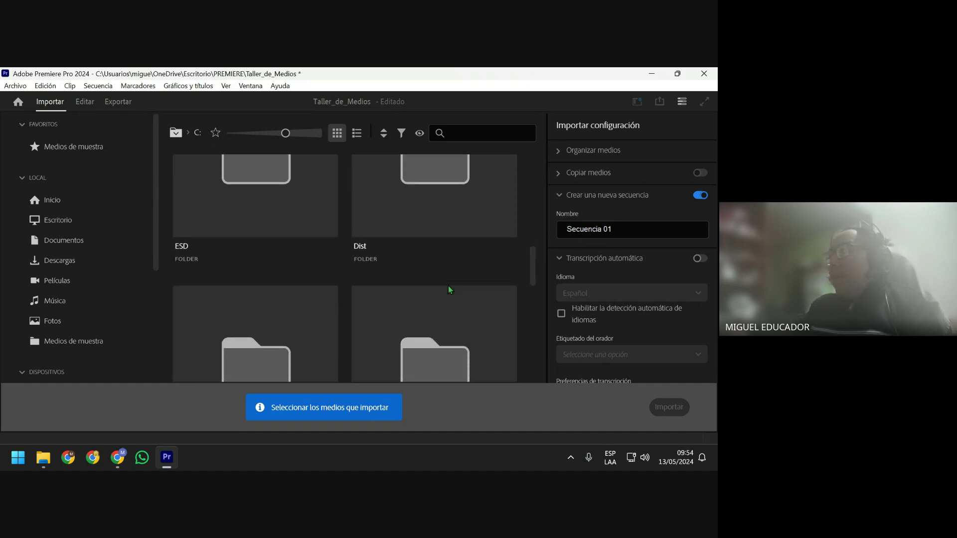
{"action": "left_click", "coordinate": [357, 133]}
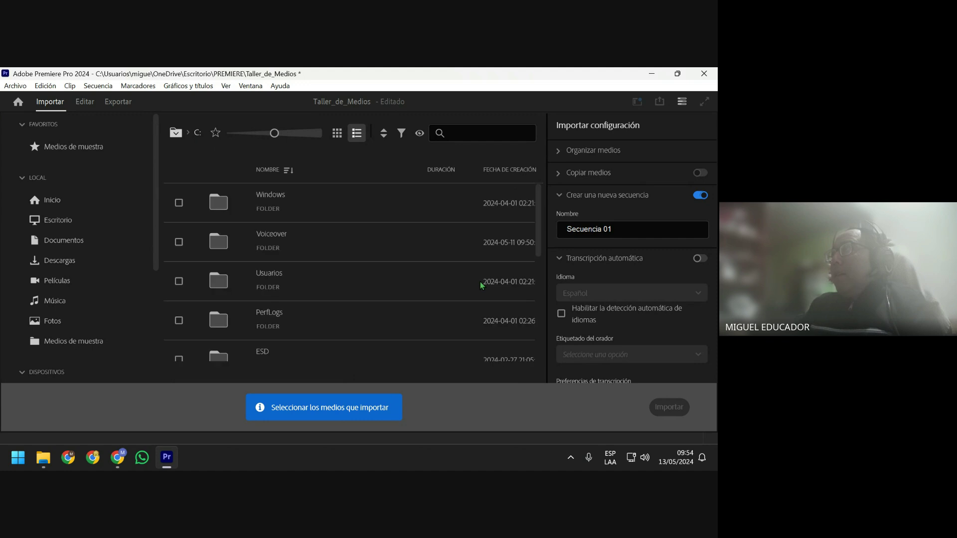
{"action": "scroll", "coordinate": [479, 282], "scroll_direction": "down", "scroll_amount": 2}
{"action": "scroll", "coordinate": [451, 308], "scroll_direction": "down", "scroll_amount": 1}
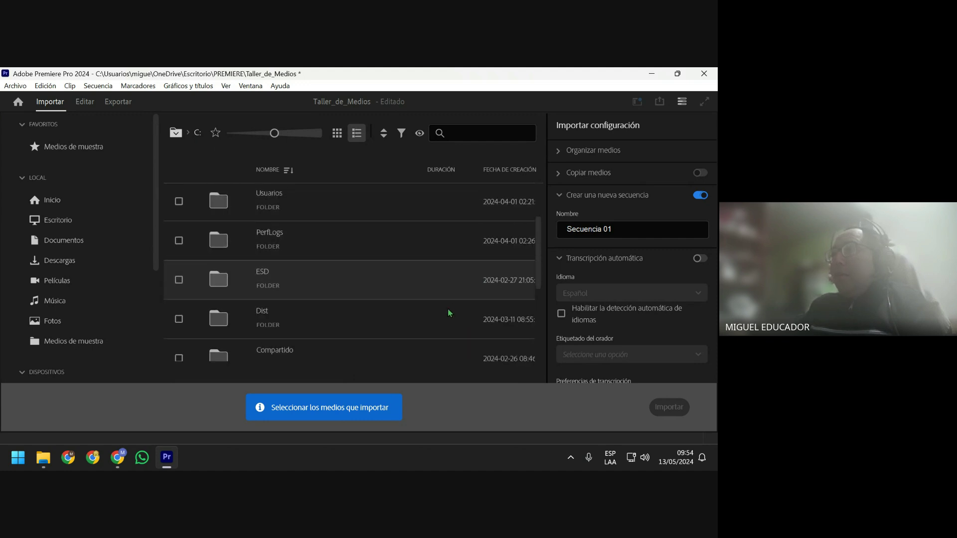
{"action": "scroll", "coordinate": [447, 311], "scroll_direction": "down", "scroll_amount": 1}
{"action": "scroll", "coordinate": [438, 318], "scroll_direction": "down", "scroll_amount": 1}
{"action": "scroll", "coordinate": [425, 328], "scroll_direction": "down", "scroll_amount": 1}
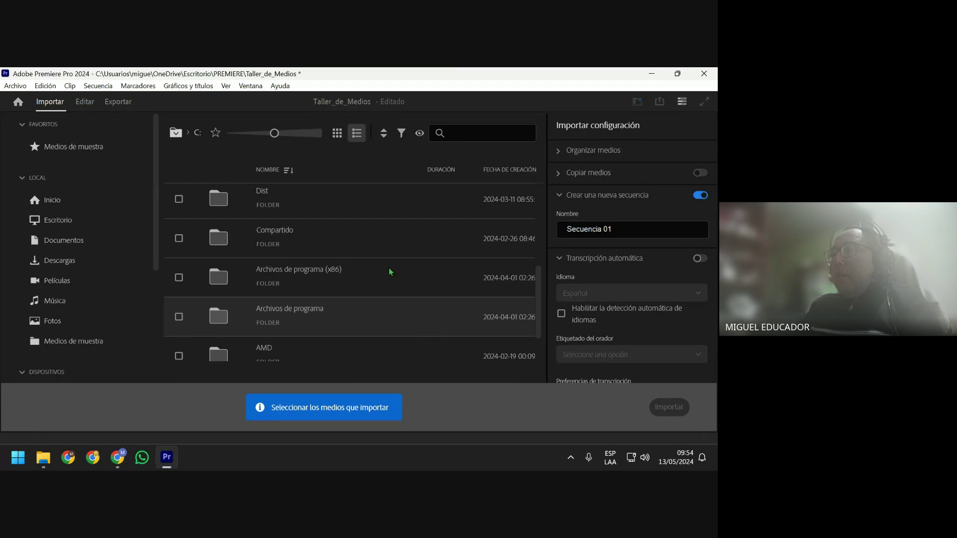
{"action": "scroll", "coordinate": [389, 269], "scroll_direction": "down", "scroll_amount": 1}
{"action": "scroll", "coordinate": [388, 271], "scroll_direction": "down", "scroll_amount": 1}
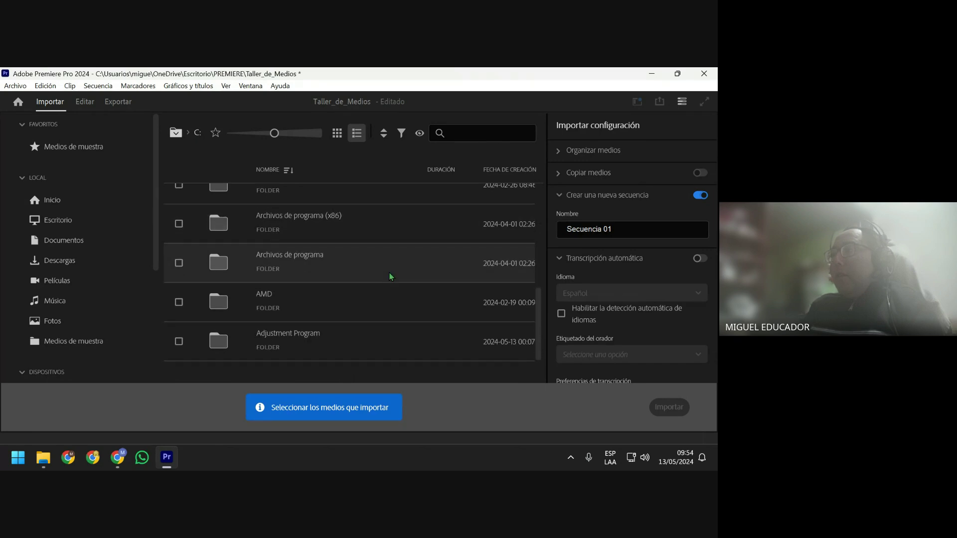
Repeatedly reopen the path's location list and reload the C: drive listing
{"action": "left_click", "coordinate": [197, 133]}
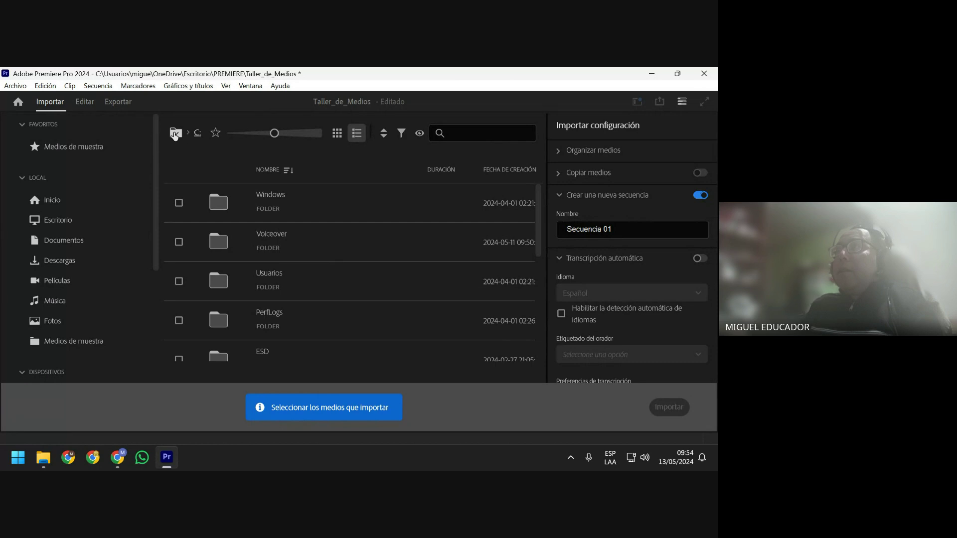
{"action": "left_click", "coordinate": [174, 134]}
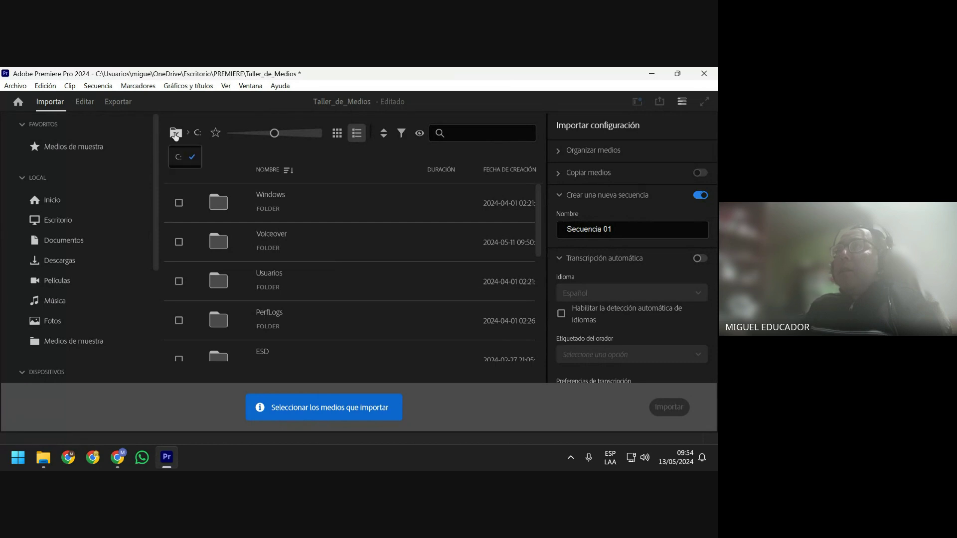
{"action": "left_click", "coordinate": [182, 163]}
{"action": "left_click", "coordinate": [176, 133]}
{"action": "left_click", "coordinate": [177, 134]}
{"action": "left_click", "coordinate": [178, 133]}
{"action": "left_click", "coordinate": [190, 136]}
{"action": "left_click", "coordinate": [176, 134]}
{"action": "left_click", "coordinate": [176, 134]}
{"action": "left_click", "coordinate": [177, 133]}
{"action": "left_click", "coordinate": [199, 134]}
{"action": "left_click", "coordinate": [199, 135]}
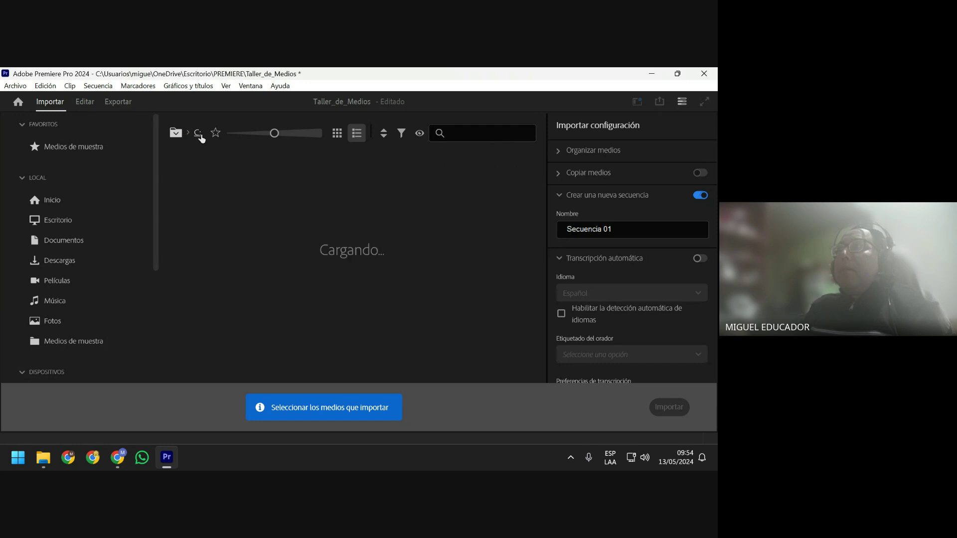
{"action": "left_click", "coordinate": [200, 135]}
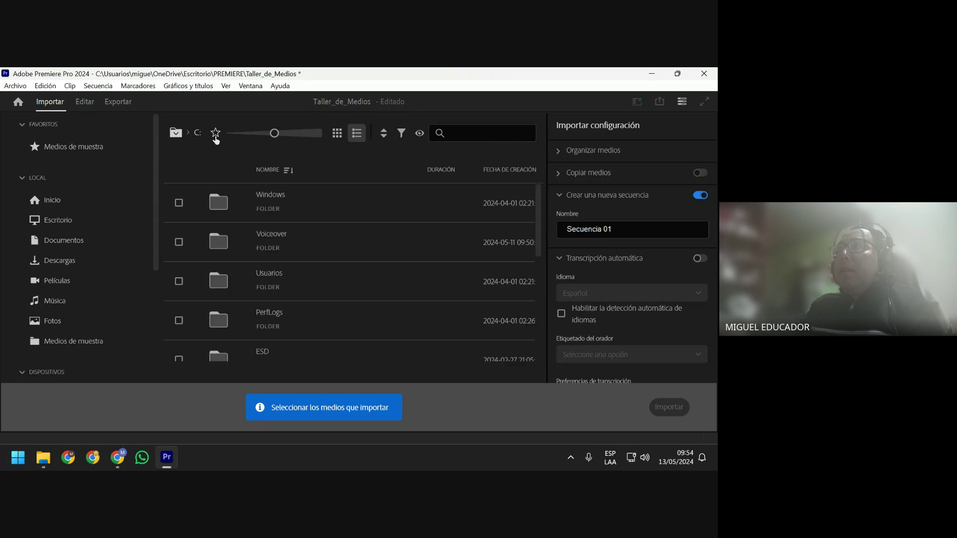
{"action": "left_click", "coordinate": [185, 137]}
Go to Inicio then Escritorio to list PREMIERE and Data, and open File Explorer with Win+E
{"action": "left_click", "coordinate": [52, 200]}
{"action": "left_click", "coordinate": [60, 226]}
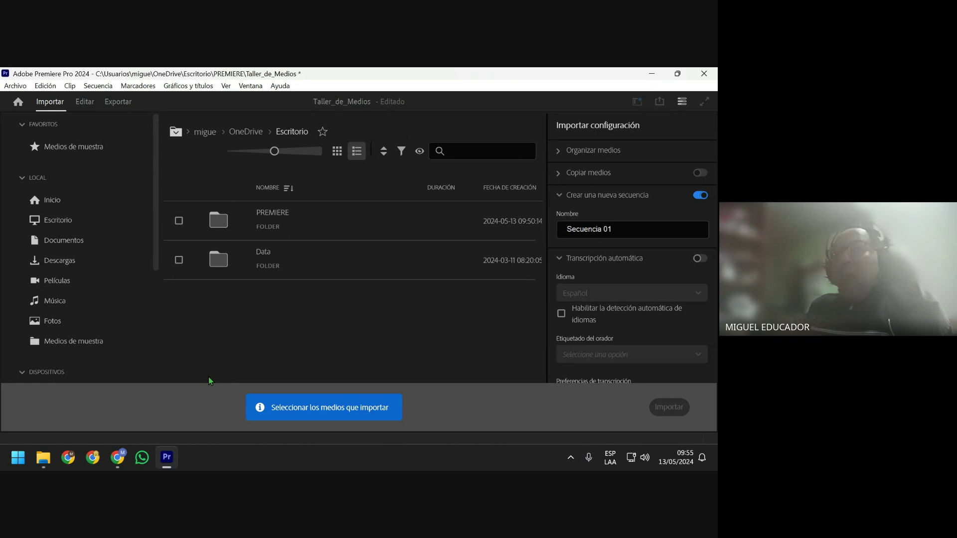
{"action": "key", "text": "super+e"}
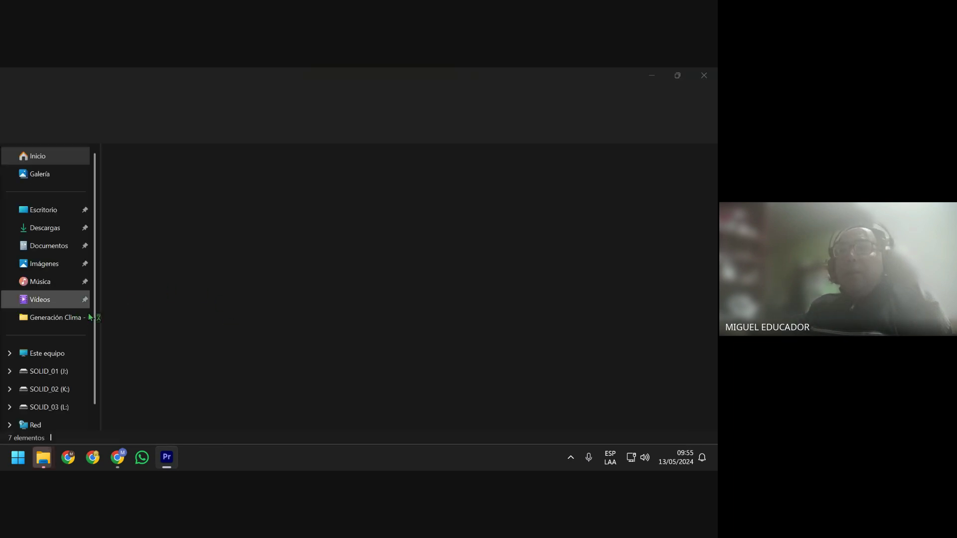
Browse D: > 05 - CURSOS EN DESARROLLO > Herramientas Multimedia to SESIÓN DE CLASE N°06
{"action": "left_click", "coordinate": [48, 353]}
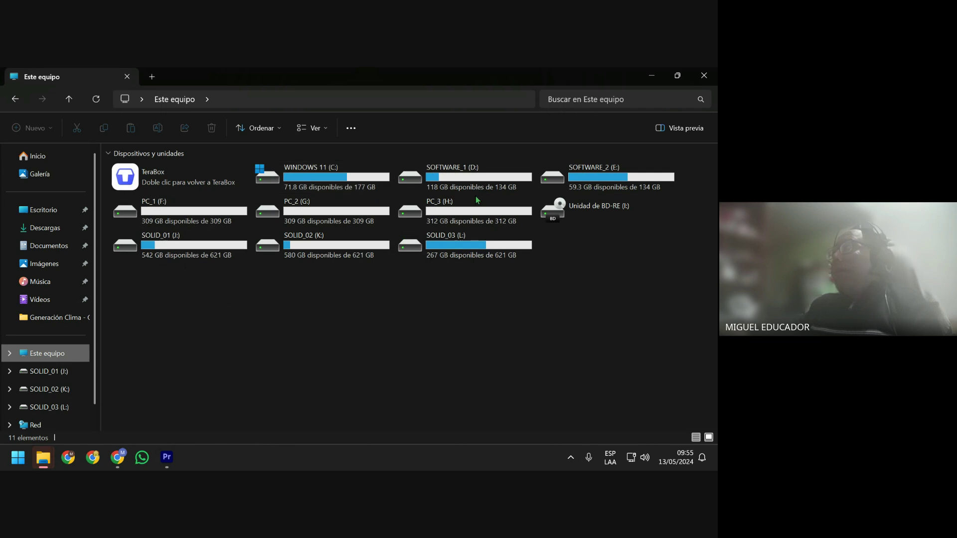
{"action": "double_click", "coordinate": [481, 184]}
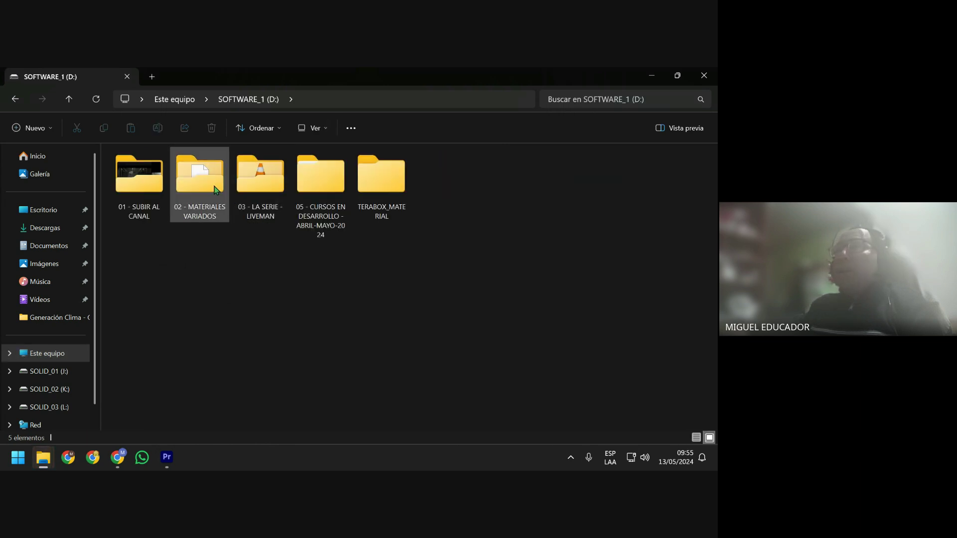
{"action": "double_click", "coordinate": [314, 169]}
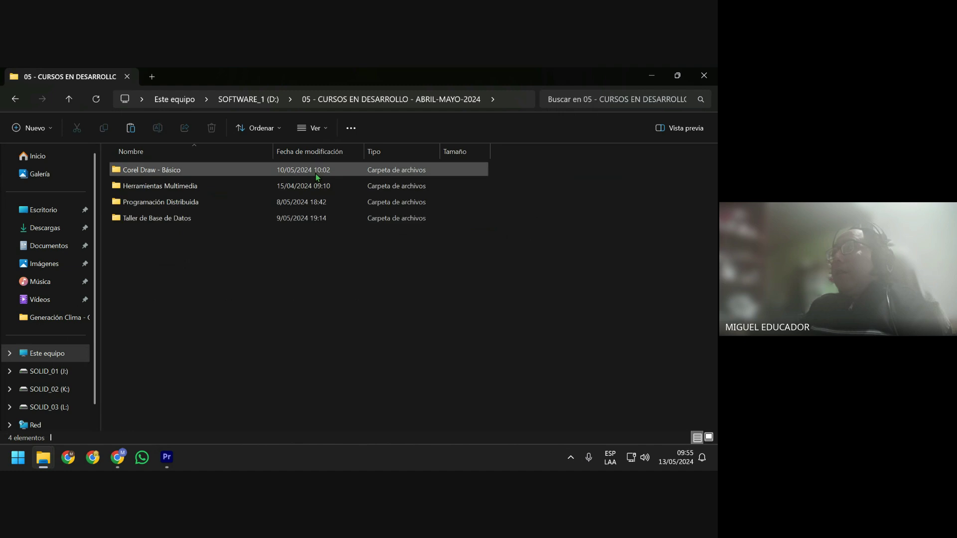
{"action": "double_click", "coordinate": [231, 185]}
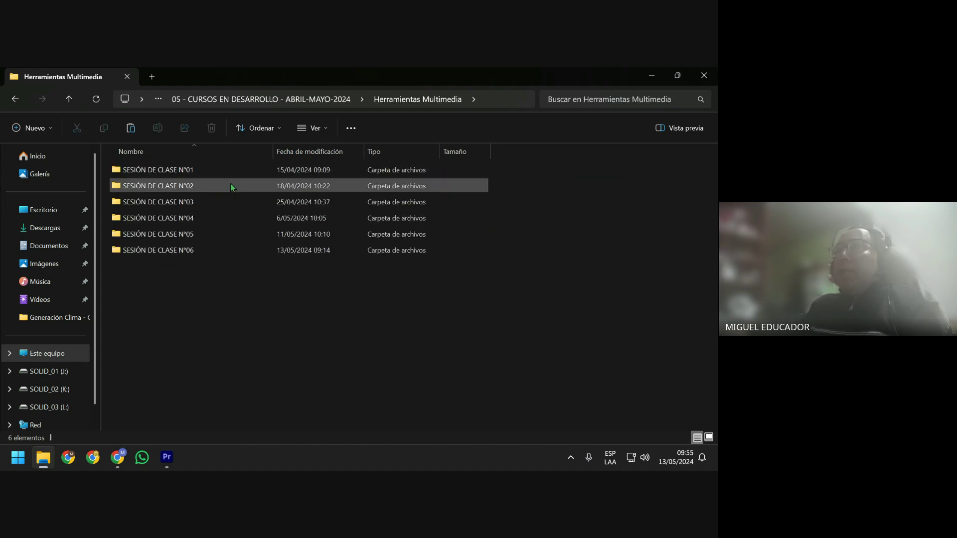
{"action": "double_click", "coordinate": [194, 234]}
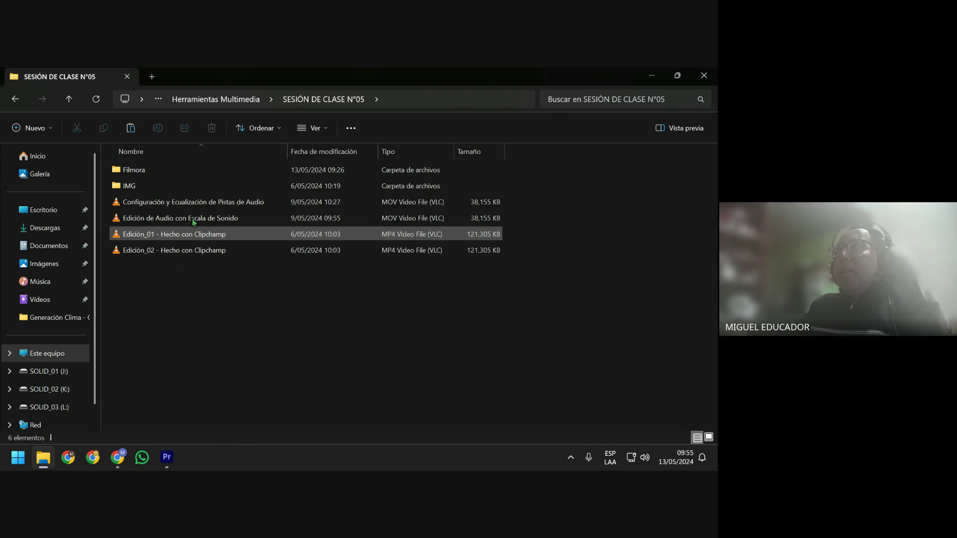
{"action": "left_click", "coordinate": [244, 104]}
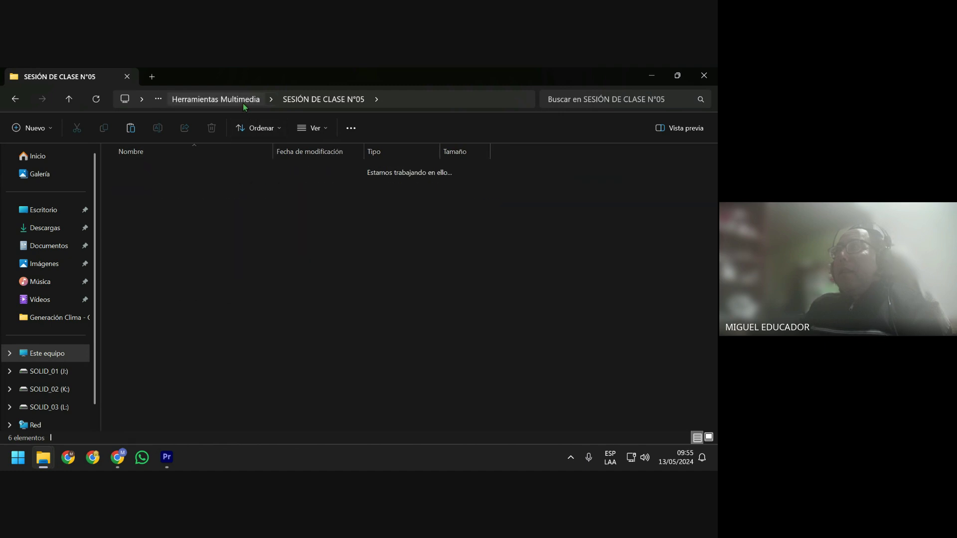
{"action": "double_click", "coordinate": [191, 252]}
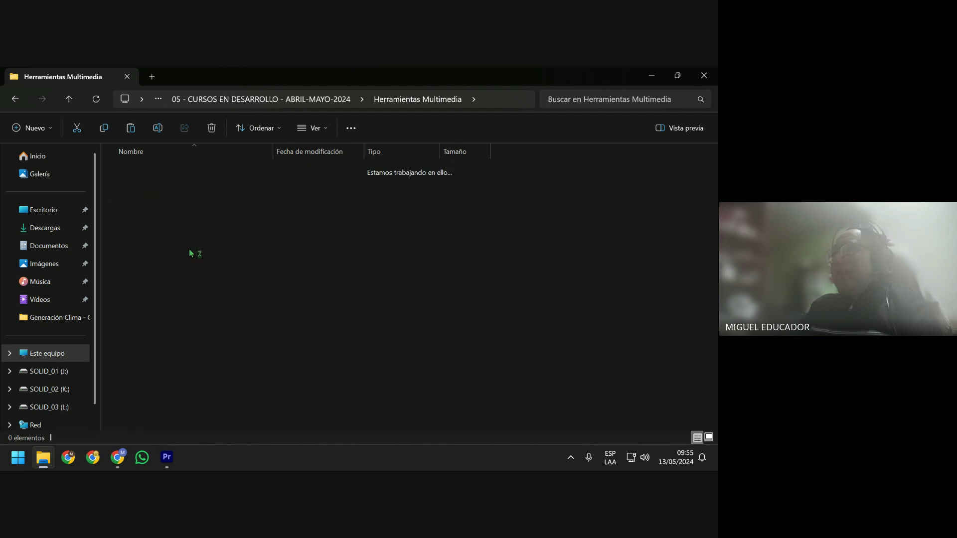
Copy the COREL BÁSICO course MP4, paste it onto Escritorio, and close File Explorer
{"action": "left_click", "coordinate": [208, 171]}
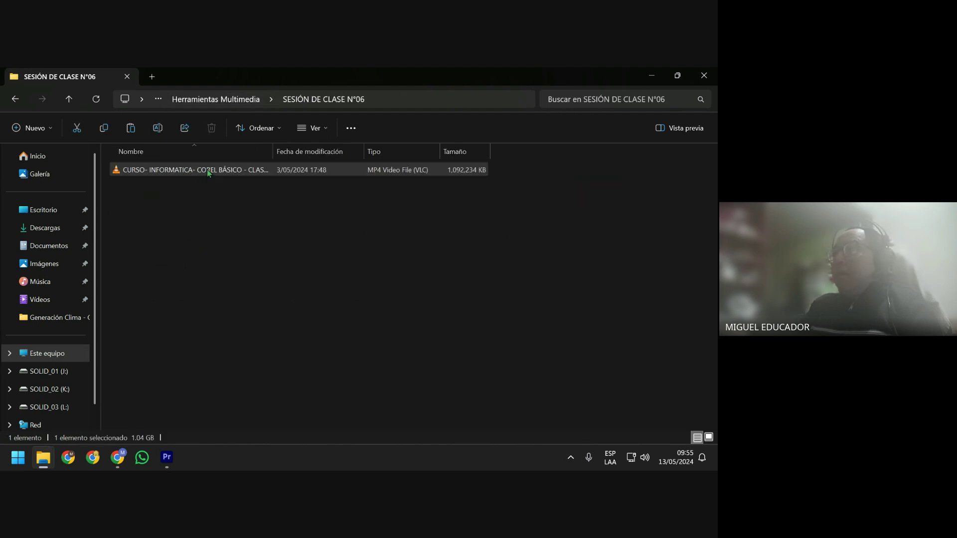
{"action": "right_click", "coordinate": [207, 172]}
{"action": "left_click", "coordinate": [158, 167]}
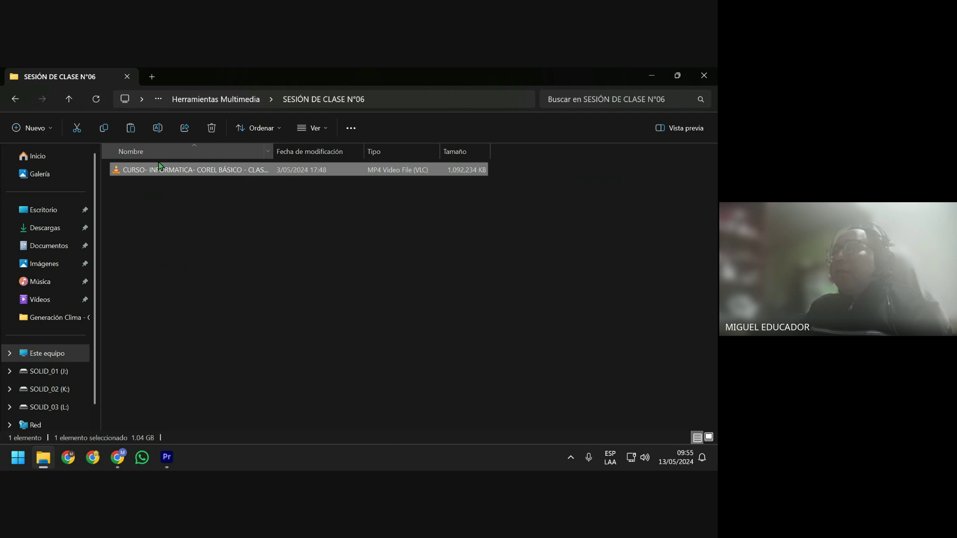
{"action": "left_click", "coordinate": [50, 210]}
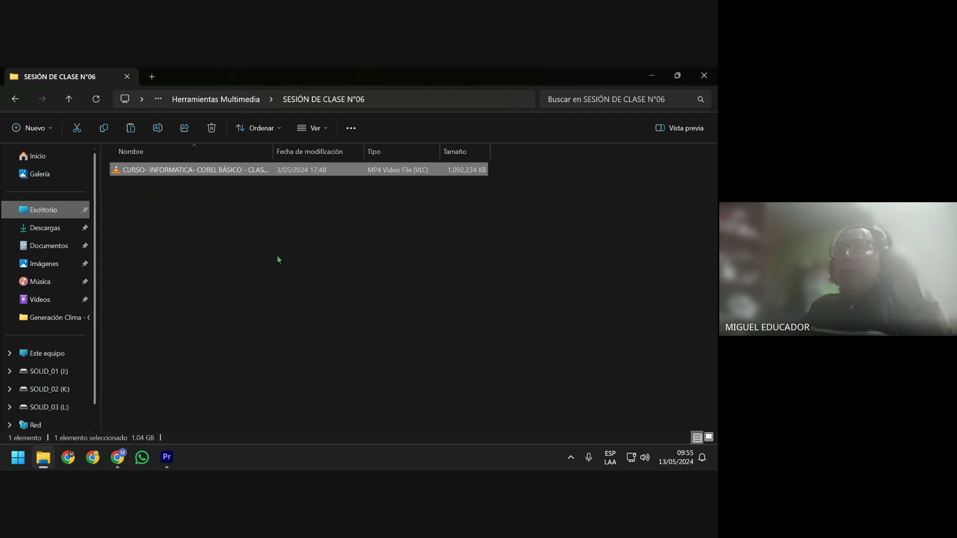
{"action": "right_click", "coordinate": [285, 289]}
{"action": "left_click", "coordinate": [294, 213]}
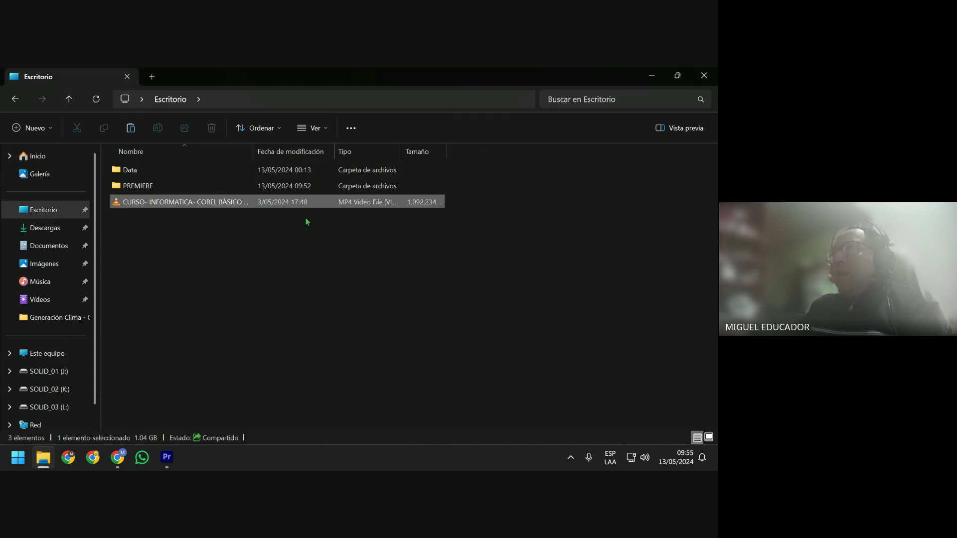
{"action": "left_click", "coordinate": [703, 75]}
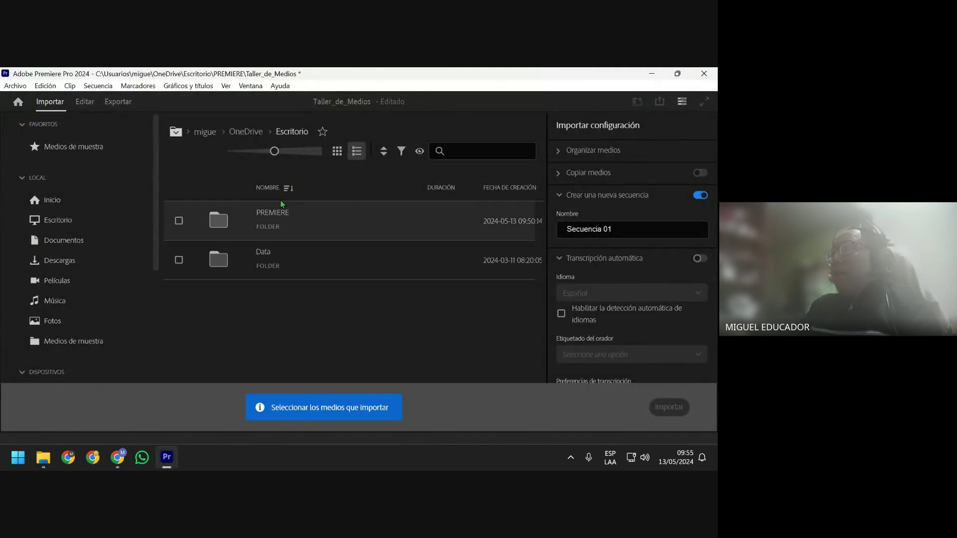
Go to OneDrive > Escritorio and check the COREL BÁSICO MP4 (01:28:13:22) for import
{"action": "left_click", "coordinate": [251, 135]}
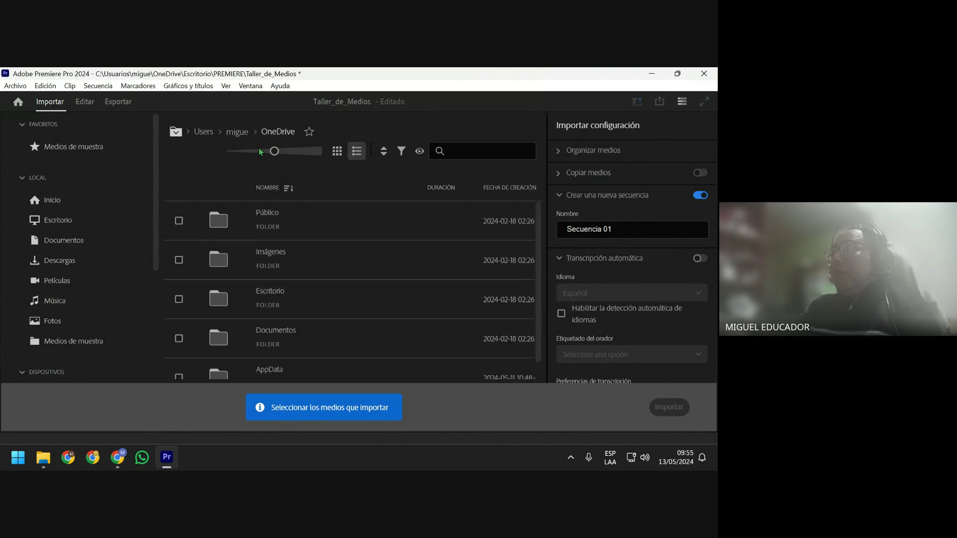
{"action": "double_click", "coordinate": [292, 300]}
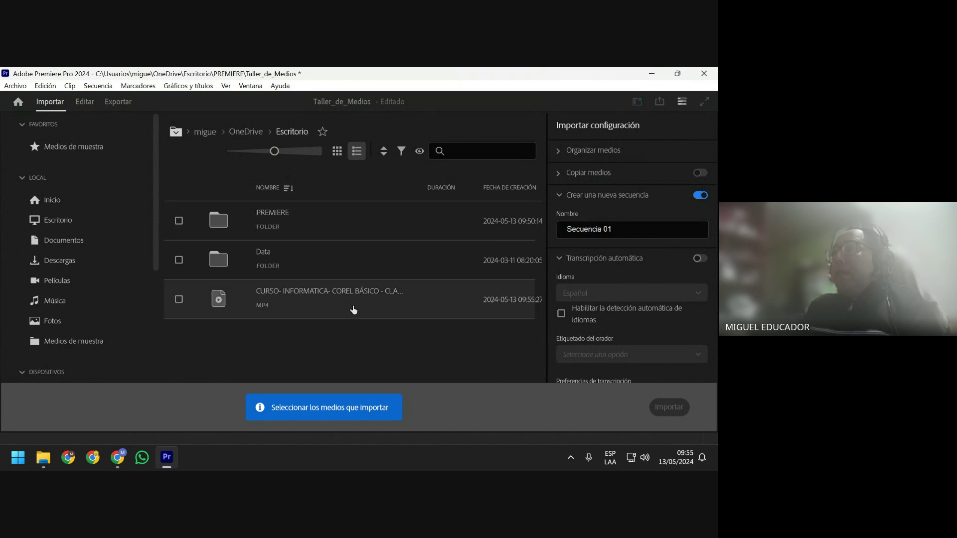
{"action": "left_click", "coordinate": [353, 310]}
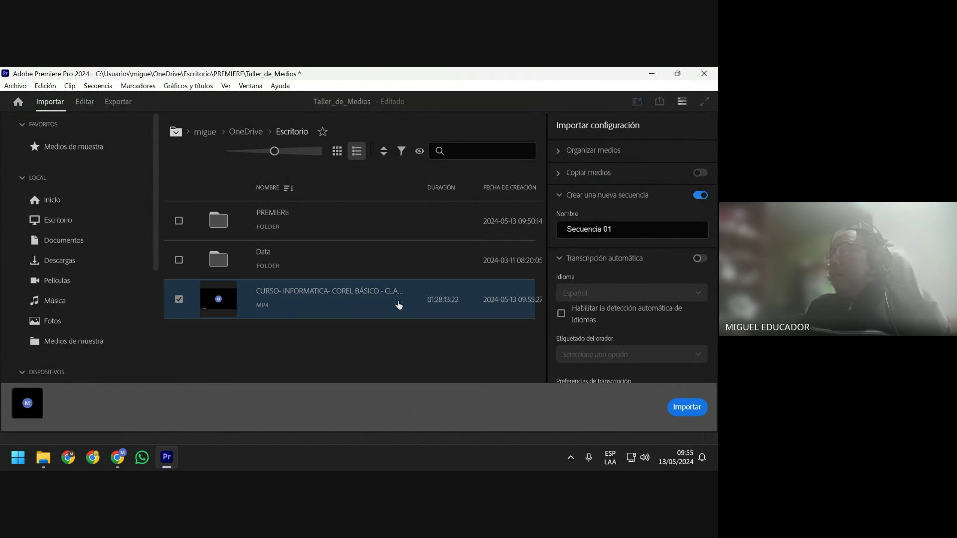
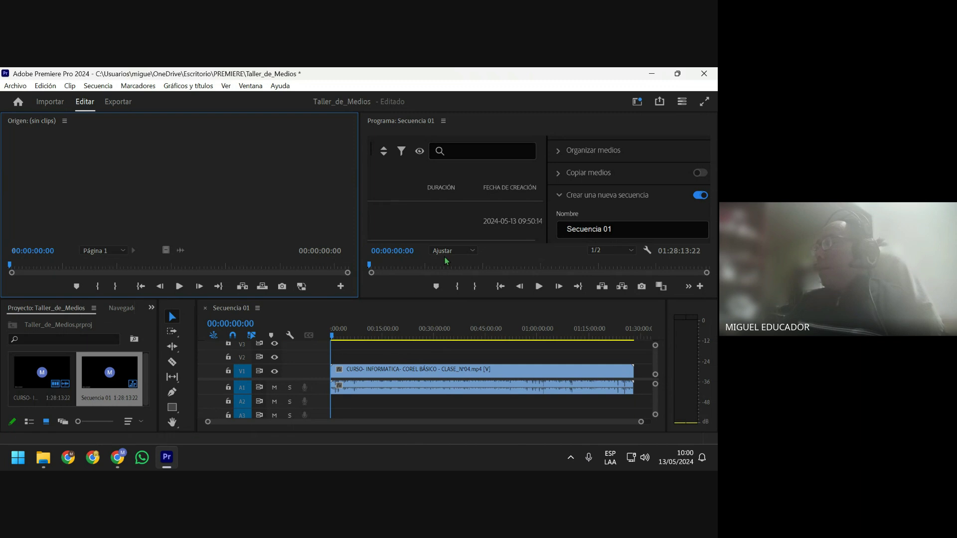
Play Secuencia 01 in the Program monitor and stop it at 00:00:19:17
{"action": "left_click", "coordinate": [538, 287]}
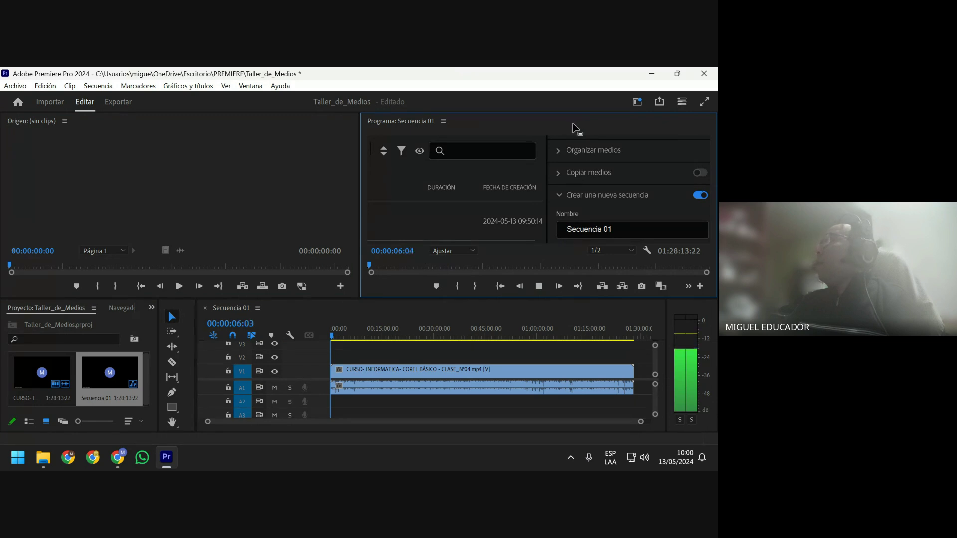
{"action": "left_click", "coordinate": [443, 121]}
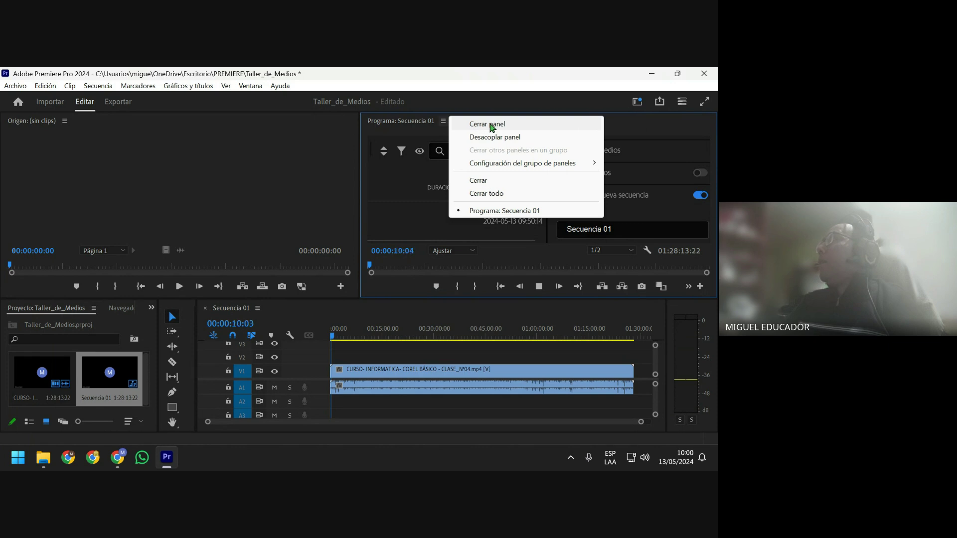
{"action": "key", "text": "Escape"}
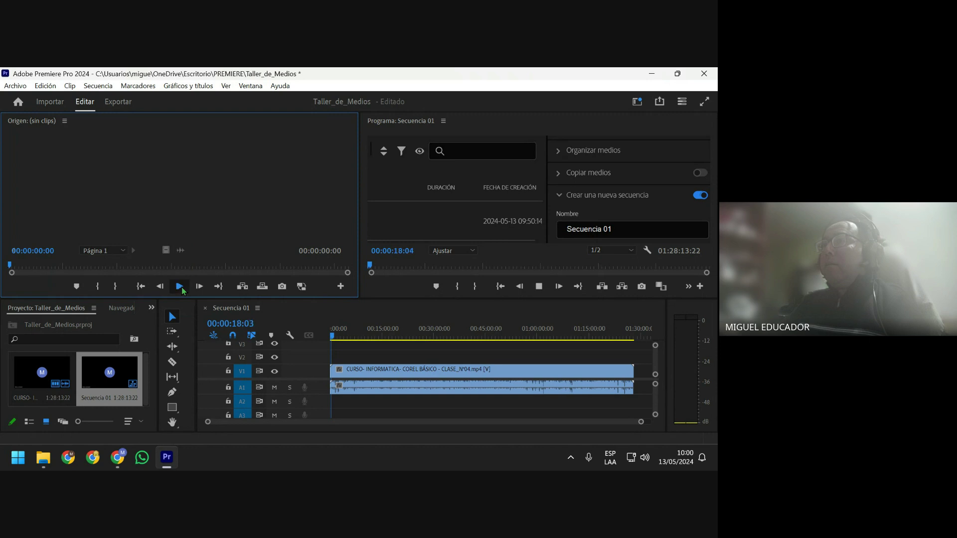
{"action": "left_click", "coordinate": [538, 286]}
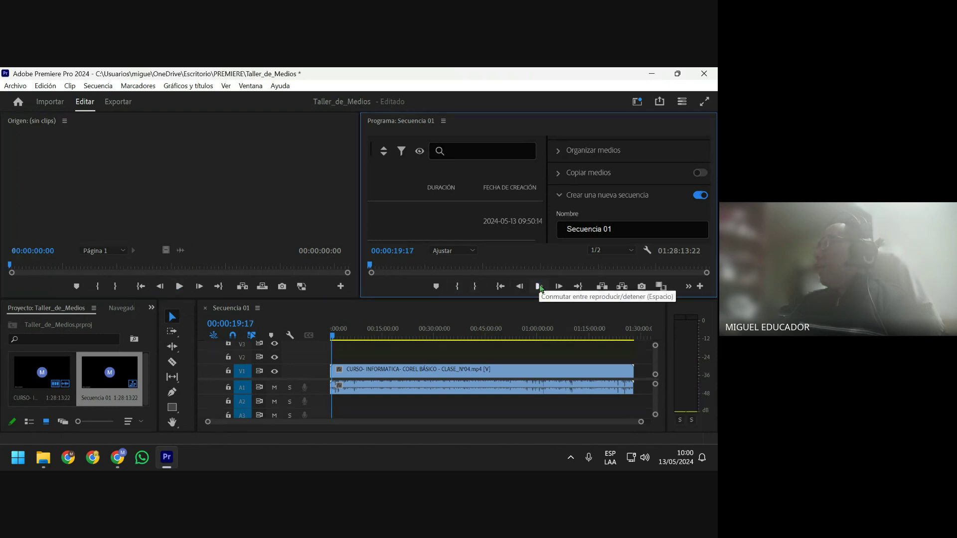
{"action": "left_click", "coordinate": [180, 286]}
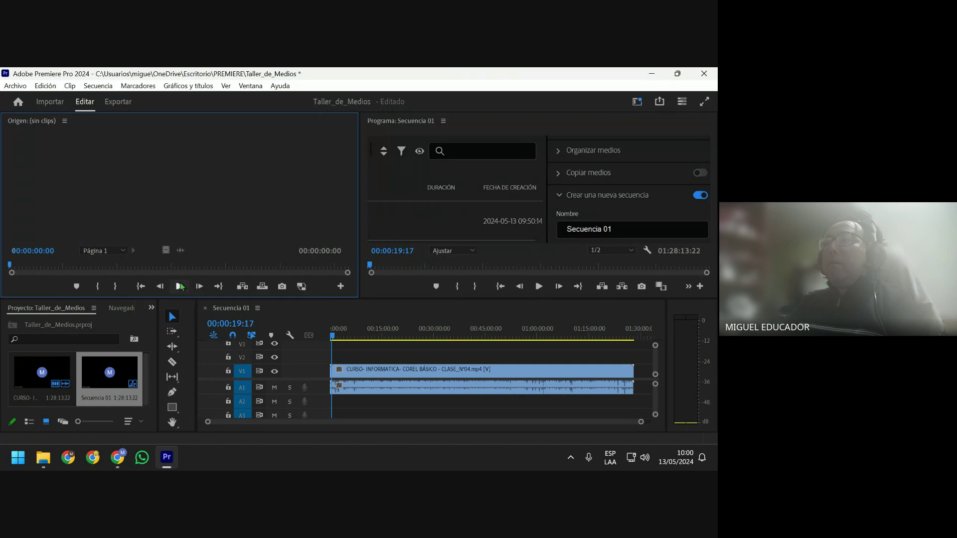
{"action": "left_click", "coordinate": [481, 121]}
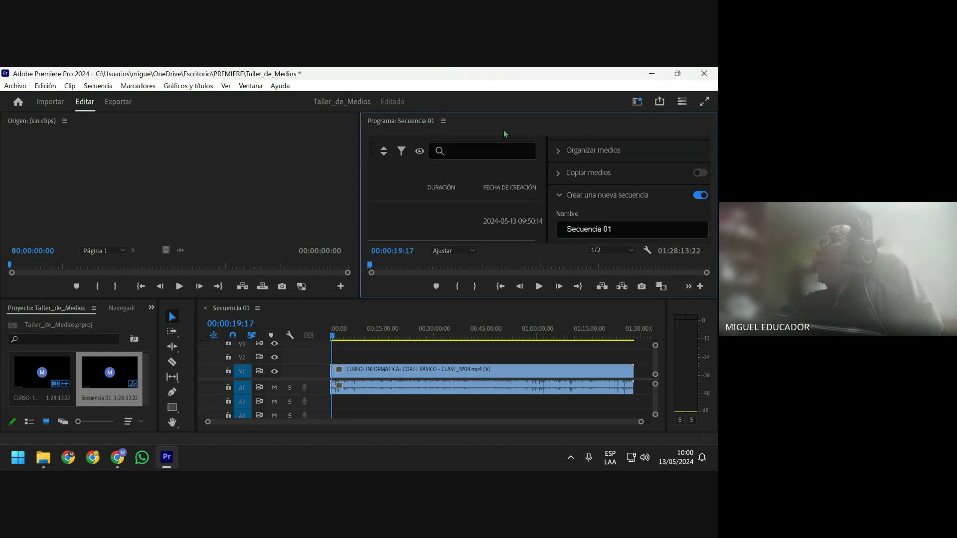
{"action": "left_click", "coordinate": [443, 121]}
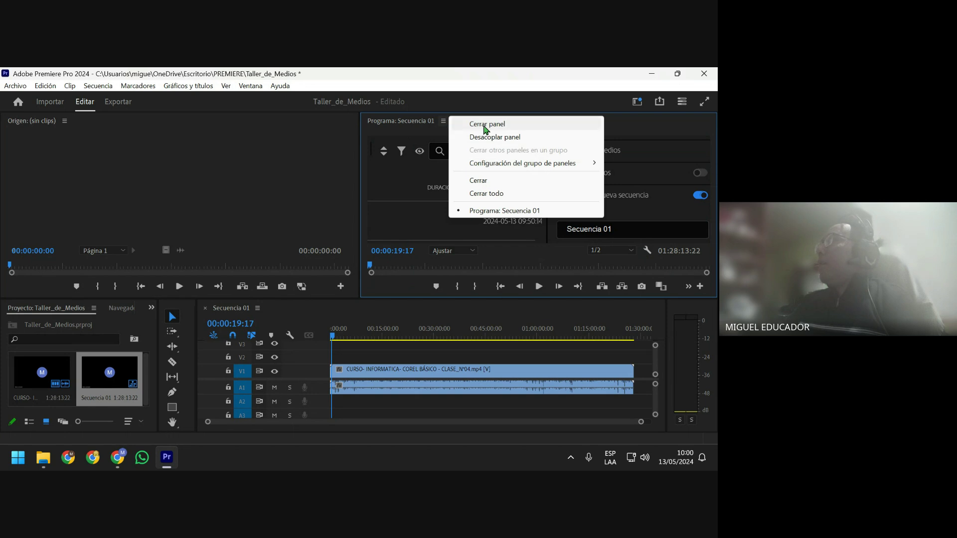
Undock the Program monitor into a floating window and start playback in it
{"action": "left_click", "coordinate": [538, 136]}
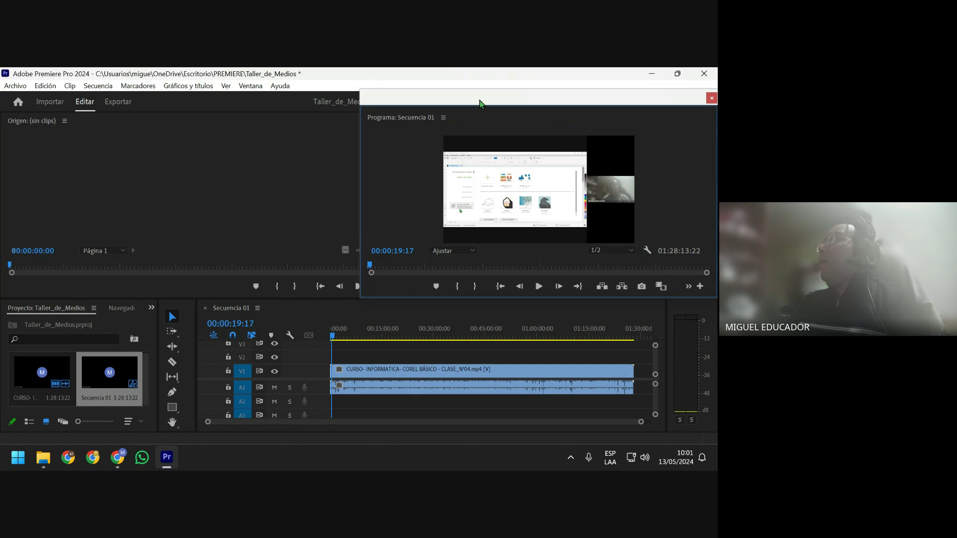
{"action": "mouse_move", "coordinate": [479, 103]}
{"action": "left_mouse_down"}
{"action": "mouse_move", "coordinate": [455, 156]}
{"action": "mouse_move", "coordinate": [717, 183]}
{"action": "left_mouse_up"}
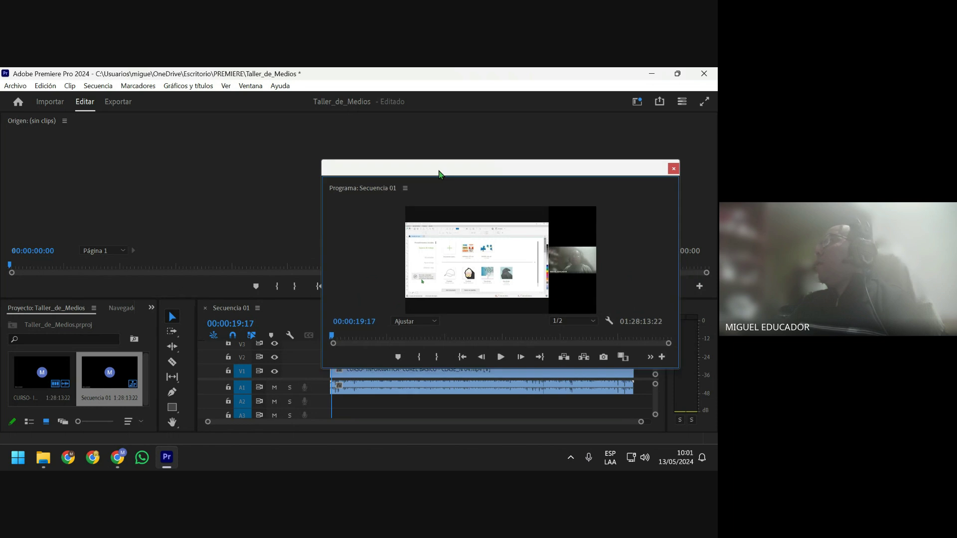
{"action": "left_click_drag", "start_coordinate": [516, 178], "coordinate": [442, 149]}
{"action": "left_click", "coordinate": [500, 334]}
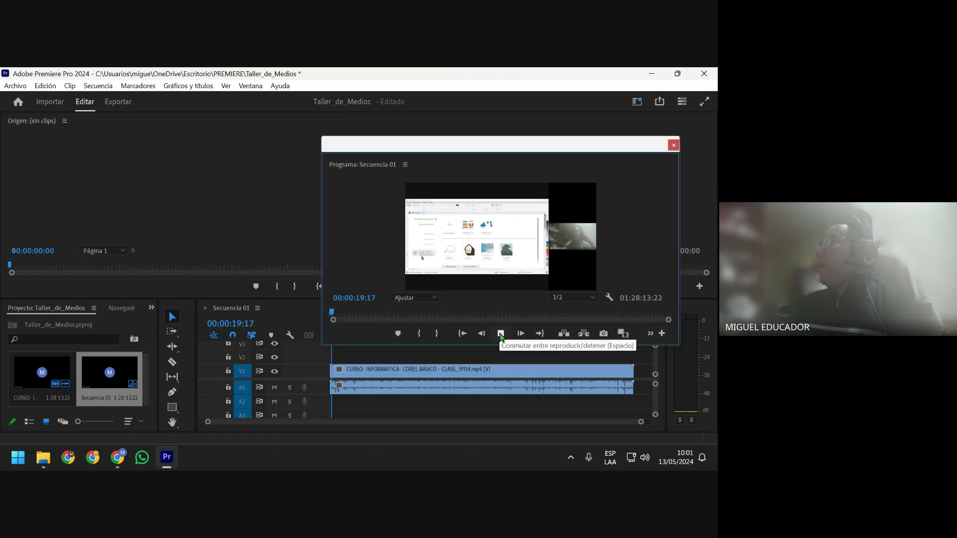
Reposition the floating Program monitor using its window Move option and title-bar drags
{"action": "right_click", "coordinate": [465, 147]}
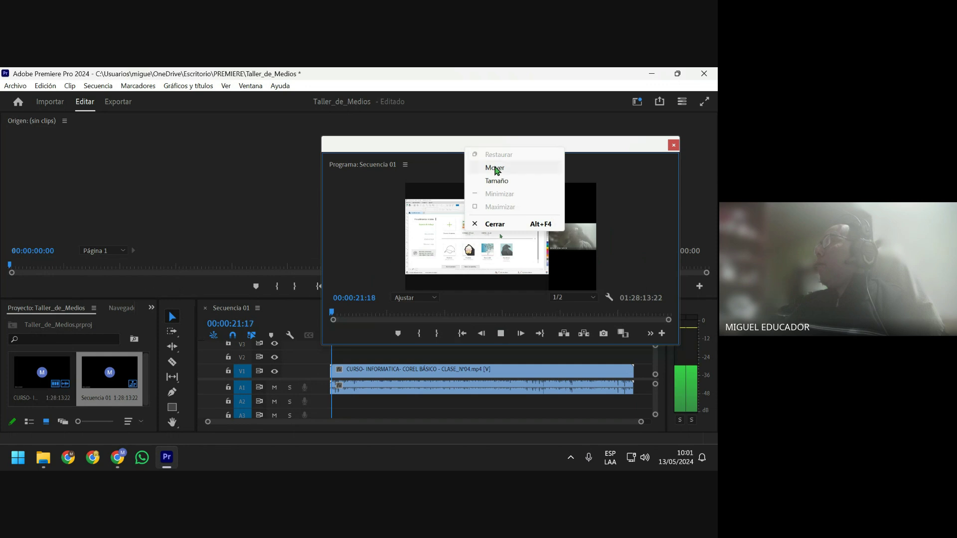
{"action": "left_click", "coordinate": [432, 150]}
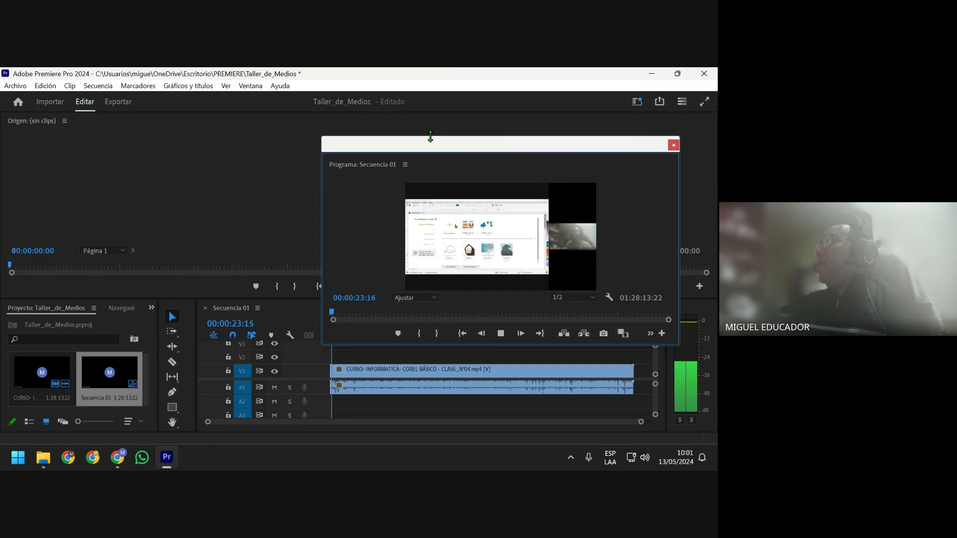
{"action": "mouse_move", "coordinate": [432, 149]}
{"action": "left_mouse_down"}
{"action": "mouse_move", "coordinate": [337, 135]}
{"action": "mouse_move", "coordinate": [629, 134]}
{"action": "left_mouse_up"}
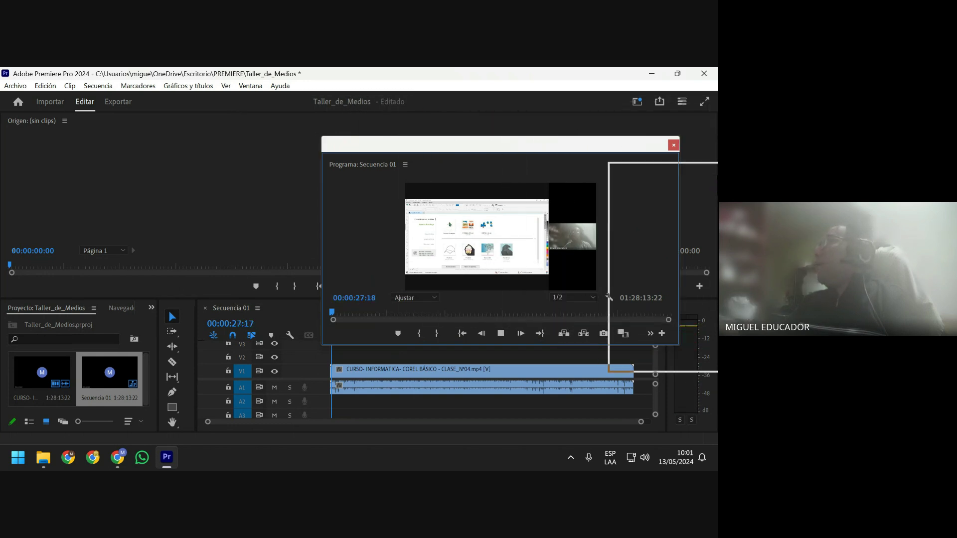
{"action": "mouse_move", "coordinate": [631, 142]}
{"action": "left_mouse_down"}
{"action": "mouse_move", "coordinate": [687, 180]}
{"action": "mouse_move", "coordinate": [422, 128]}
{"action": "left_mouse_up"}
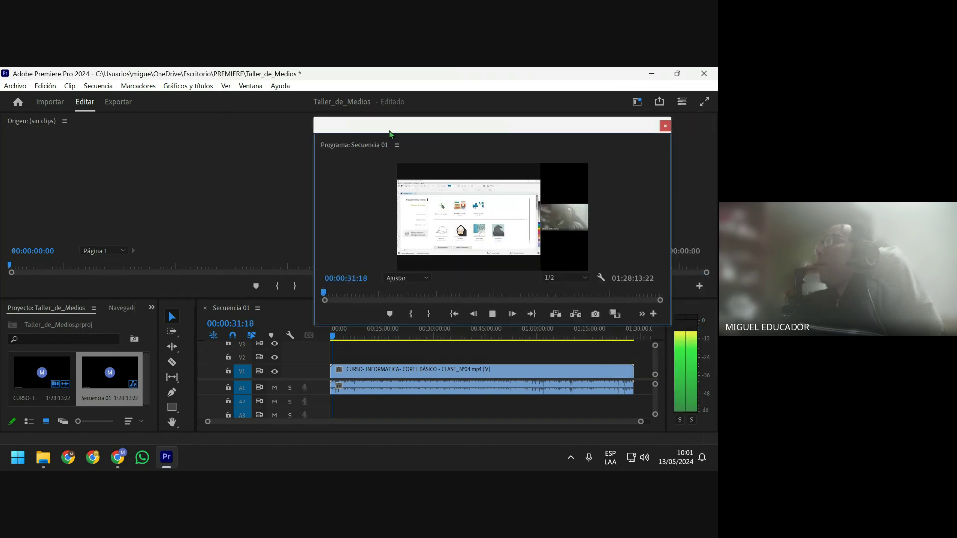
{"action": "right_click", "coordinate": [389, 130]}
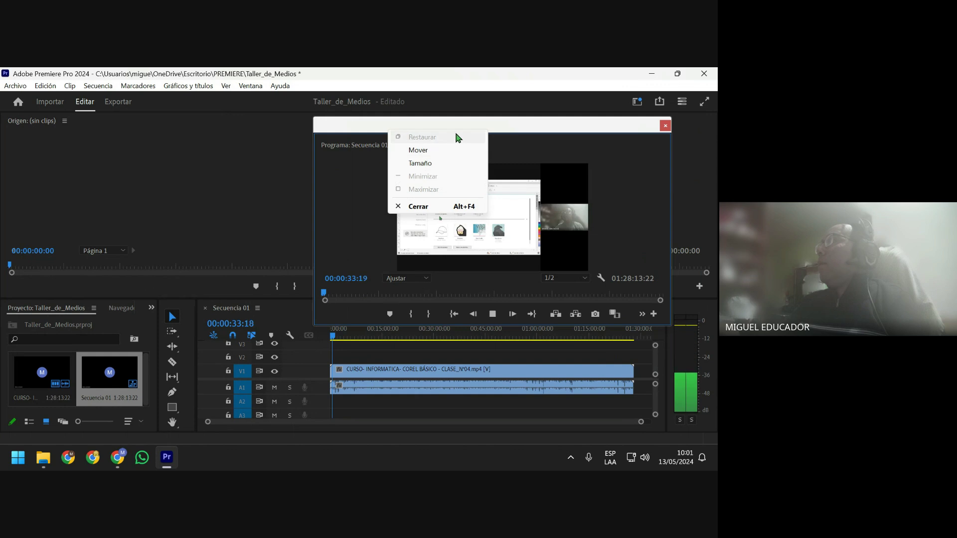
{"action": "left_click", "coordinate": [510, 130]}
{"action": "left_click_drag", "start_coordinate": [510, 130], "coordinate": [413, 136]}
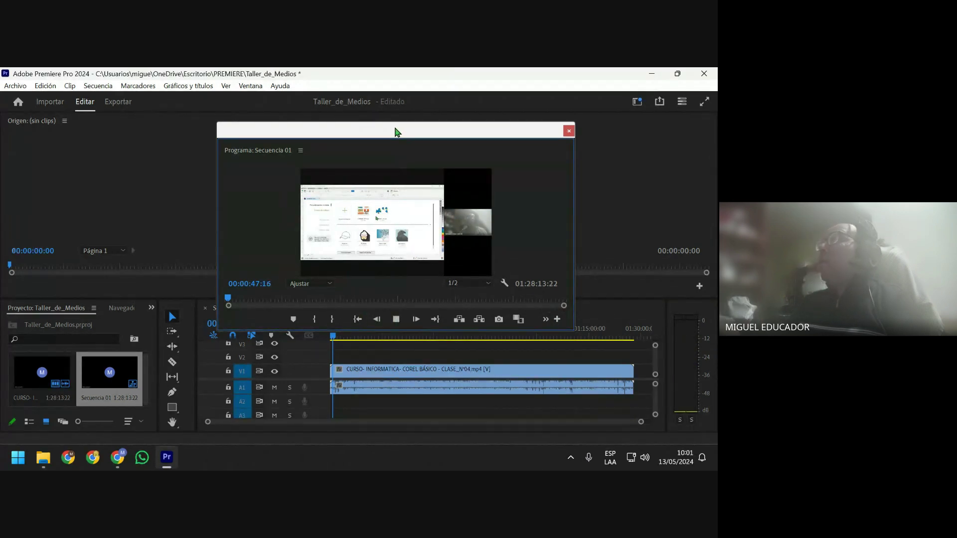
Settle the floating Program monitor centred near the top of the screen
{"action": "mouse_move", "coordinate": [395, 132]}
{"action": "left_mouse_down"}
{"action": "mouse_move", "coordinate": [300, 138]}
{"action": "mouse_move", "coordinate": [104, 115]}
{"action": "mouse_move", "coordinate": [450, 106]}
{"action": "left_mouse_up"}
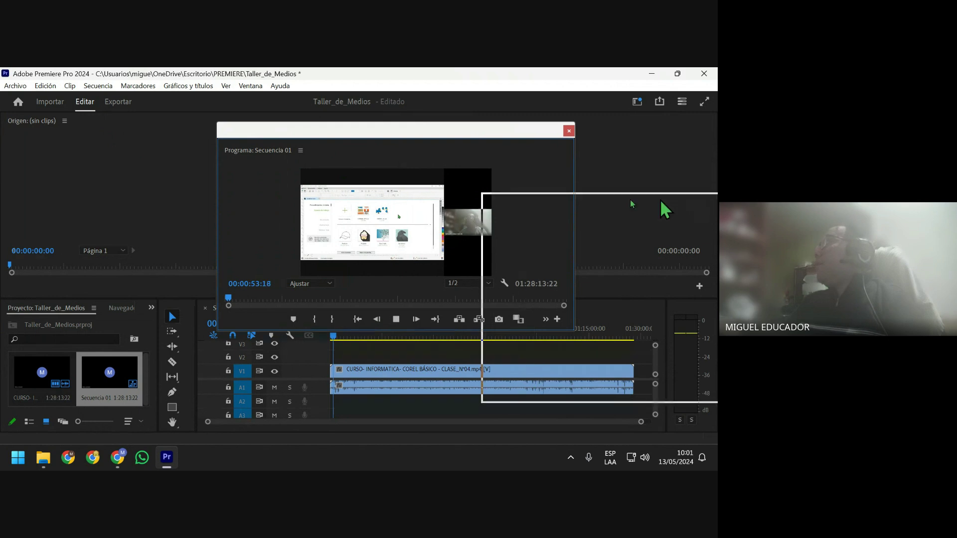
{"action": "mouse_move", "coordinate": [453, 114]}
{"action": "left_mouse_down"}
{"action": "mouse_move", "coordinate": [492, 203]}
{"action": "mouse_move", "coordinate": [409, 139]}
{"action": "left_mouse_up"}
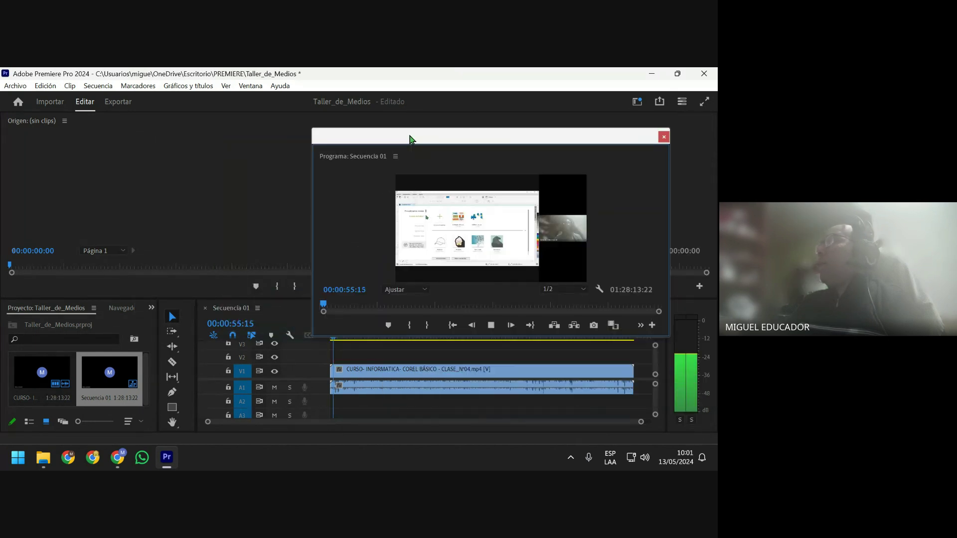
{"action": "right_click", "coordinate": [409, 139]}
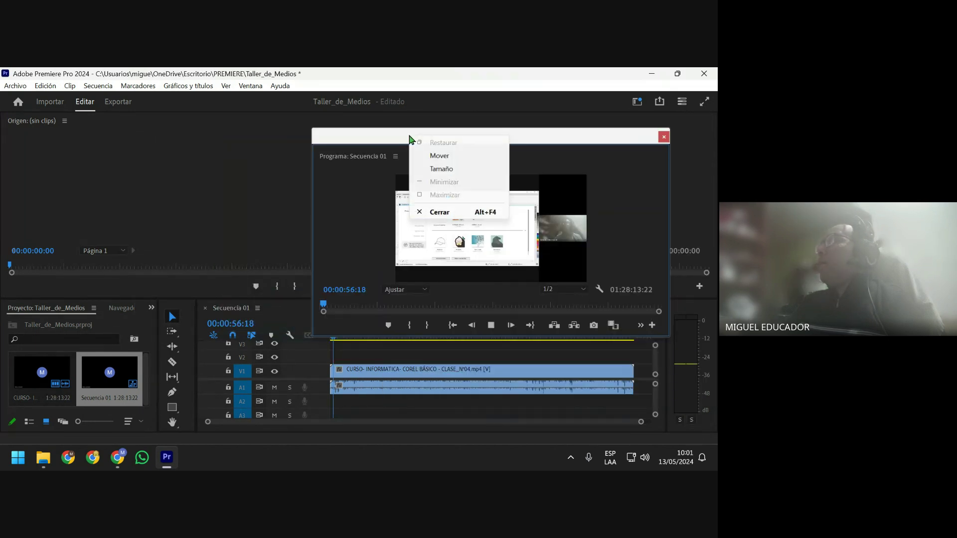
{"action": "left_click", "coordinate": [474, 155]}
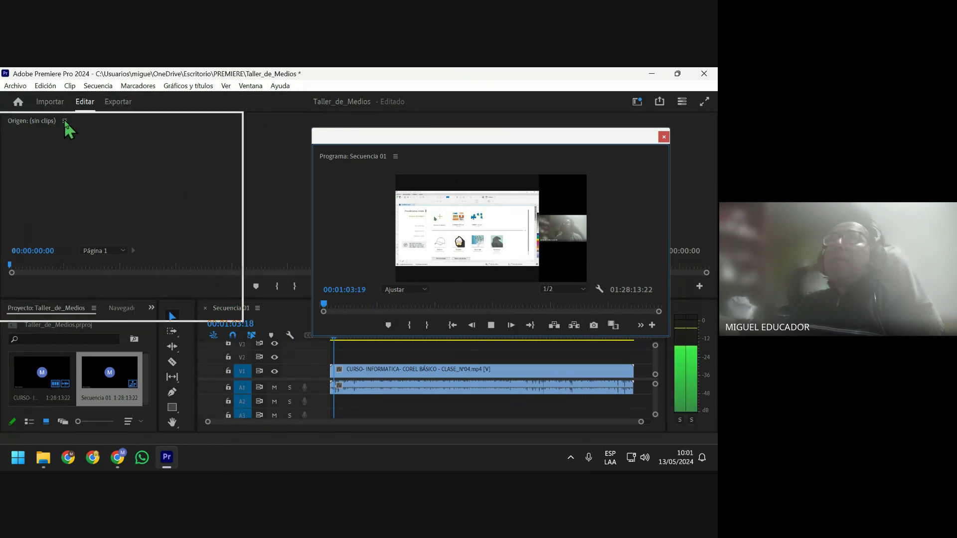
{"action": "left_click", "coordinate": [82, 104]}
{"action": "mouse_move", "coordinate": [82, 104]}
{"action": "left_mouse_down"}
{"action": "mouse_move", "coordinate": [425, 170]}
{"action": "mouse_move", "coordinate": [439, 139]}
{"action": "left_mouse_up"}
{"action": "left_click", "coordinate": [425, 174]}
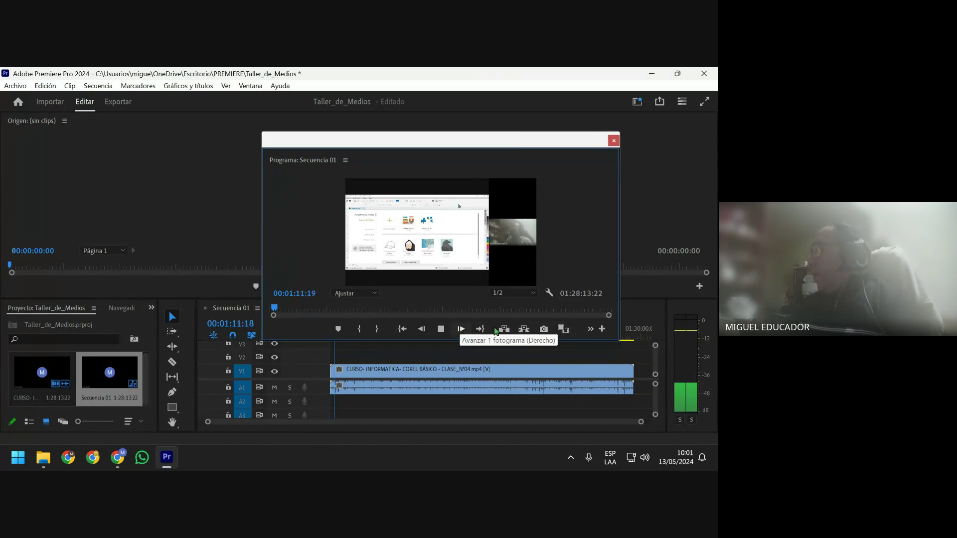
Make the Program monitor's panel group stacked, then turn off showing only panels in stack
{"action": "left_click", "coordinate": [601, 328]}
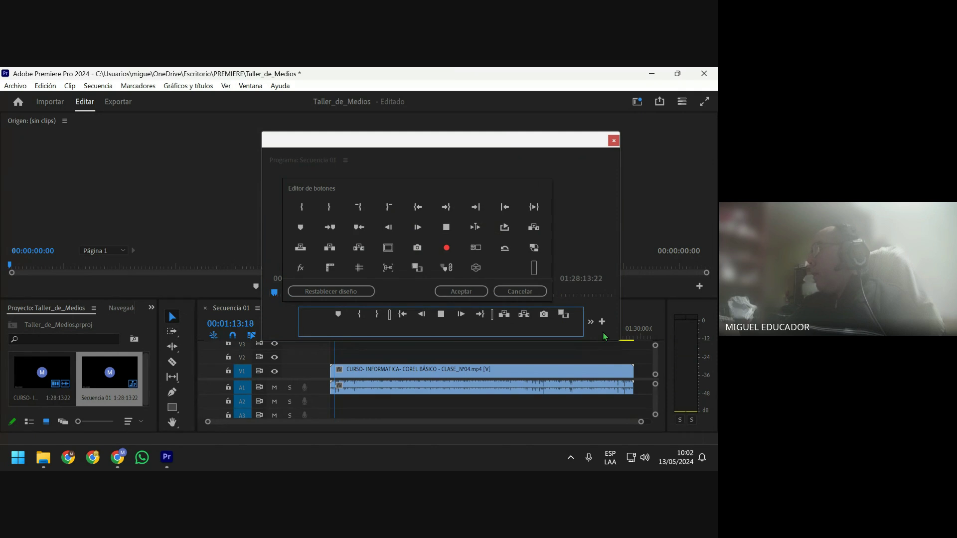
{"action": "key", "text": "Escape"}
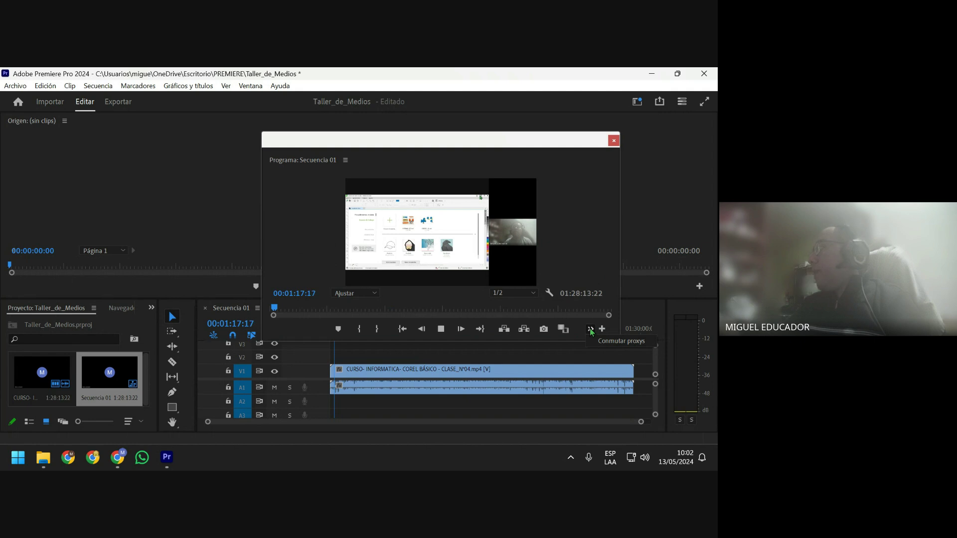
{"action": "right_click", "coordinate": [352, 156]}
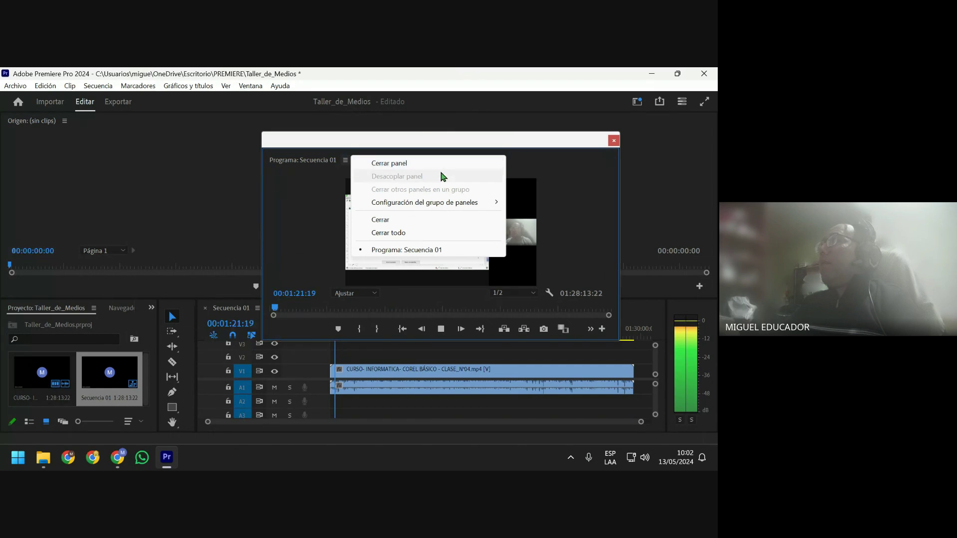
{"action": "mouse_move", "coordinate": [473, 204]}
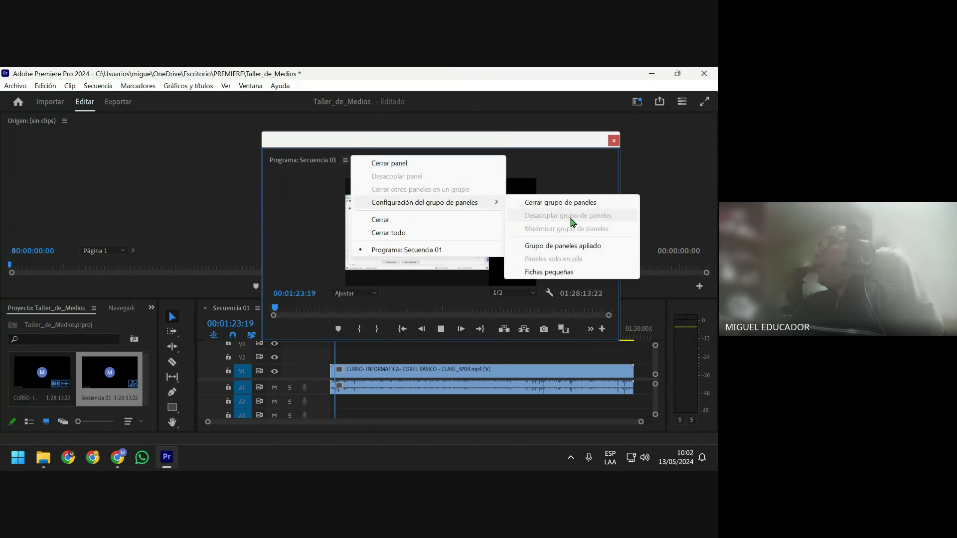
{"action": "left_click", "coordinate": [606, 248]}
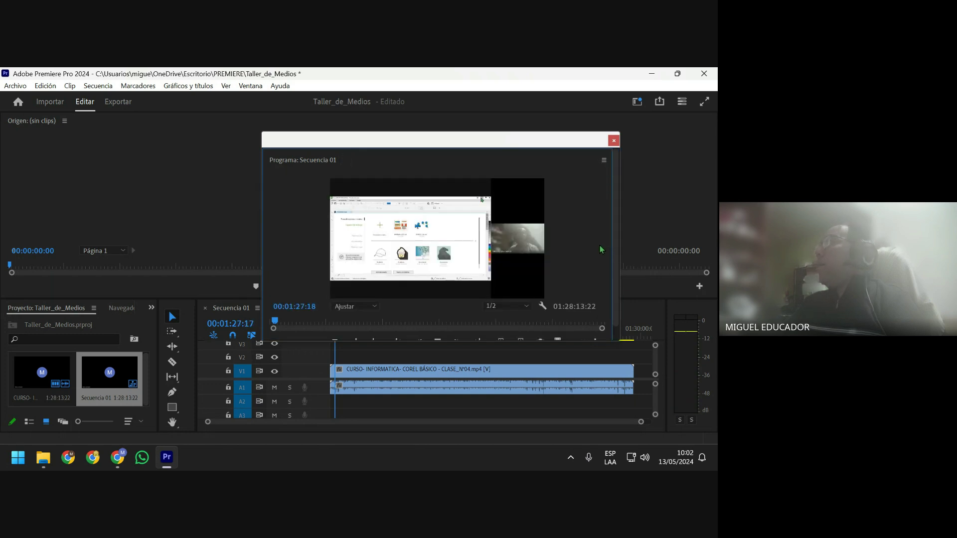
{"action": "right_click", "coordinate": [590, 165]}
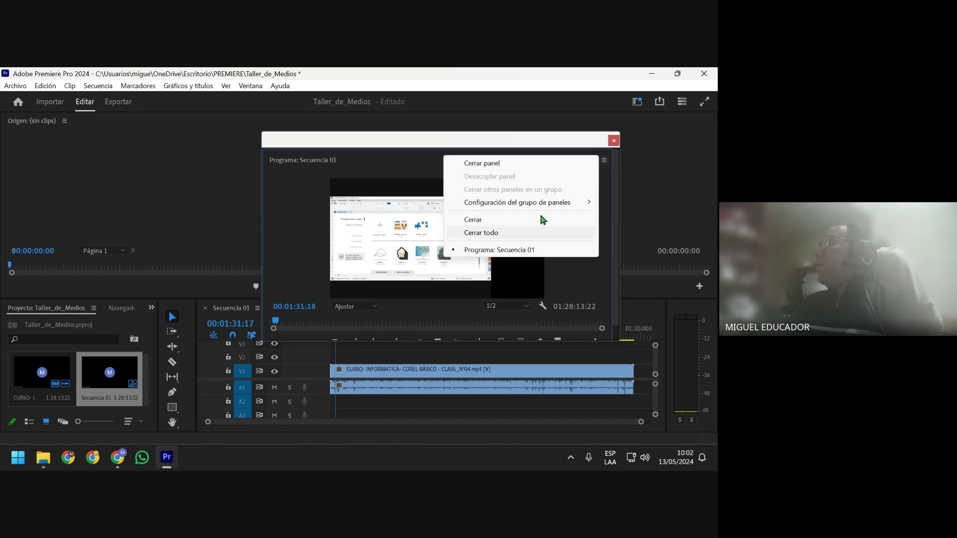
{"action": "mouse_move", "coordinate": [546, 211]}
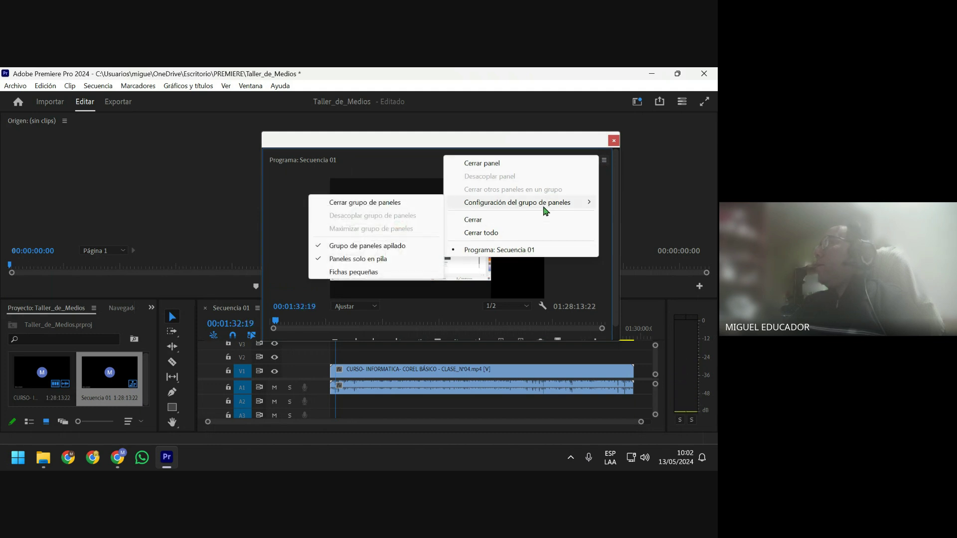
{"action": "left_click", "coordinate": [408, 260]}
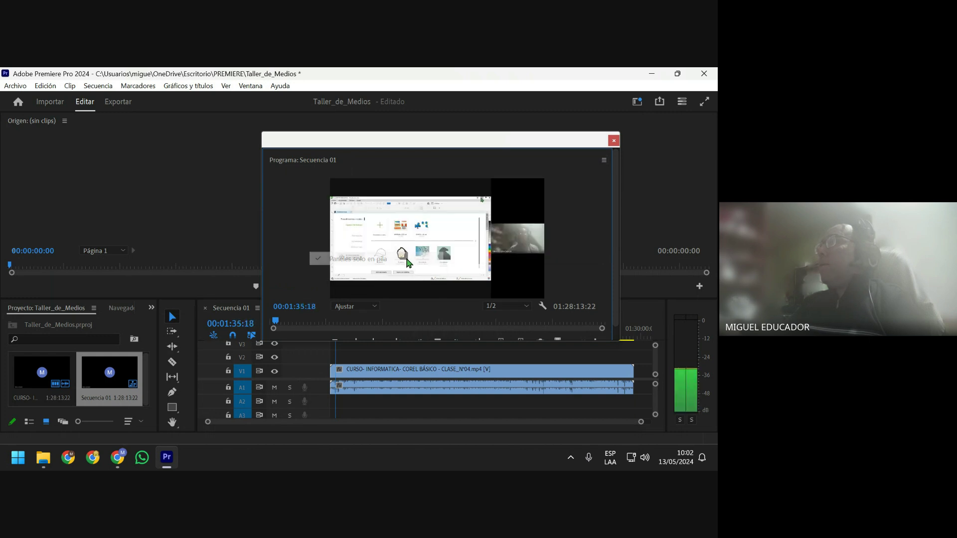
Toggle small panel tabs on and off, then move the floating monitor down and right
{"action": "left_click", "coordinate": [604, 161]}
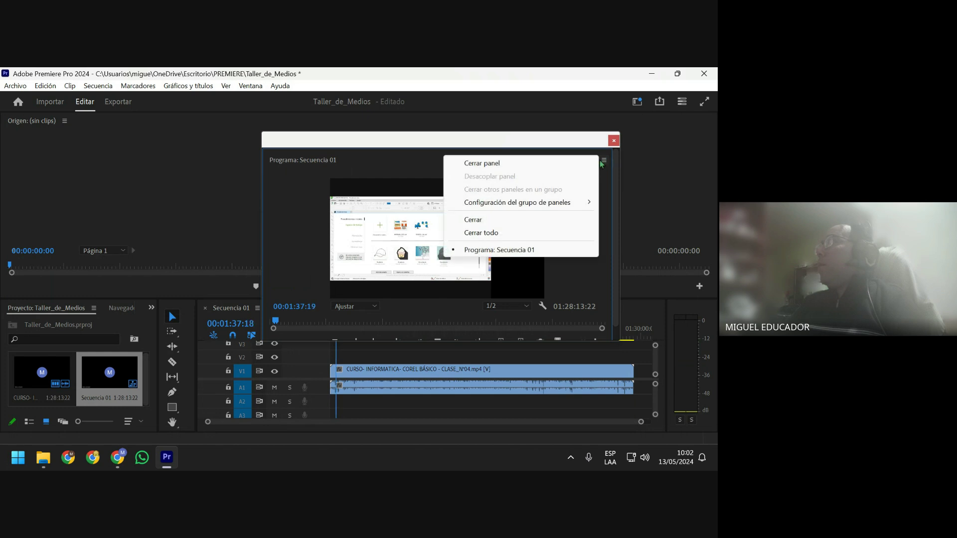
{"action": "mouse_move", "coordinate": [466, 208]}
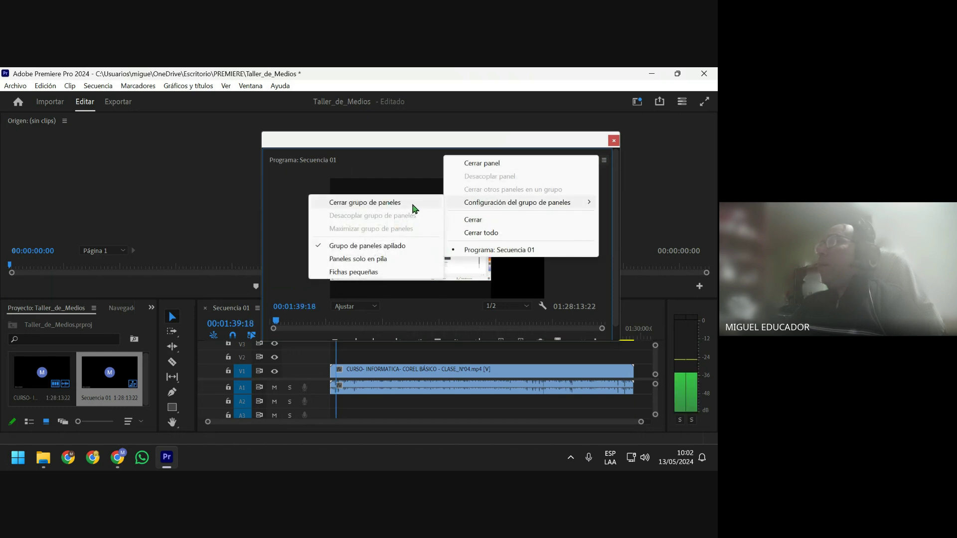
{"action": "left_click", "coordinate": [381, 273]}
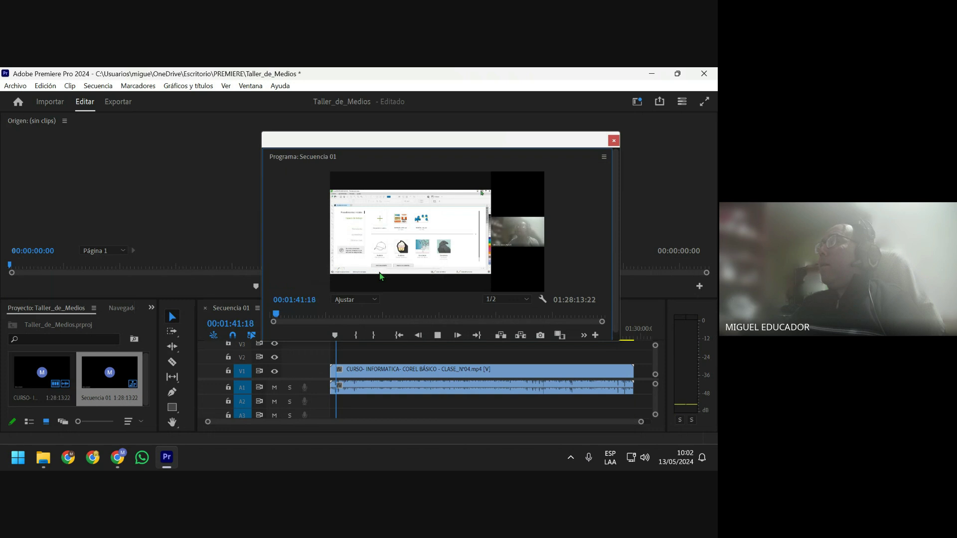
{"action": "left_click", "coordinate": [604, 157]}
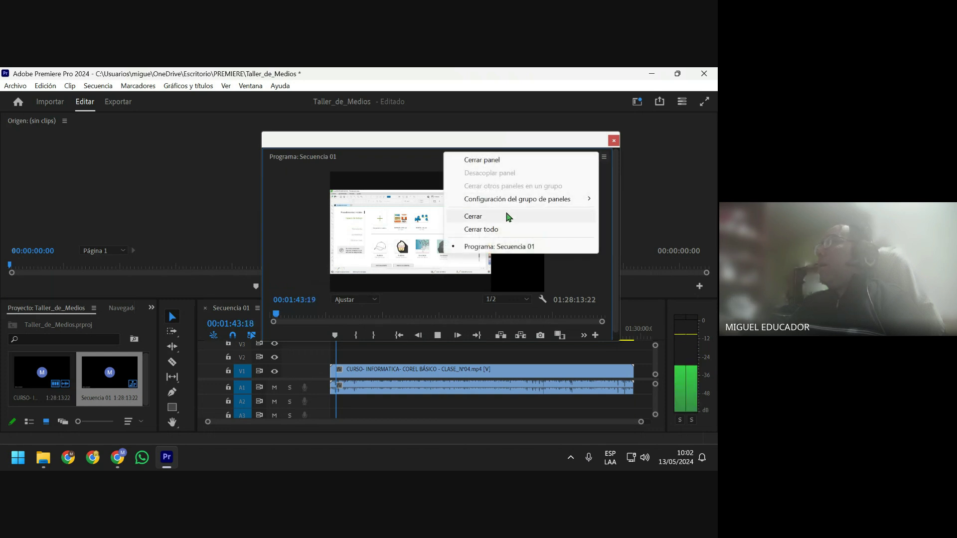
{"action": "mouse_move", "coordinate": [502, 203]}
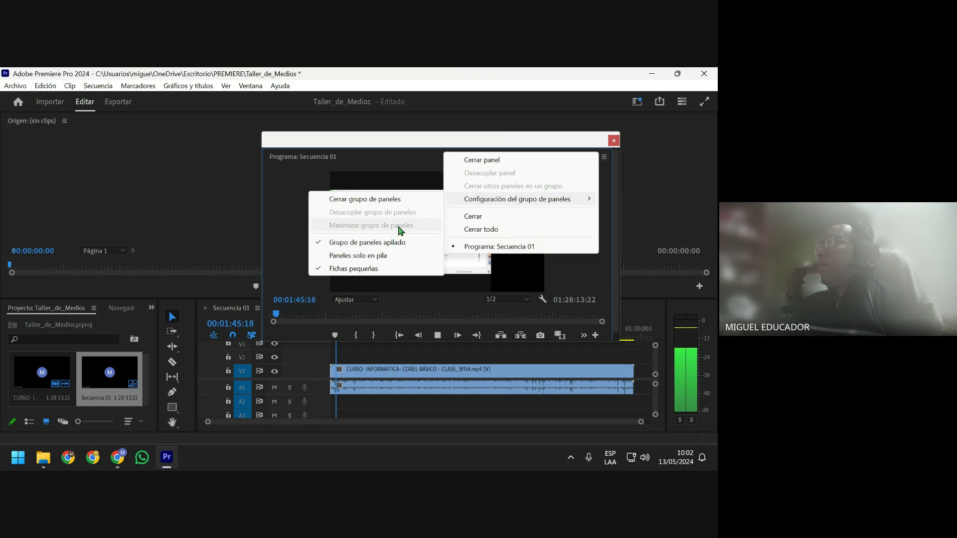
{"action": "left_click", "coordinate": [367, 268]}
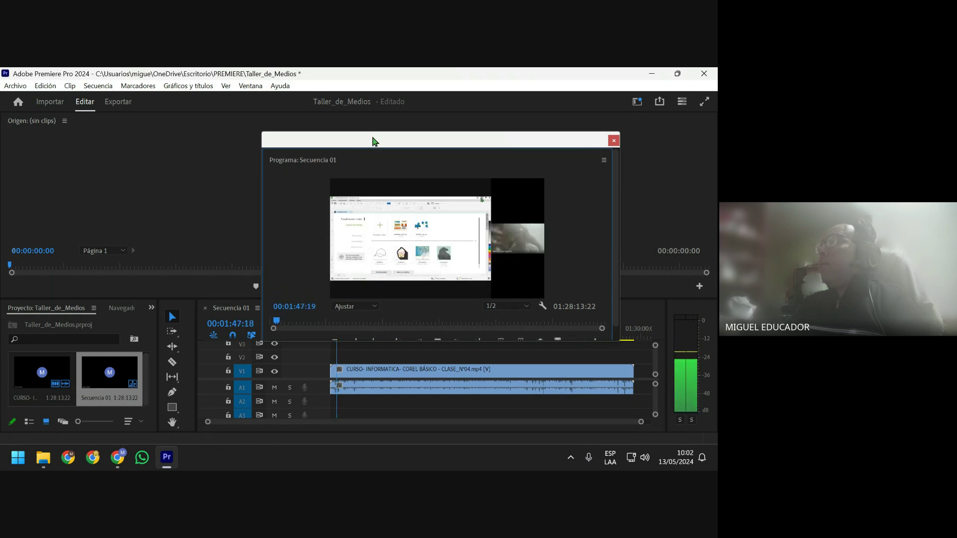
{"action": "mouse_move", "coordinate": [374, 141]}
{"action": "left_mouse_down"}
{"action": "mouse_move", "coordinate": [487, 119]}
{"action": "mouse_move", "coordinate": [384, 157]}
{"action": "left_mouse_up"}
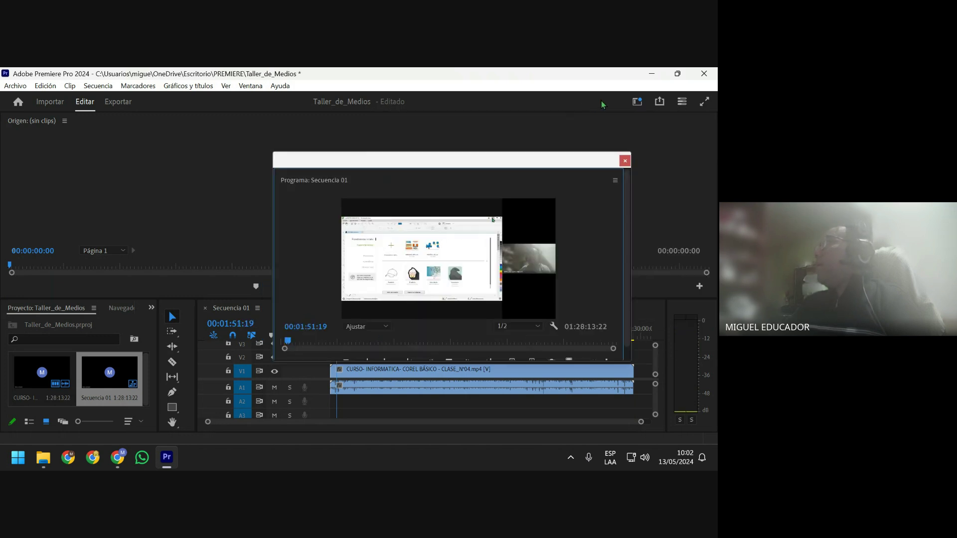
Reset the panels to the saved Learning workspace layout
{"action": "left_click", "coordinate": [634, 105]}
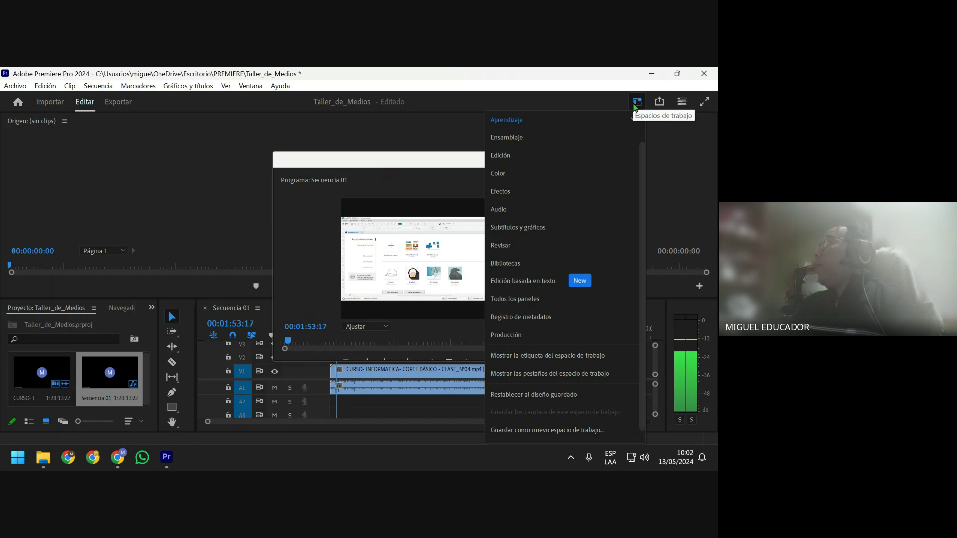
{"action": "left_click", "coordinate": [660, 105]}
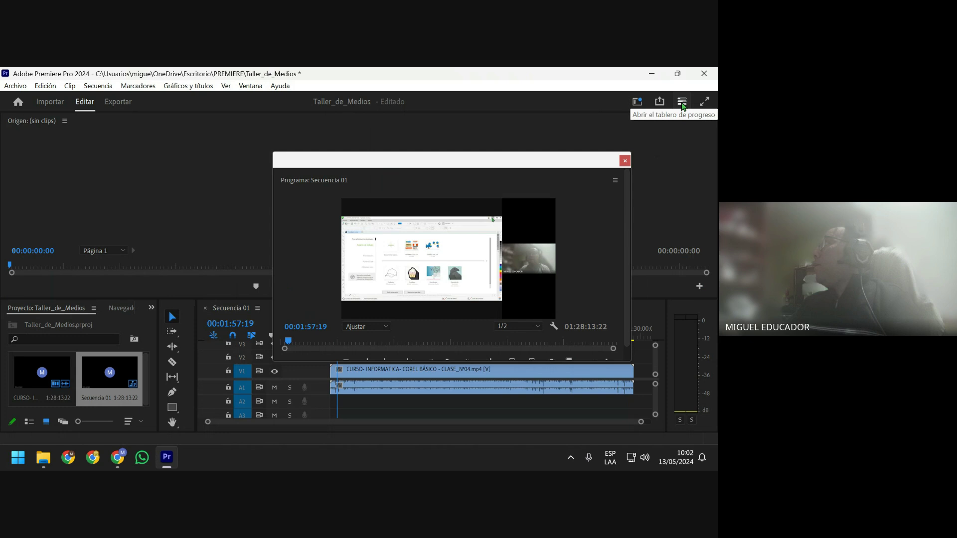
{"action": "left_click", "coordinate": [682, 102]}
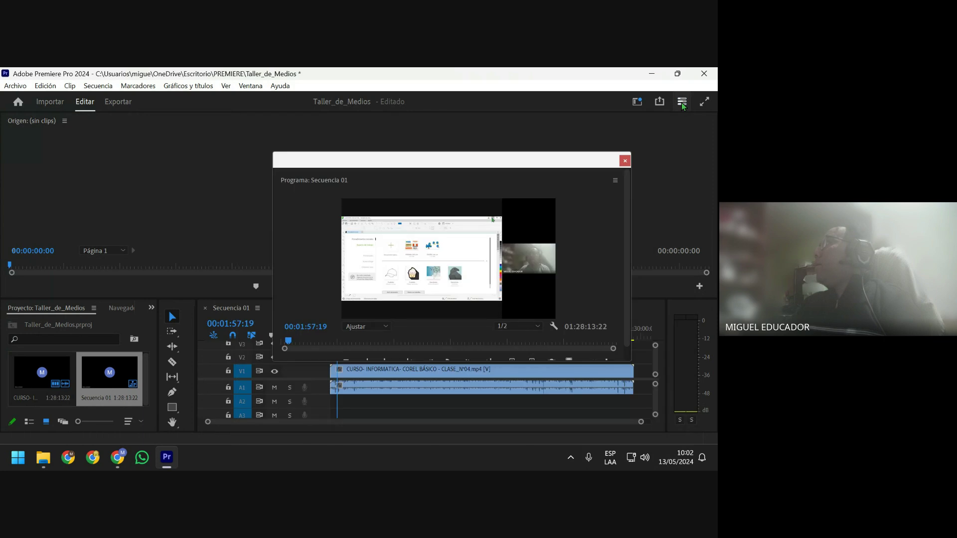
{"action": "left_click", "coordinate": [638, 103]}
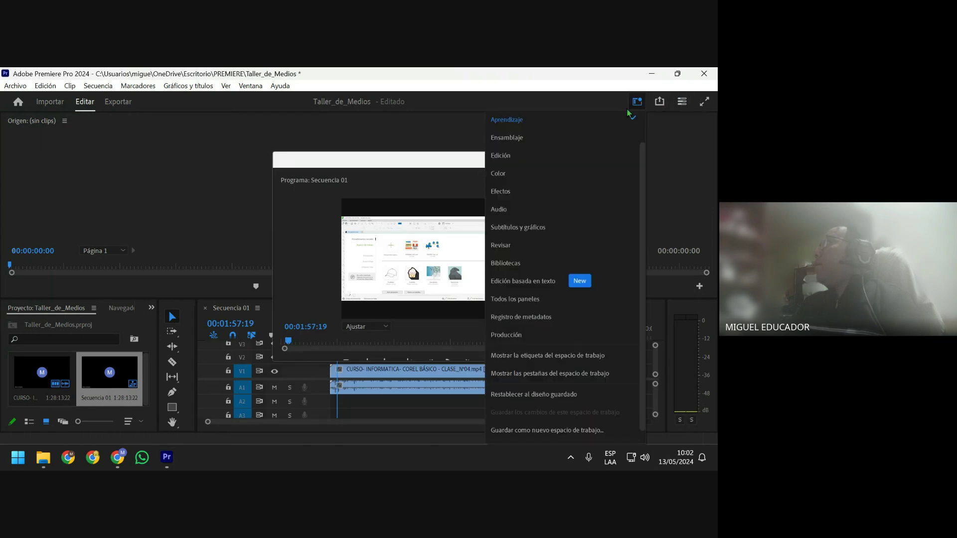
{"action": "left_click", "coordinate": [595, 394]}
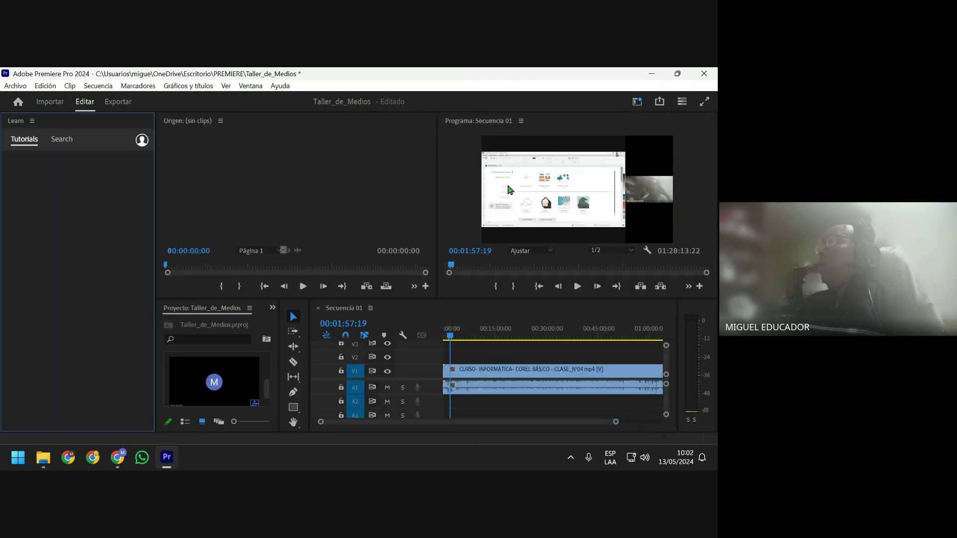
Return to the Edit view, dismiss Quick Export, and reload the saved workspace layout again
{"action": "left_click", "coordinate": [52, 103]}
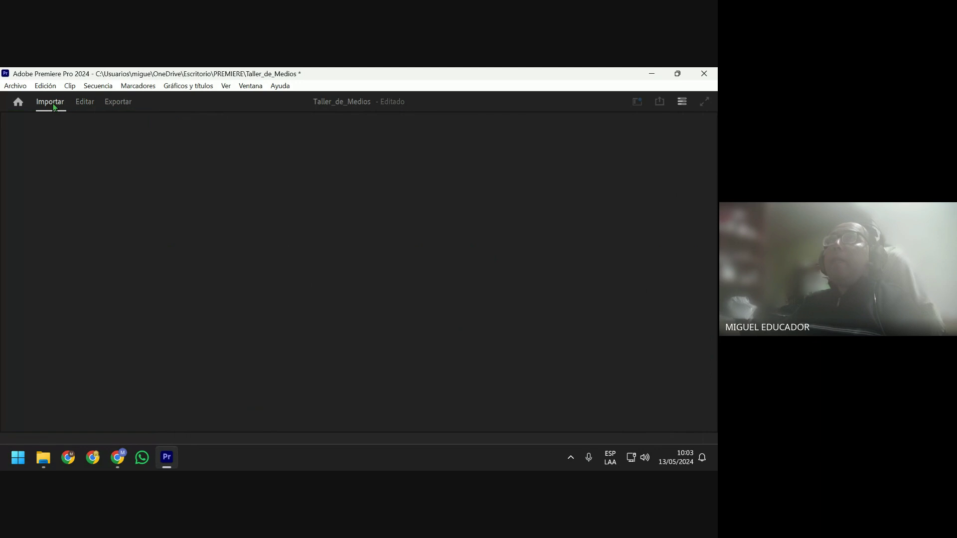
{"action": "left_click", "coordinate": [84, 102]}
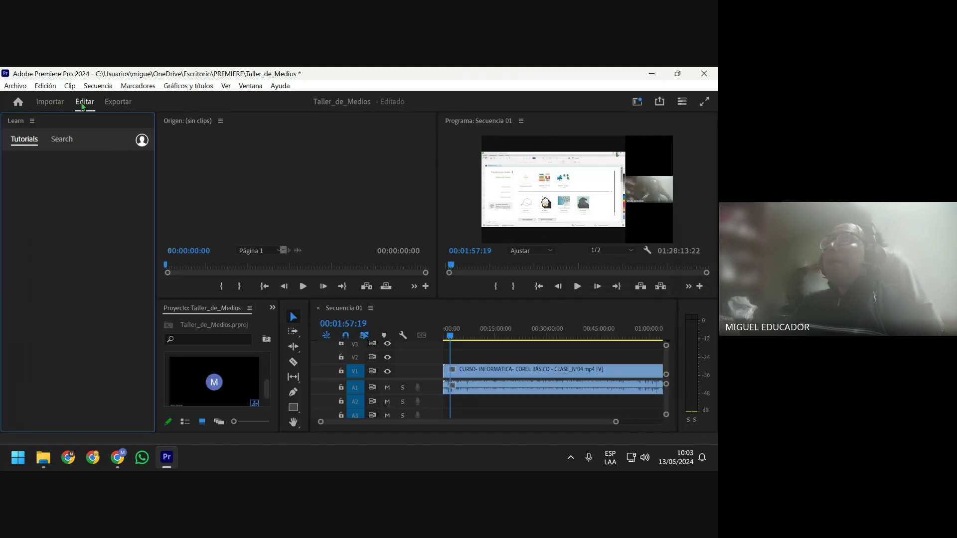
{"action": "left_click", "coordinate": [682, 102]}
{"action": "left_click", "coordinate": [681, 102]}
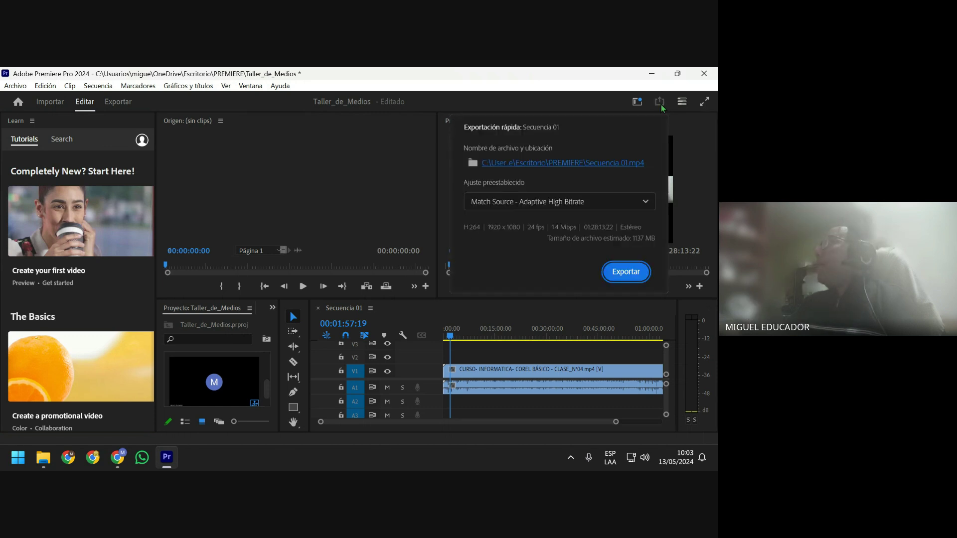
{"action": "left_click", "coordinate": [598, 109]}
{"action": "left_click", "coordinate": [637, 102]}
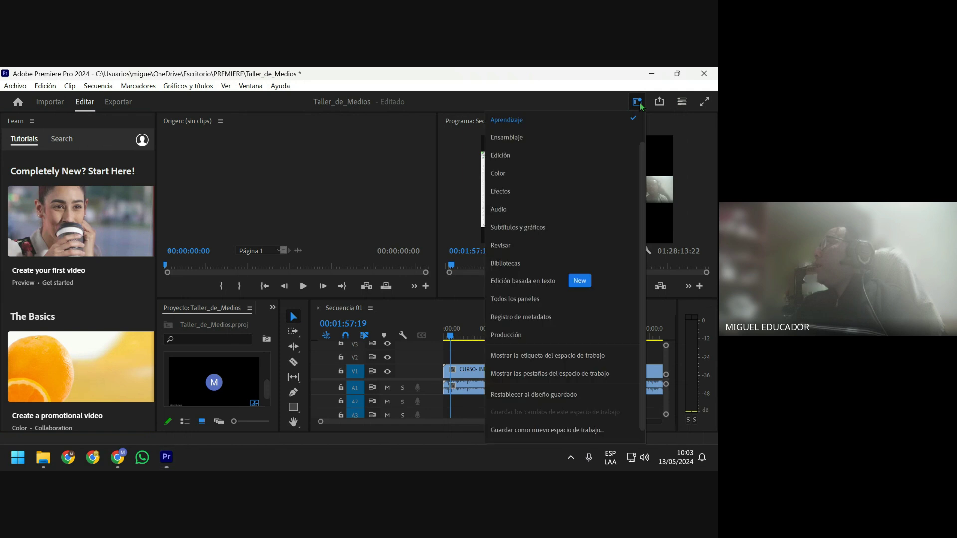
{"action": "left_click", "coordinate": [558, 394]}
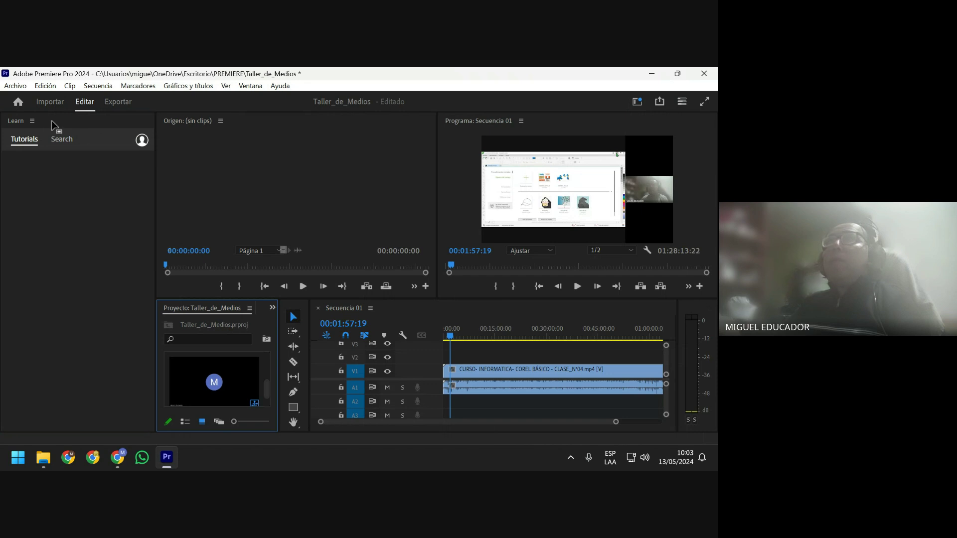
{"action": "left_click", "coordinate": [37, 125]}
{"action": "left_click", "coordinate": [32, 122]}
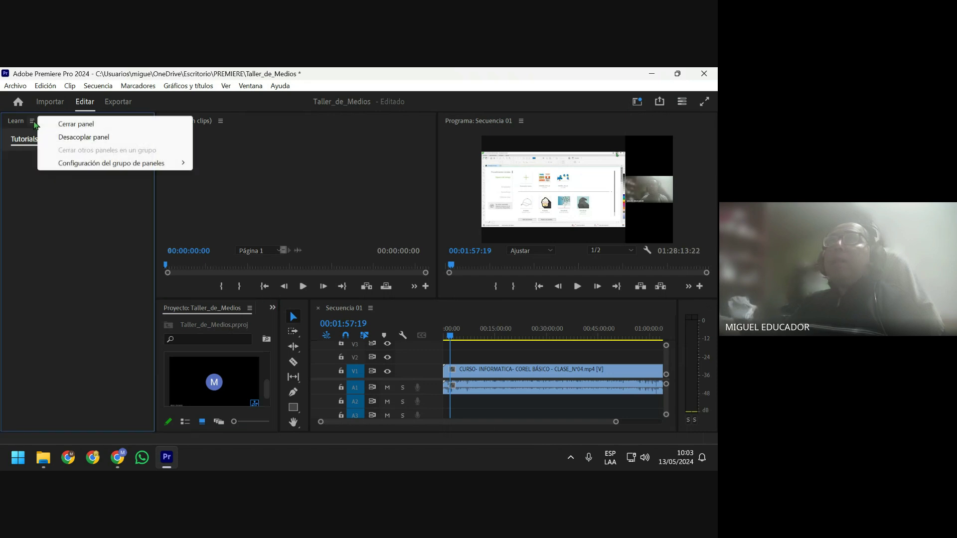
{"action": "left_click", "coordinate": [85, 123]}
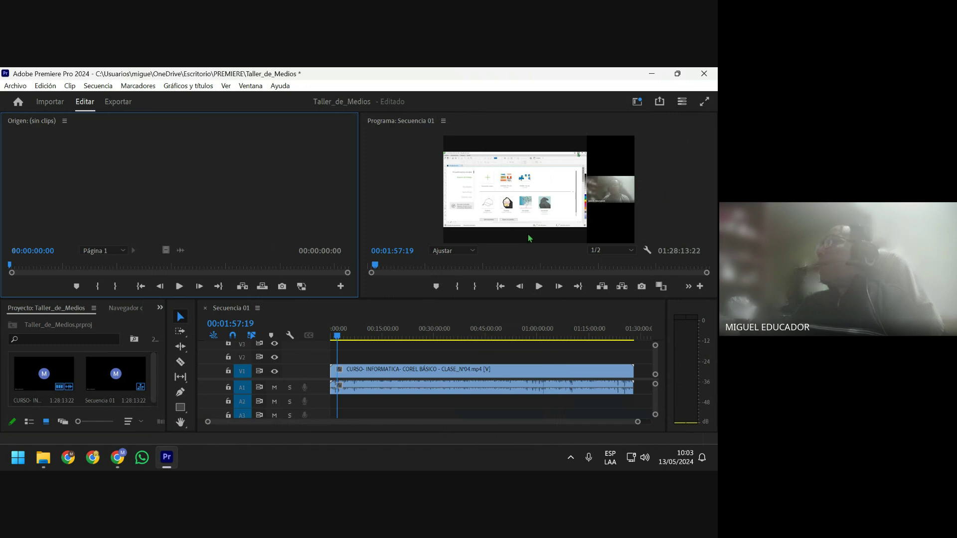
{"action": "left_click", "coordinate": [546, 284]}
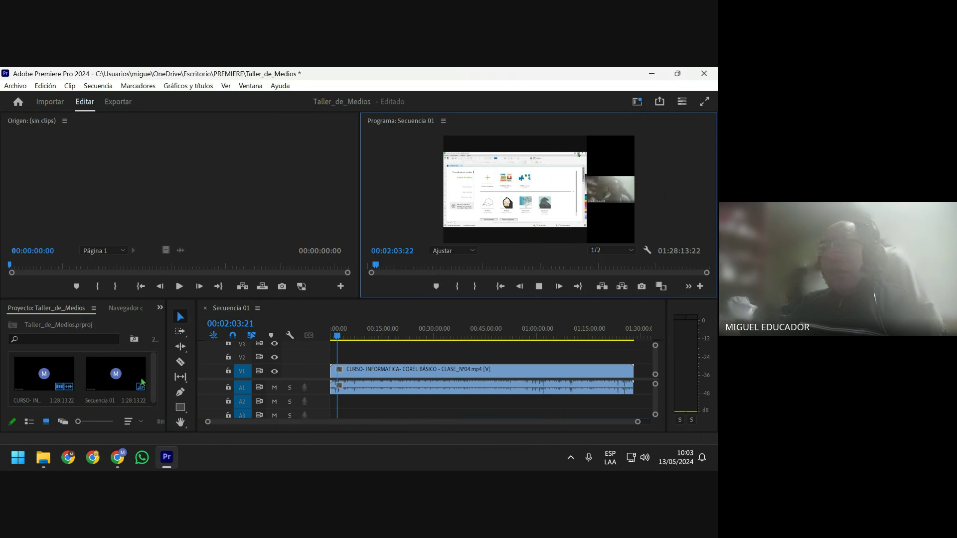
{"action": "left_click", "coordinate": [366, 333]}
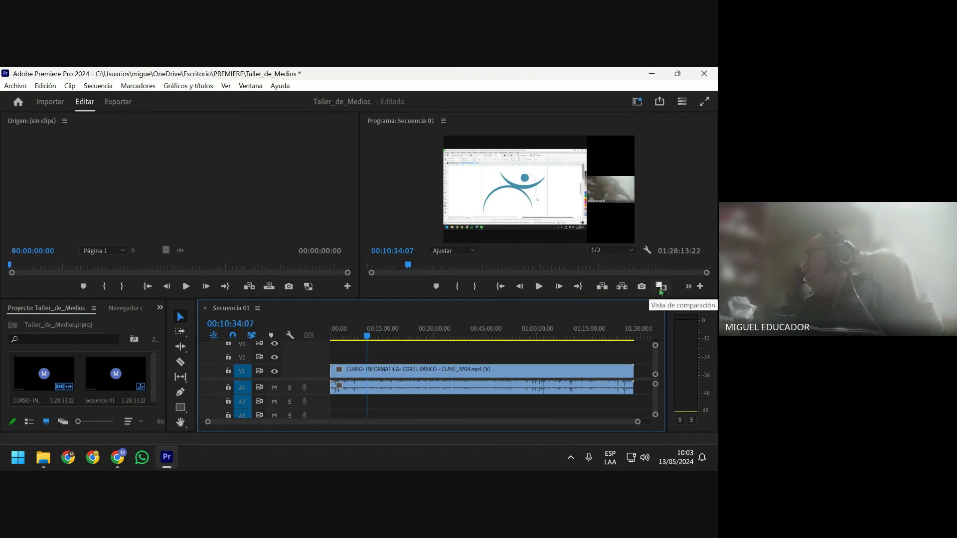
{"action": "left_click", "coordinate": [538, 286]}
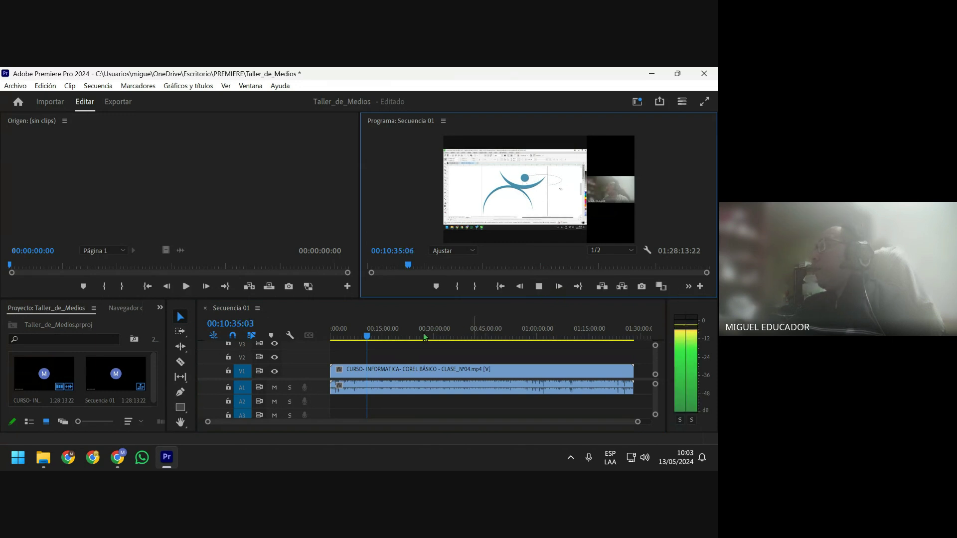
{"action": "mouse_move", "coordinate": [367, 335]}
{"action": "left_mouse_down"}
{"action": "mouse_move", "coordinate": [325, 338]}
{"action": "mouse_move", "coordinate": [344, 337]}
{"action": "left_mouse_up"}
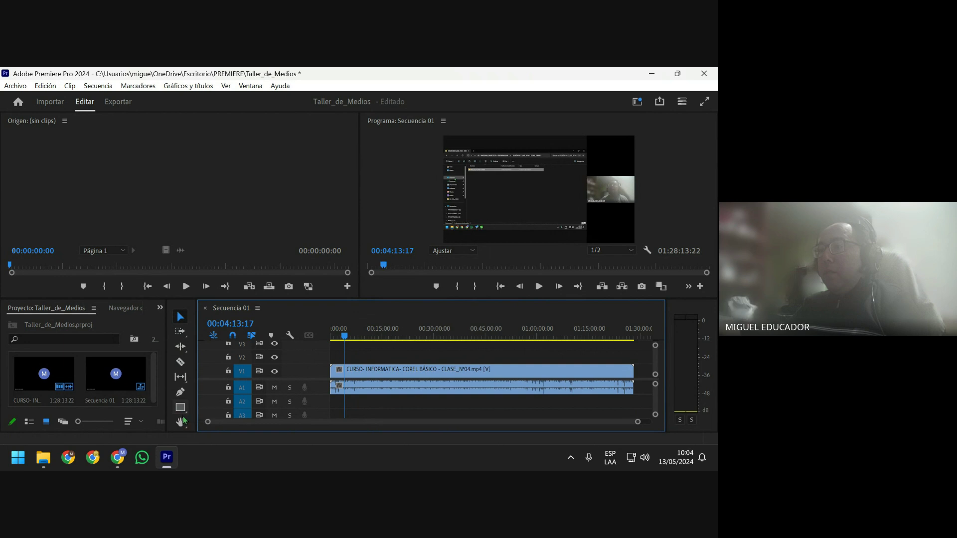
Razor the V1/A1 class clip at six points along the timeline, then return to Selection
{"action": "left_click", "coordinate": [181, 362]}
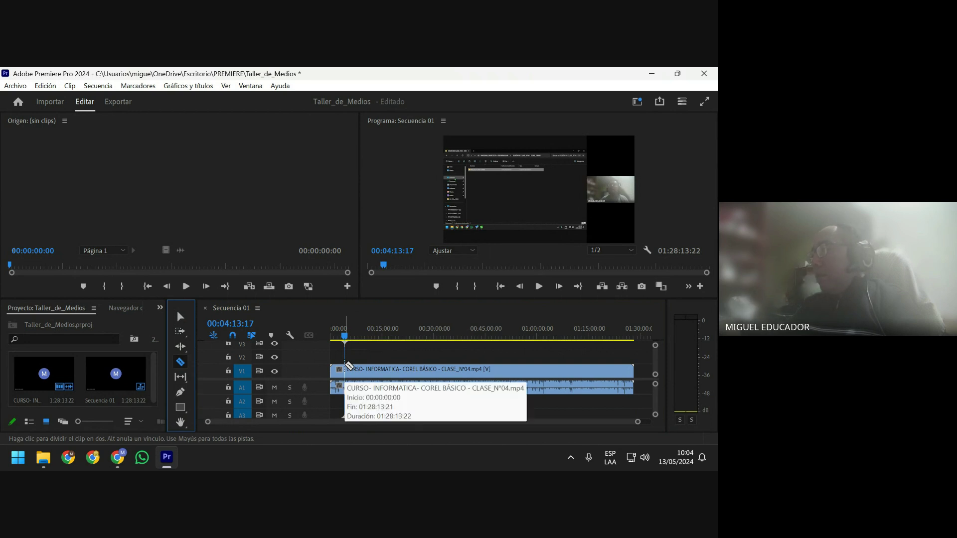
{"action": "left_click", "coordinate": [344, 369]}
{"action": "left_click", "coordinate": [380, 369]}
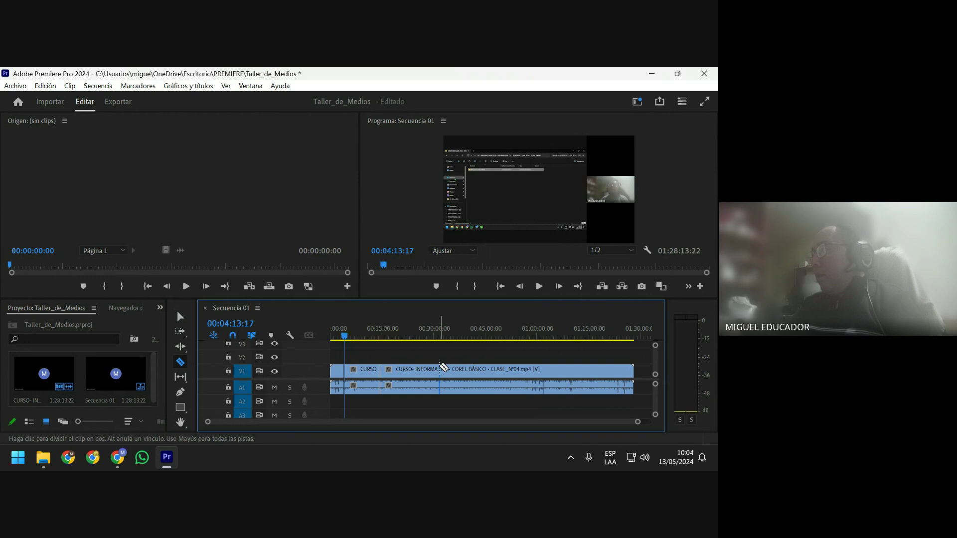
{"action": "left_click", "coordinate": [439, 369]}
{"action": "left_click", "coordinate": [499, 370]}
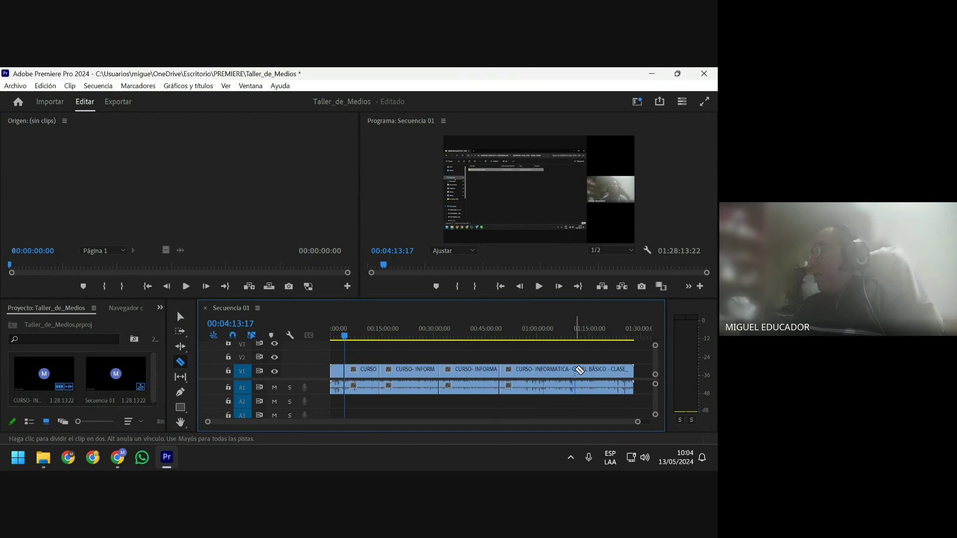
{"action": "left_click", "coordinate": [575, 369]}
{"action": "left_click", "coordinate": [610, 369]}
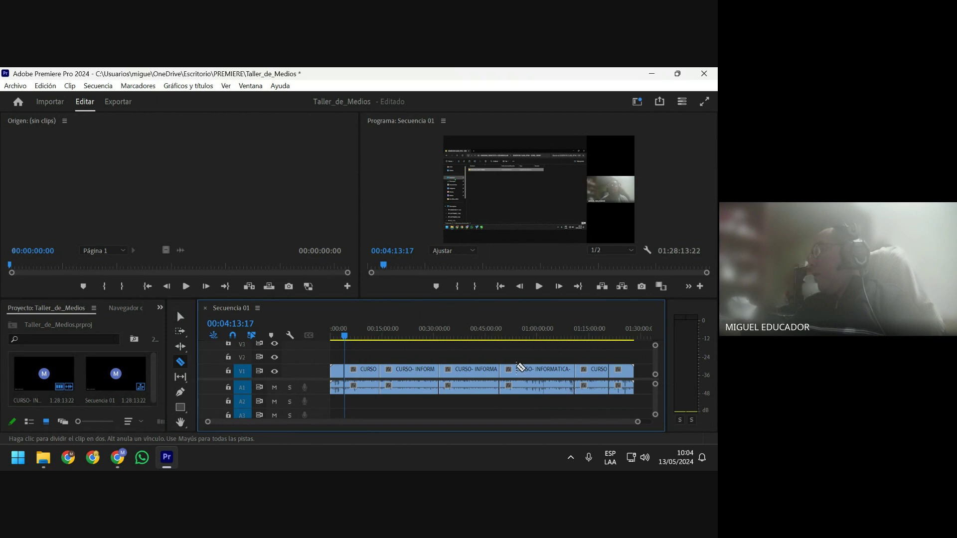
{"action": "left_click", "coordinate": [181, 317]}
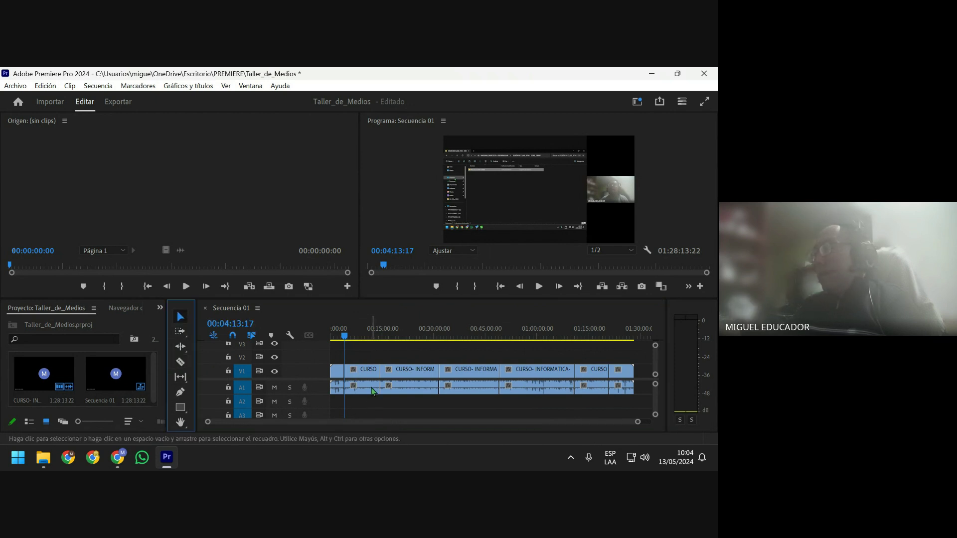
Trim the first piece's end and move the short CURS piece beside the earlier pieces
{"action": "left_click_drag", "start_coordinate": [379, 386], "coordinate": [364, 386]}
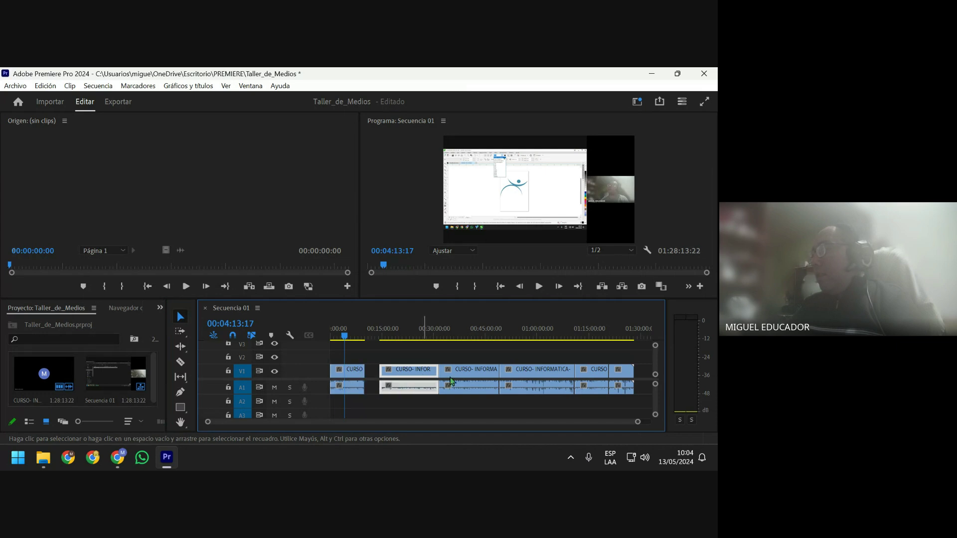
{"action": "mouse_move", "coordinate": [435, 381]}
{"action": "left_mouse_down"}
{"action": "mouse_move", "coordinate": [532, 381]}
{"action": "mouse_move", "coordinate": [420, 373]}
{"action": "mouse_move", "coordinate": [481, 379]}
{"action": "left_mouse_up"}
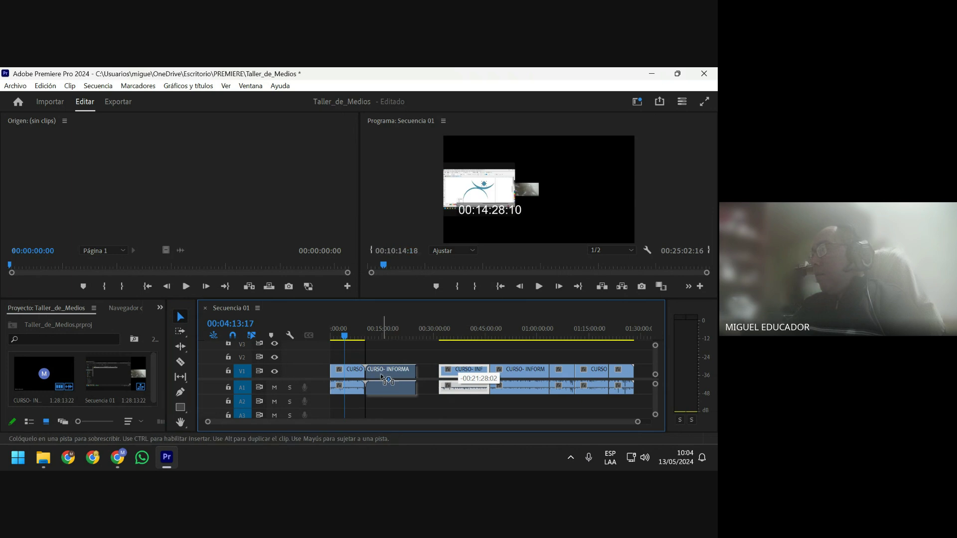
{"action": "left_click_drag", "start_coordinate": [561, 375], "coordinate": [429, 375]}
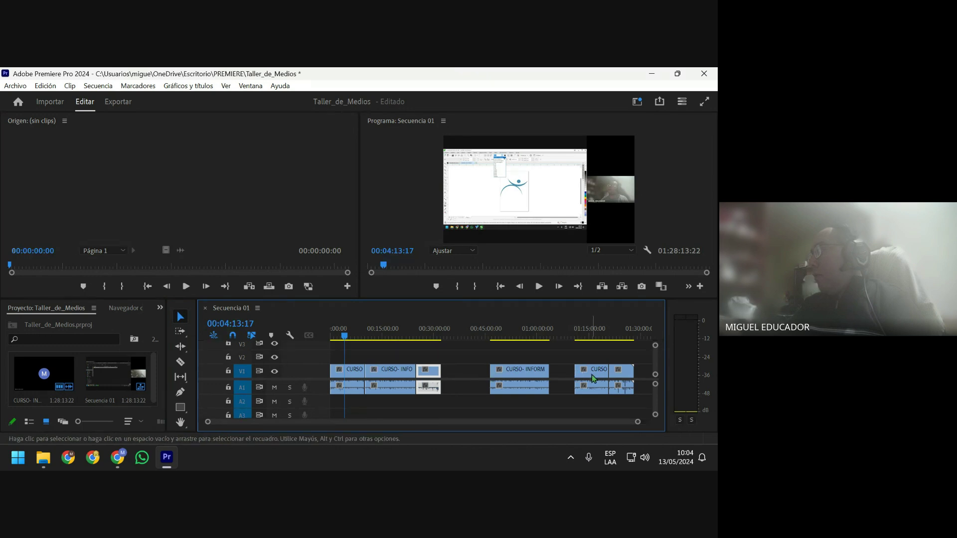
{"action": "left_click_drag", "start_coordinate": [591, 375], "coordinate": [457, 375]}
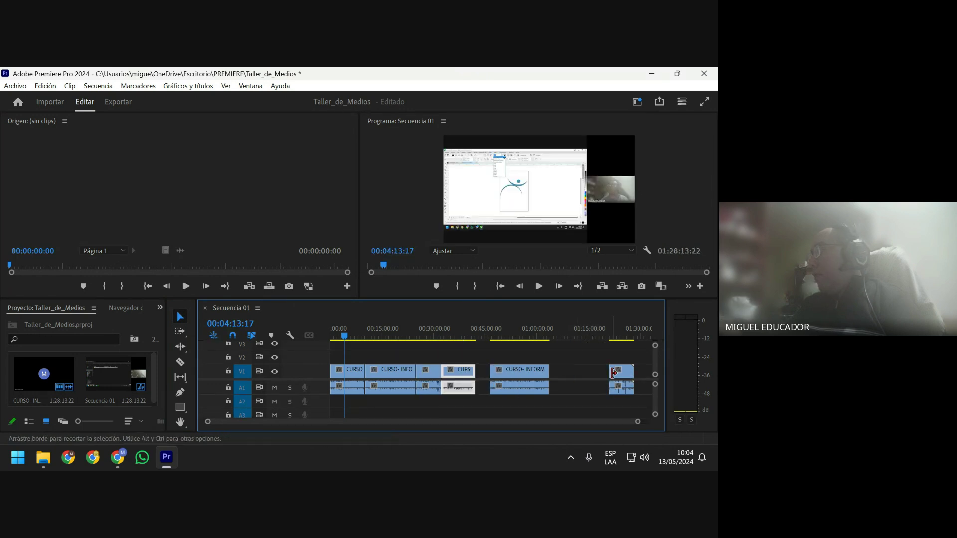
Trim the last piece and close the gap before CURSO- INFORM, making the sequence 1:03:45:04
{"action": "mouse_move", "coordinate": [610, 375]}
{"action": "left_mouse_down"}
{"action": "mouse_move", "coordinate": [494, 375]}
{"action": "mouse_move", "coordinate": [562, 375]}
{"action": "left_mouse_up"}
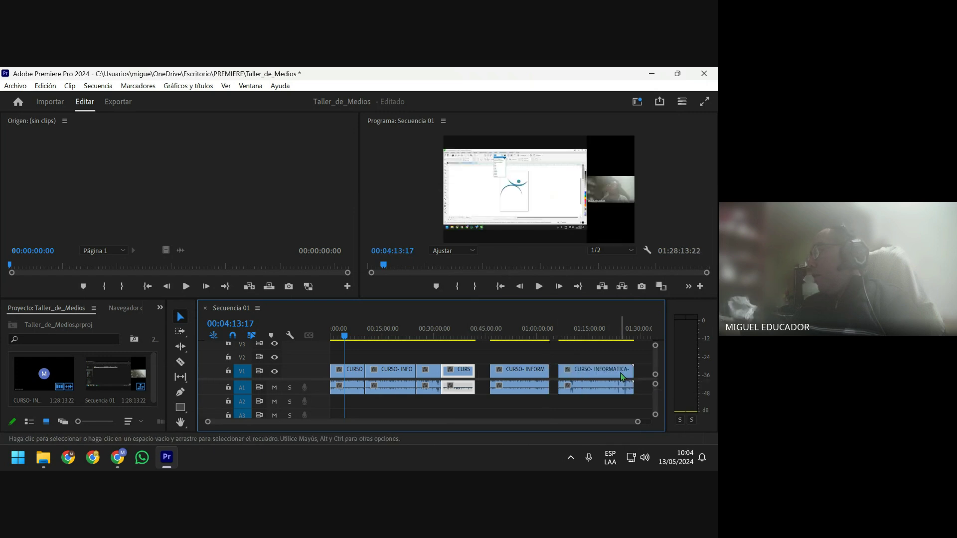
{"action": "left_click_drag", "start_coordinate": [622, 376], "coordinate": [556, 379]}
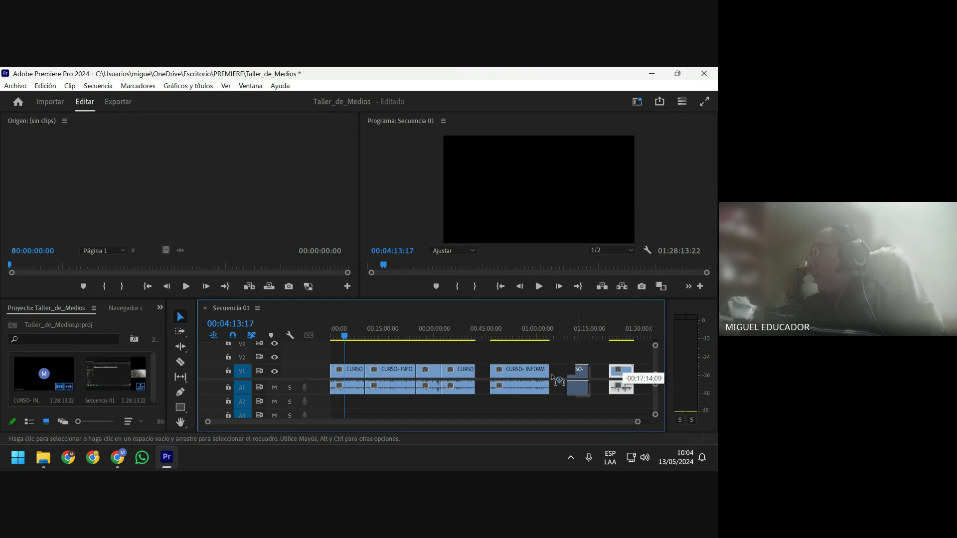
{"action": "mouse_move", "coordinate": [556, 380]}
{"action": "left_mouse_down"}
{"action": "mouse_move", "coordinate": [518, 377]}
{"action": "mouse_move", "coordinate": [552, 378]}
{"action": "left_mouse_up"}
{"action": "left_click_drag", "start_coordinate": [482, 377], "coordinate": [489, 375]}
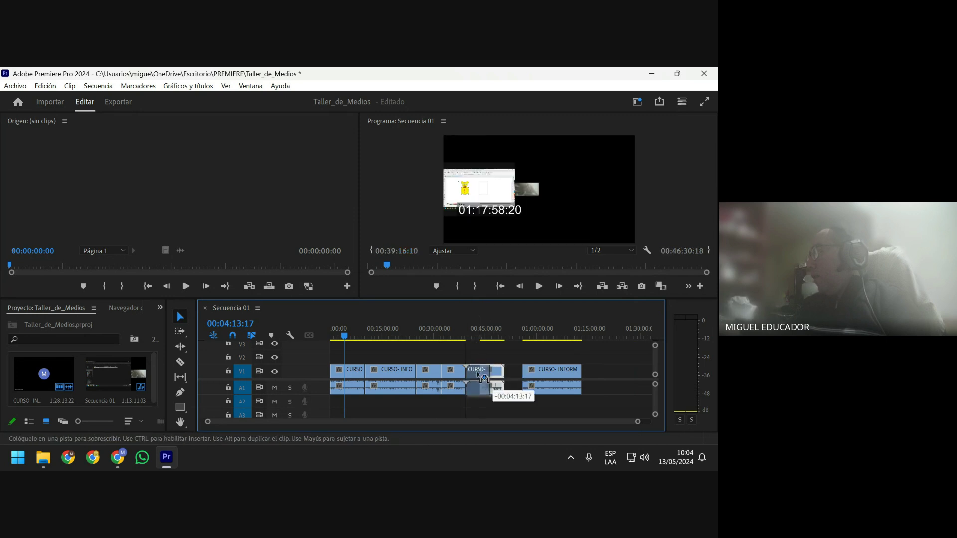
{"action": "left_click_drag", "start_coordinate": [552, 376], "coordinate": [520, 376]}
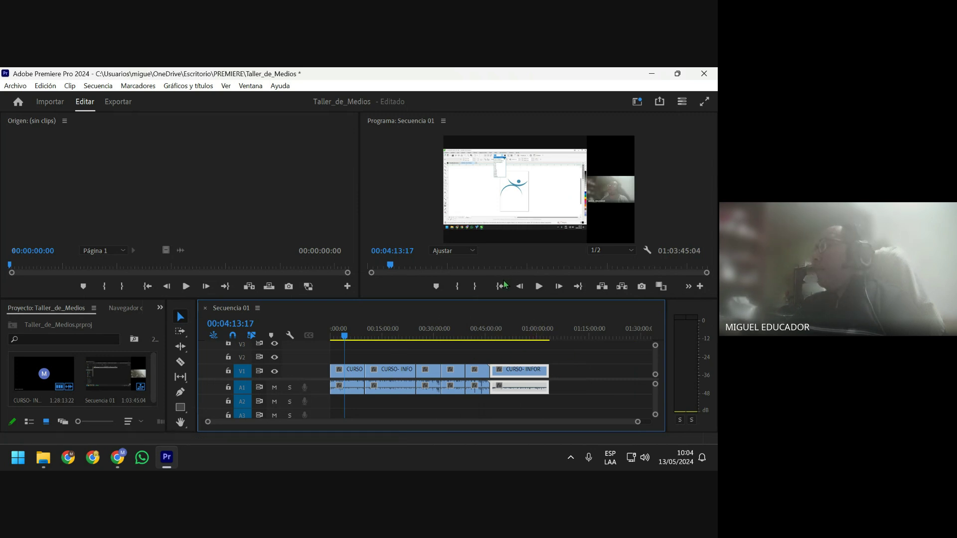
{"action": "left_click", "coordinate": [393, 267]}
Play Secuencia 01 from its start for a few seconds, then go to Exportar
{"action": "key", "text": "Home"}
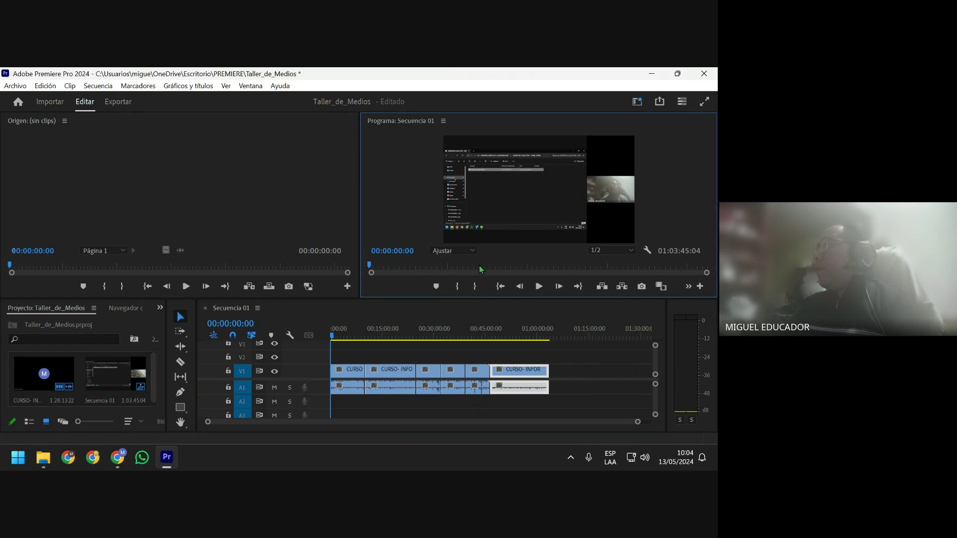
{"action": "left_click", "coordinate": [537, 289]}
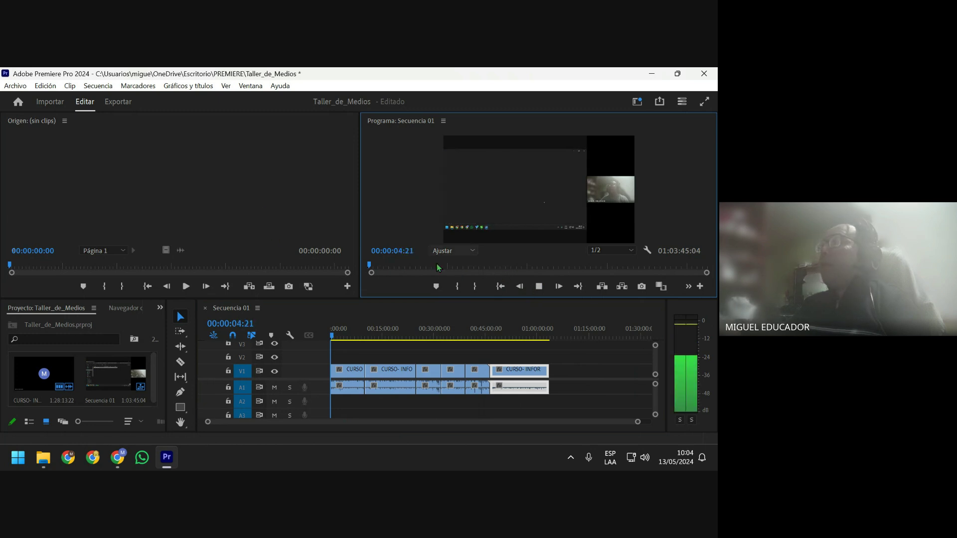
{"action": "left_click", "coordinate": [542, 289]}
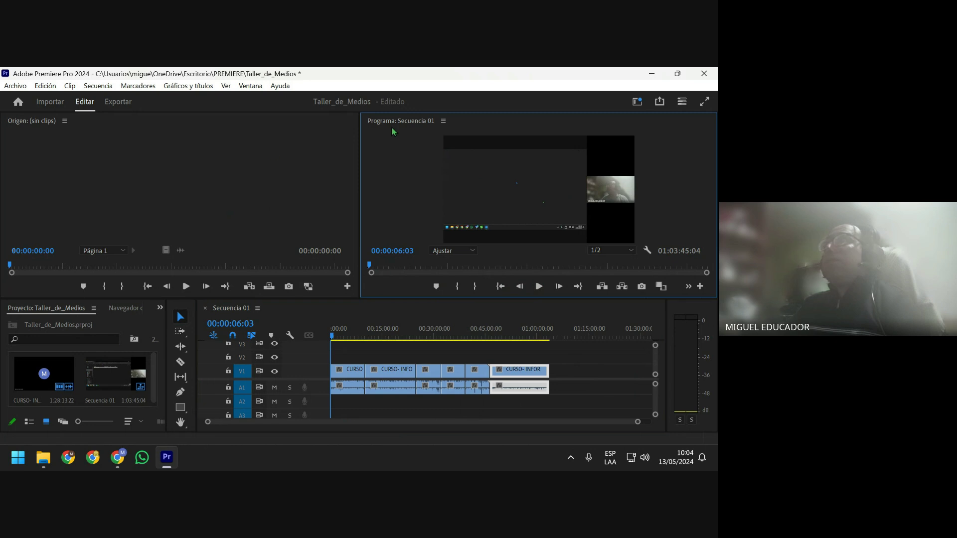
{"action": "left_click", "coordinate": [114, 107]}
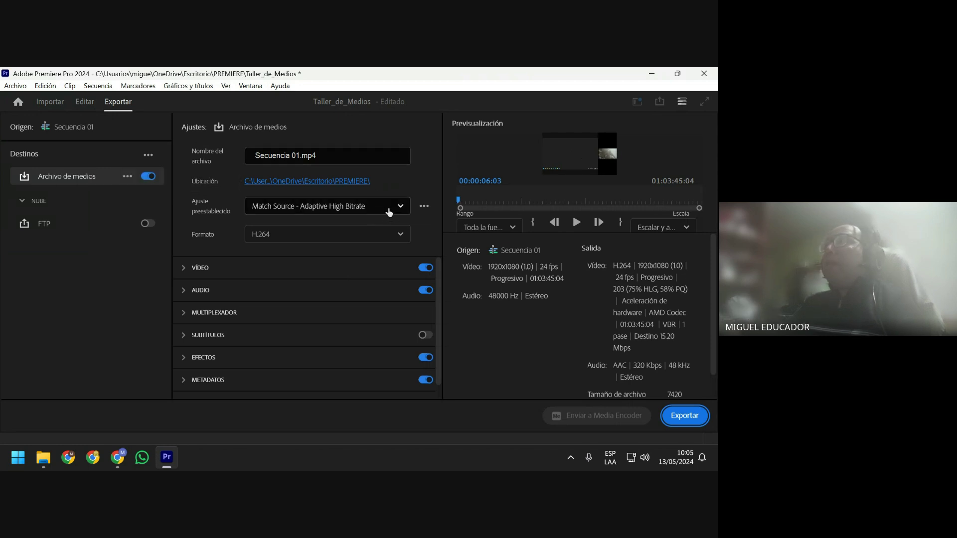
Export Secuencia 01.mp4 as H.264 with the Match Source - Adaptive High Bitrate preset
{"action": "left_click", "coordinate": [401, 208]}
{"action": "left_click", "coordinate": [400, 209]}
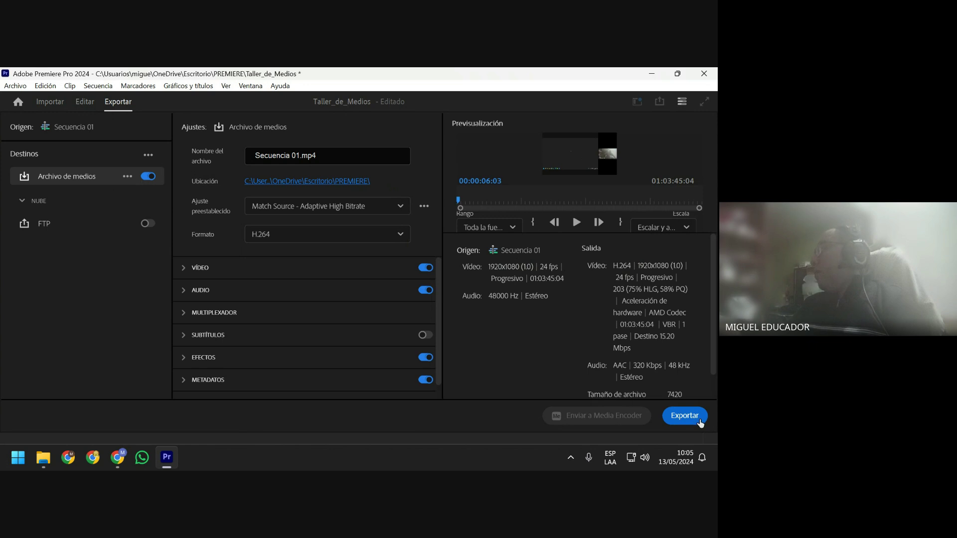
{"action": "left_click", "coordinate": [696, 419]}
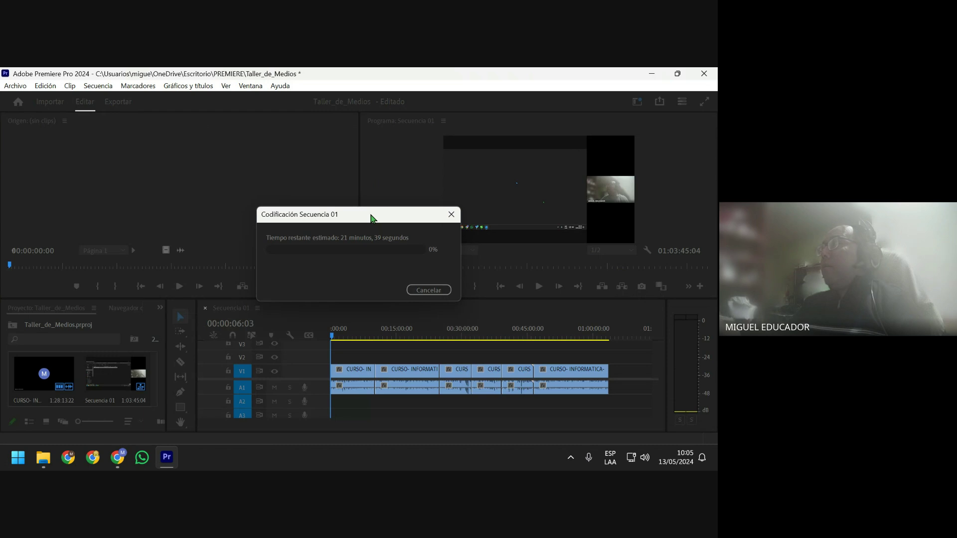
Move the Codificación progress dialog aside and bring the Chrome window to the front
{"action": "left_click_drag", "start_coordinate": [372, 215], "coordinate": [362, 189]}
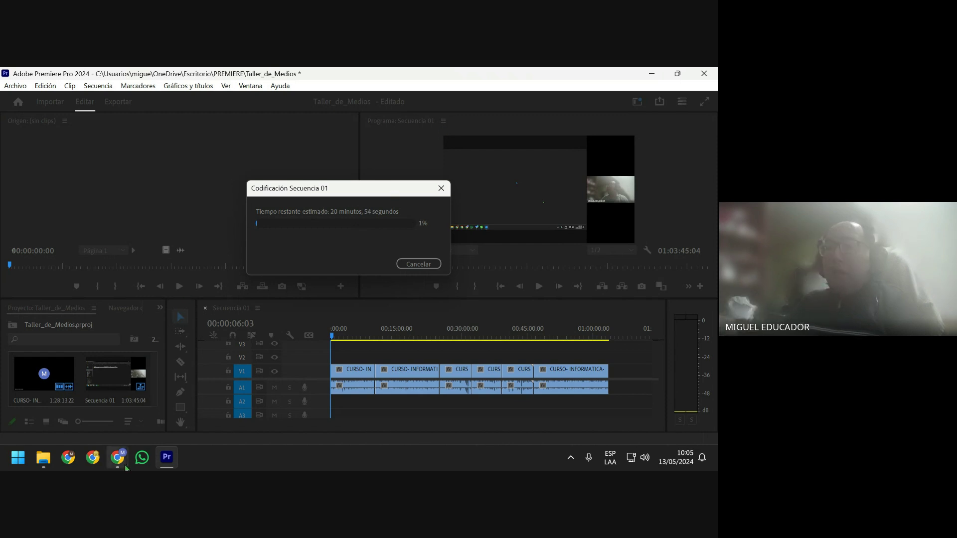
{"action": "mouse_move", "coordinate": [123, 465]}
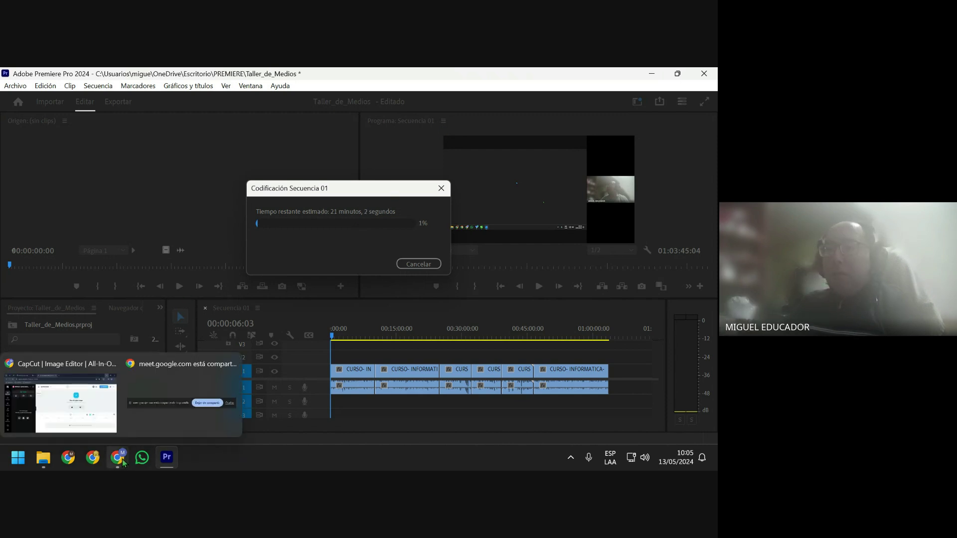
{"action": "left_click", "coordinate": [92, 406]}
Check the Google Meet participant list, then switch Chrome to the CapCut editor tab
{"action": "left_click", "coordinate": [123, 79]}
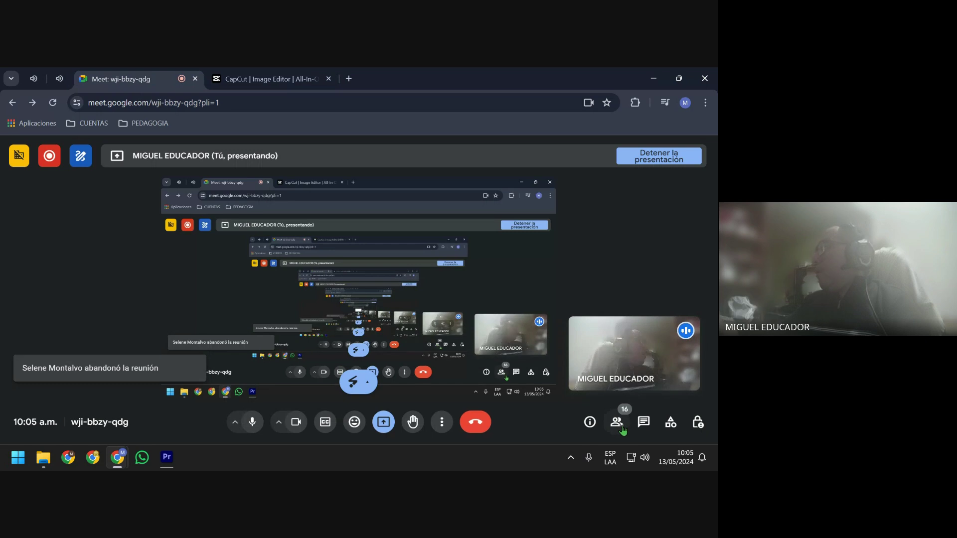
{"action": "left_click", "coordinate": [618, 426]}
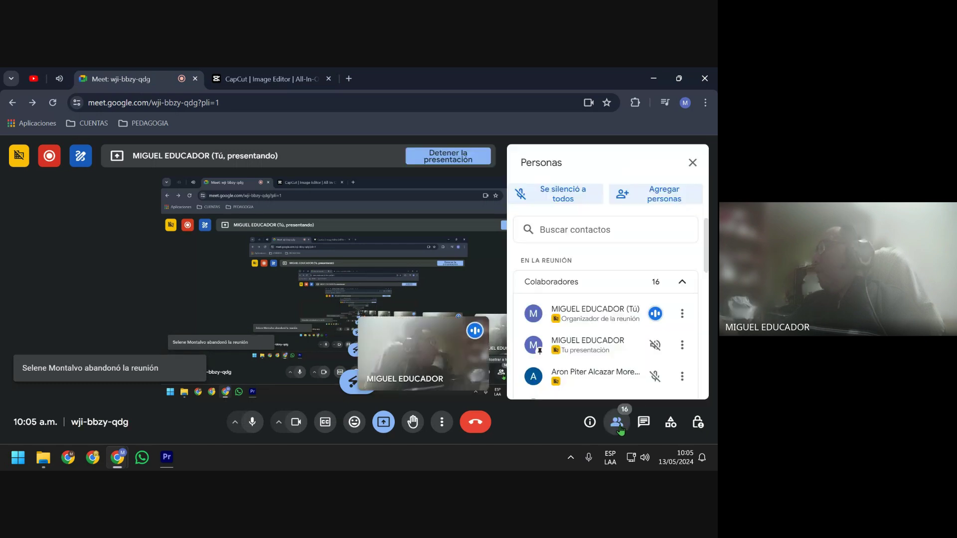
{"action": "left_click", "coordinate": [692, 163]}
{"action": "left_click", "coordinate": [269, 78]}
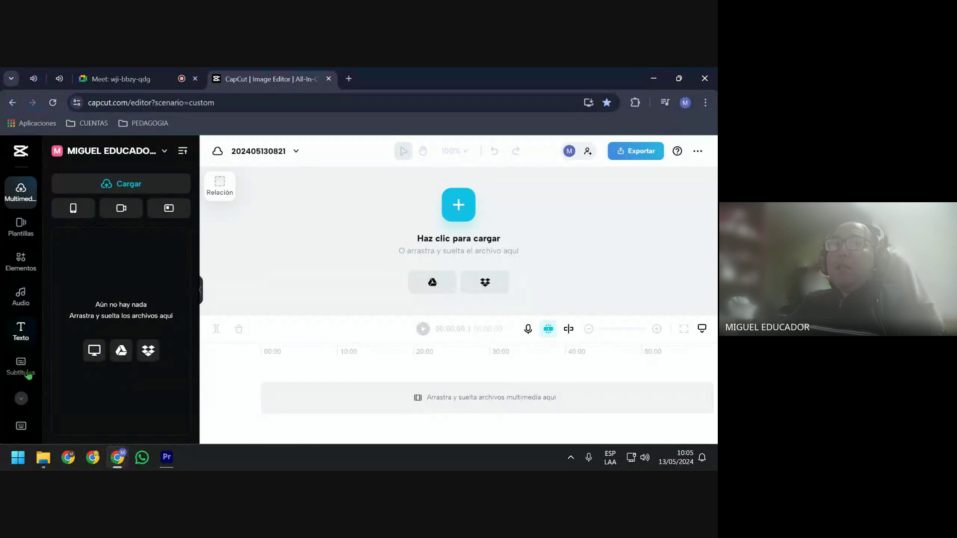
Minimize Chrome to bring Premiere Pro's Secuencia 01 encoding progress into view
{"action": "left_click", "coordinate": [664, 75]}
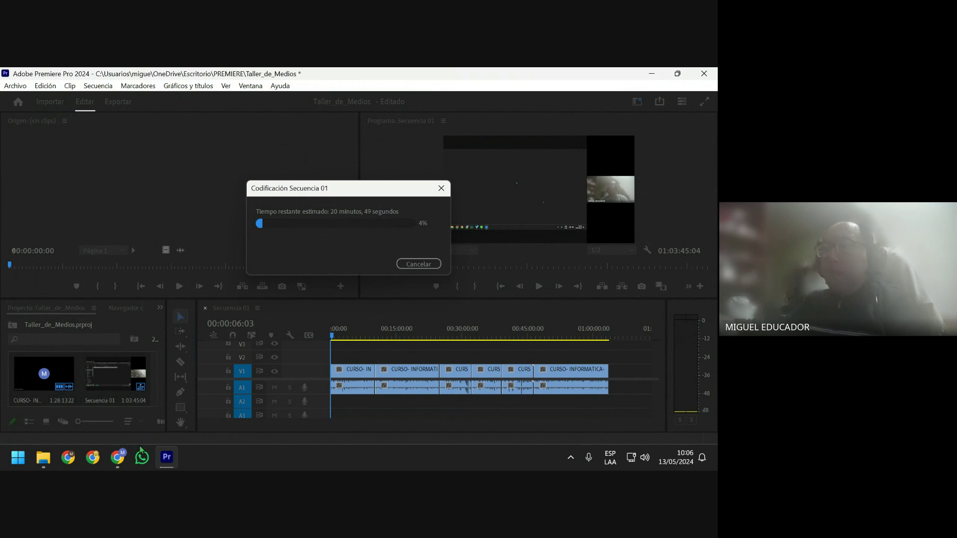
Restore Chrome and switch the Meet presentation to share the Adobe Premiere Pro window
{"action": "mouse_move", "coordinate": [117, 457]}
{"action": "left_click", "coordinate": [91, 402]}
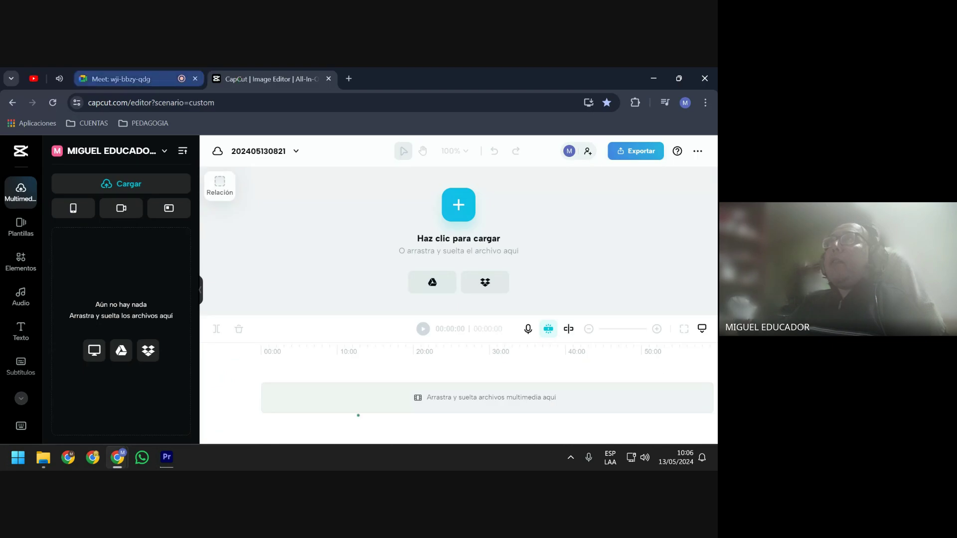
{"action": "left_click", "coordinate": [120, 79]}
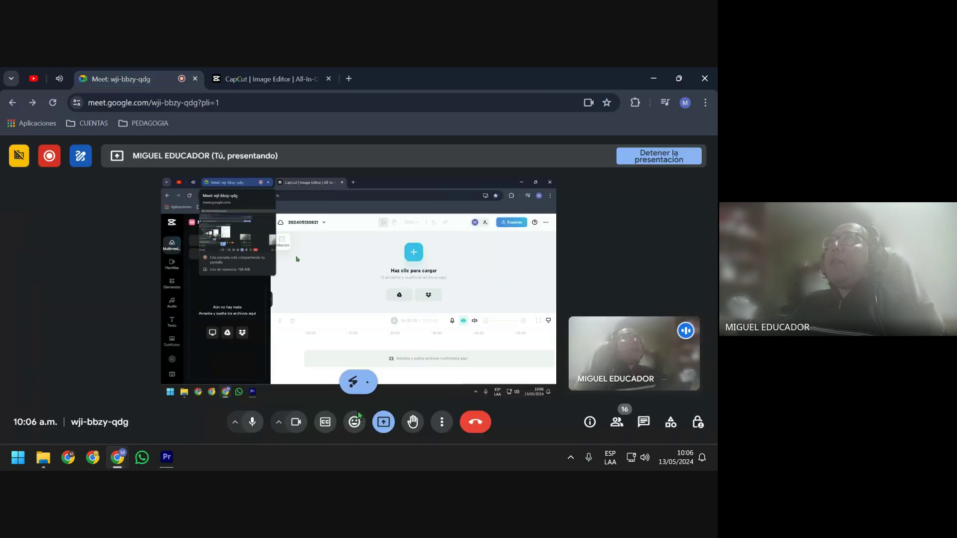
{"action": "left_click", "coordinate": [383, 422]}
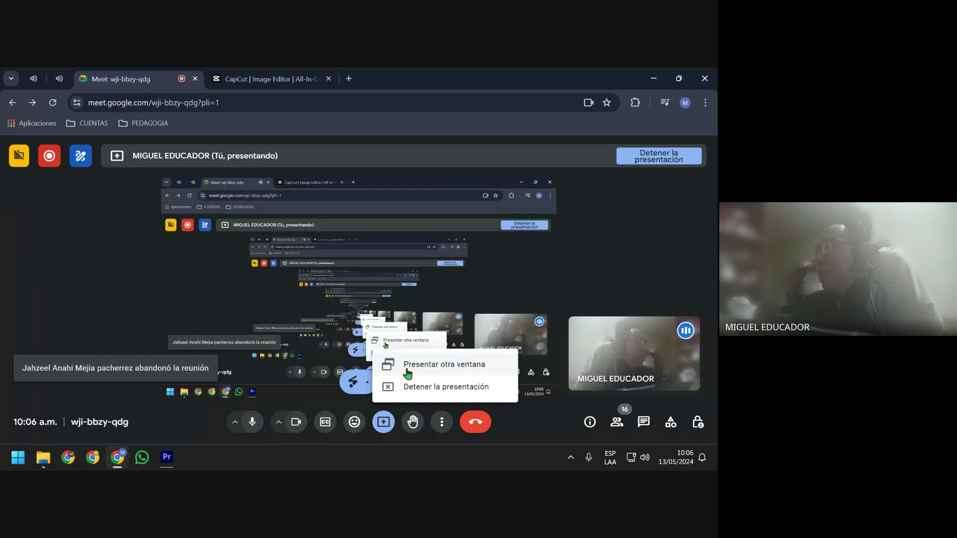
{"action": "left_click", "coordinate": [407, 373]}
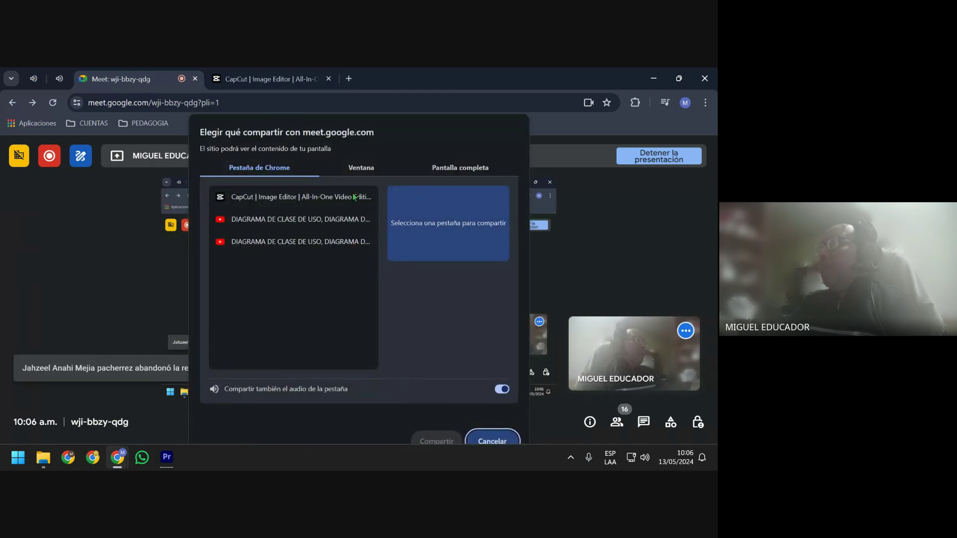
{"action": "left_click", "coordinate": [361, 168]}
{"action": "left_click", "coordinate": [369, 264]}
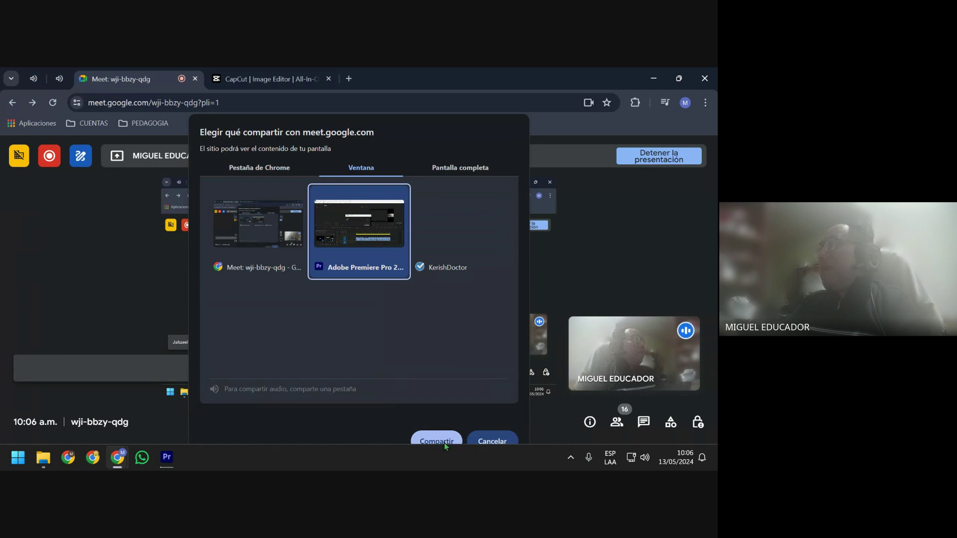
{"action": "left_click", "coordinate": [444, 442]}
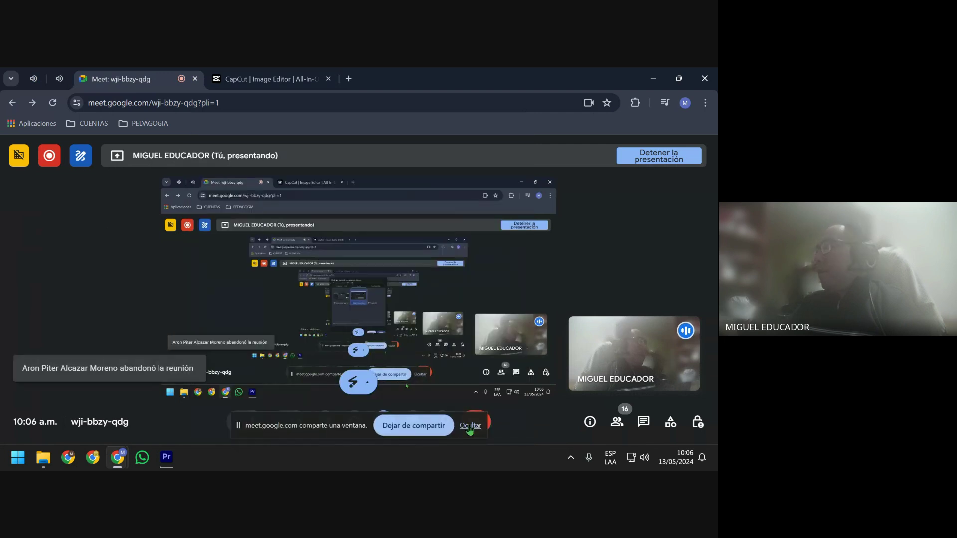
{"action": "mouse_move", "coordinate": [117, 457]}
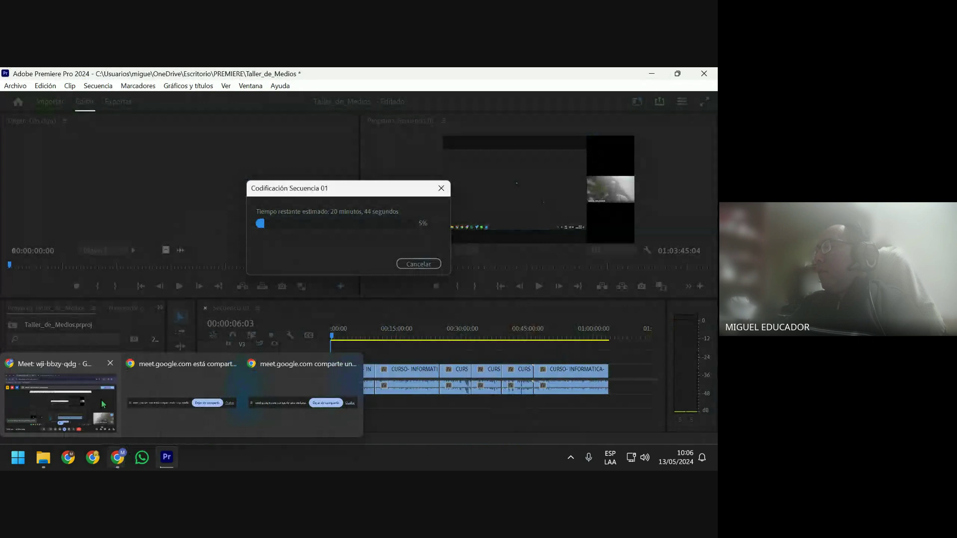
{"action": "left_click", "coordinate": [59, 394]}
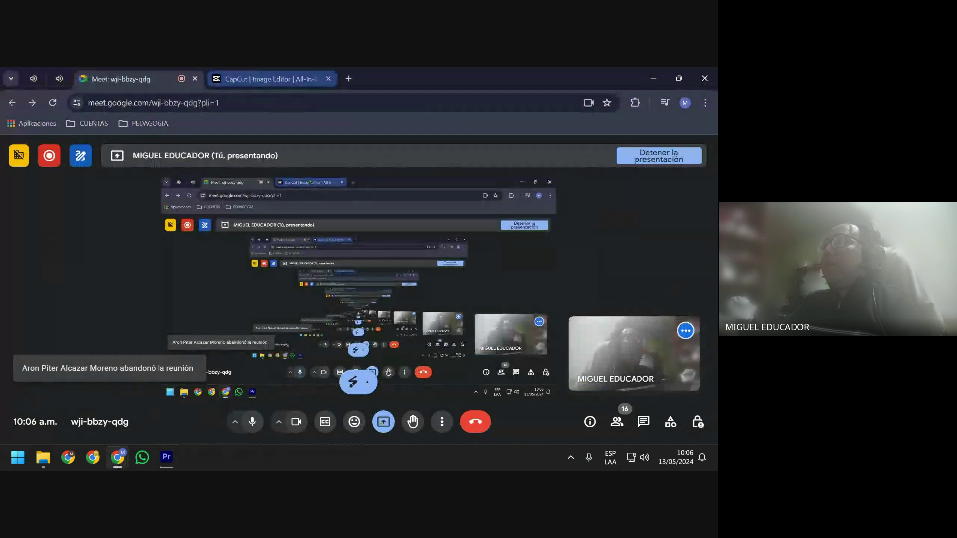
Switch from Chrome to the Premiere Pro Taller_de_Medios project with Alt+Tab
{"action": "key", "text": "alt+Tab"}
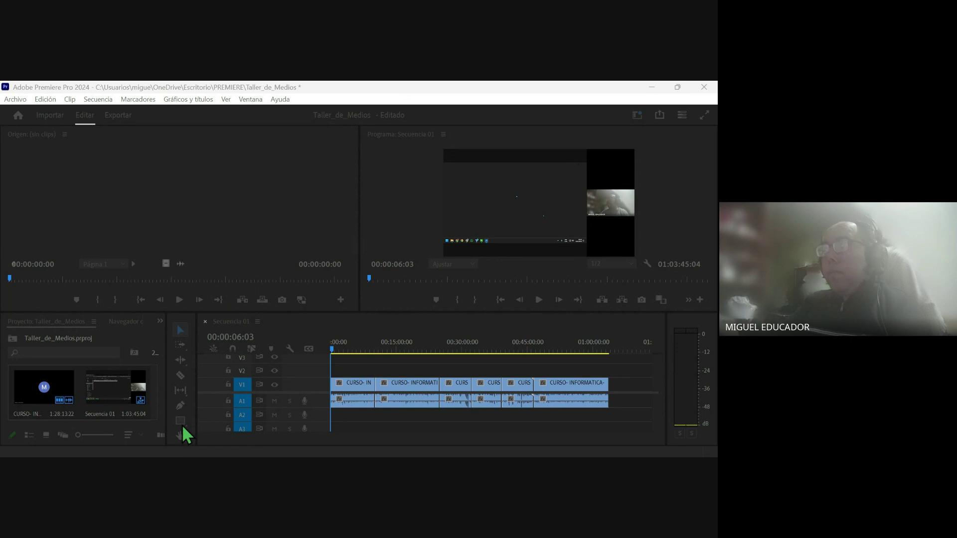
{"action": "left_click", "coordinate": [412, 285]}
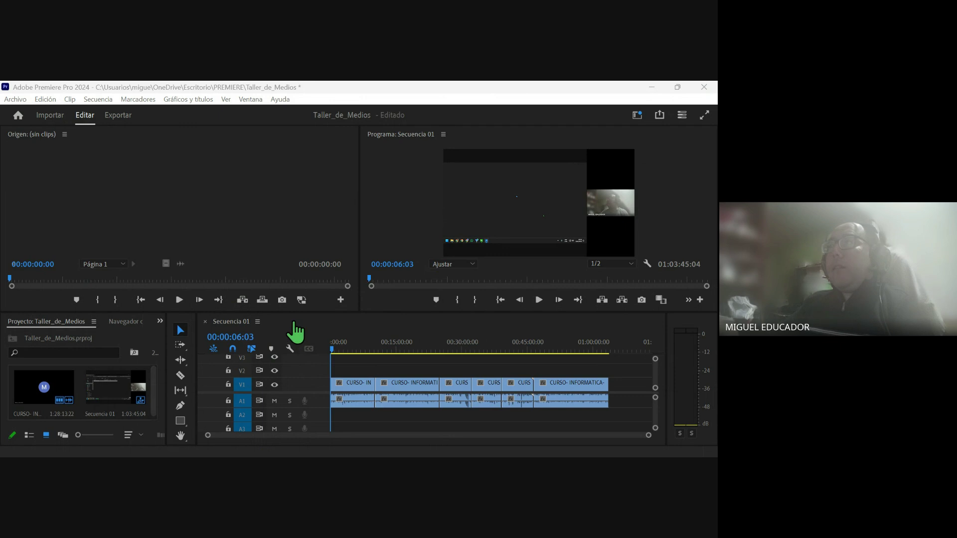
{"action": "left_click", "coordinate": [658, 90]}
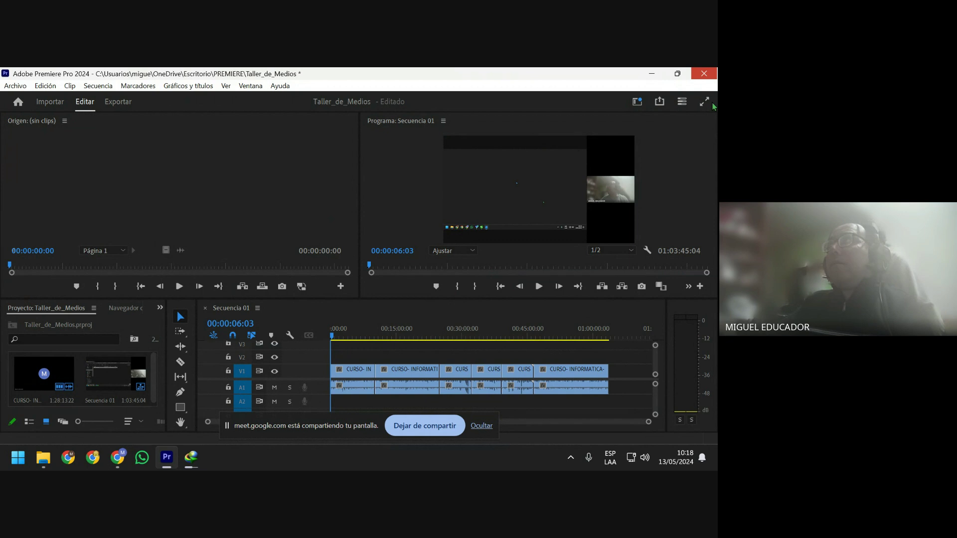
Quit Premiere Pro, saving the Taller_de_Medios project changes
{"action": "key", "text": "ctrl+q"}
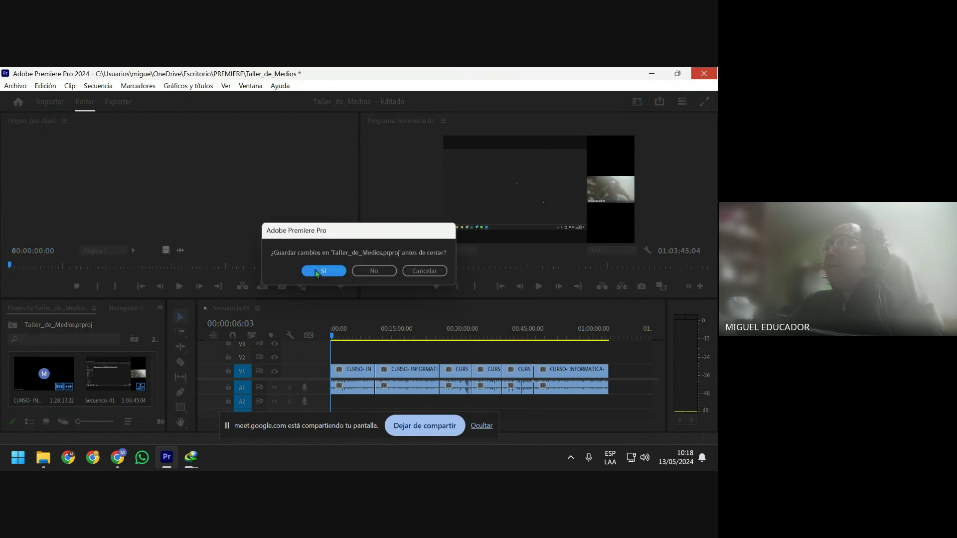
{"action": "left_click", "coordinate": [316, 272]}
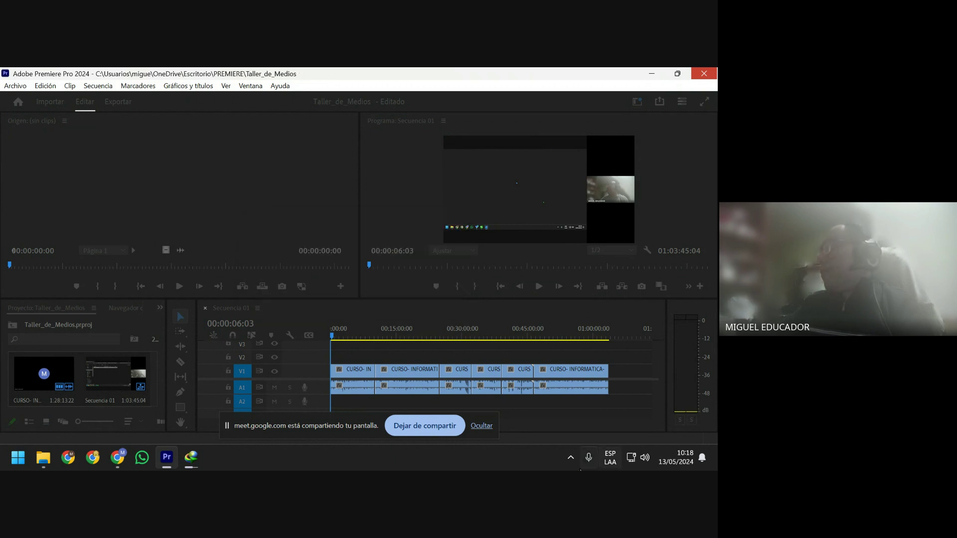
{"action": "left_click", "coordinate": [571, 459]}
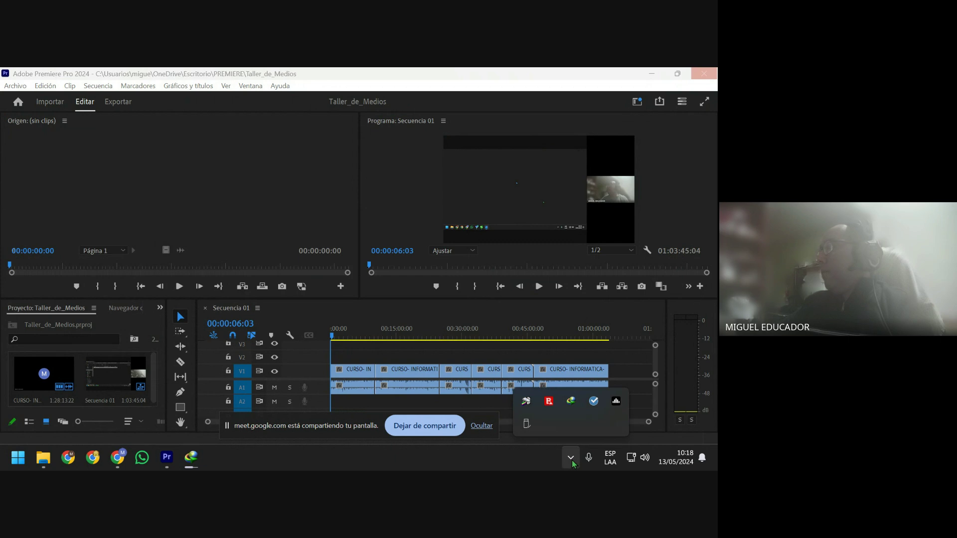
{"action": "left_click", "coordinate": [571, 459]}
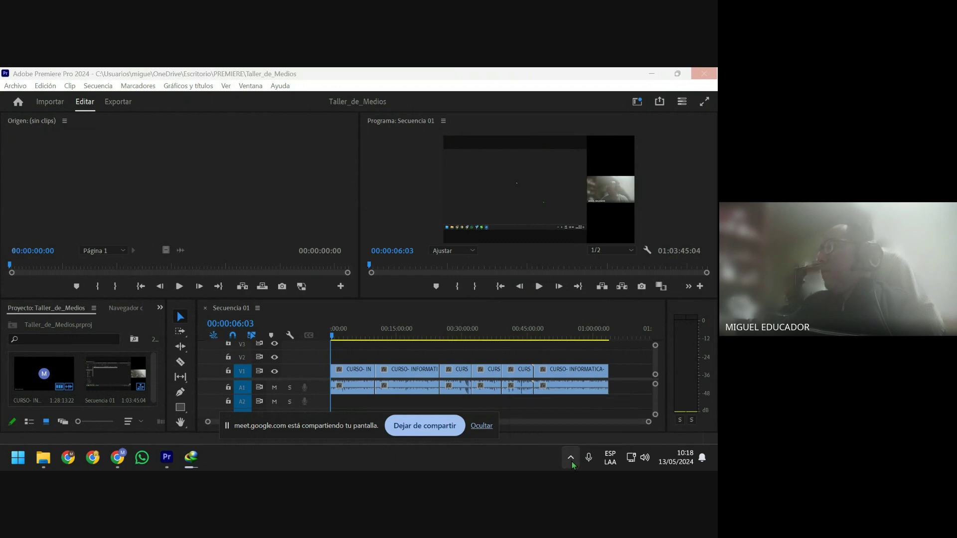
Hide the Meet sharing bar and drag CURSO-INFORMATICA from the desktop to the Recycle Bin
{"action": "left_click", "coordinate": [482, 428]}
{"action": "key", "text": "ctrl+q"}
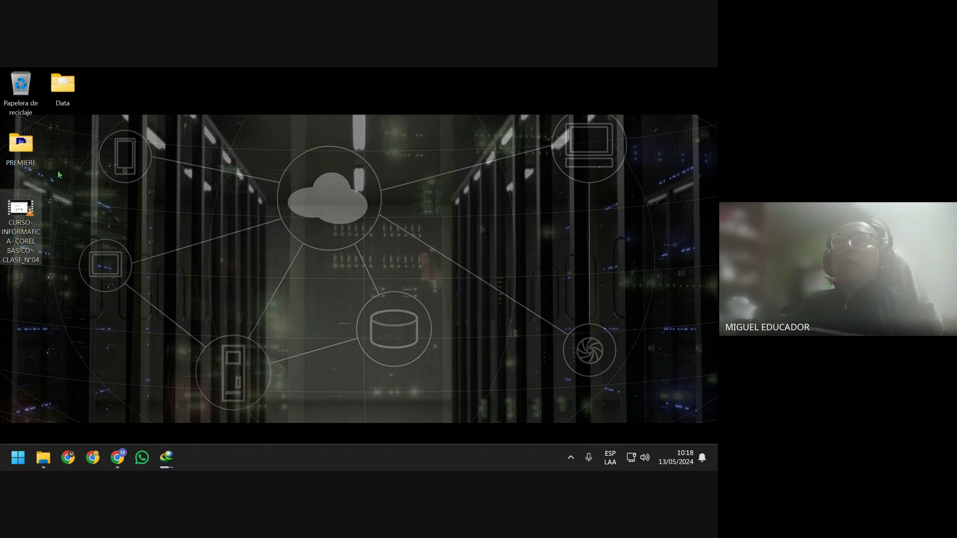
{"action": "left_click_drag", "start_coordinate": [28, 225], "coordinate": [68, 166]}
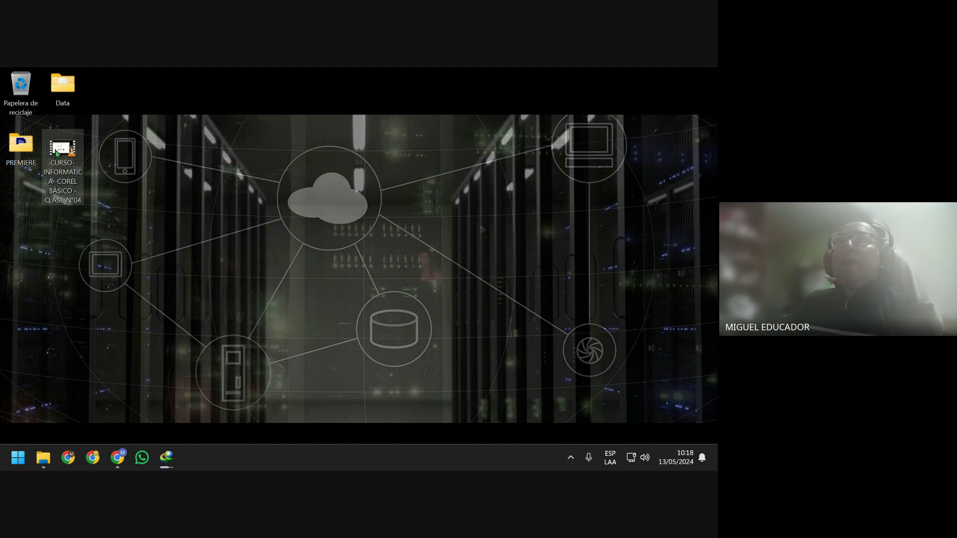
{"action": "left_click_drag", "start_coordinate": [35, 154], "coordinate": [30, 97]}
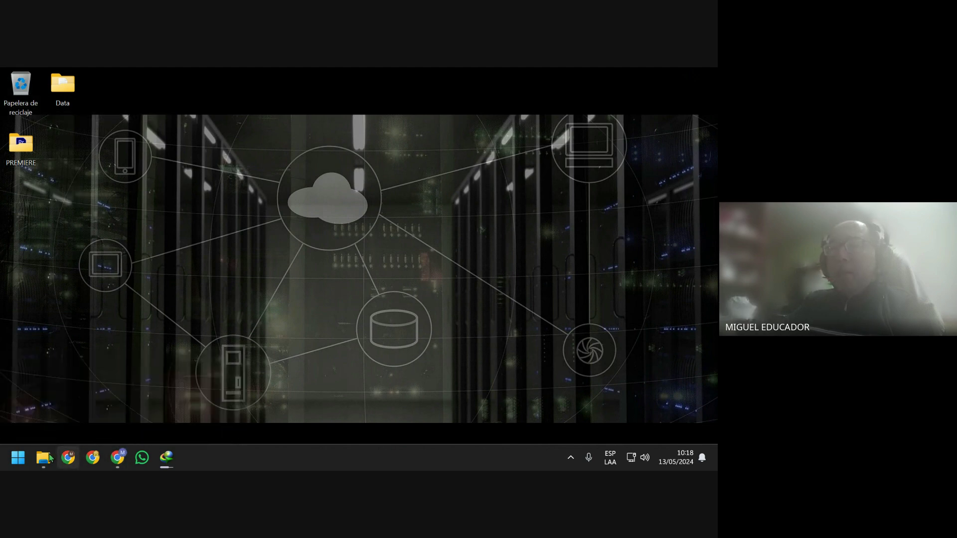
Run the Set-up installer from the Setup folder as administrator, then close the folder
{"action": "mouse_move", "coordinate": [43, 457]}
{"action": "left_click", "coordinate": [36, 415]}
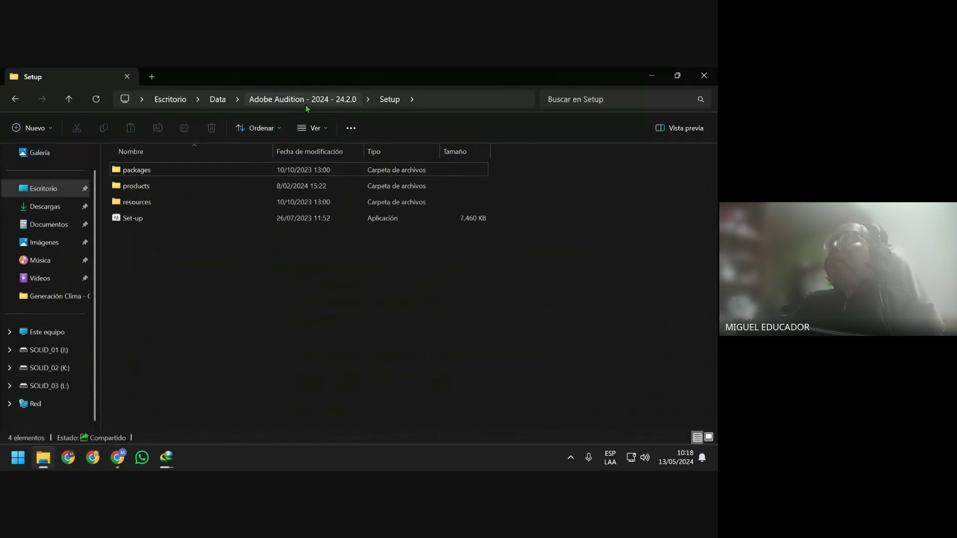
{"action": "left_click", "coordinate": [136, 219]}
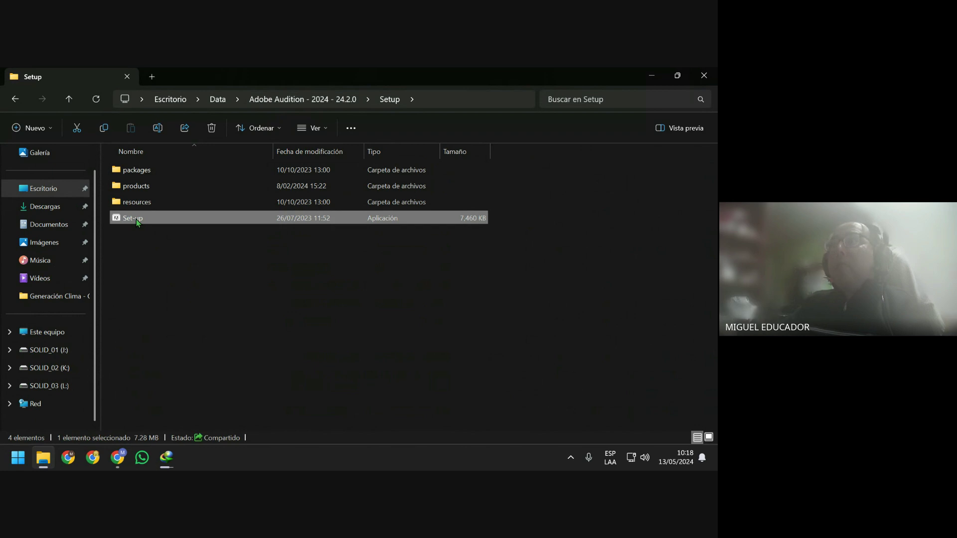
{"action": "right_click", "coordinate": [136, 219]}
{"action": "left_click", "coordinate": [220, 218]}
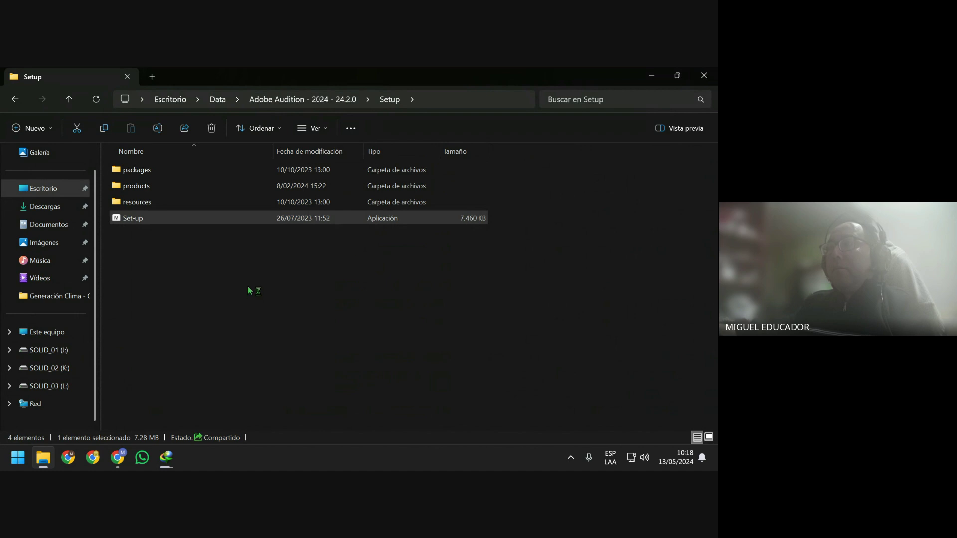
{"action": "left_click", "coordinate": [569, 457]}
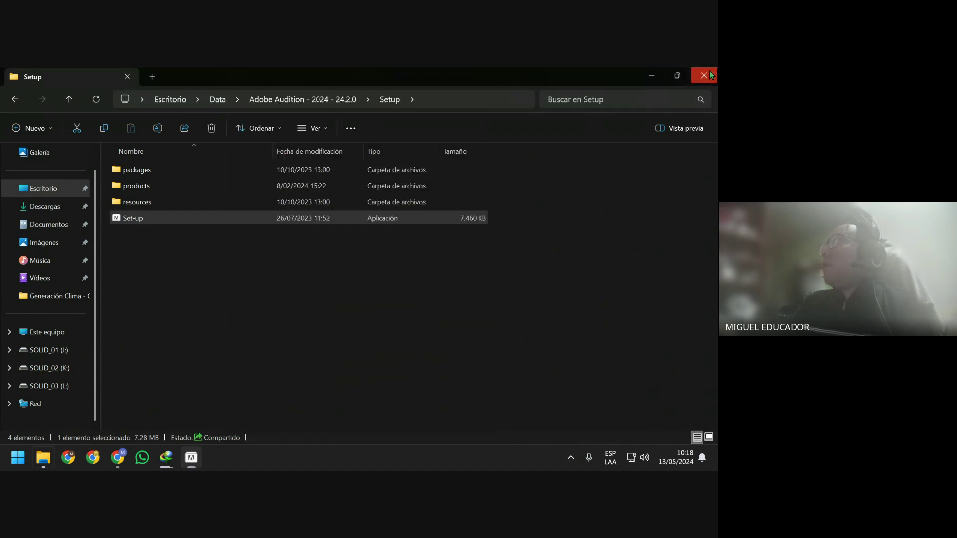
{"action": "left_click", "coordinate": [703, 75]}
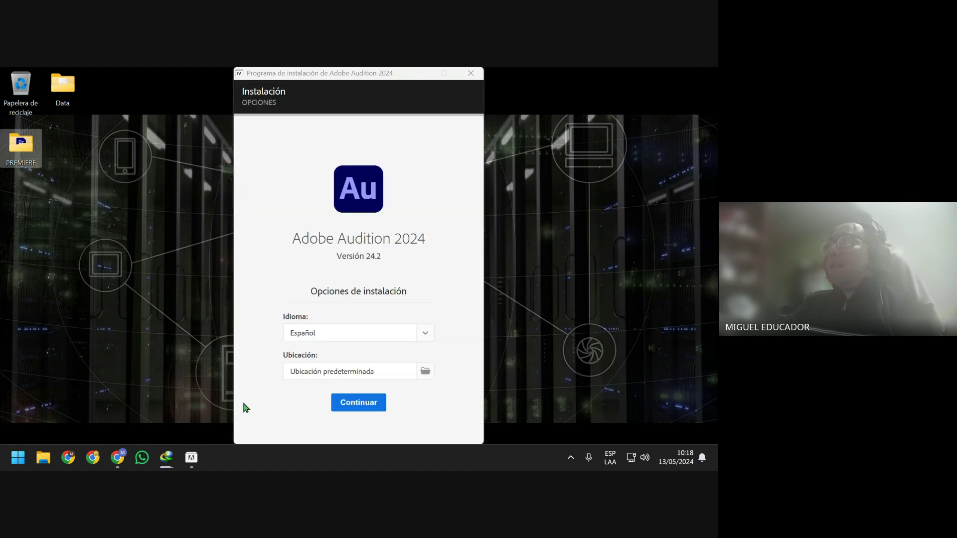
Choose Español (América Latina) as the installer language and start installing to the default location
{"action": "left_click", "coordinate": [427, 335]}
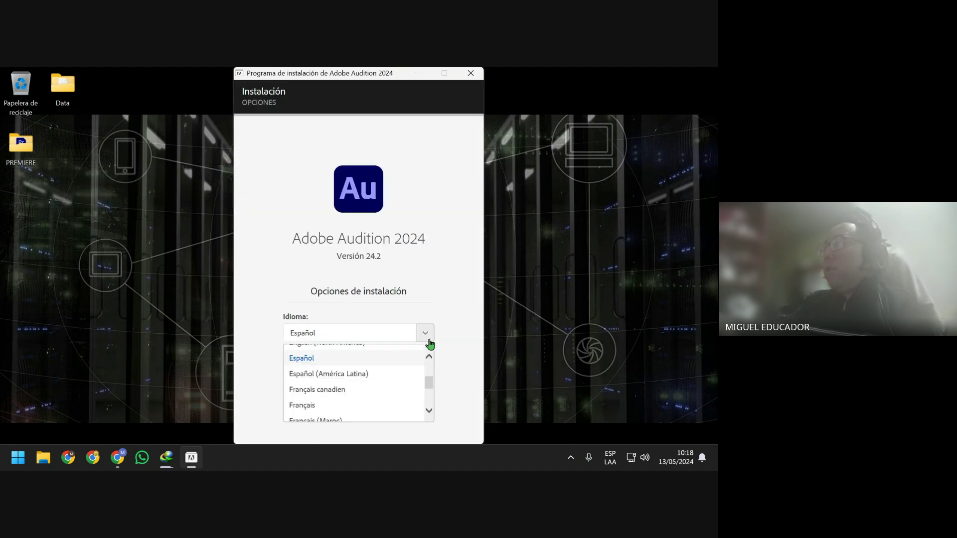
{"action": "left_click", "coordinate": [394, 375]}
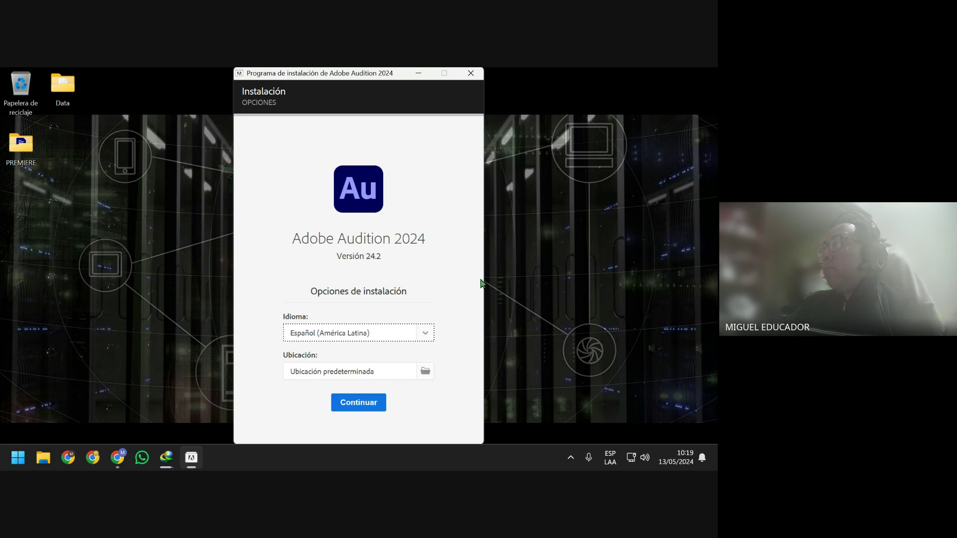
{"action": "left_click", "coordinate": [359, 408]}
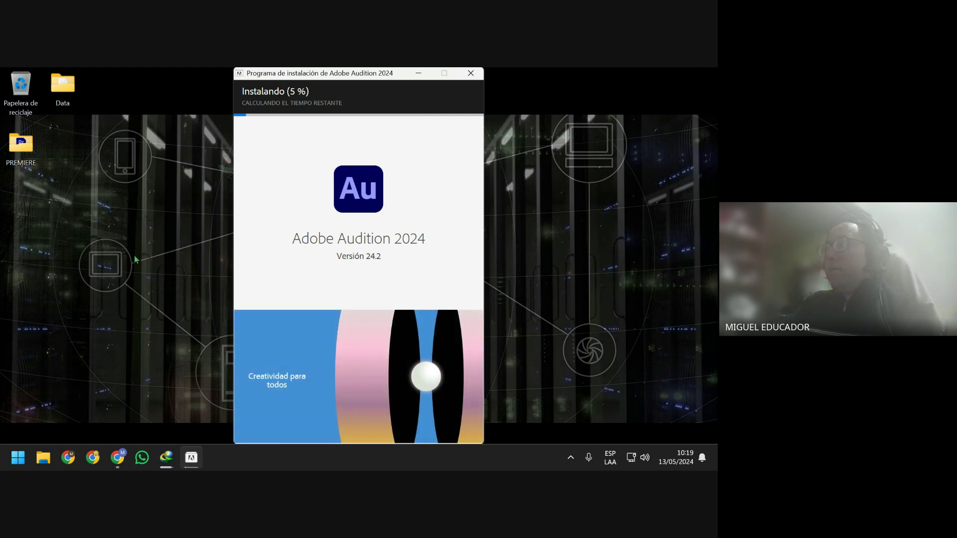
Refresh the desktop and open a new File Explorer window while Audition installs
{"action": "left_click", "coordinate": [528, 182]}
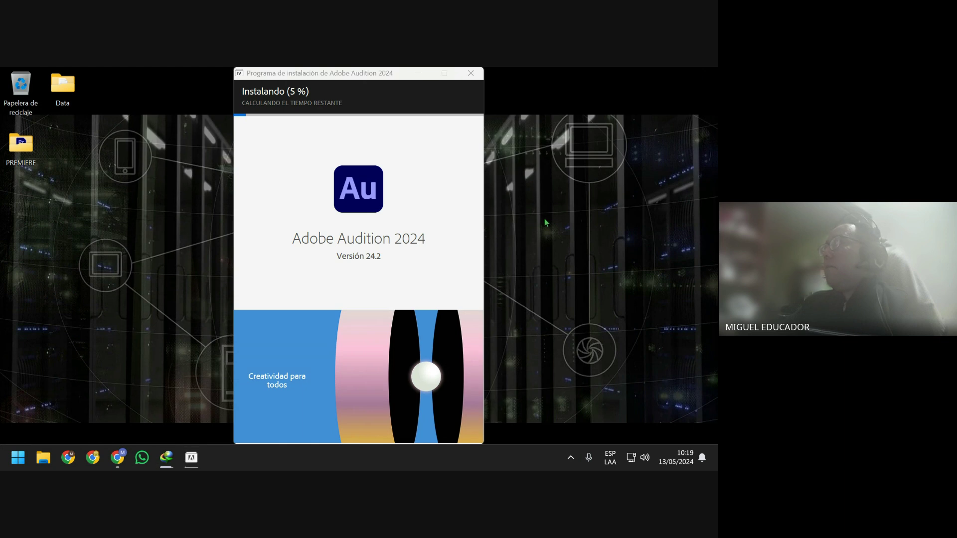
{"action": "right_click", "coordinate": [526, 222]}
{"action": "left_click", "coordinate": [543, 227]}
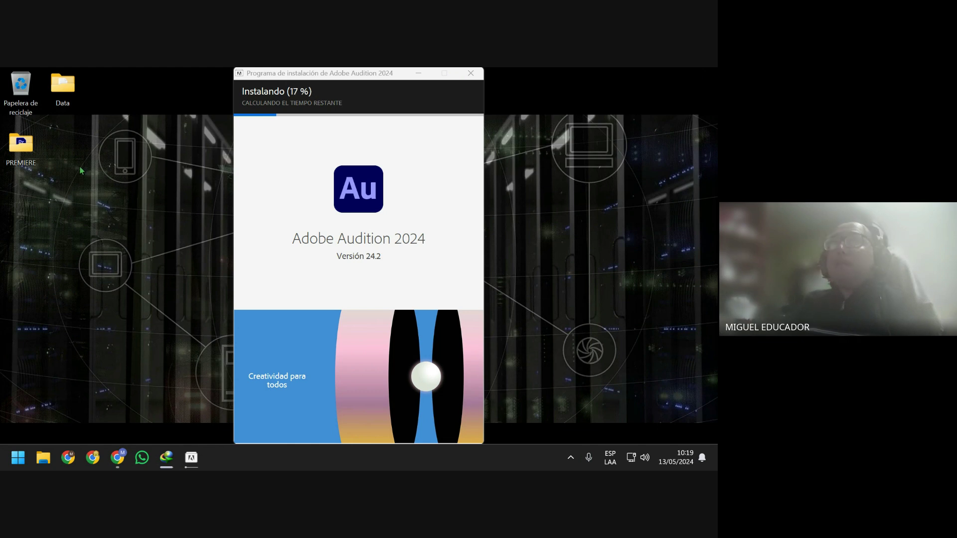
{"action": "key", "text": "super+e"}
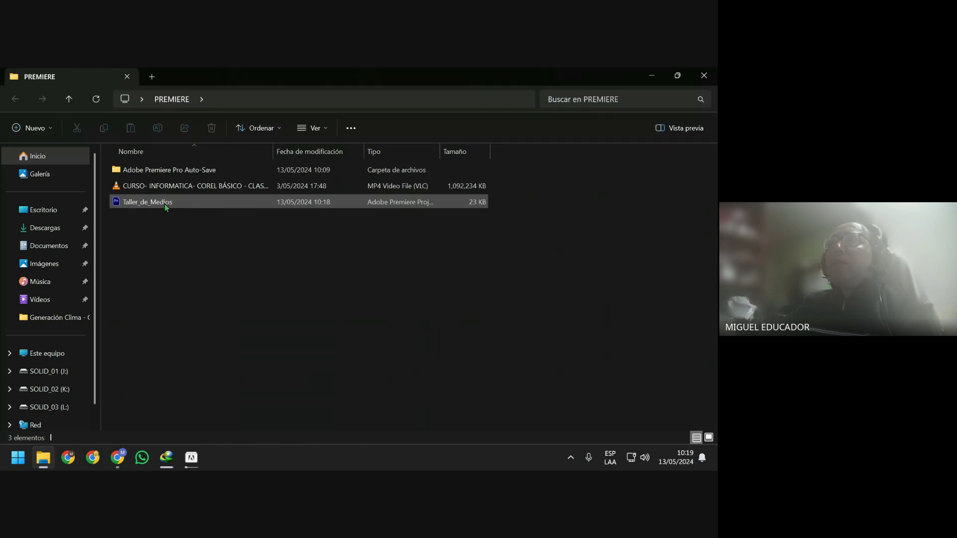
View Taller_de_Medios' properties (22.3 KB), then close the PREMIERE folder window
{"action": "left_click", "coordinate": [164, 204]}
{"action": "right_click", "coordinate": [177, 205]}
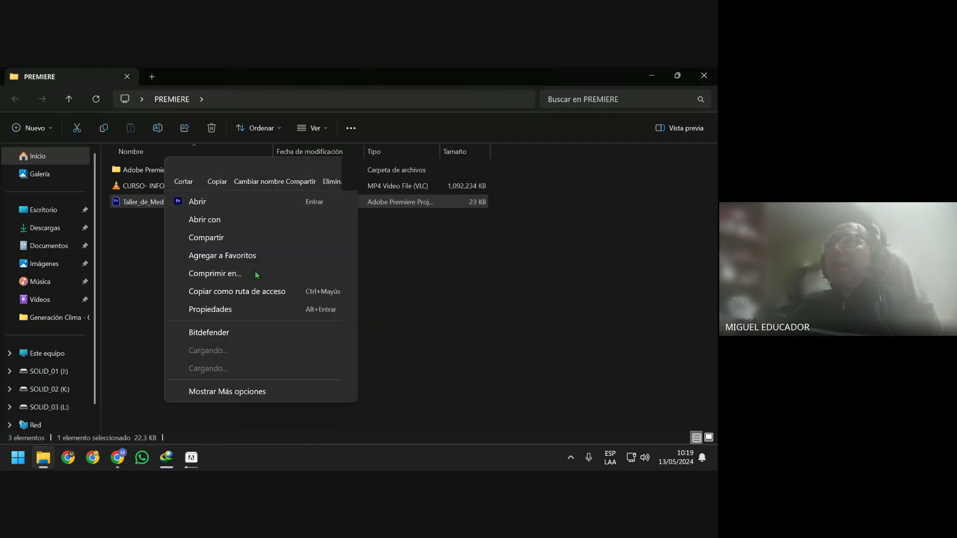
{"action": "left_click", "coordinate": [296, 295]}
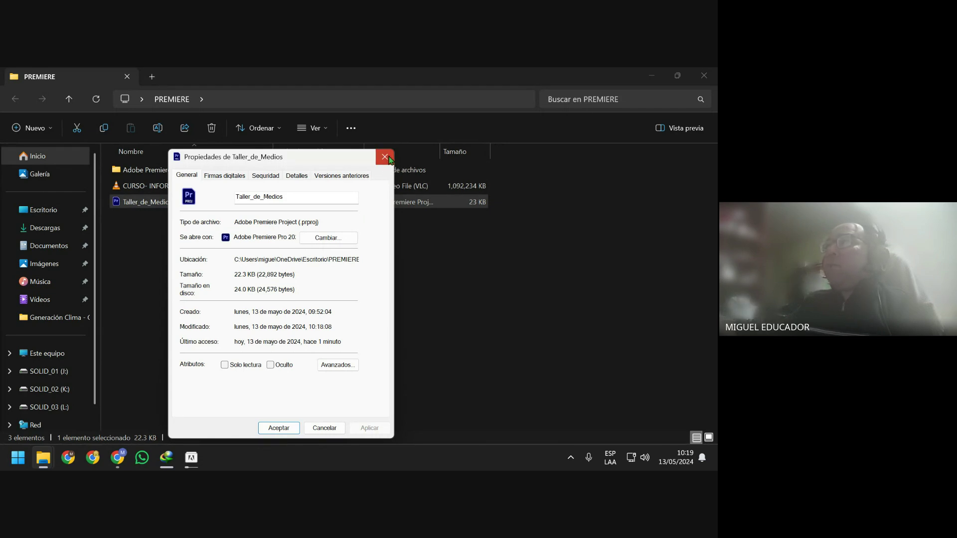
{"action": "left_click", "coordinate": [385, 157]}
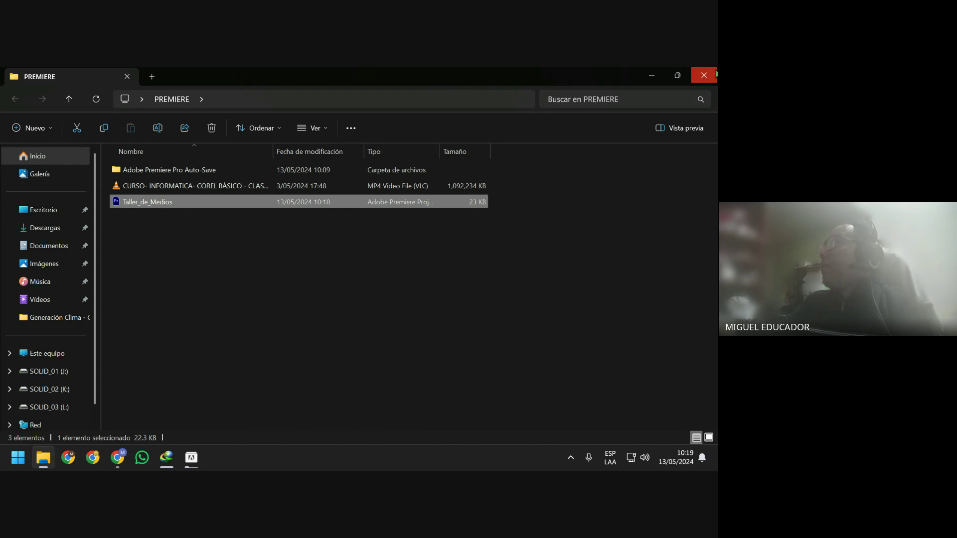
{"action": "left_click", "coordinate": [704, 75]}
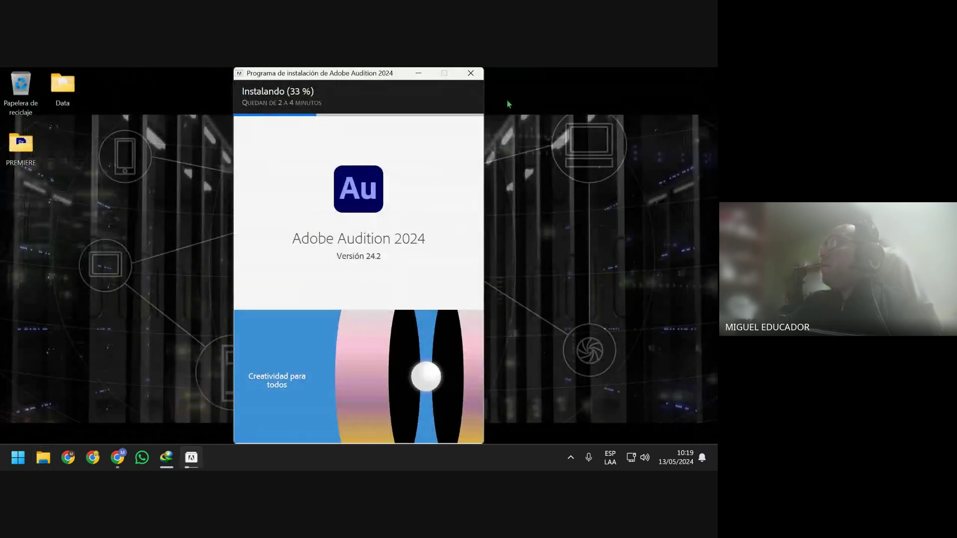
{"action": "right_click", "coordinate": [175, 215]}
{"action": "left_click", "coordinate": [178, 222]}
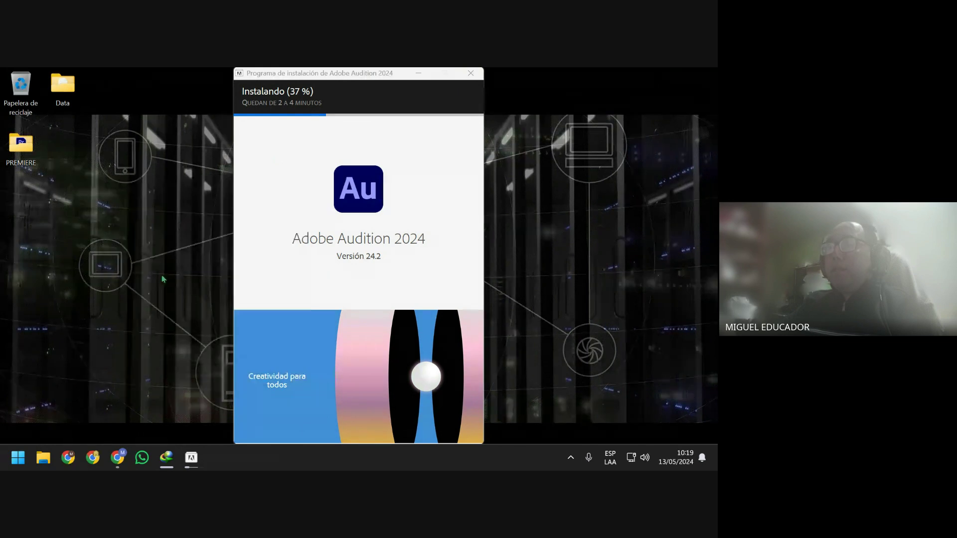
{"action": "mouse_move", "coordinate": [171, 459]}
{"action": "left_click", "coordinate": [174, 405]}
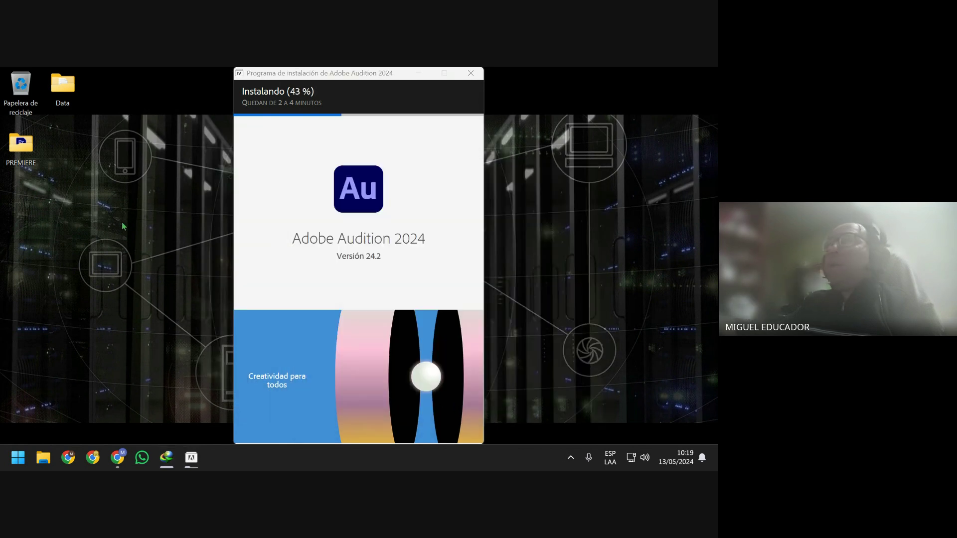
{"action": "right_click", "coordinate": [74, 186]}
{"action": "left_click", "coordinate": [136, 236]}
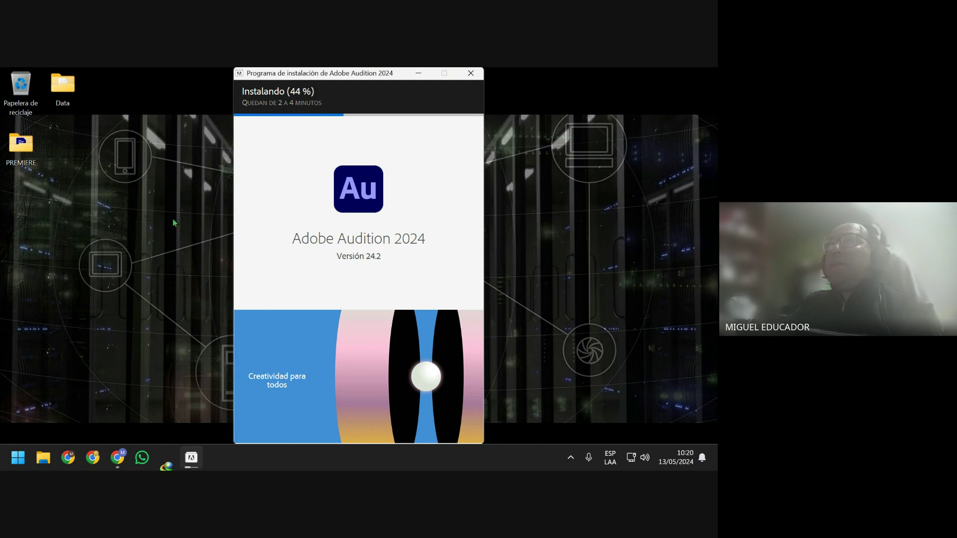
{"action": "right_click", "coordinate": [130, 177]}
In the download folder, select and cut the Ae.2024_24.3.0.50 - XYZ archive
{"action": "left_click", "coordinate": [391, 297]}
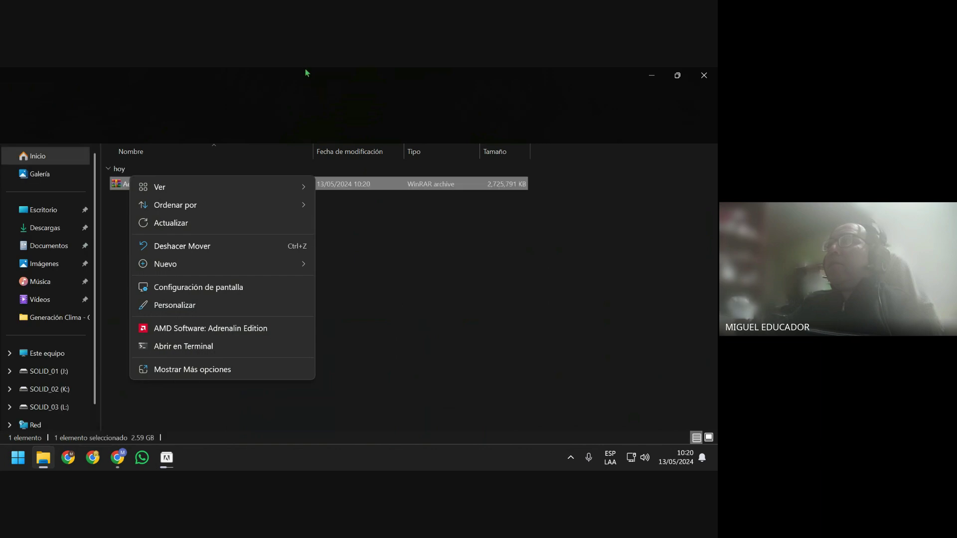
{"action": "left_click", "coordinate": [430, 250]}
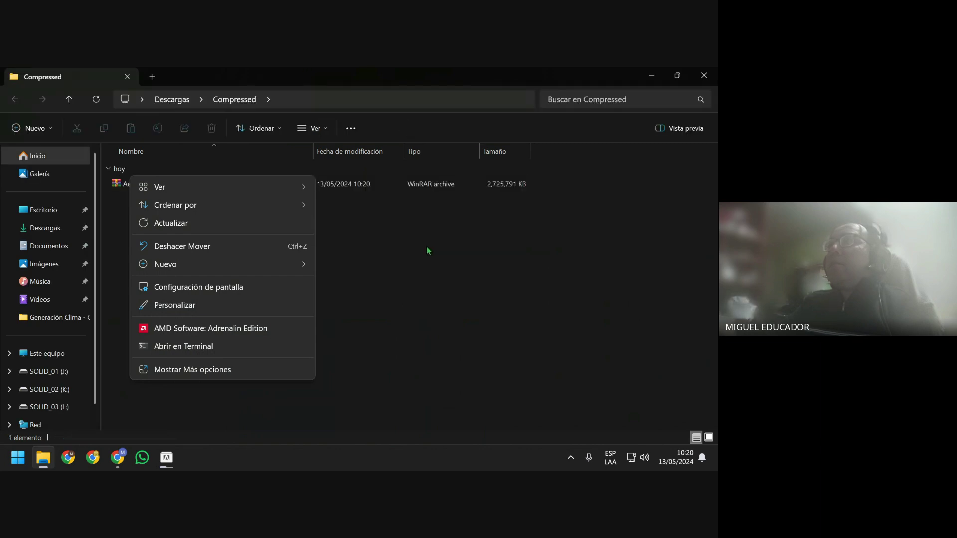
{"action": "left_click", "coordinate": [186, 223]}
{"action": "left_click", "coordinate": [185, 186]}
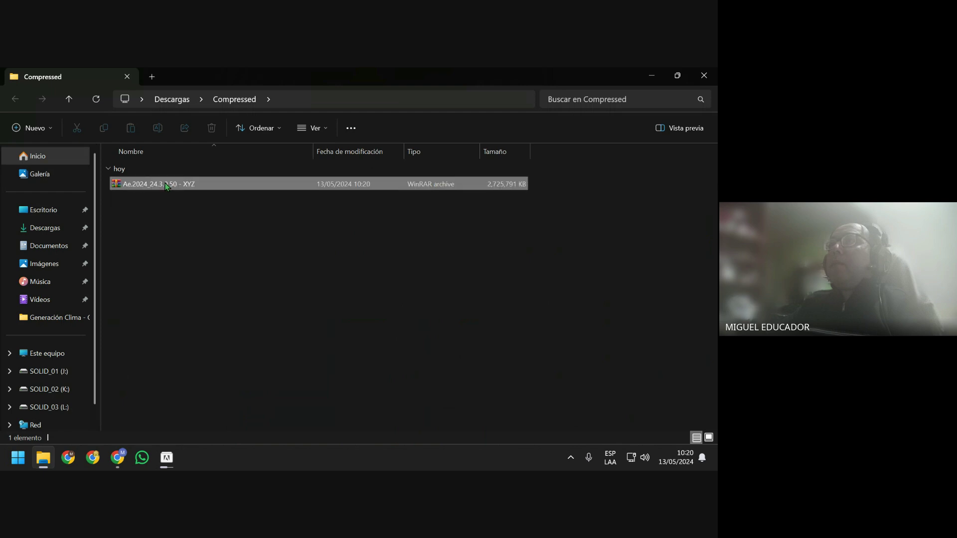
{"action": "right_click", "coordinate": [192, 186]}
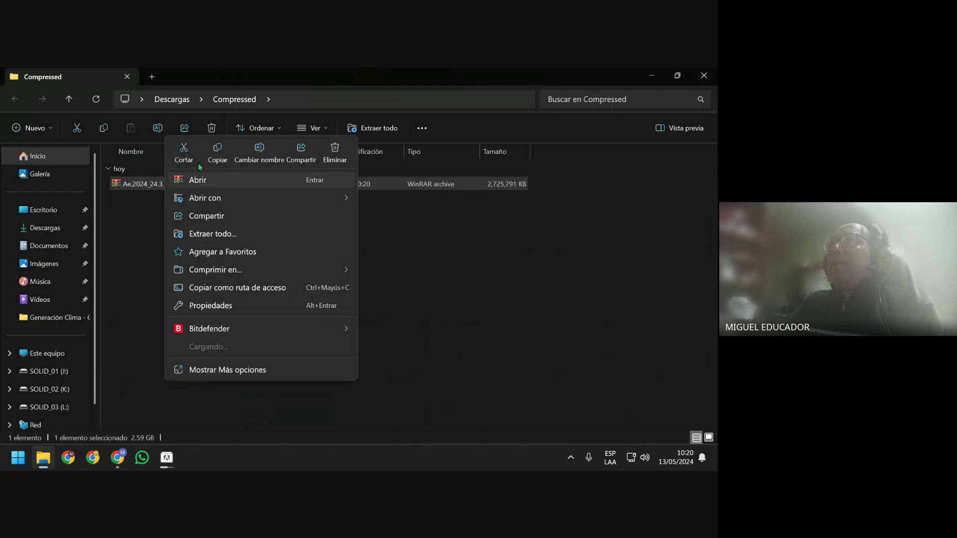
{"action": "key", "text": "Escape"}
Paste the archive into Escritorio > Data and close File Explorer
{"action": "left_click", "coordinate": [43, 210]}
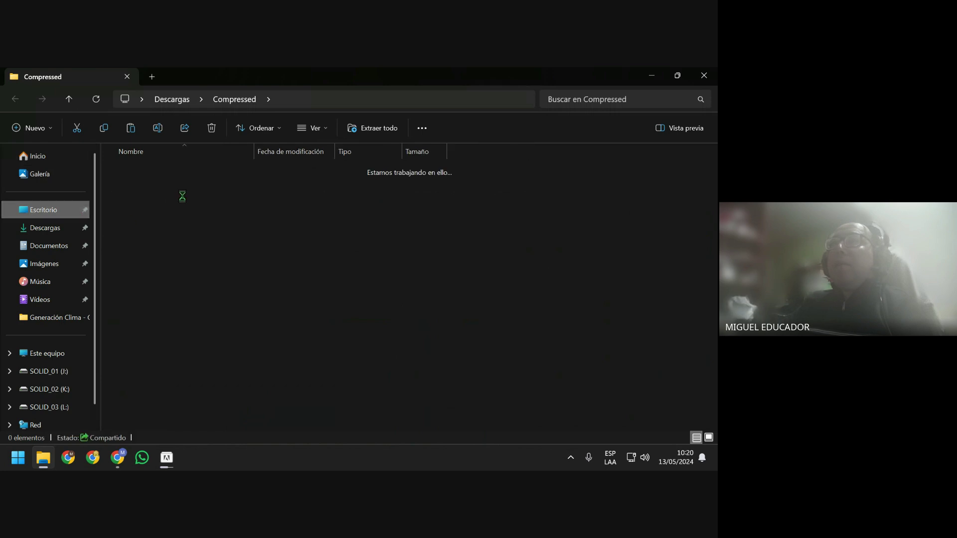
{"action": "double_click", "coordinate": [175, 170]}
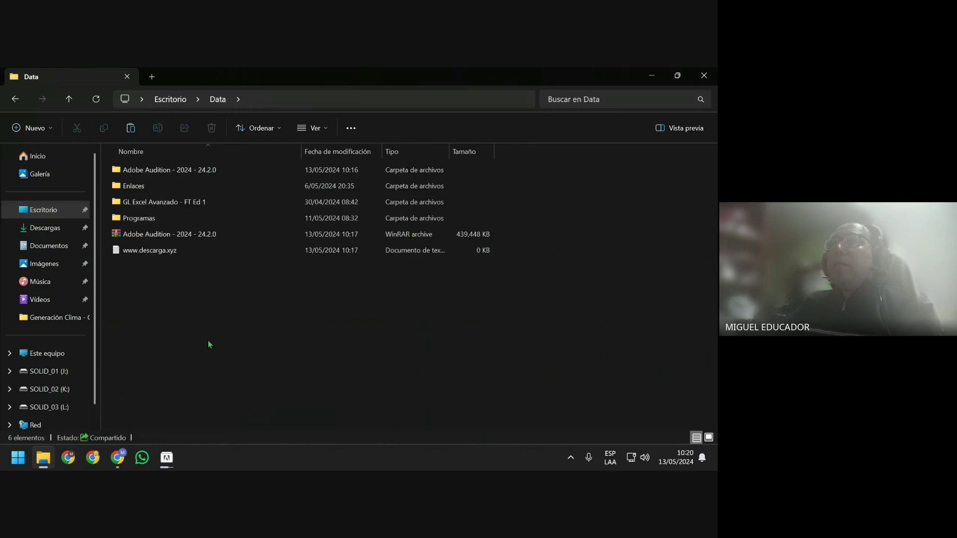
{"action": "right_click", "coordinate": [222, 363]}
{"action": "left_click", "coordinate": [222, 360]}
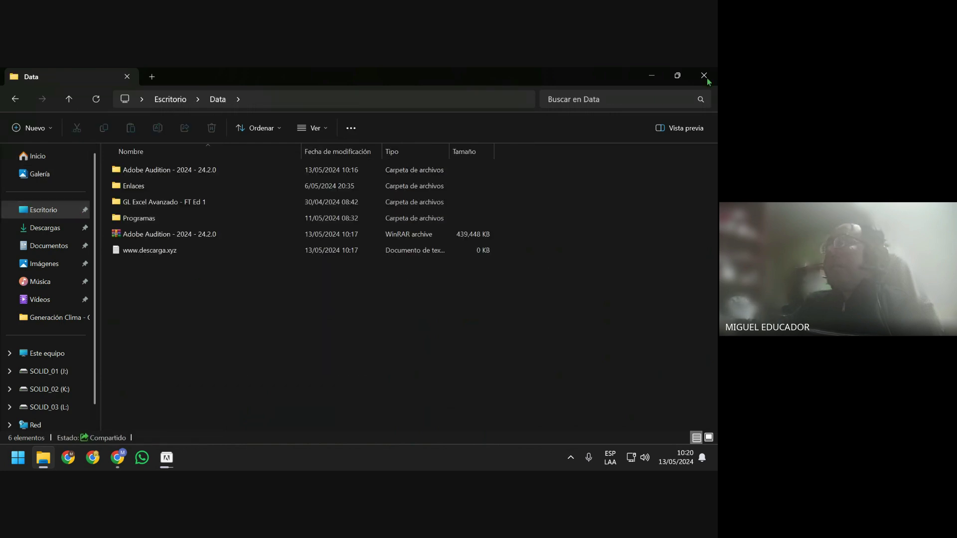
{"action": "left_click", "coordinate": [714, 72]}
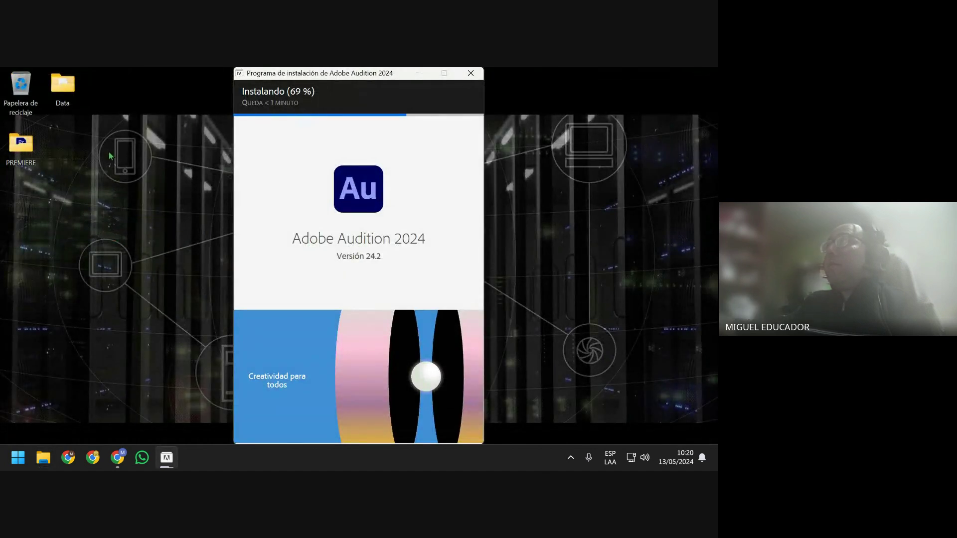
Remove both finished downloads from the download manager and close it
{"action": "right_click", "coordinate": [553, 206]}
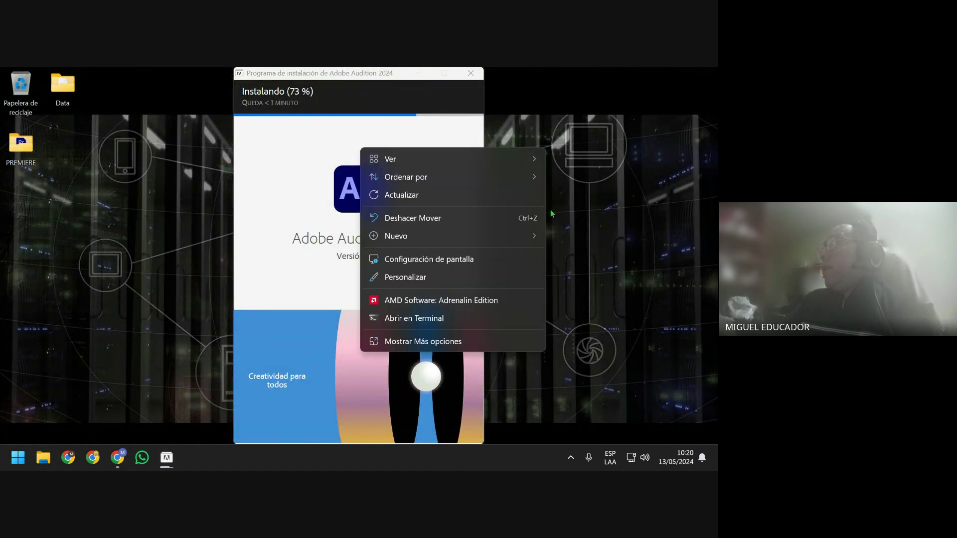
{"action": "left_click", "coordinate": [502, 195]}
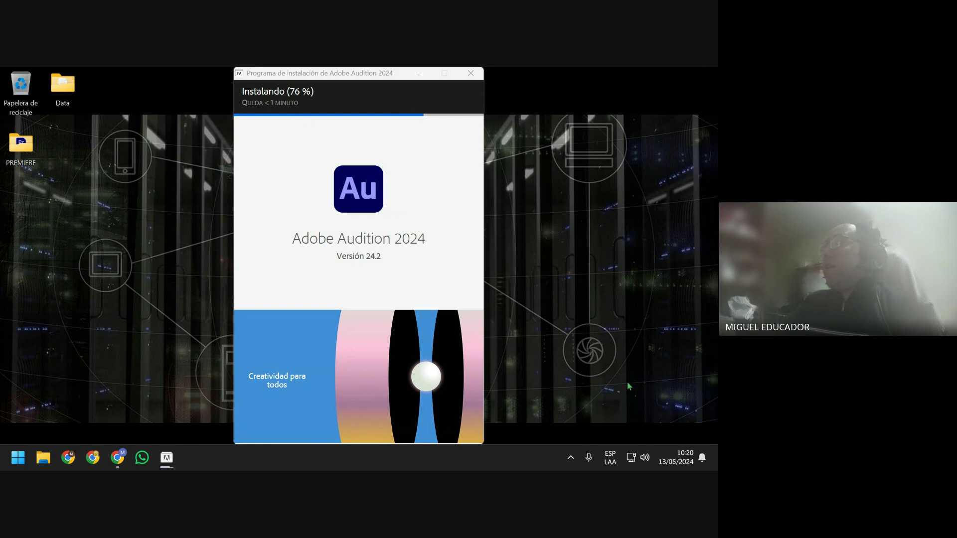
{"action": "left_click", "coordinate": [572, 458]}
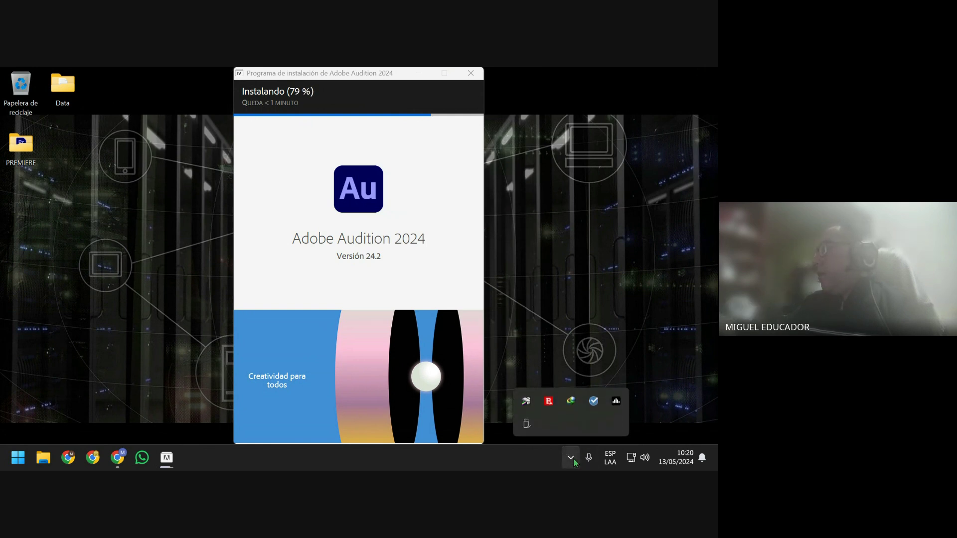
{"action": "left_click", "coordinate": [570, 401]}
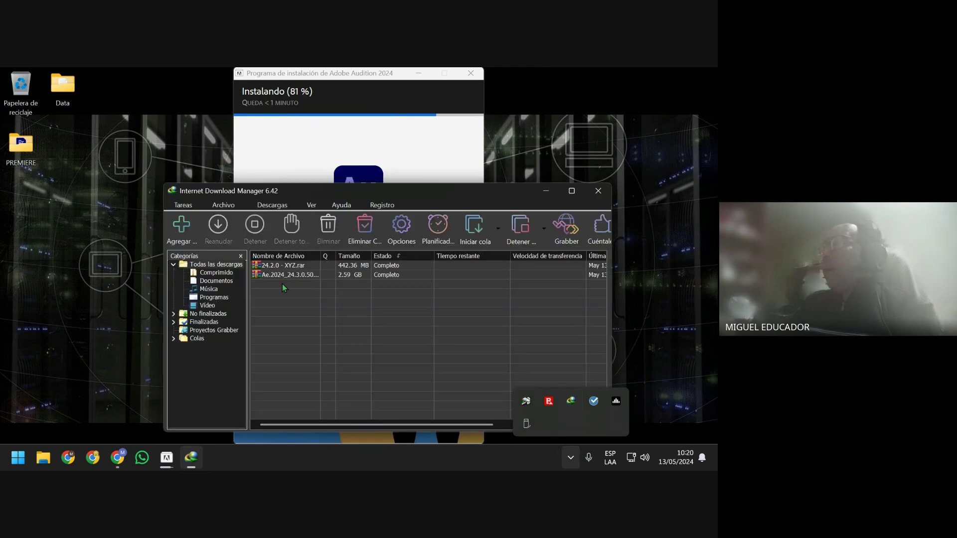
{"action": "left_click_drag", "start_coordinate": [322, 319], "coordinate": [304, 259]}
{"action": "left_click", "coordinate": [327, 226]}
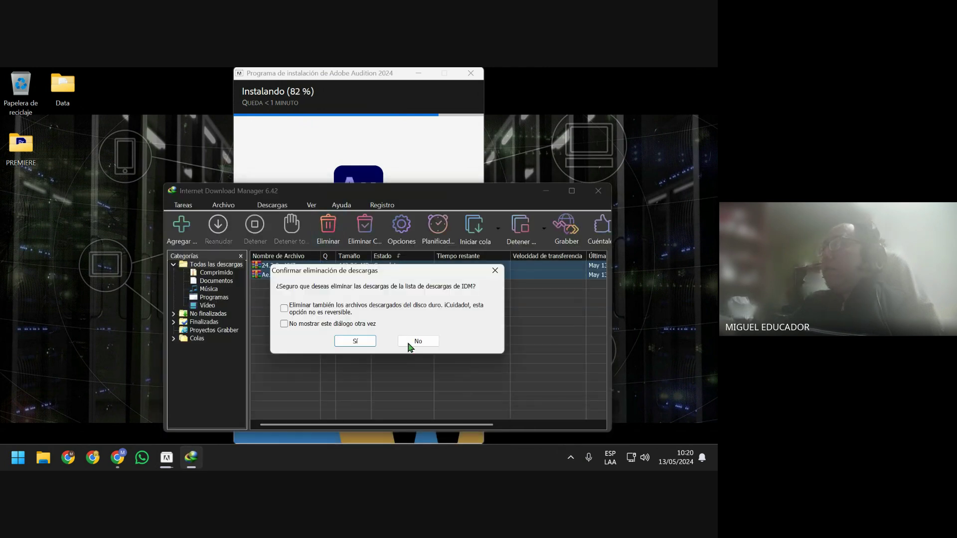
{"action": "left_click", "coordinate": [355, 342]}
{"action": "left_click", "coordinate": [600, 190]}
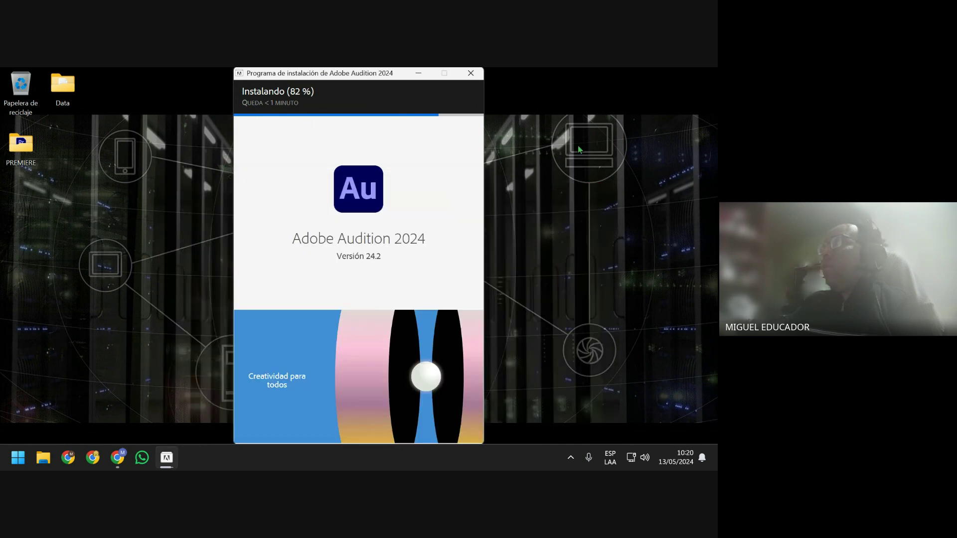
Choose Iniciar on Instalación completa, exit the error 111 notice, and refresh the desktop
{"action": "right_click", "coordinate": [581, 131]}
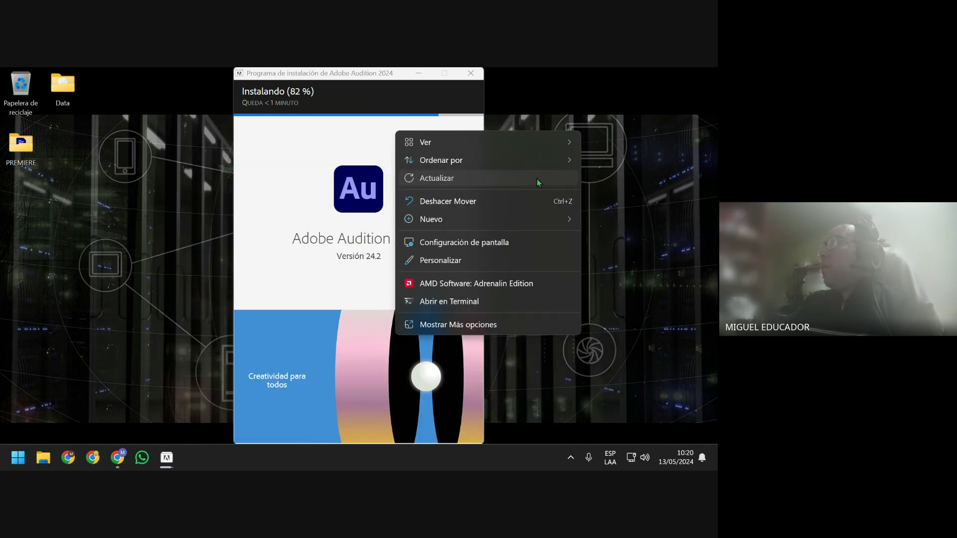
{"action": "left_click", "coordinate": [558, 178]}
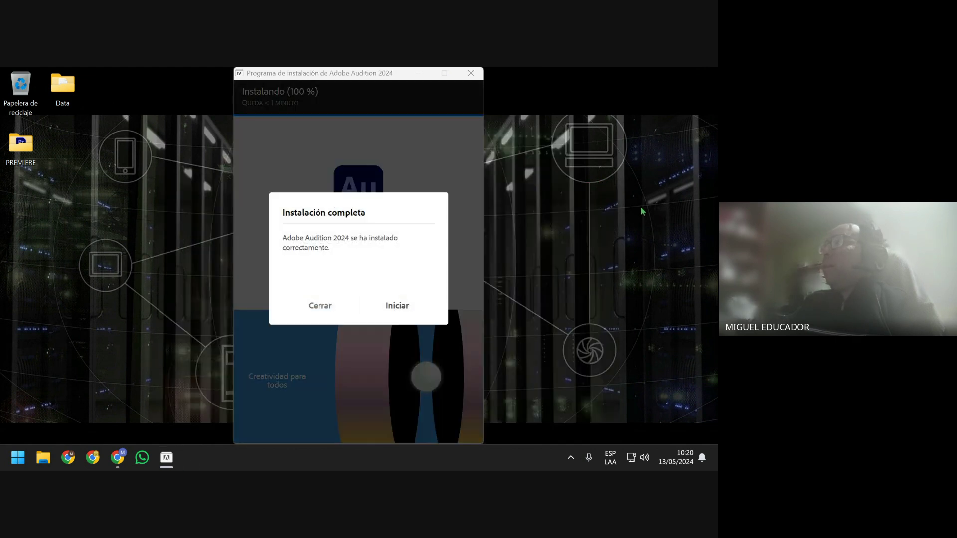
{"action": "left_click", "coordinate": [399, 307]}
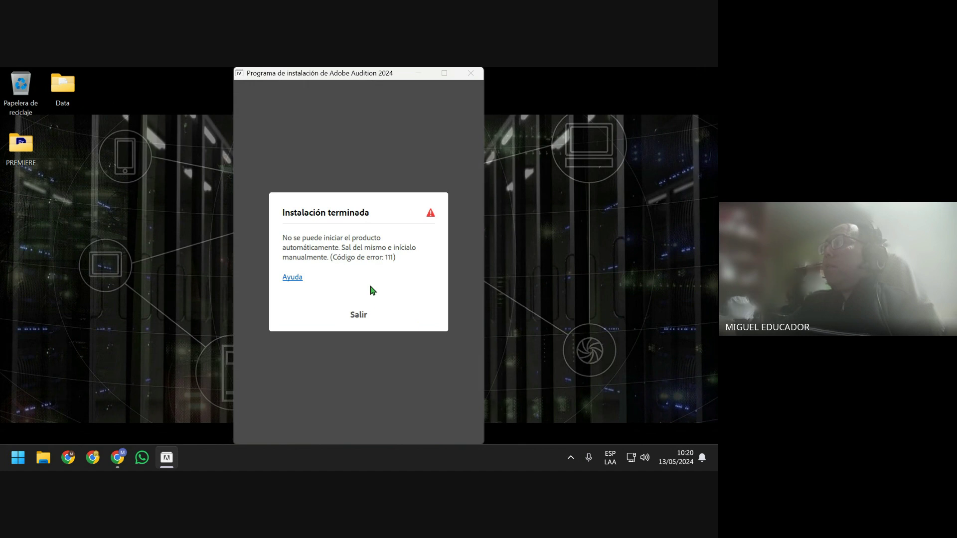
{"action": "left_click", "coordinate": [363, 315]}
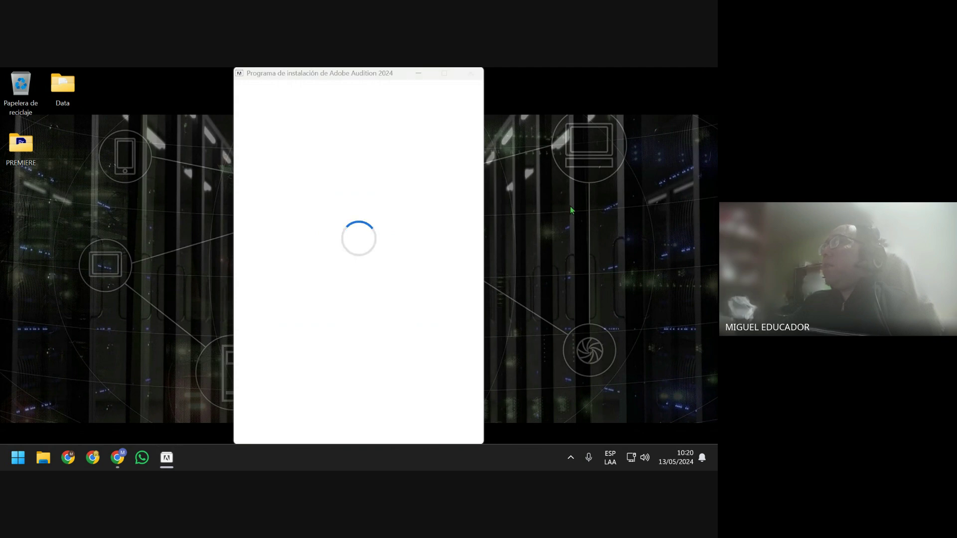
{"action": "right_click", "coordinate": [593, 162]}
{"action": "left_click", "coordinate": [539, 213]}
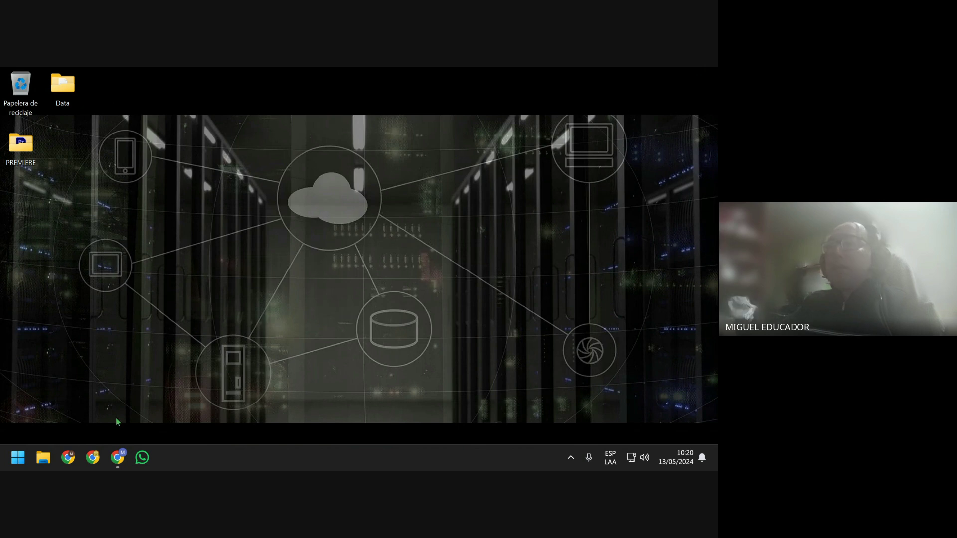
Search the Start menu for 'audi' and launch Adobe Audition 2024
{"action": "left_click", "coordinate": [18, 457]}
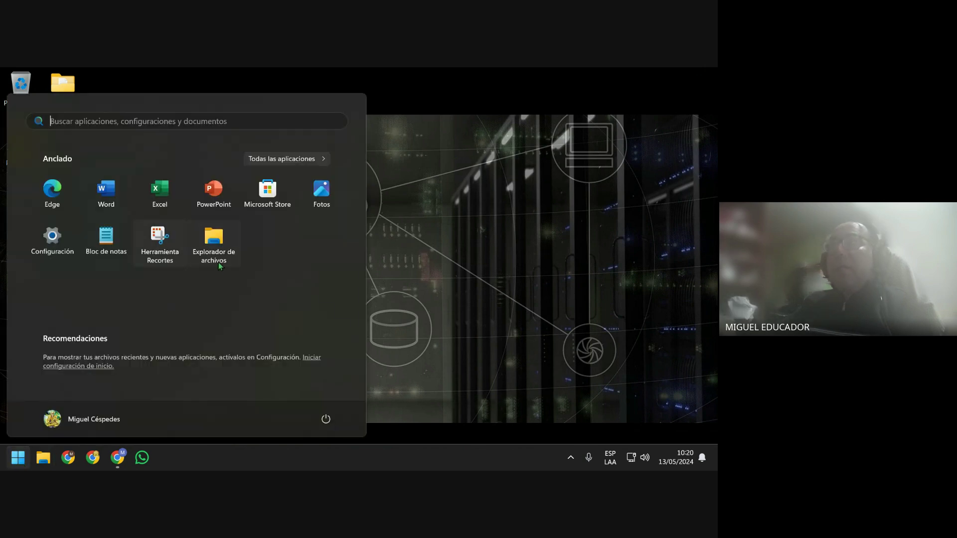
{"action": "type", "text": "au"}
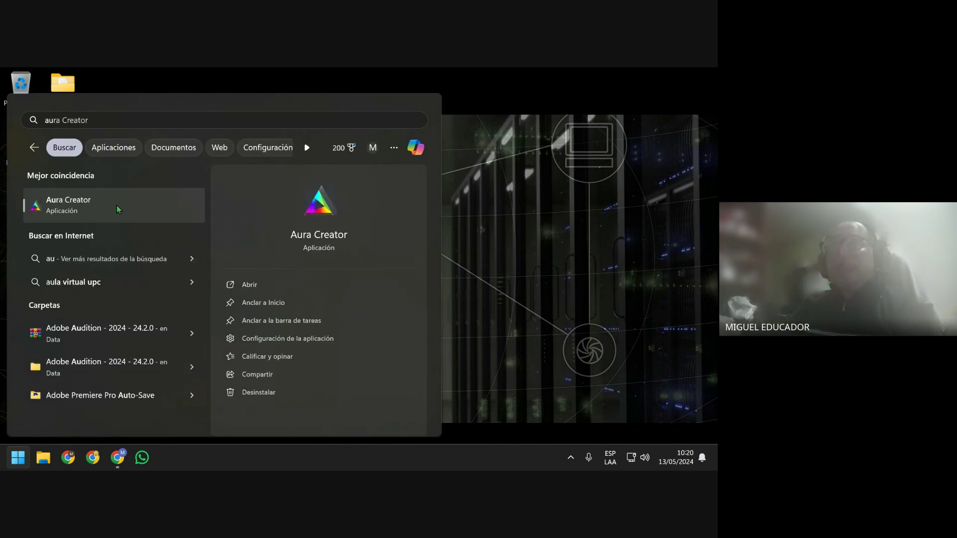
{"action": "type", "text": "di"}
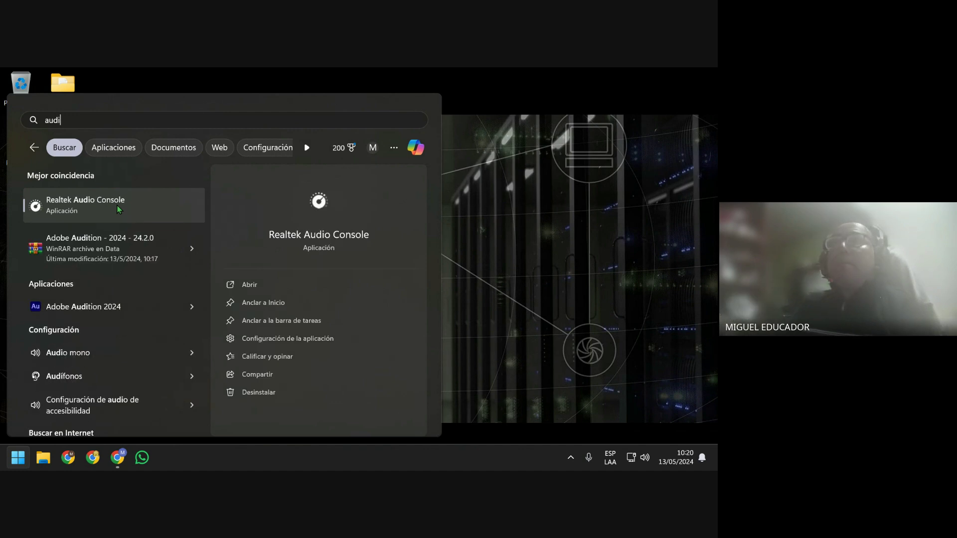
{"action": "left_click", "coordinate": [119, 308]}
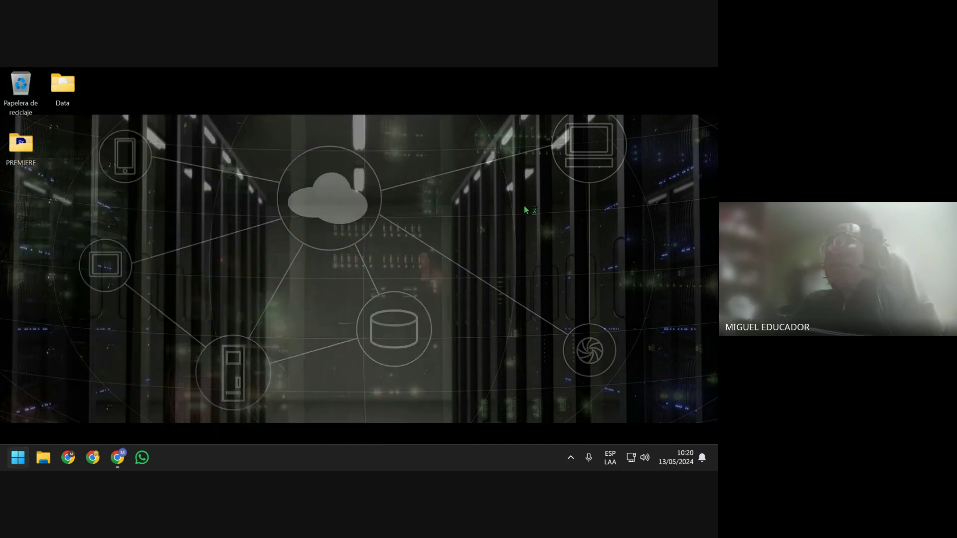
Open and close the download manager, then refresh the desktop while Audition starts
{"action": "left_click", "coordinate": [573, 457]}
{"action": "left_click", "coordinate": [571, 402]}
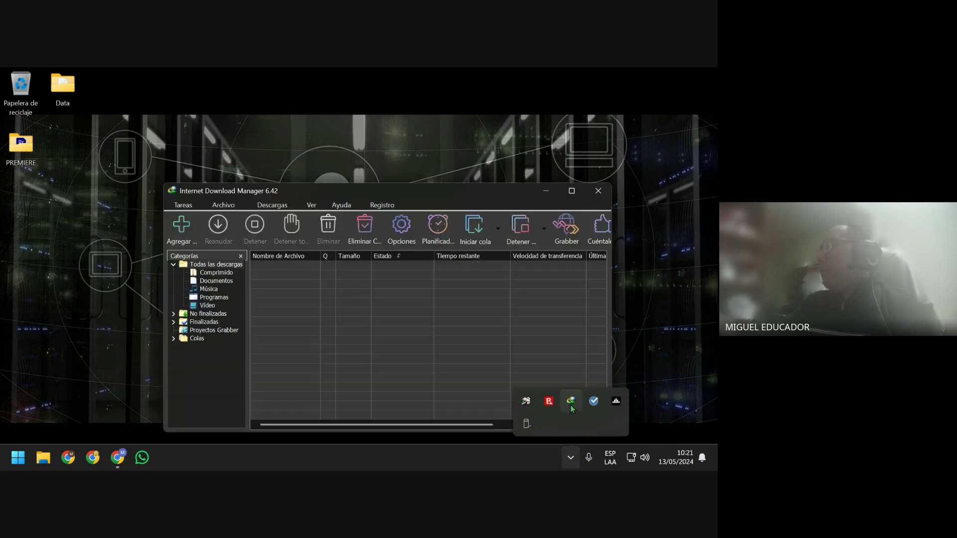
{"action": "left_click", "coordinate": [598, 189]}
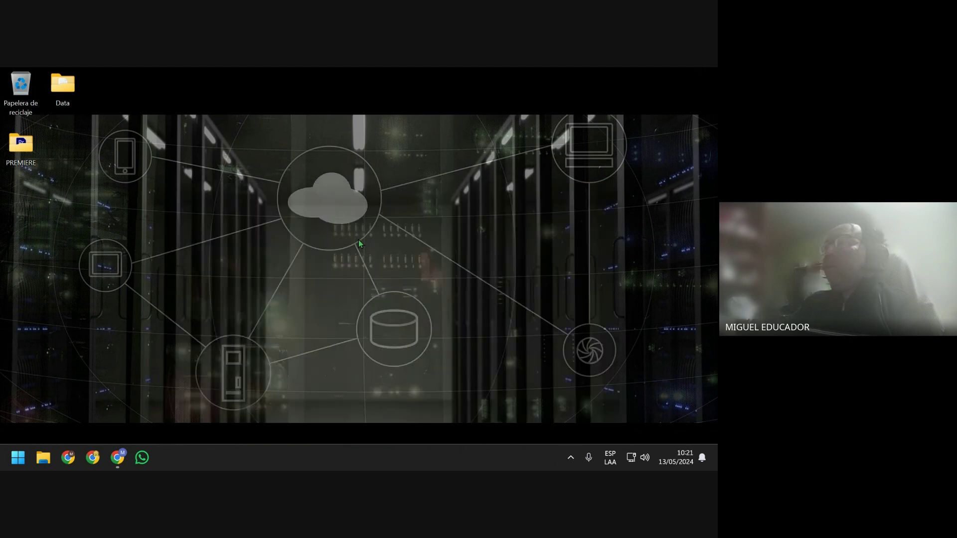
{"action": "right_click", "coordinate": [466, 137]}
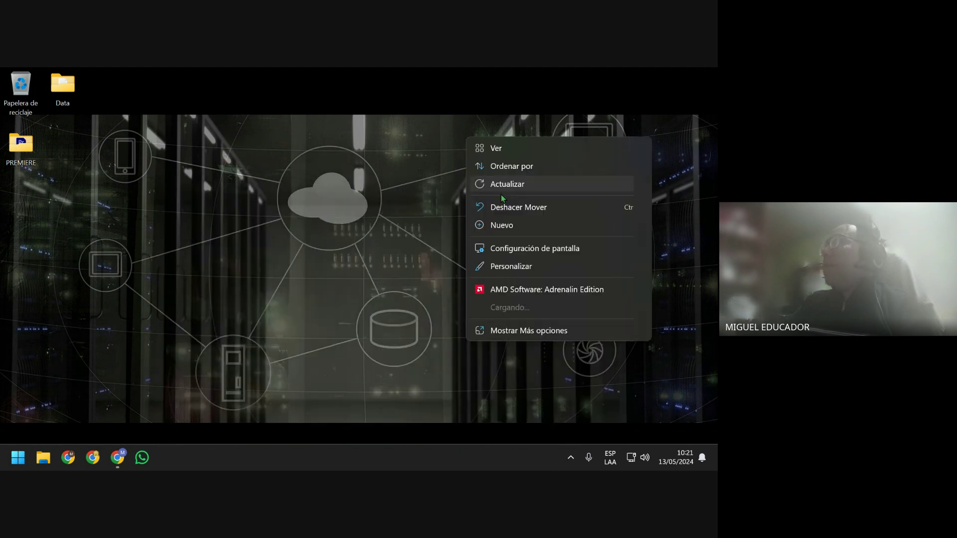
{"action": "left_click", "coordinate": [501, 187]}
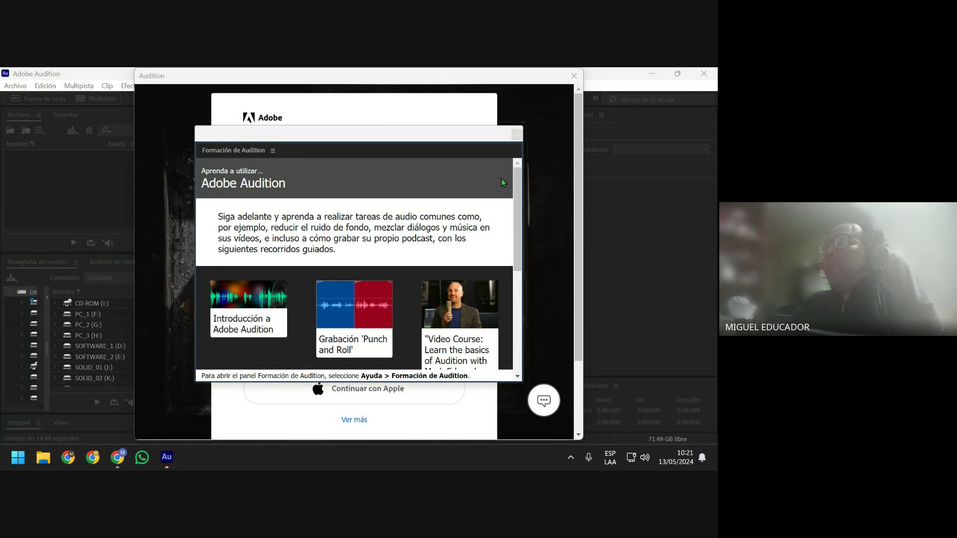
Close the Formación de Audition panel, then dismiss the Adobe sign-in window to quit Audition
{"action": "left_click", "coordinate": [517, 135]}
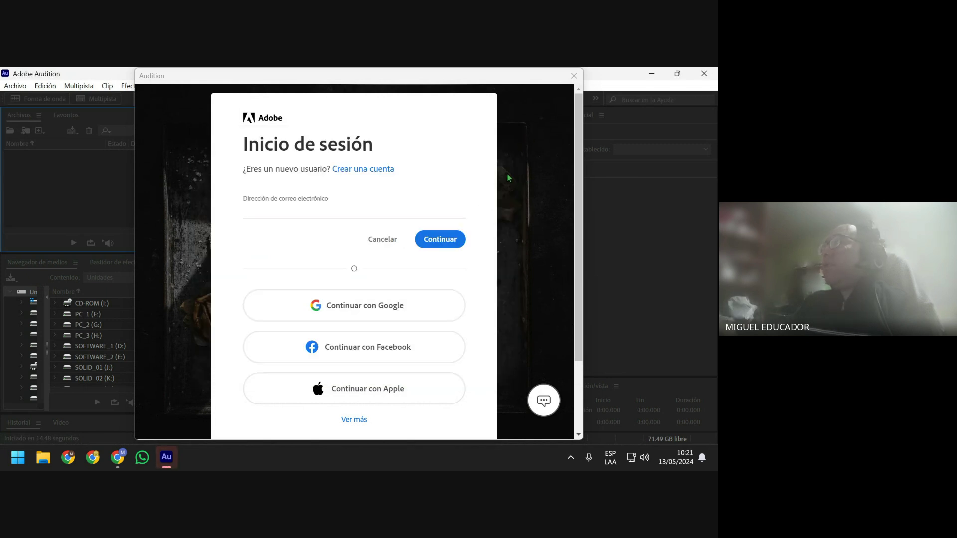
{"action": "left_click", "coordinate": [398, 240]}
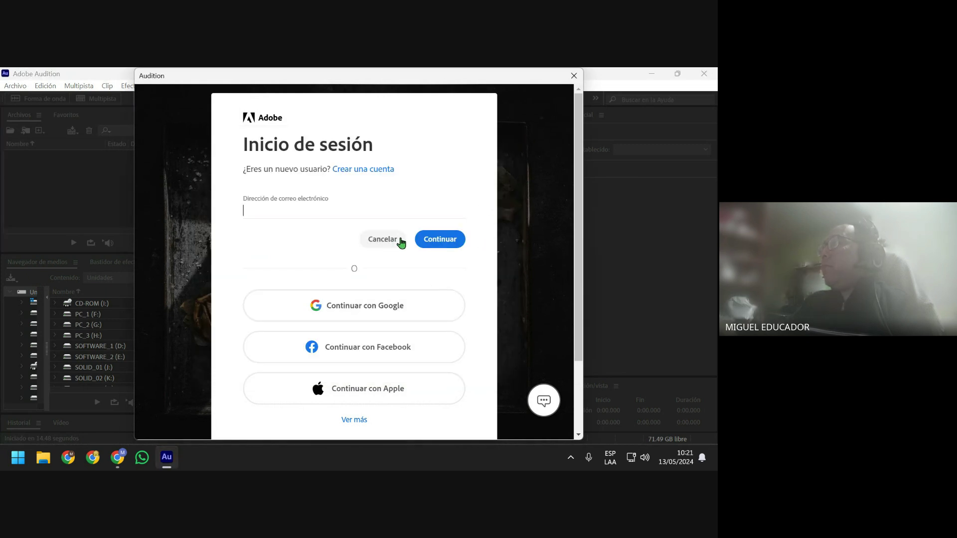
{"action": "left_click", "coordinate": [436, 240]}
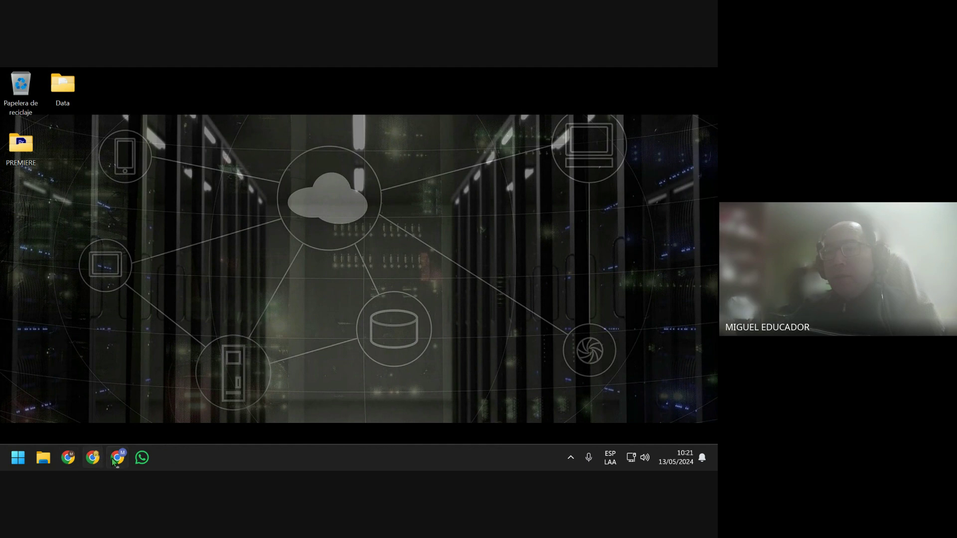
Bring up the Chrome window and switch to the Google Meet call tab
{"action": "mouse_move", "coordinate": [118, 458]}
{"action": "left_click", "coordinate": [75, 389]}
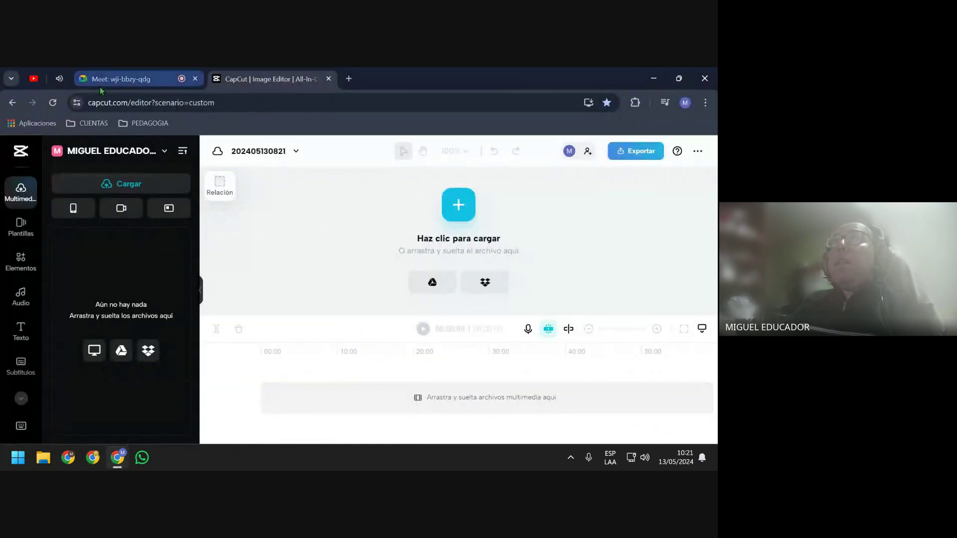
{"action": "left_click", "coordinate": [124, 79]}
Present the CapCut editor tab instead via Presentar otra ventana under Pestaña de Chrome
{"action": "left_click", "coordinate": [394, 427]}
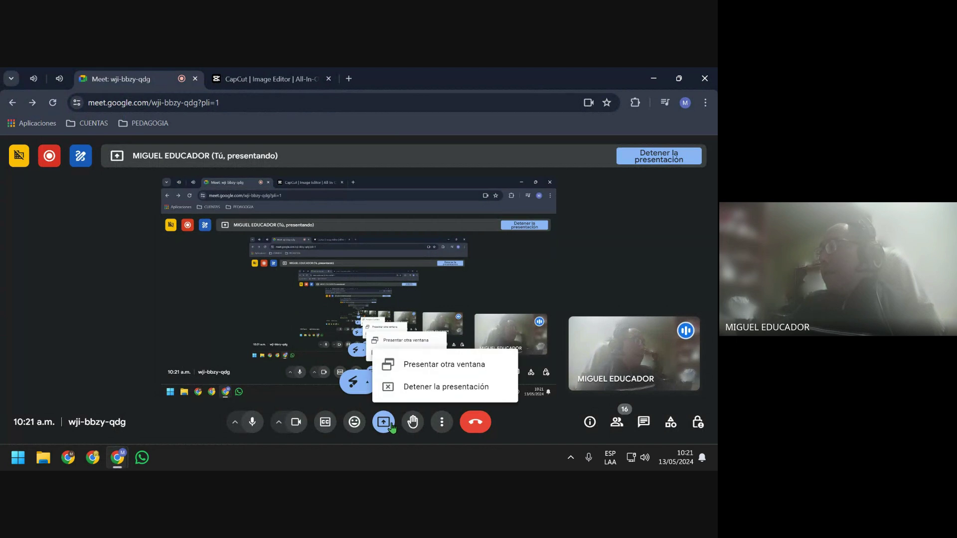
{"action": "left_click", "coordinate": [394, 427]}
{"action": "left_click", "coordinate": [393, 429]}
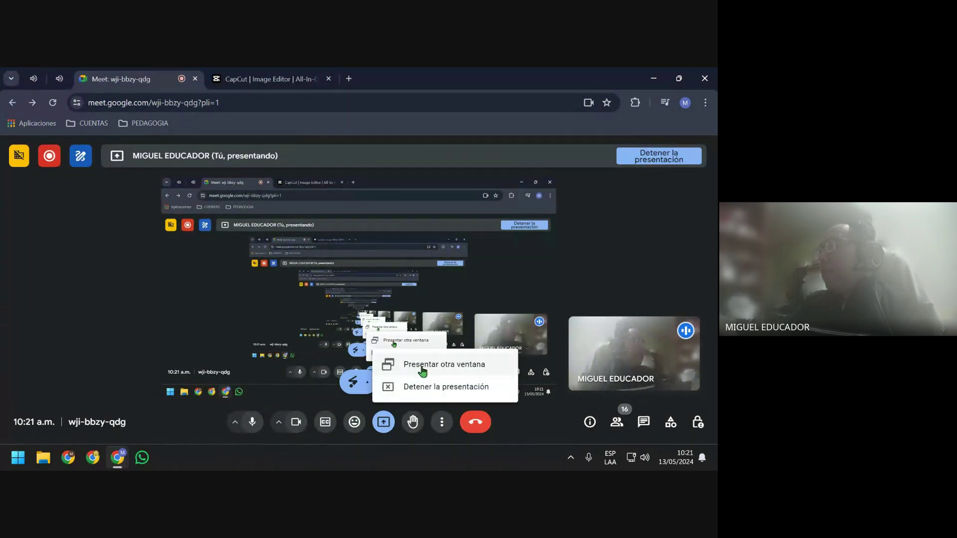
{"action": "left_click", "coordinate": [409, 366]}
{"action": "left_click", "coordinate": [349, 177]}
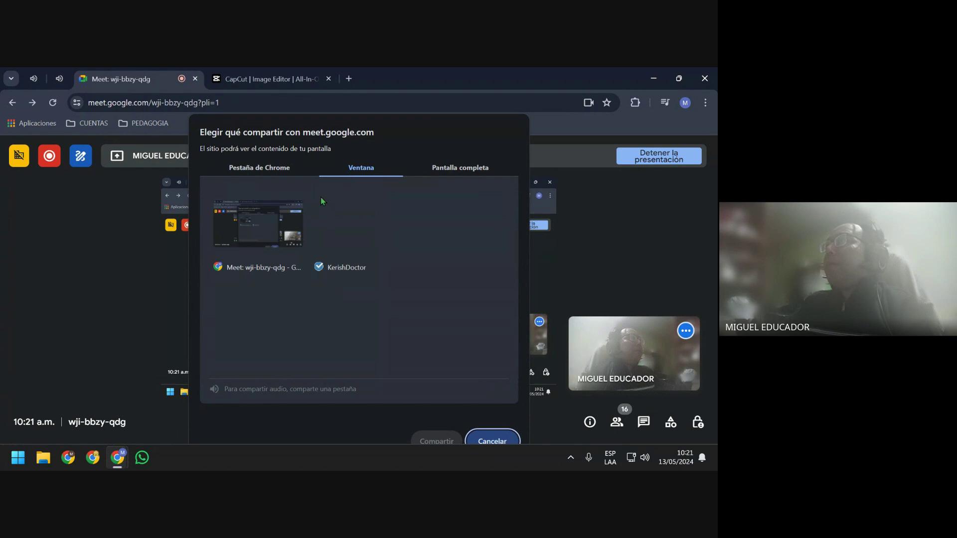
{"action": "left_click", "coordinate": [259, 168]}
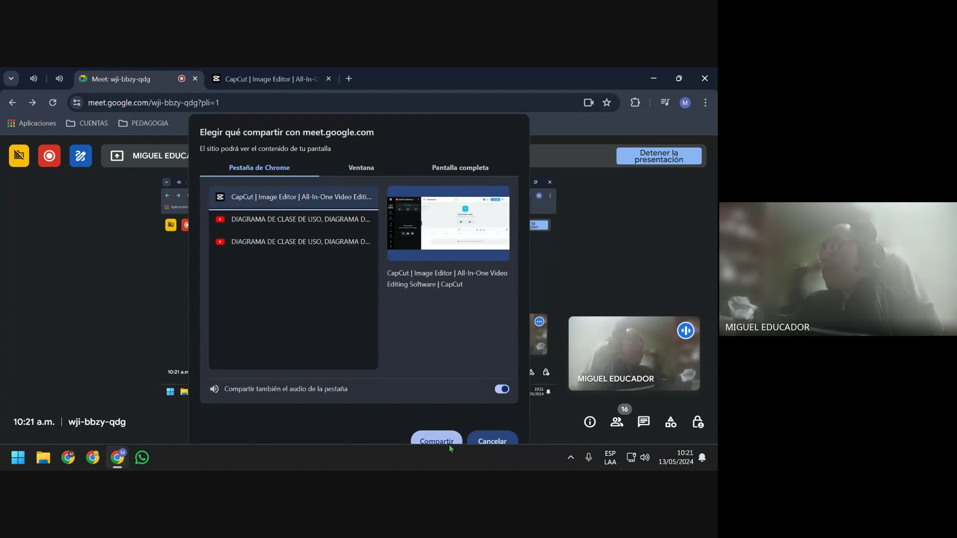
{"action": "left_click", "coordinate": [455, 437]}
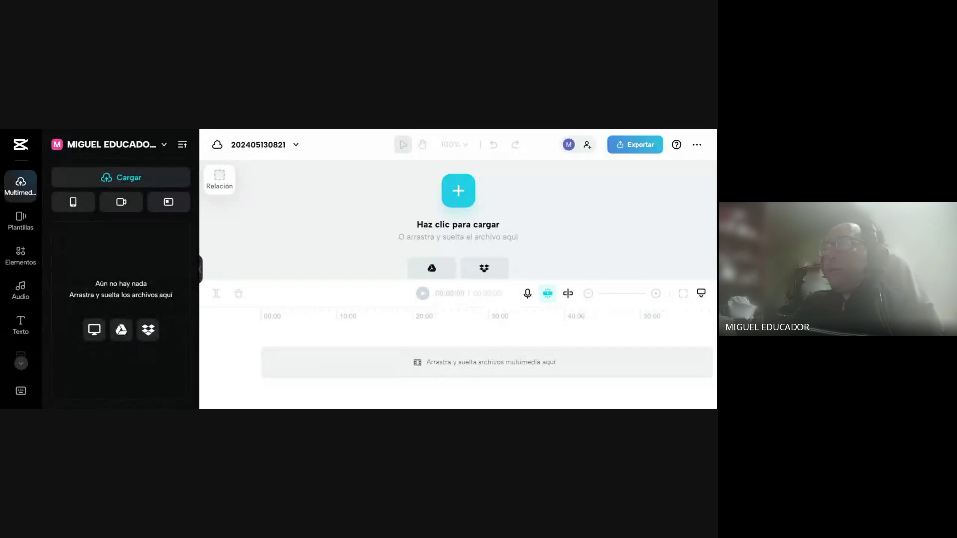
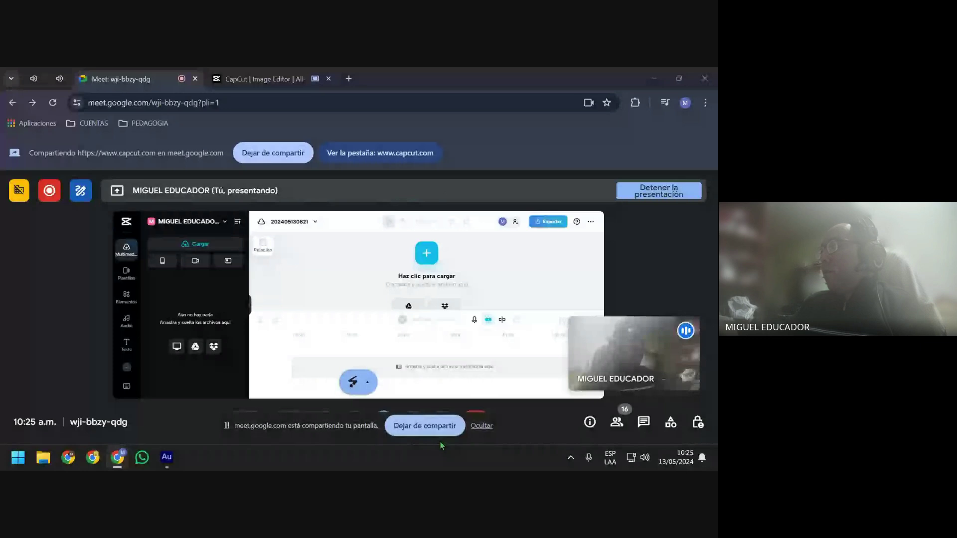
Hide the sharing notice, switch to the CapCut tab, then bring up Audition's Adobe sign-in form
{"action": "left_click", "coordinate": [478, 427]}
{"action": "left_click", "coordinate": [269, 79]}
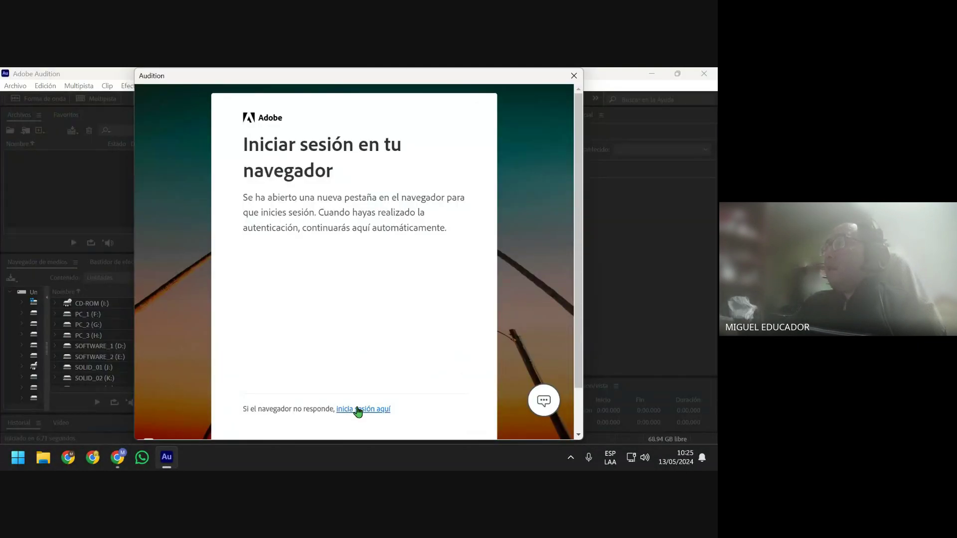
{"action": "left_click", "coordinate": [358, 409]}
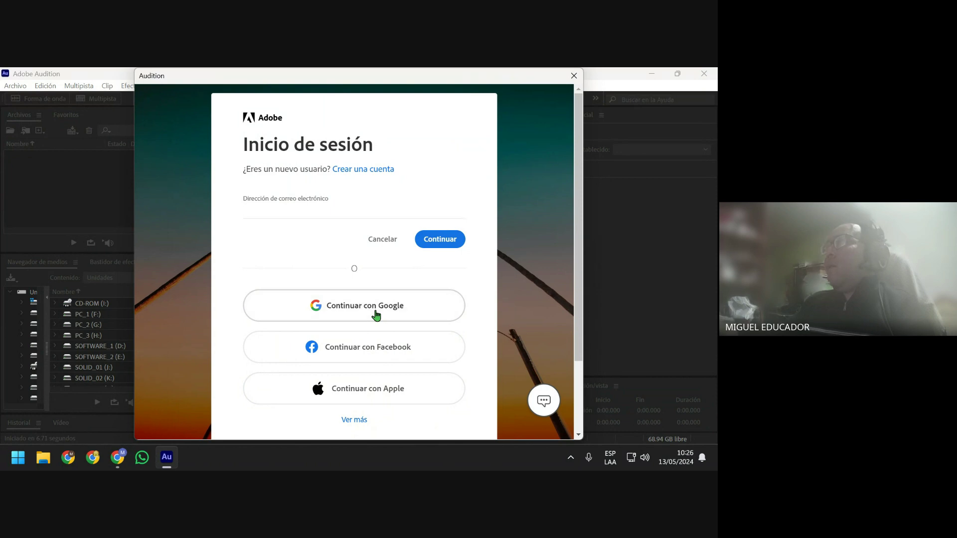
Continue signing in with Google and cut the sign-in page address from Edge's address bar
{"action": "left_click", "coordinate": [376, 311]}
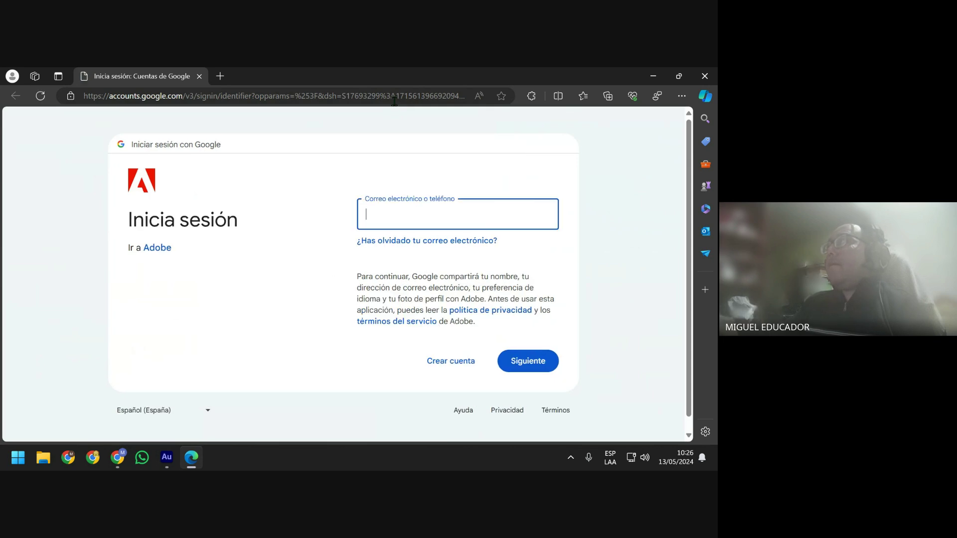
{"action": "left_click", "coordinate": [394, 100]}
{"action": "right_click", "coordinate": [394, 100]}
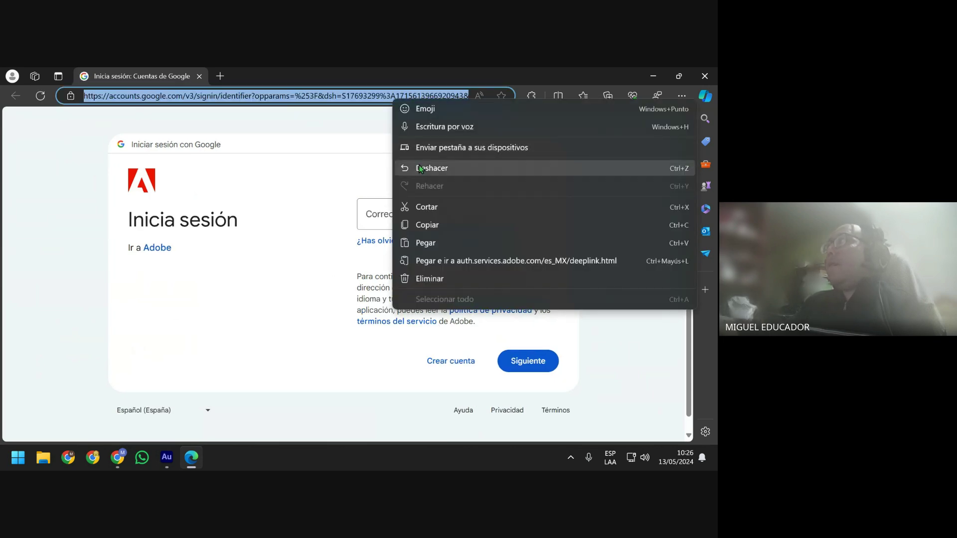
{"action": "left_click", "coordinate": [424, 207]}
Close the Edge window and return to the Chrome window showing the CapCut editor
{"action": "left_click", "coordinate": [704, 76]}
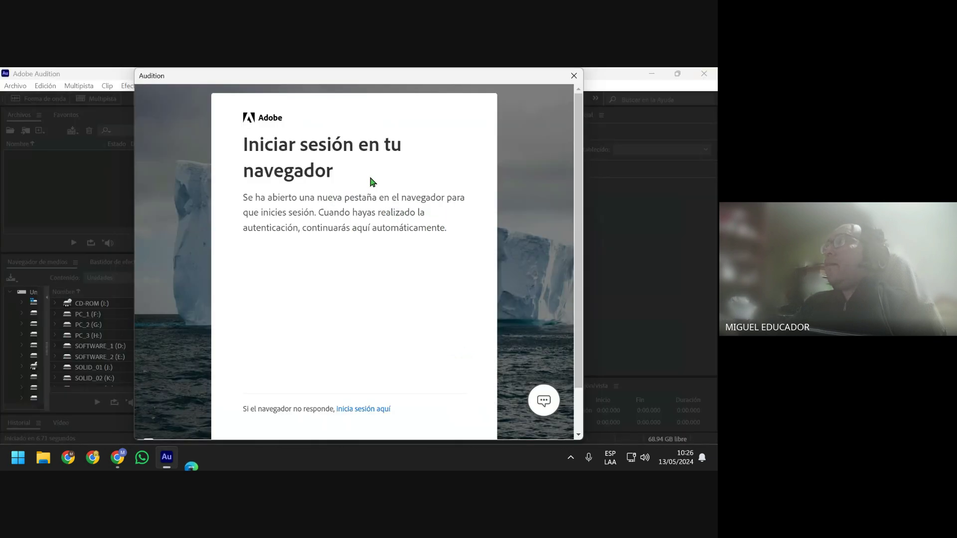
{"action": "left_click", "coordinate": [117, 456]}
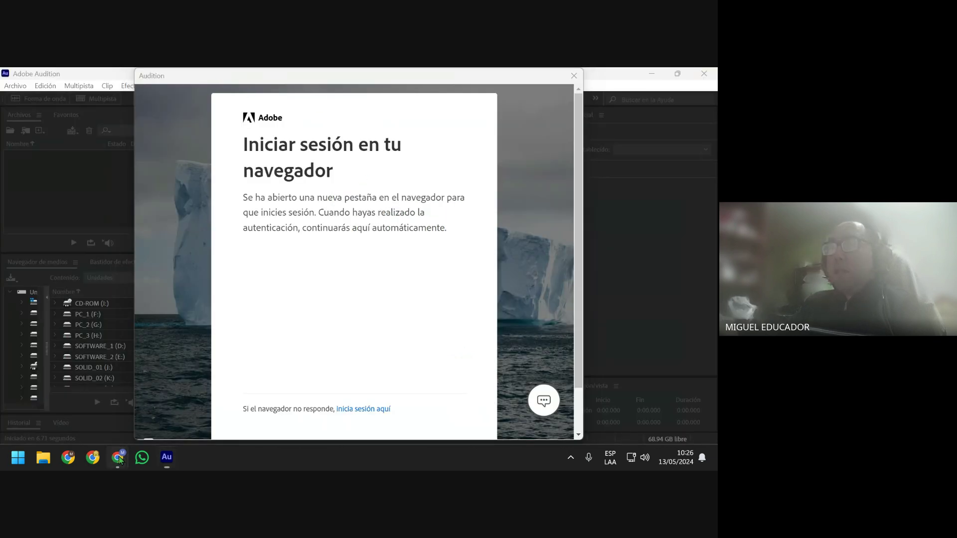
{"action": "left_click", "coordinate": [59, 399]}
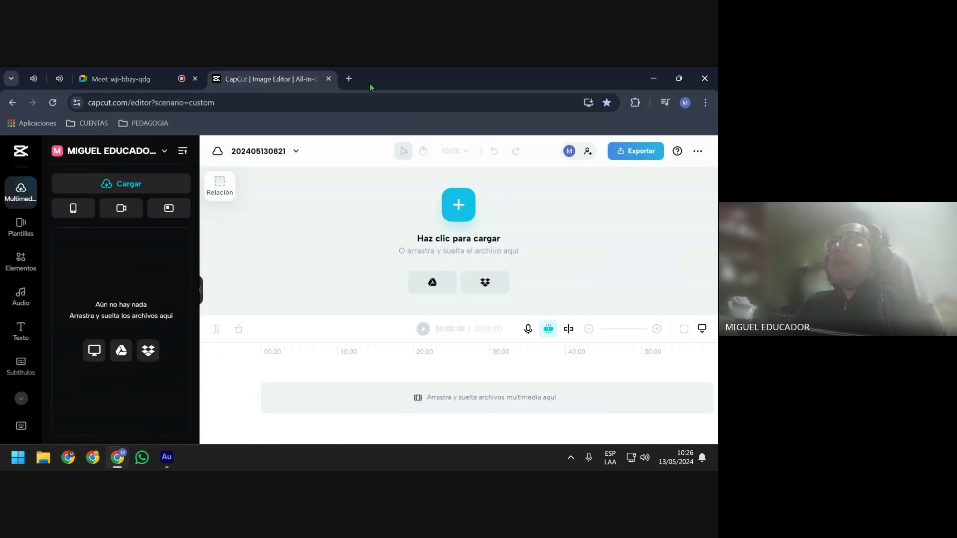
{"action": "left_click", "coordinate": [352, 83]}
{"action": "right_click", "coordinate": [331, 102]}
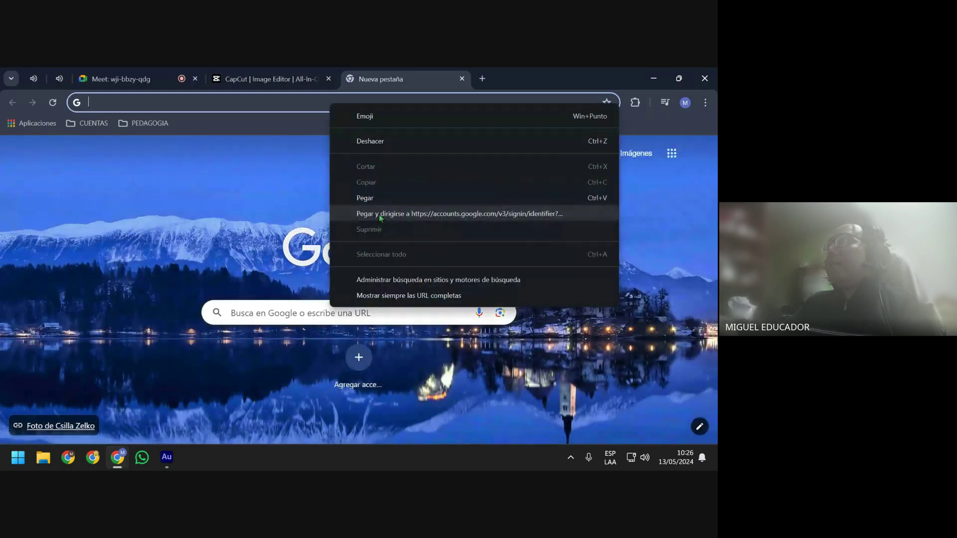
{"action": "left_click", "coordinate": [399, 214]}
{"action": "left_click", "coordinate": [459, 240]}
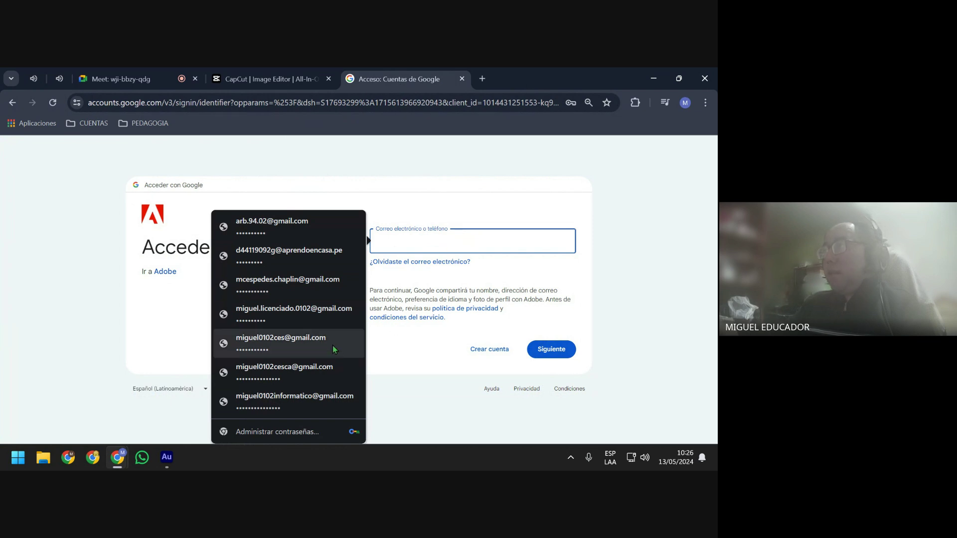
{"action": "key", "text": "Return"}
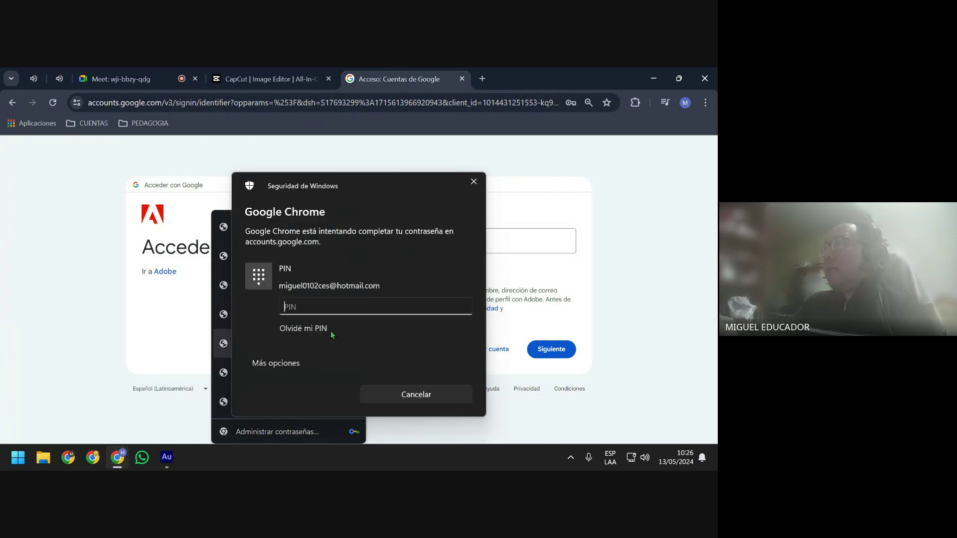
{"action": "type", "text": "12"}
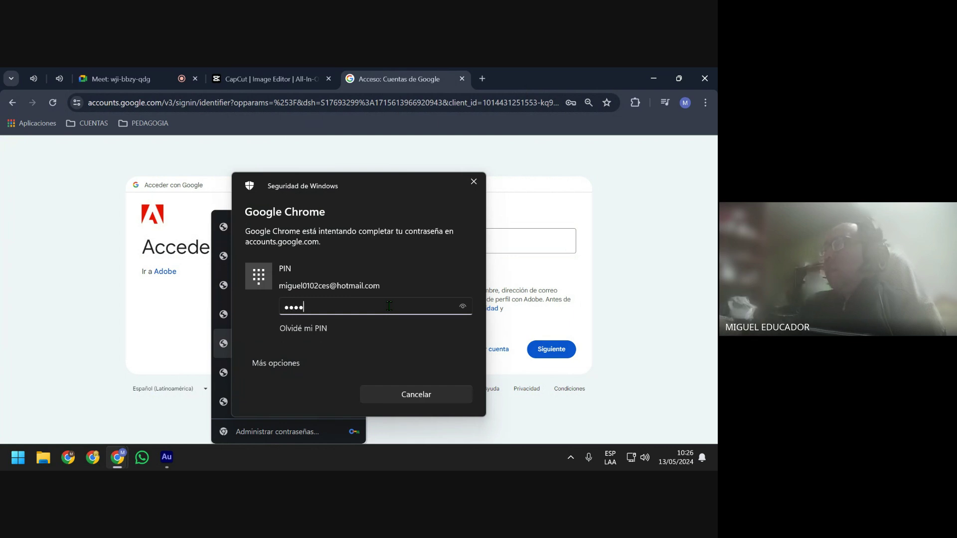
{"action": "left_click", "coordinate": [559, 349]}
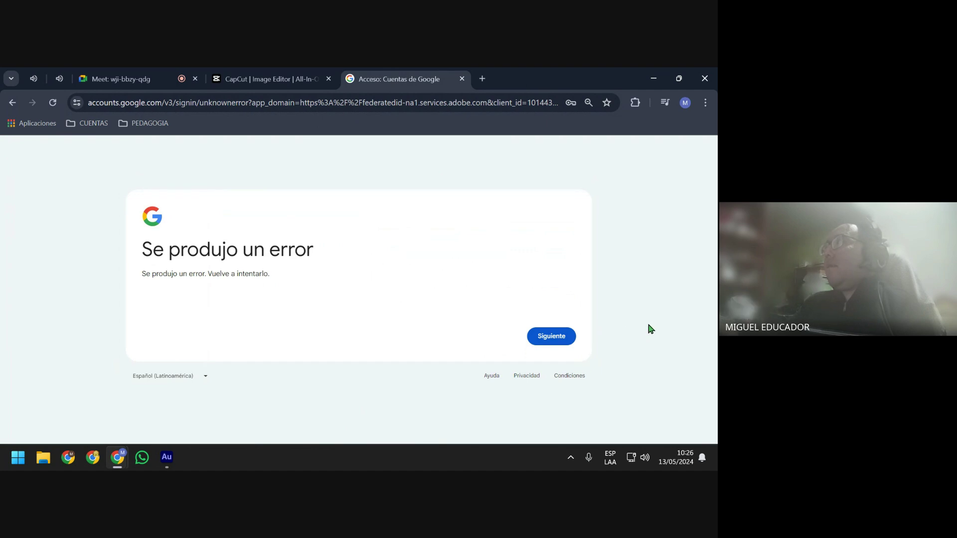
{"action": "left_click", "coordinate": [567, 339]}
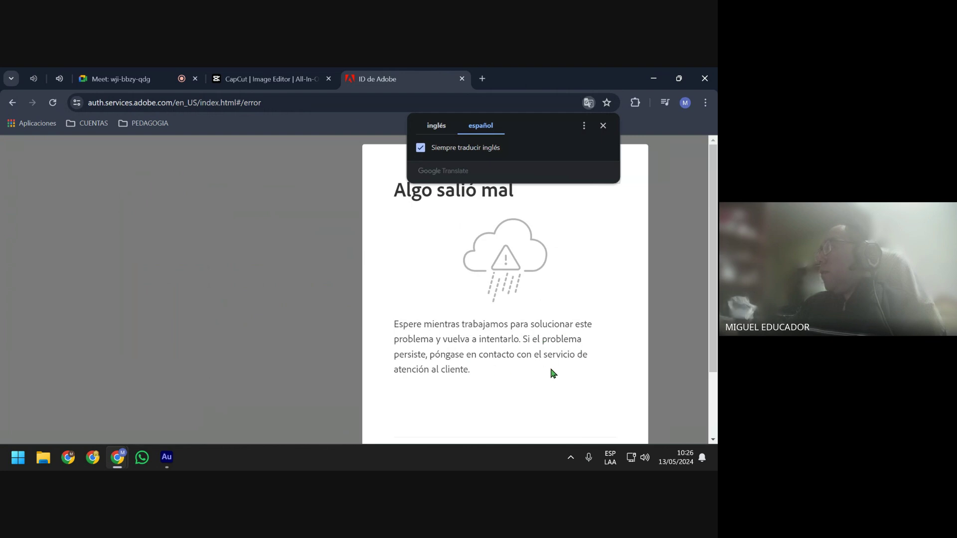
{"action": "scroll", "coordinate": [542, 241], "scroll_direction": "down", "scroll_amount": 3}
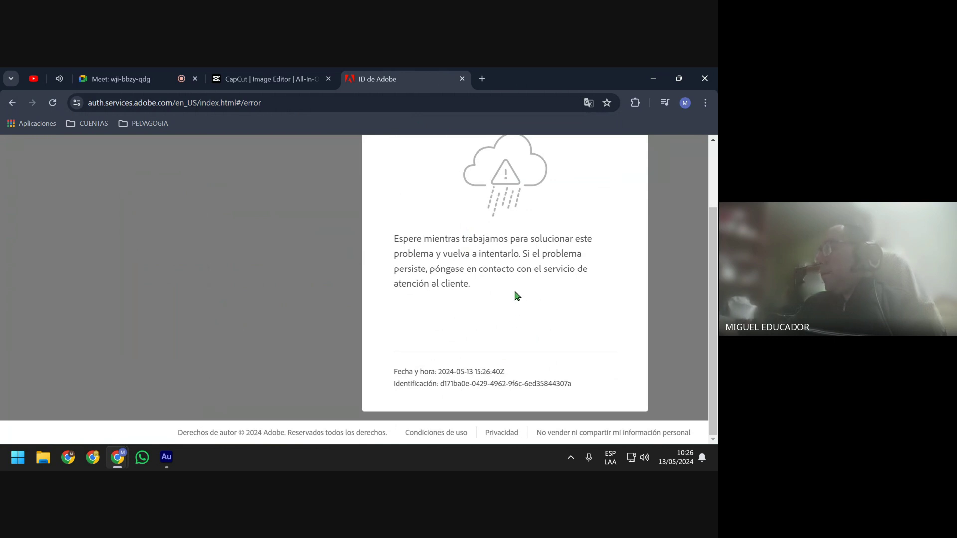
Close the Adobe error tab, open Audition's sign-in form, and submit the account email address
{"action": "left_click", "coordinate": [462, 78]}
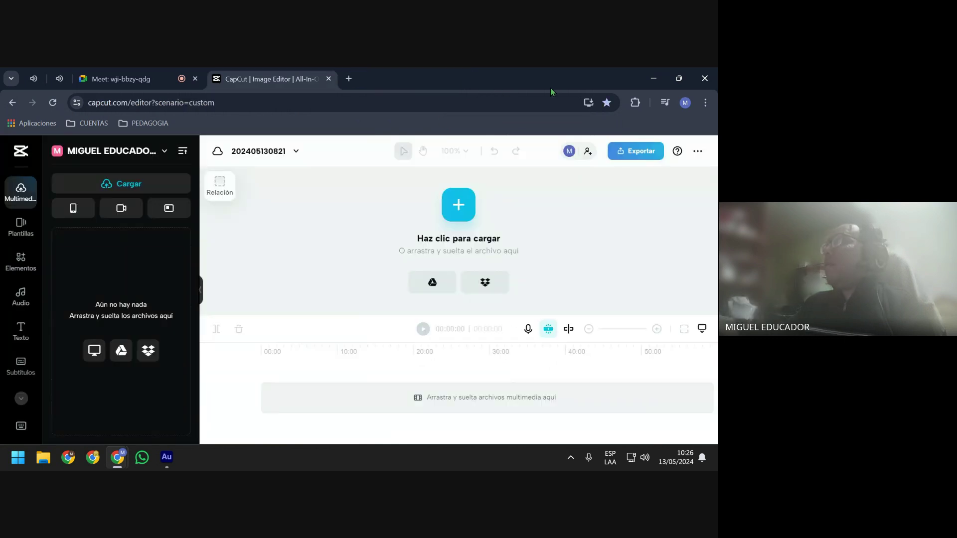
{"action": "left_click", "coordinate": [648, 80]}
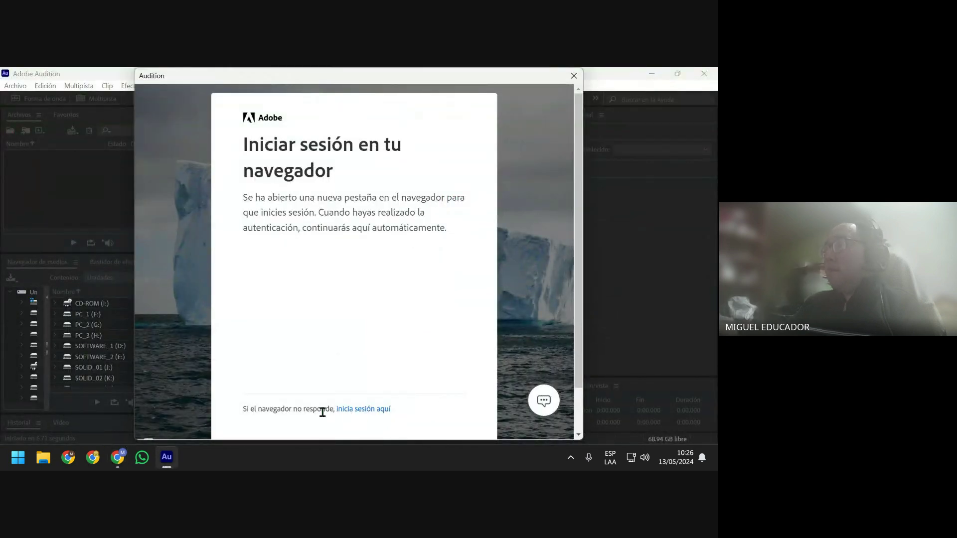
{"action": "left_click", "coordinate": [354, 410]}
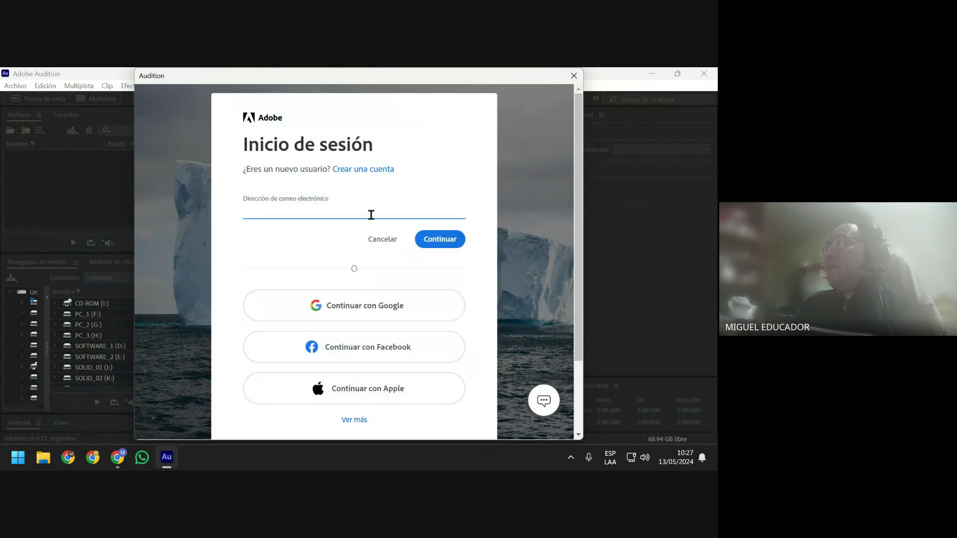
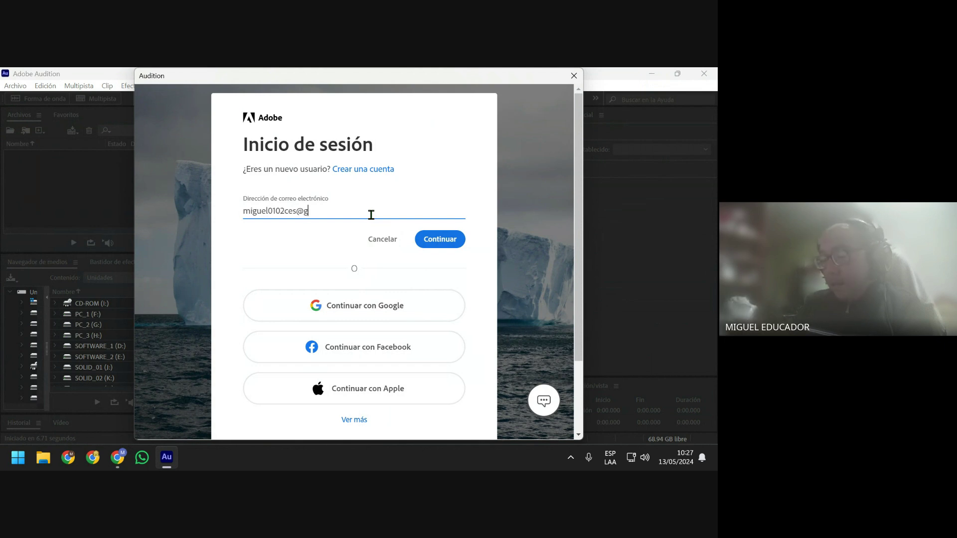
{"action": "key", "text": "Return"}
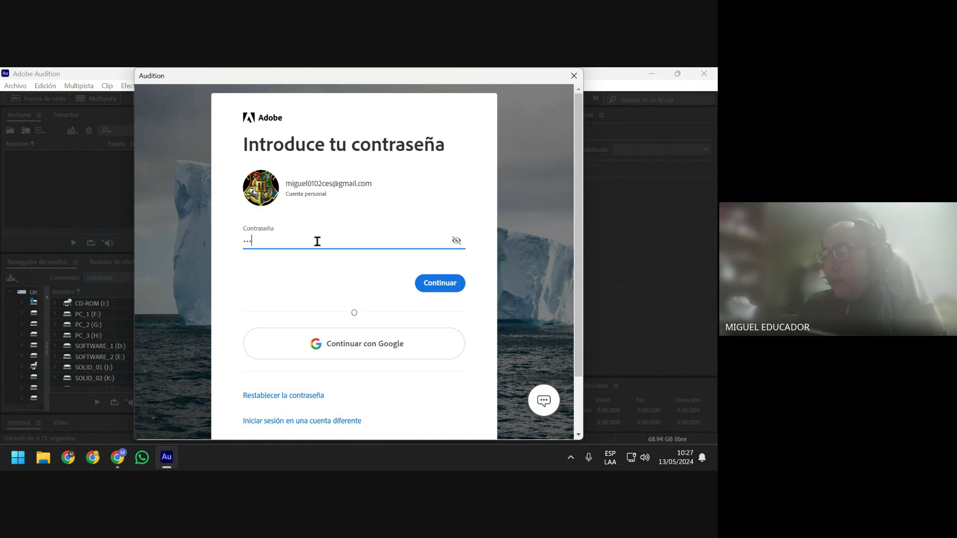
Submit two password attempts, both rejected, then choose Restablecer la contraseña
{"action": "type", "text": "******"}
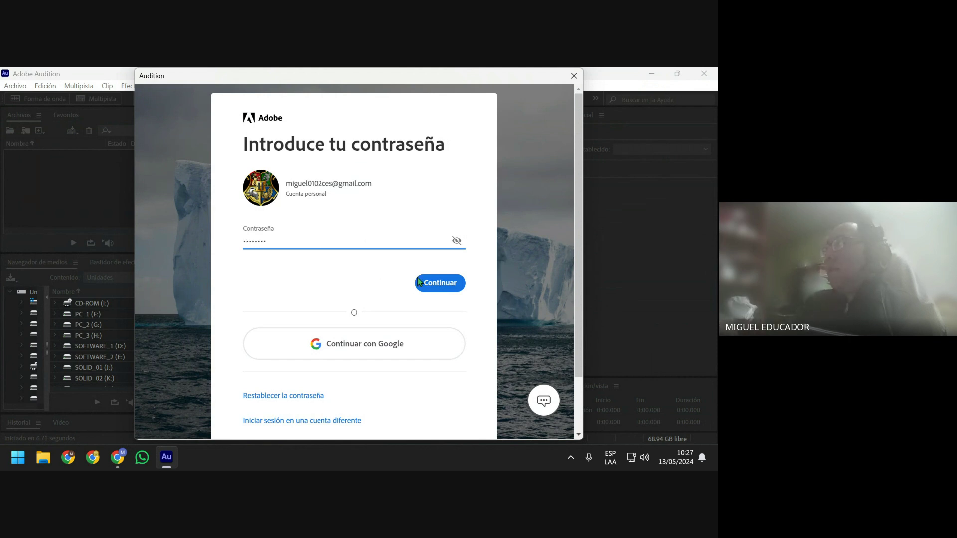
{"action": "left_click", "coordinate": [420, 283]}
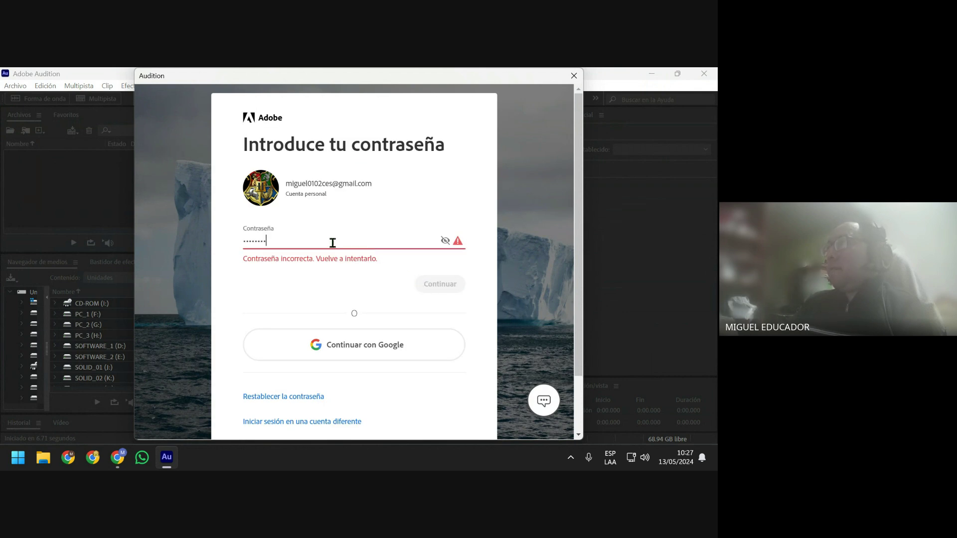
{"action": "double_click", "coordinate": [331, 243]}
{"action": "type", "text": "**"}
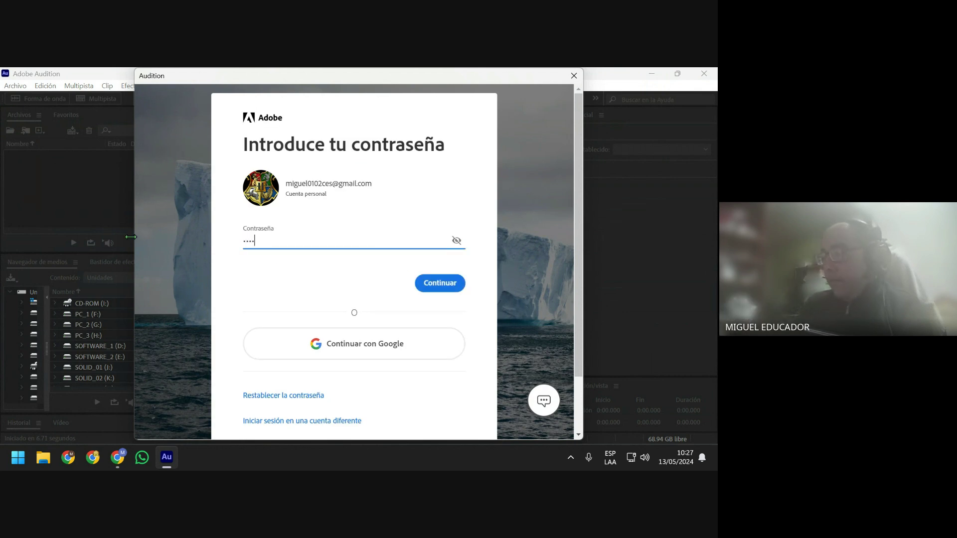
{"action": "type", "text": "*"}
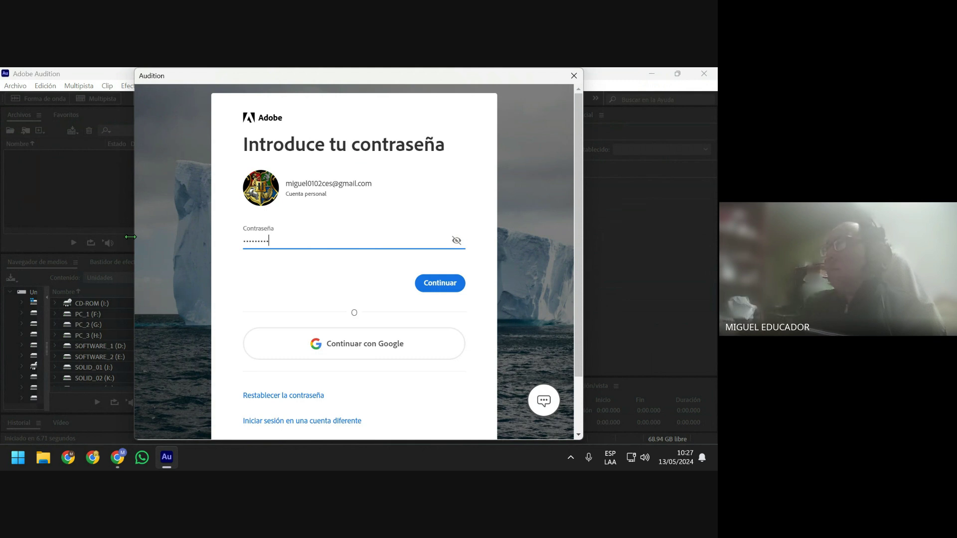
{"action": "left_click", "coordinate": [432, 285]}
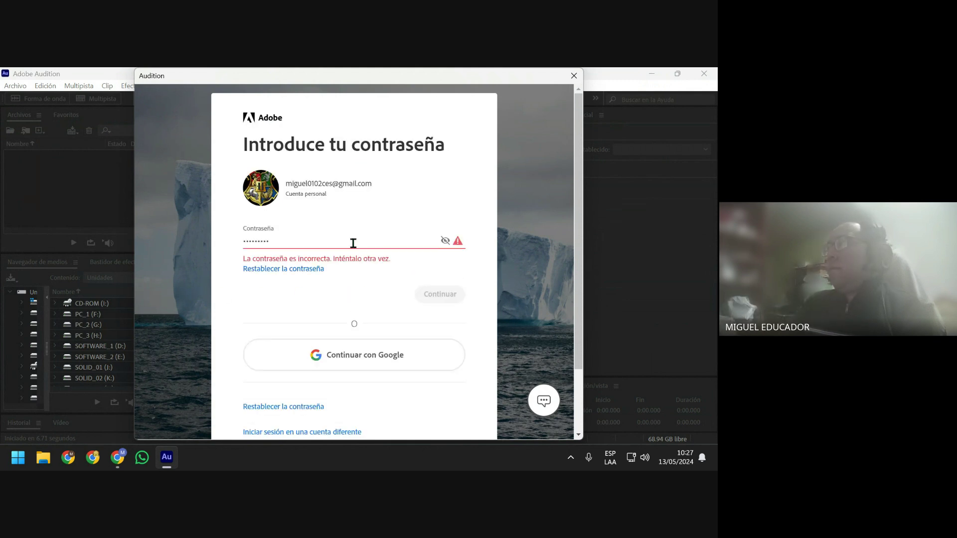
{"action": "left_click", "coordinate": [288, 407]}
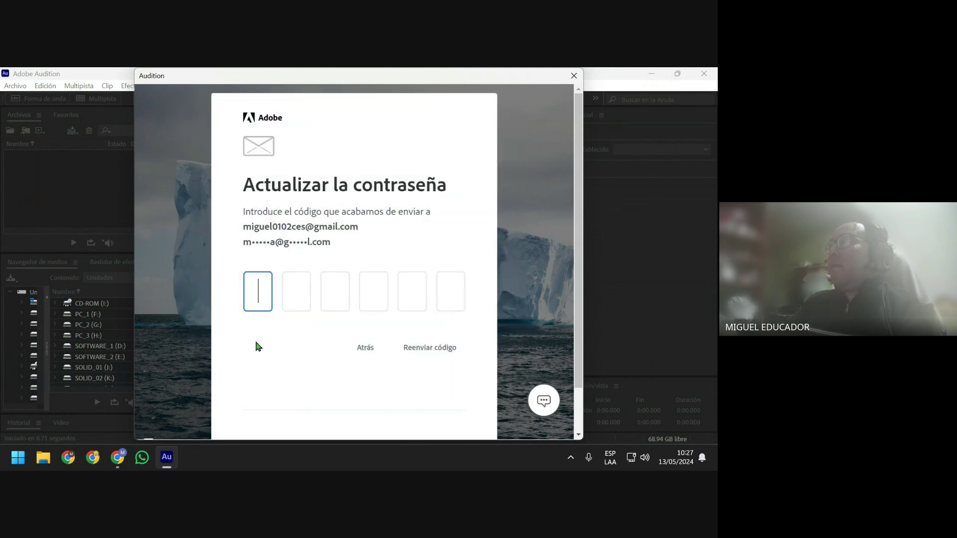
Bring the Chrome window forward and switch to the Google Meet call tab
{"action": "mouse_move", "coordinate": [117, 457]}
{"action": "left_click", "coordinate": [60, 394]}
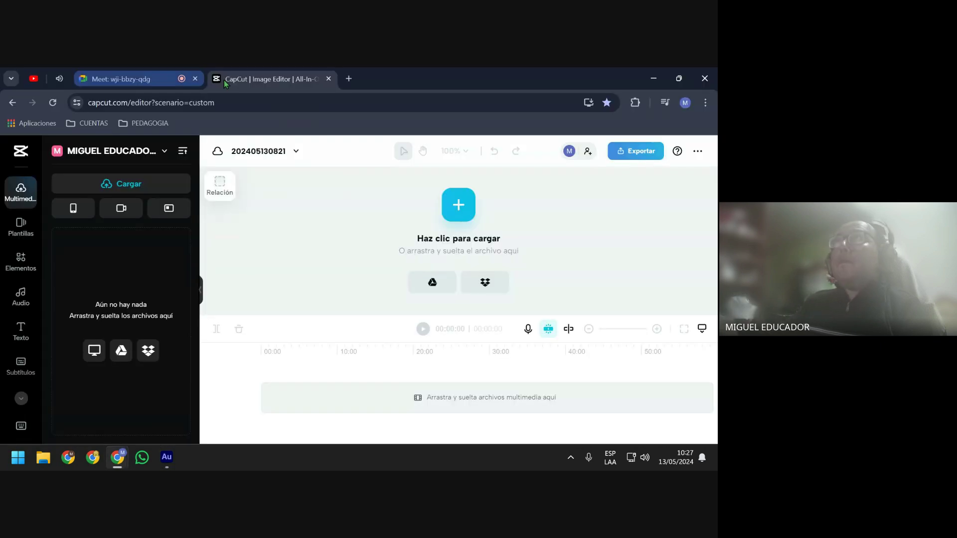
{"action": "left_click", "coordinate": [129, 79]}
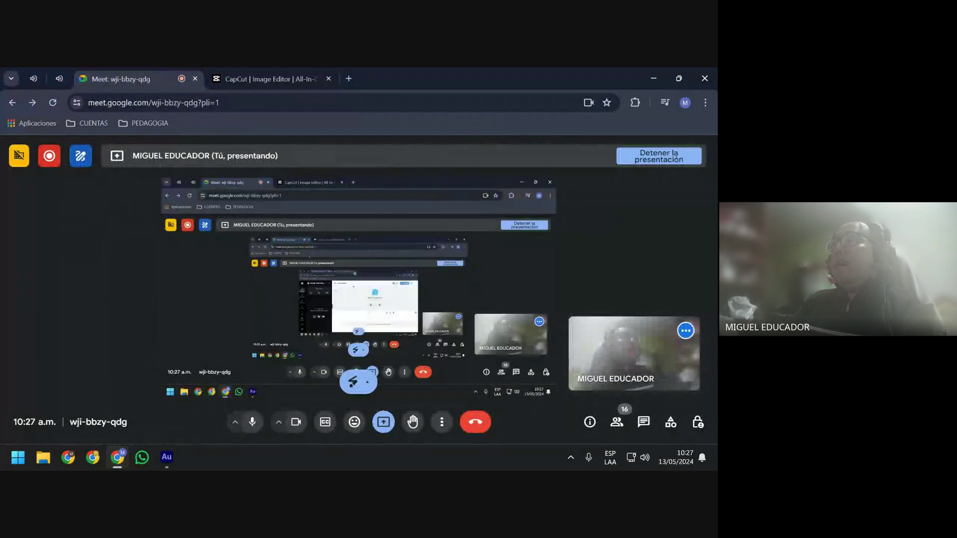
Use Presentar otra ventana to share the Adobe Audition window, then hide the sharing notice
{"action": "left_click", "coordinate": [383, 422]}
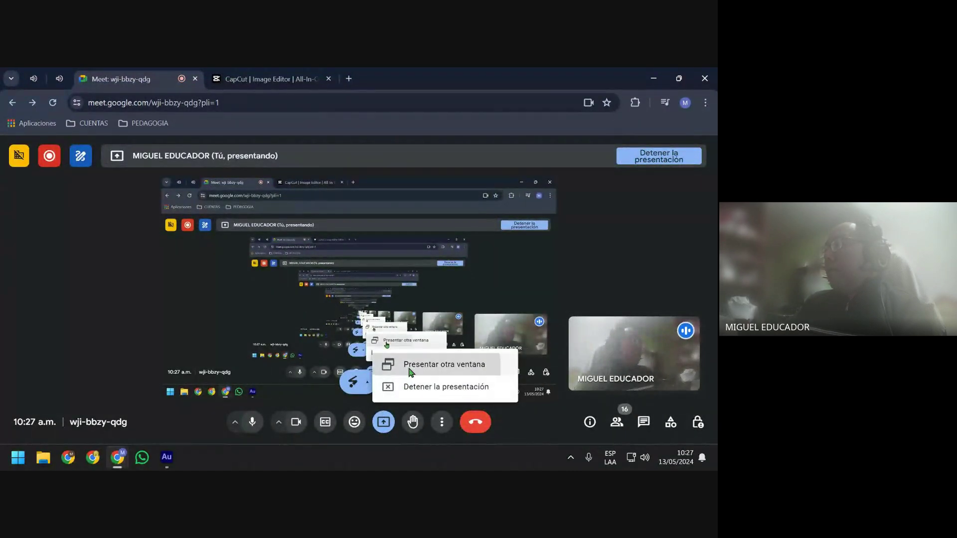
{"action": "left_click", "coordinate": [410, 369]}
{"action": "left_click", "coordinate": [361, 170]}
{"action": "left_click", "coordinate": [377, 248]}
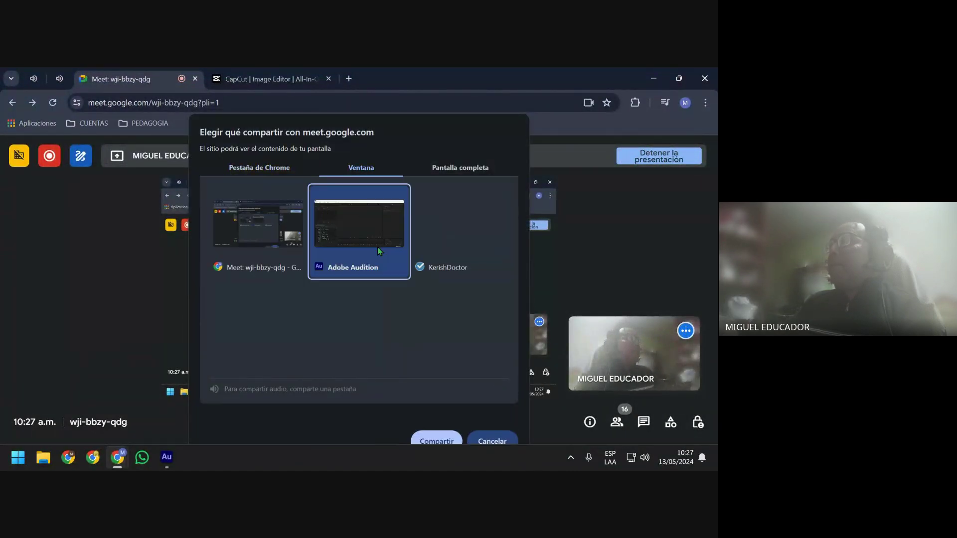
{"action": "left_click", "coordinate": [438, 437]}
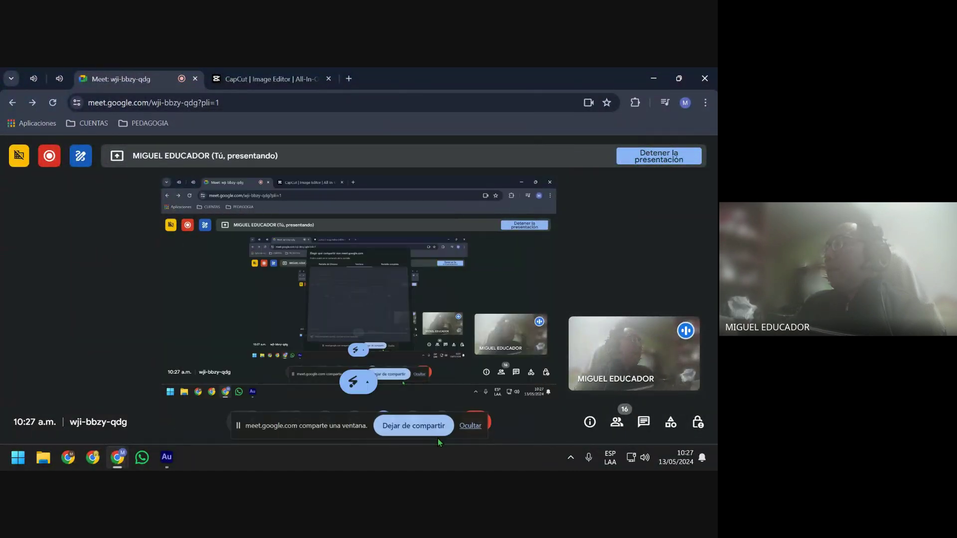
{"action": "left_click", "coordinate": [470, 426]}
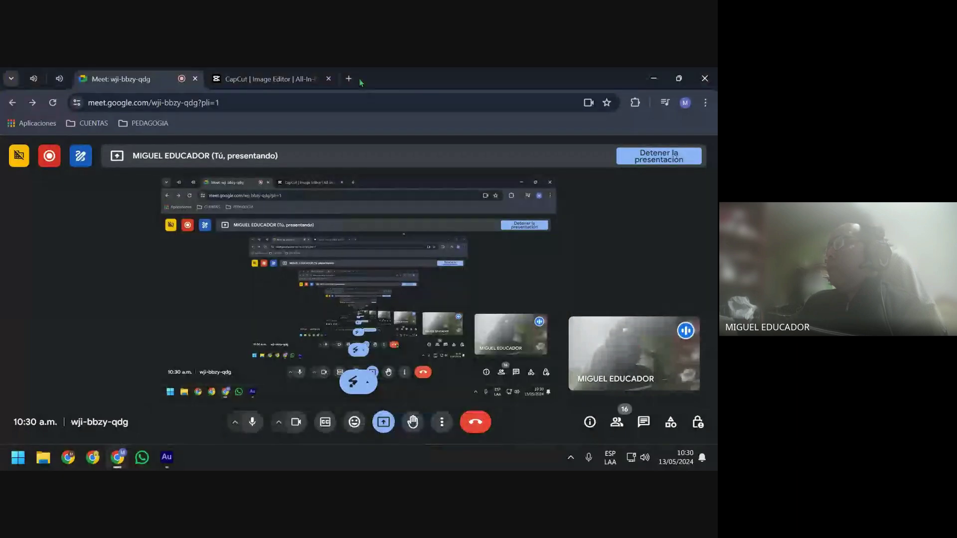
Dismiss Audition's free-trial prompt and drag the TRABAJO_DE_REDES document beside Data
{"action": "left_click", "coordinate": [277, 75]}
{"action": "left_click", "coordinate": [167, 457]}
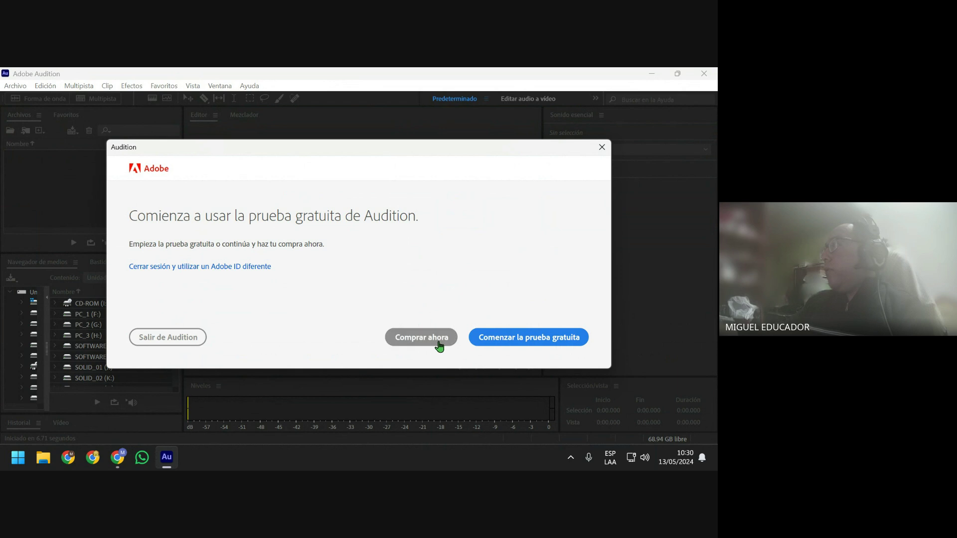
{"action": "left_click", "coordinate": [601, 147]}
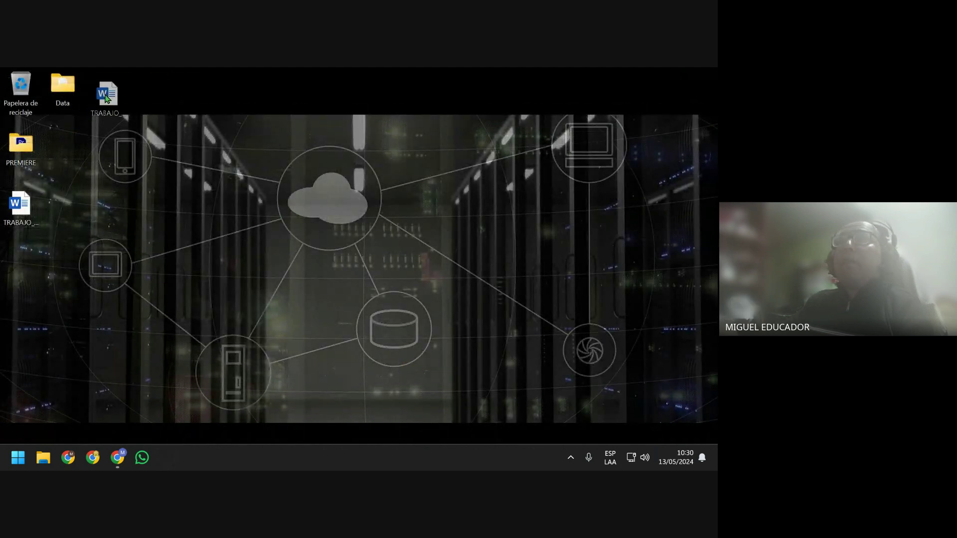
{"action": "left_click_drag", "start_coordinate": [35, 210], "coordinate": [105, 89]}
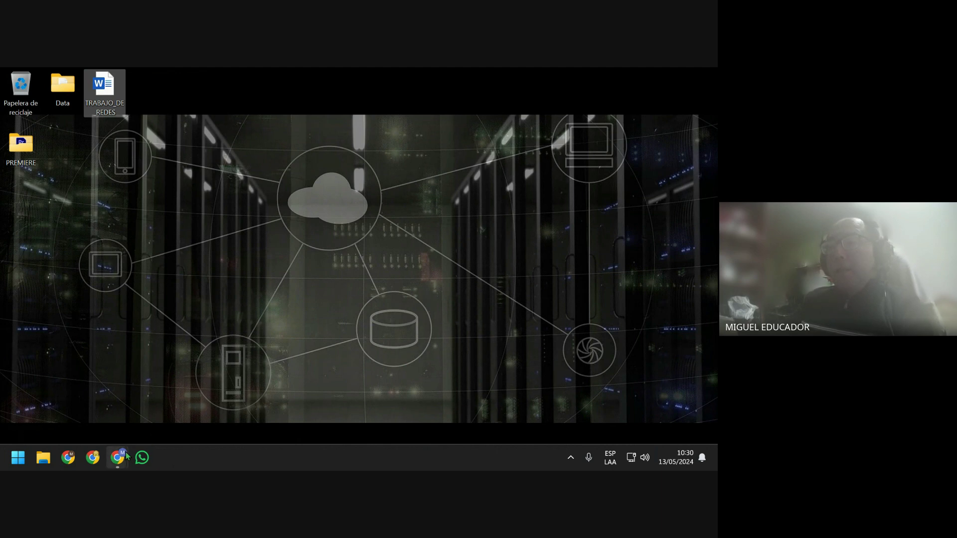
Minimize the CapCut browser window and relaunch Adobe Audition 2024 by searching 'audi'
{"action": "mouse_move", "coordinate": [118, 458]}
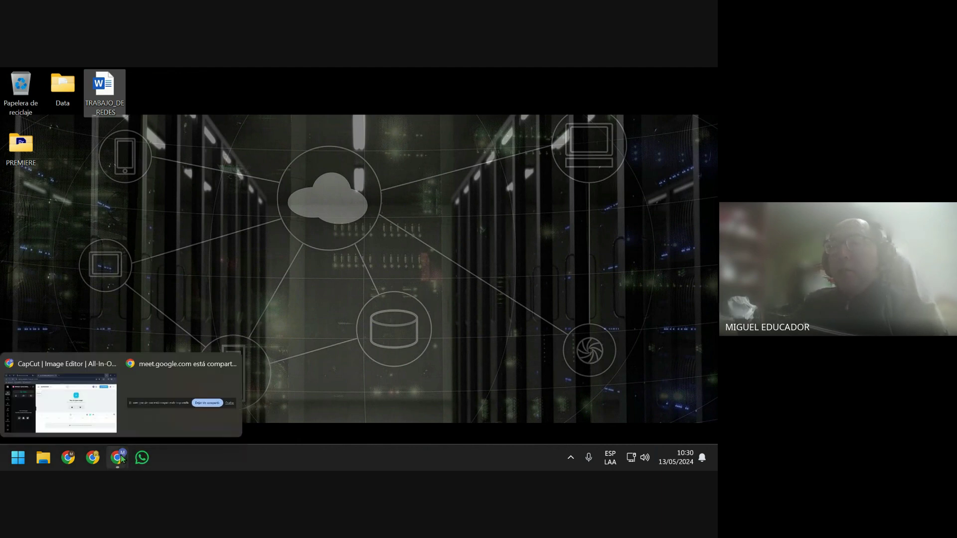
{"action": "left_click", "coordinate": [96, 414]}
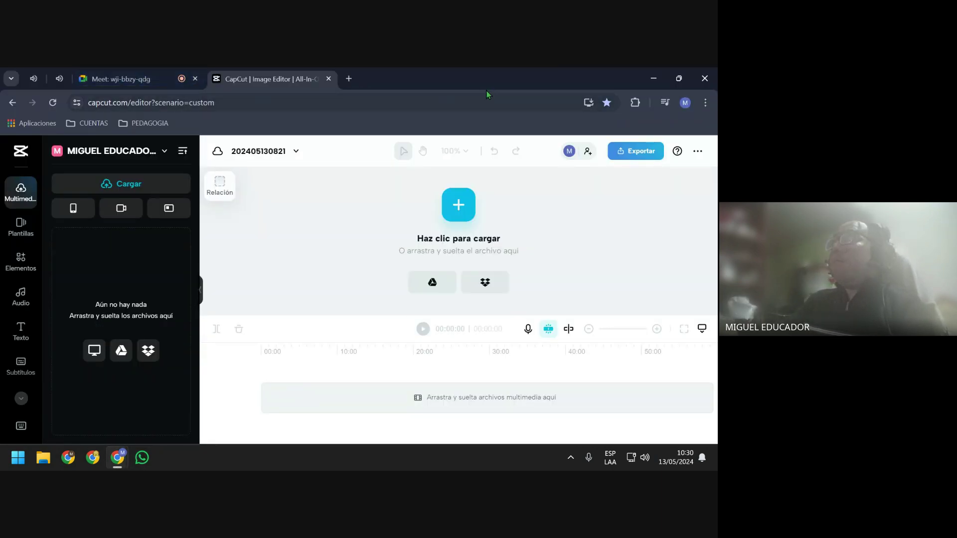
{"action": "left_click", "coordinate": [653, 78]}
{"action": "key", "text": "super"}
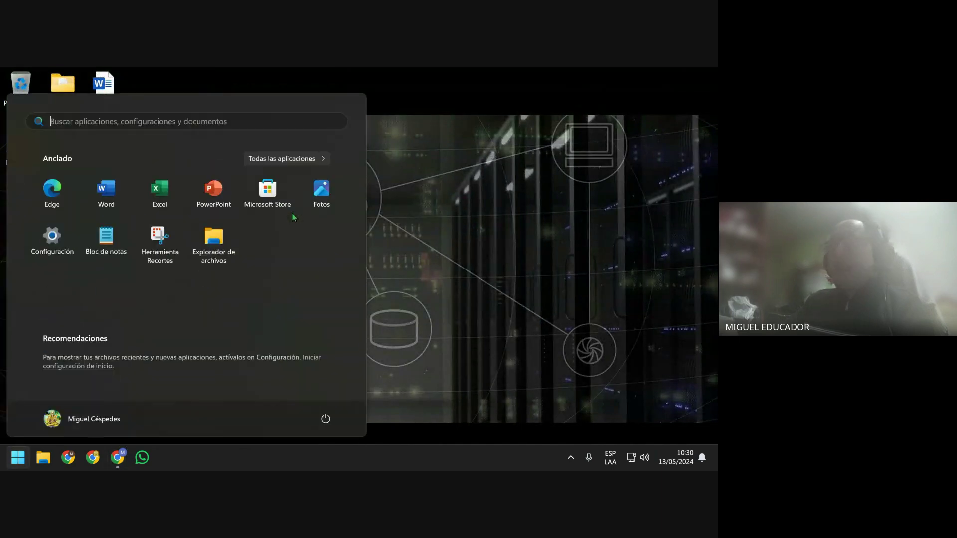
{"action": "type", "text": "audi"}
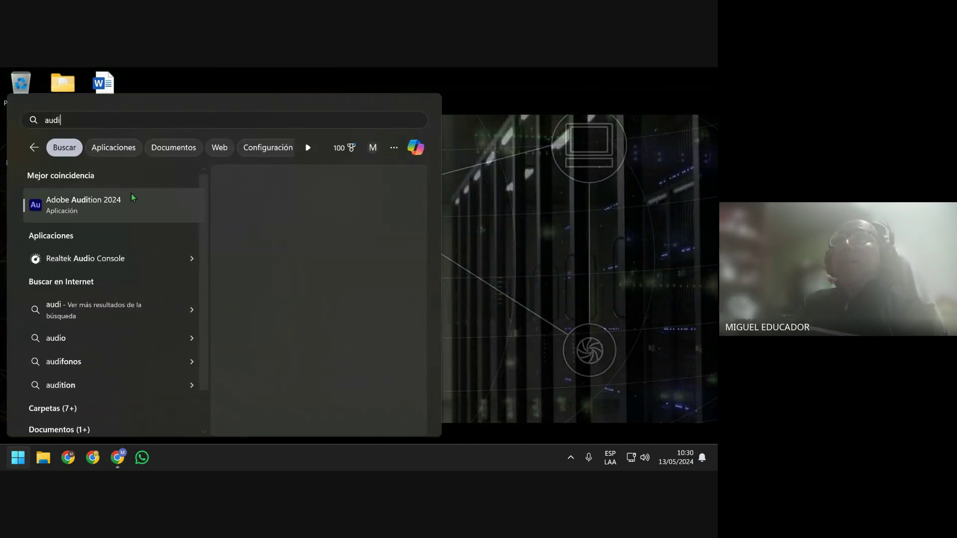
{"action": "key", "text": "Return"}
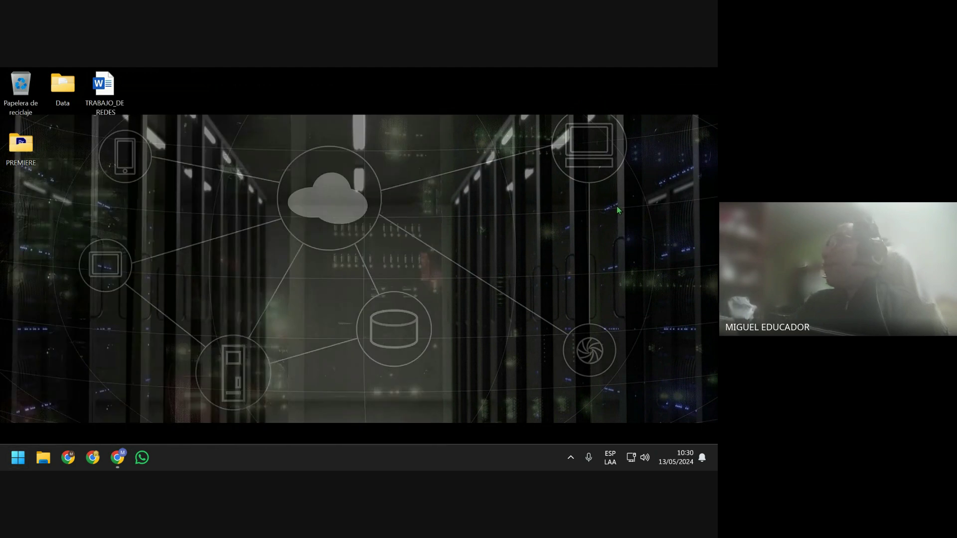
{"action": "right_click", "coordinate": [604, 201]}
Refresh the desktop, choose 'Cerrar sesión y utilizar un Adobe ID diferente', and confirm Cerrar sesión
{"action": "left_click", "coordinate": [517, 196]}
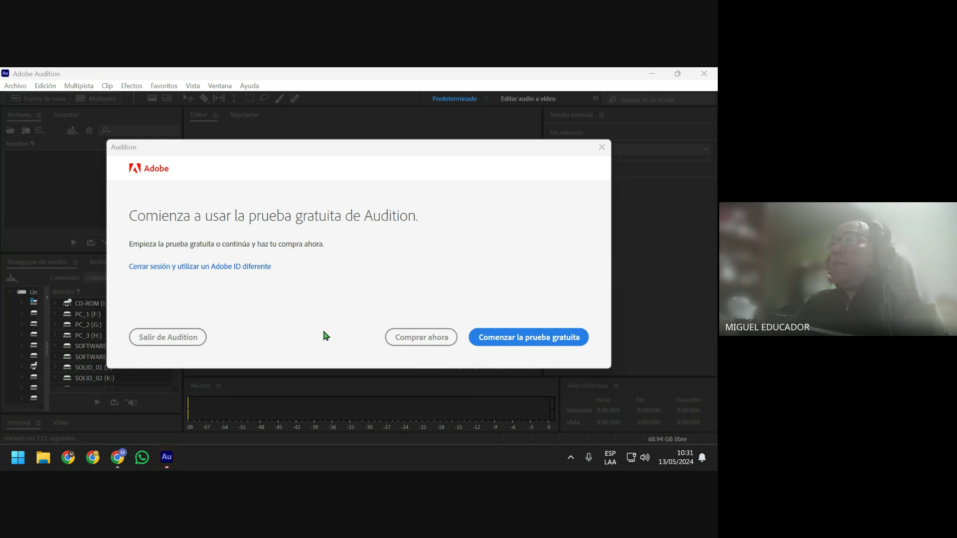
{"action": "left_click", "coordinate": [225, 269]}
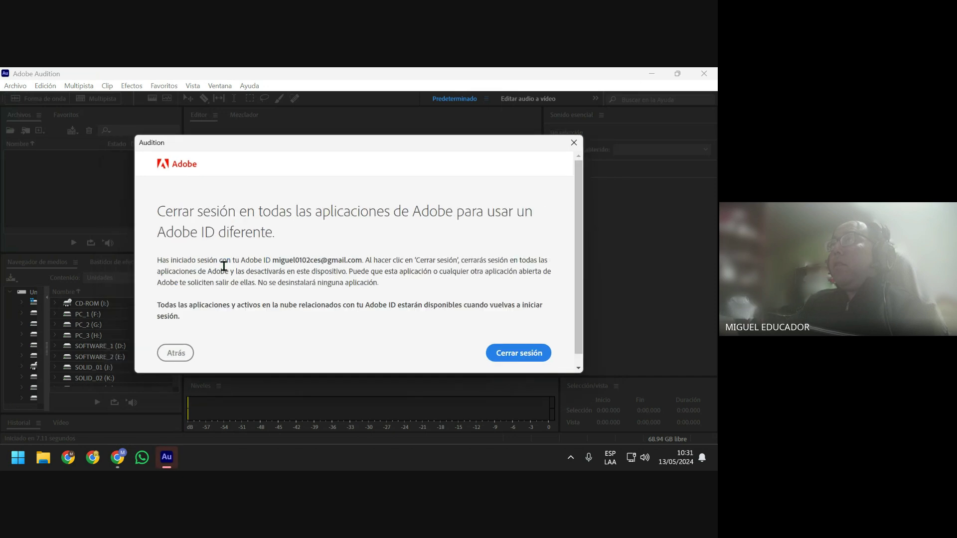
{"action": "left_click", "coordinate": [547, 351]}
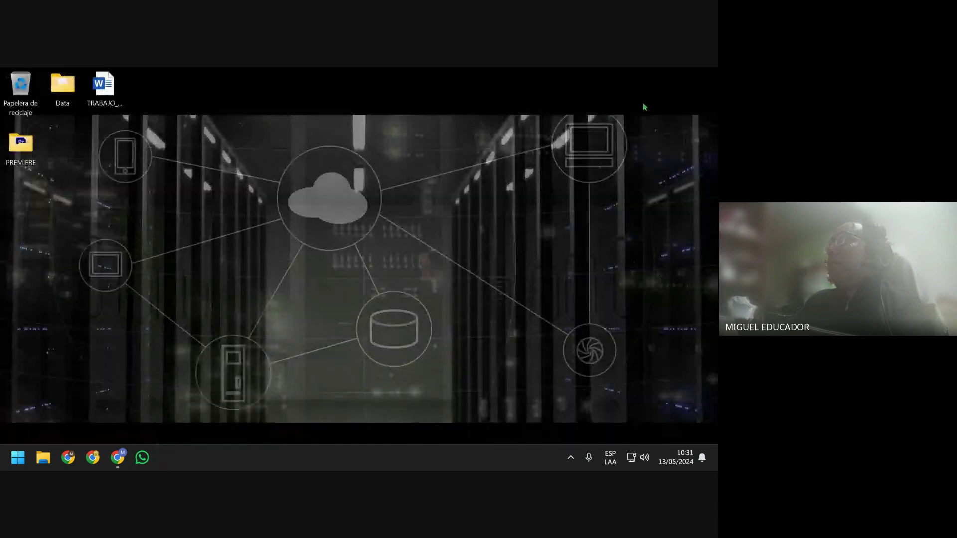
From the Meet tab, pick Presentar otra ventana and share the CapCut editor tab
{"action": "mouse_move", "coordinate": [117, 458]}
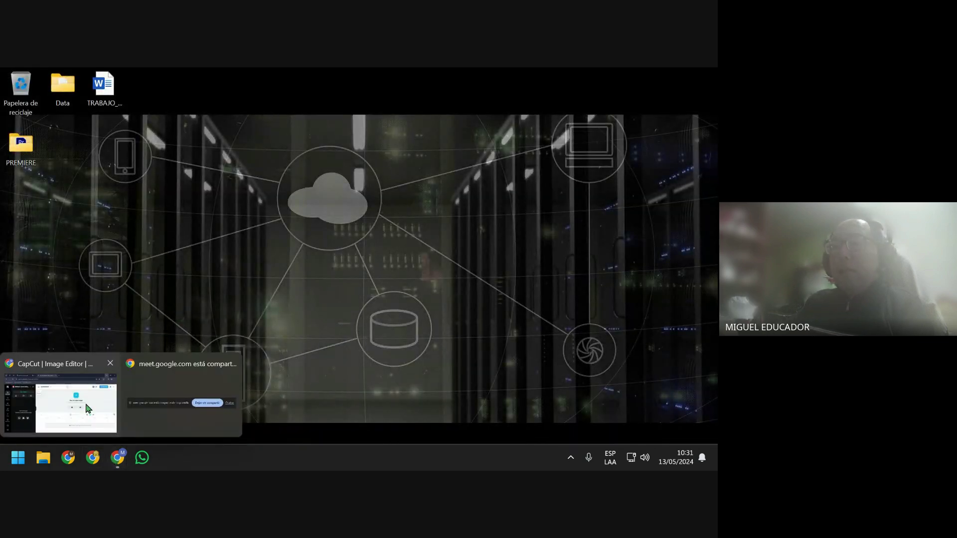
{"action": "left_click", "coordinate": [59, 404]}
{"action": "left_click", "coordinate": [129, 73]}
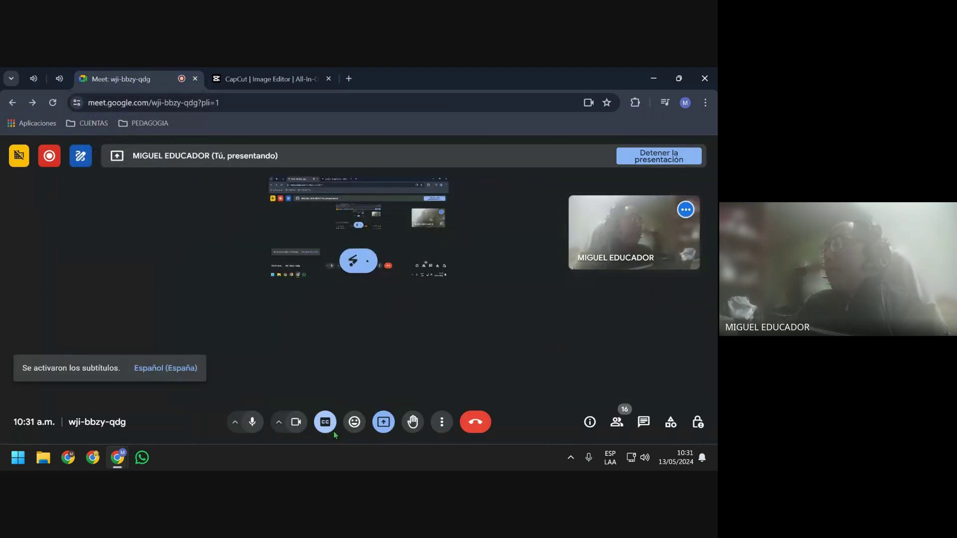
{"action": "left_click", "coordinate": [381, 432]}
{"action": "left_click", "coordinate": [406, 366]}
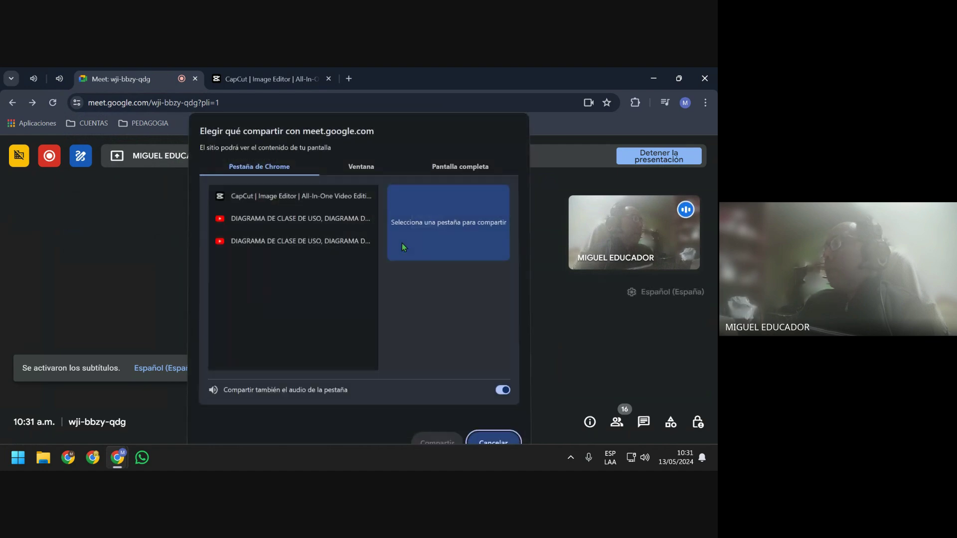
{"action": "left_click", "coordinate": [318, 194]}
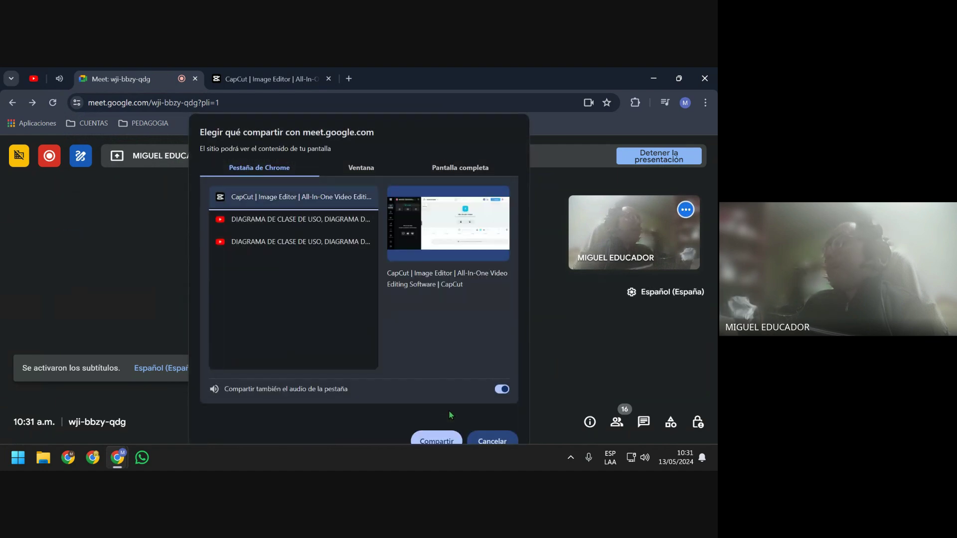
{"action": "left_click", "coordinate": [437, 443]}
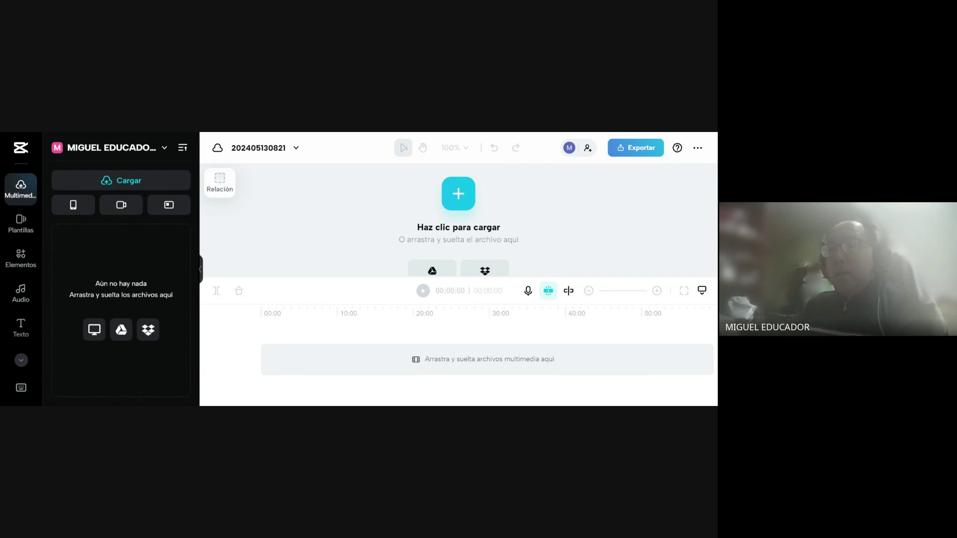
Open the workspace dropdown atop the left media panel, showing the single personal space
{"action": "left_click", "coordinate": [164, 147]}
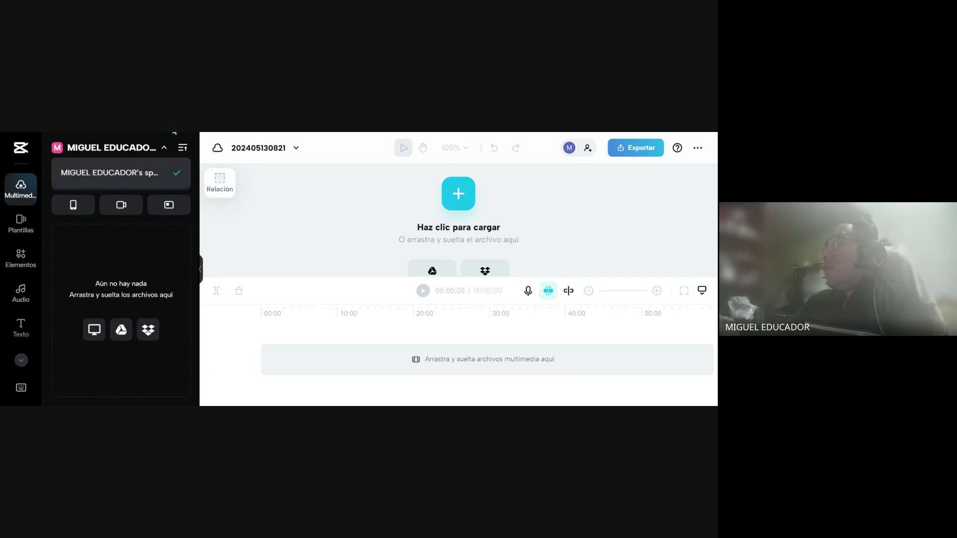